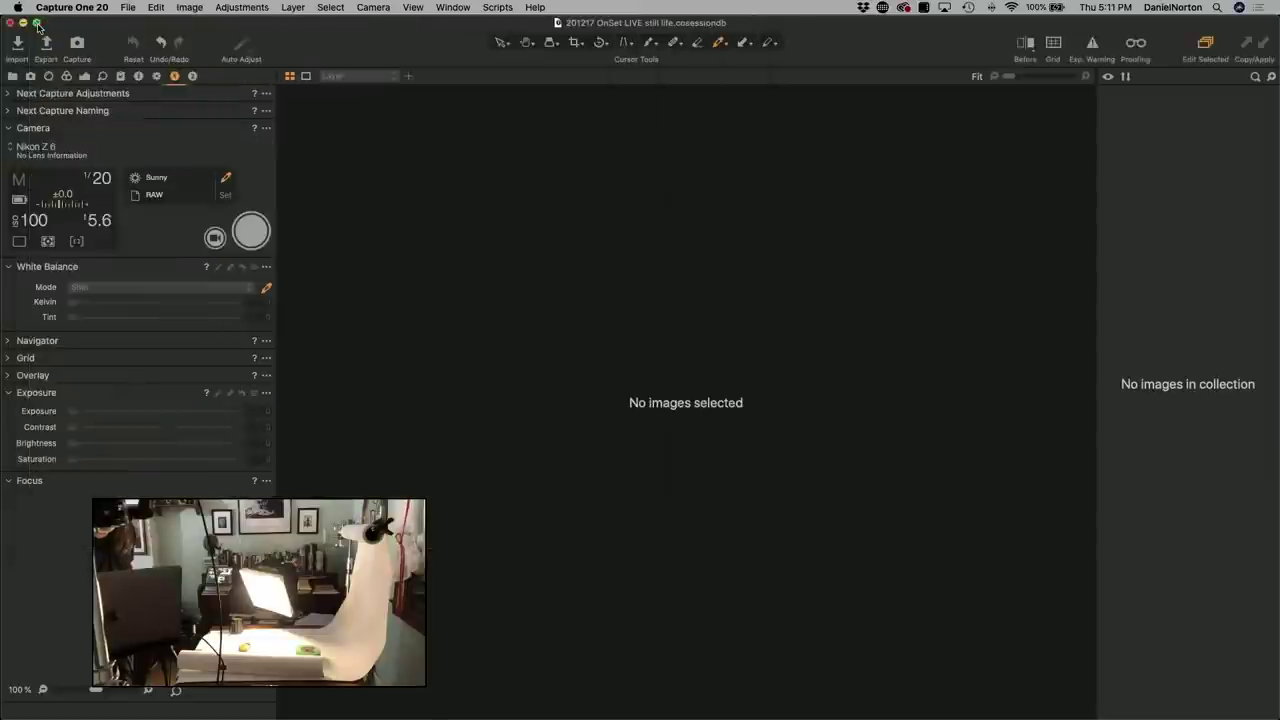
Capture a first tethered photo of the compass still life with the Nikon Z 6.
left_click(258, 233)
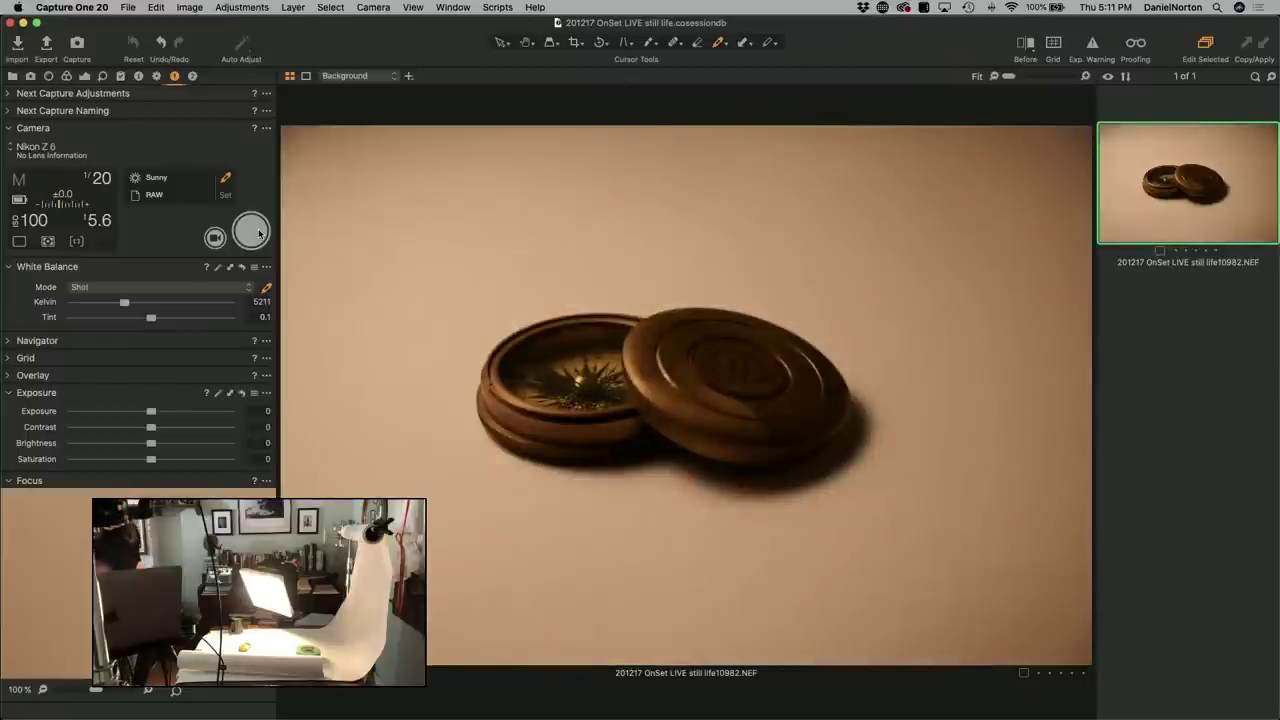
Try picking a neutral white balance from the dial and the paper background, and return the white balance mode to Shot.
left_click(576, 388)
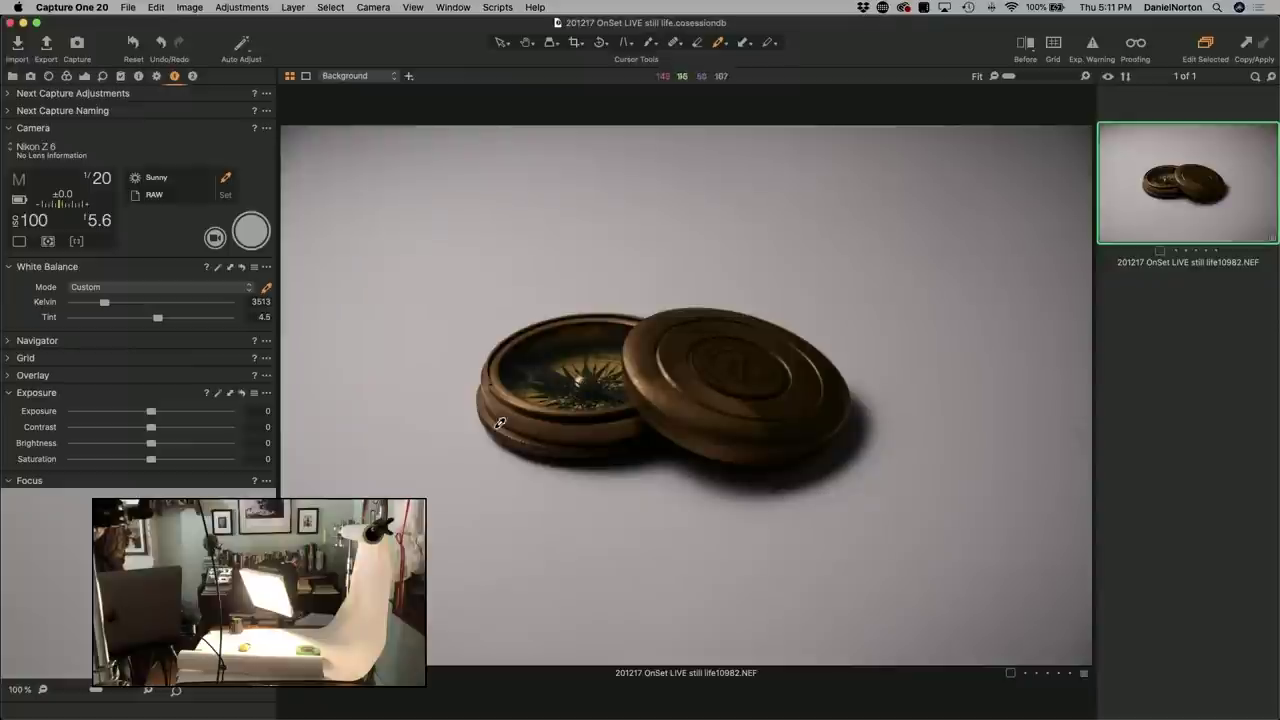
left_click(474, 442)
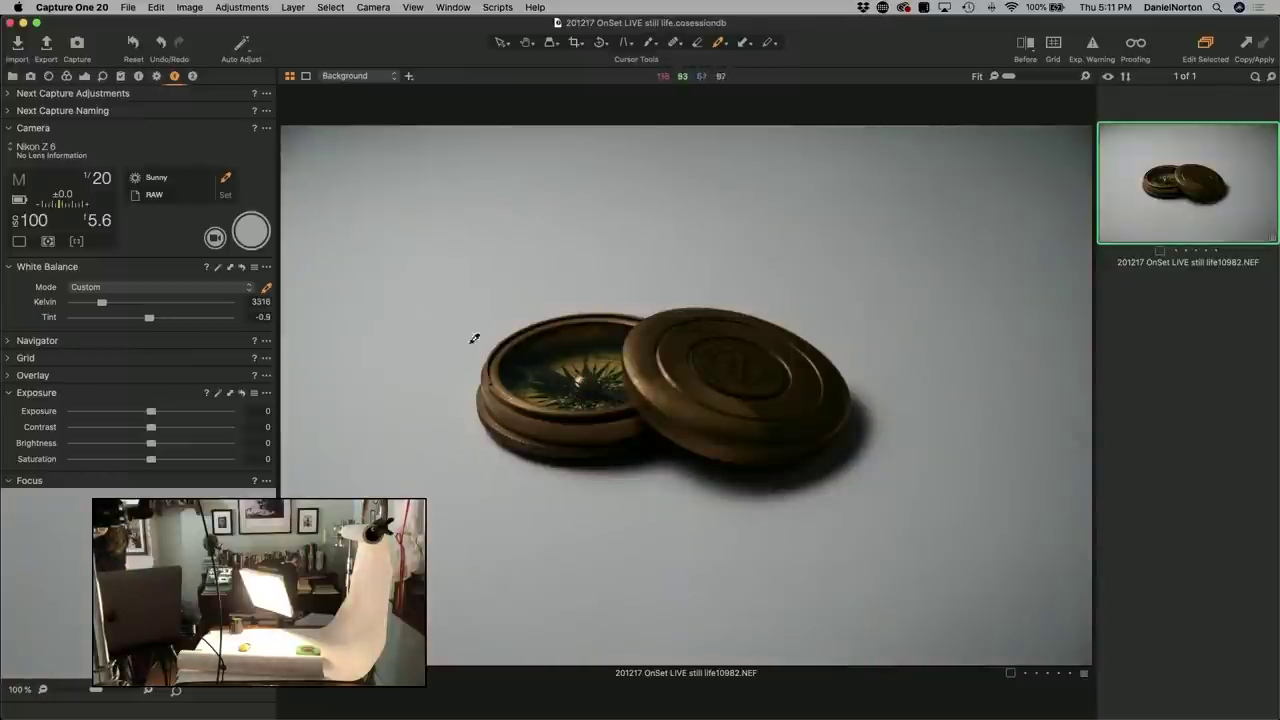
left_click(249, 294)
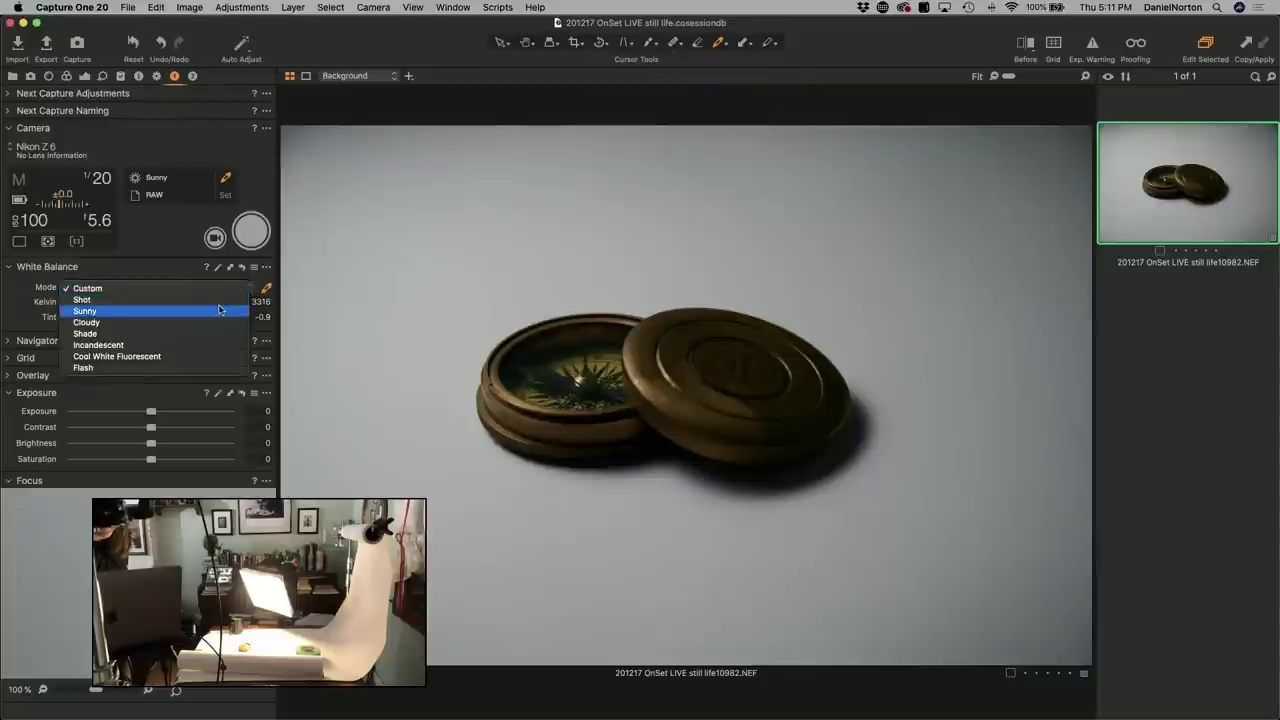
left_click(217, 304)
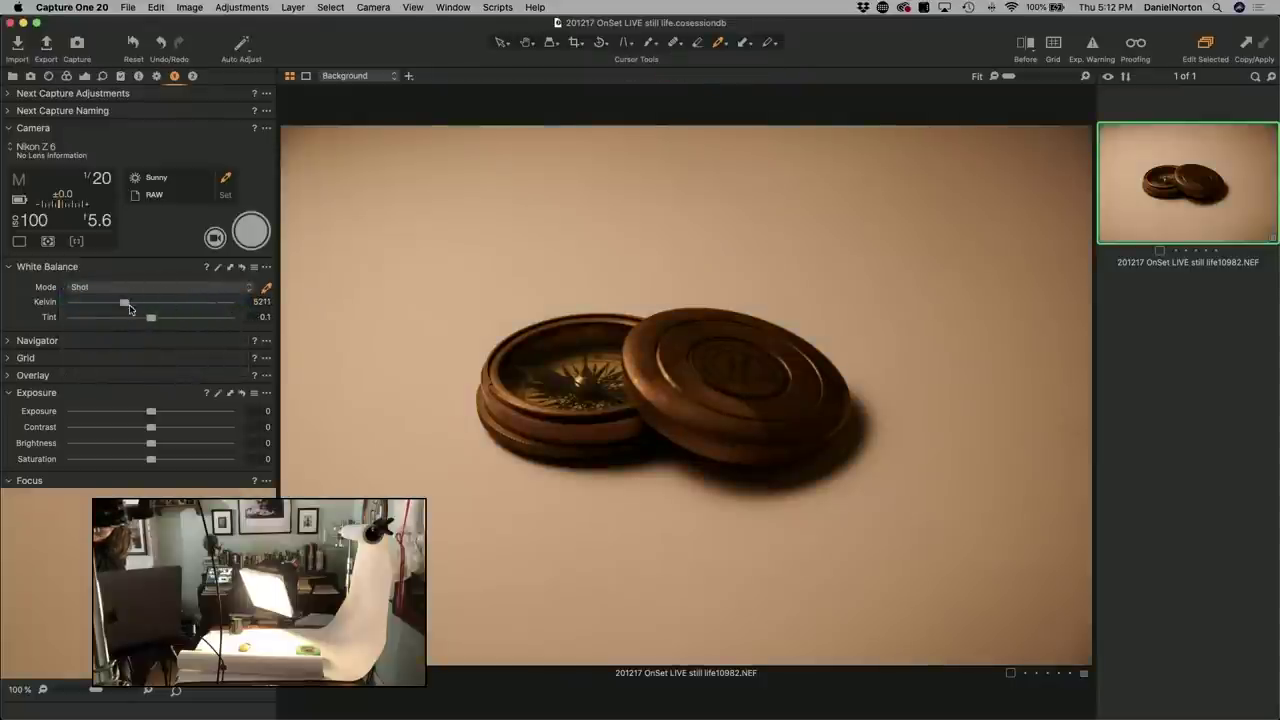
Cool the photo's white balance by lowering the Kelvin value to 4413.
left_click_drag(124, 304, 118, 304)
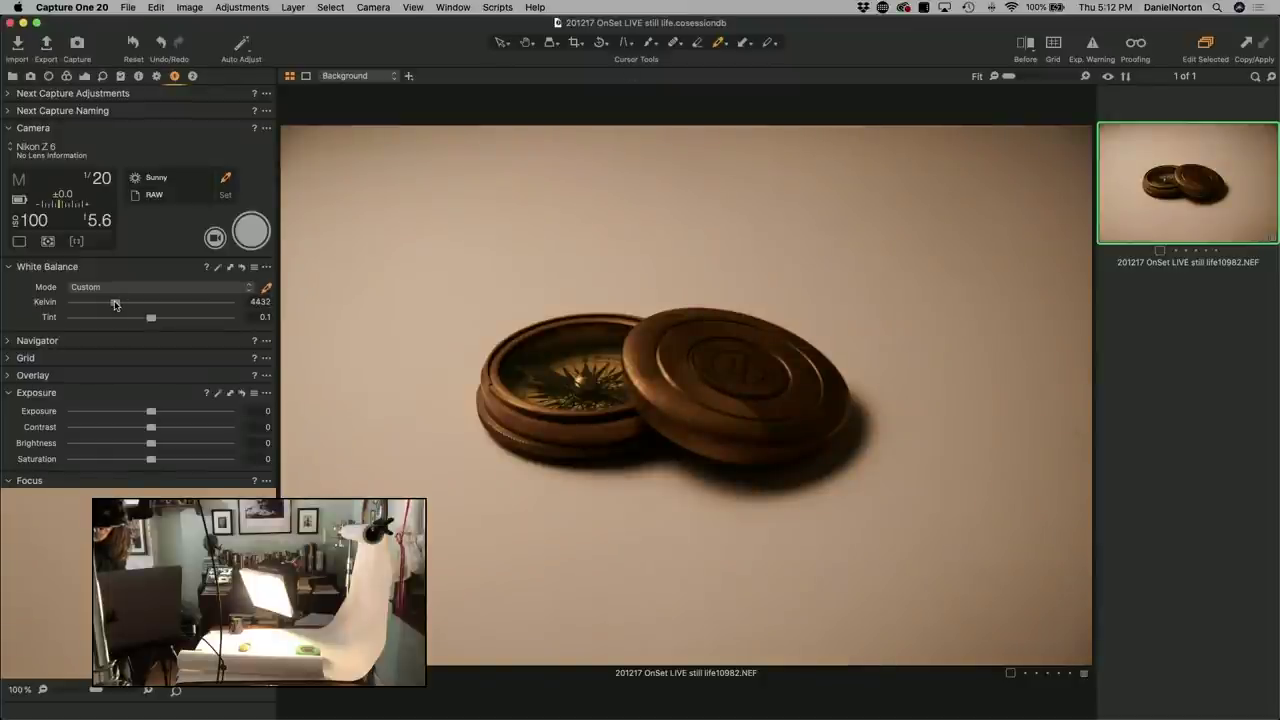
left_click_drag(115, 304, 114, 304)
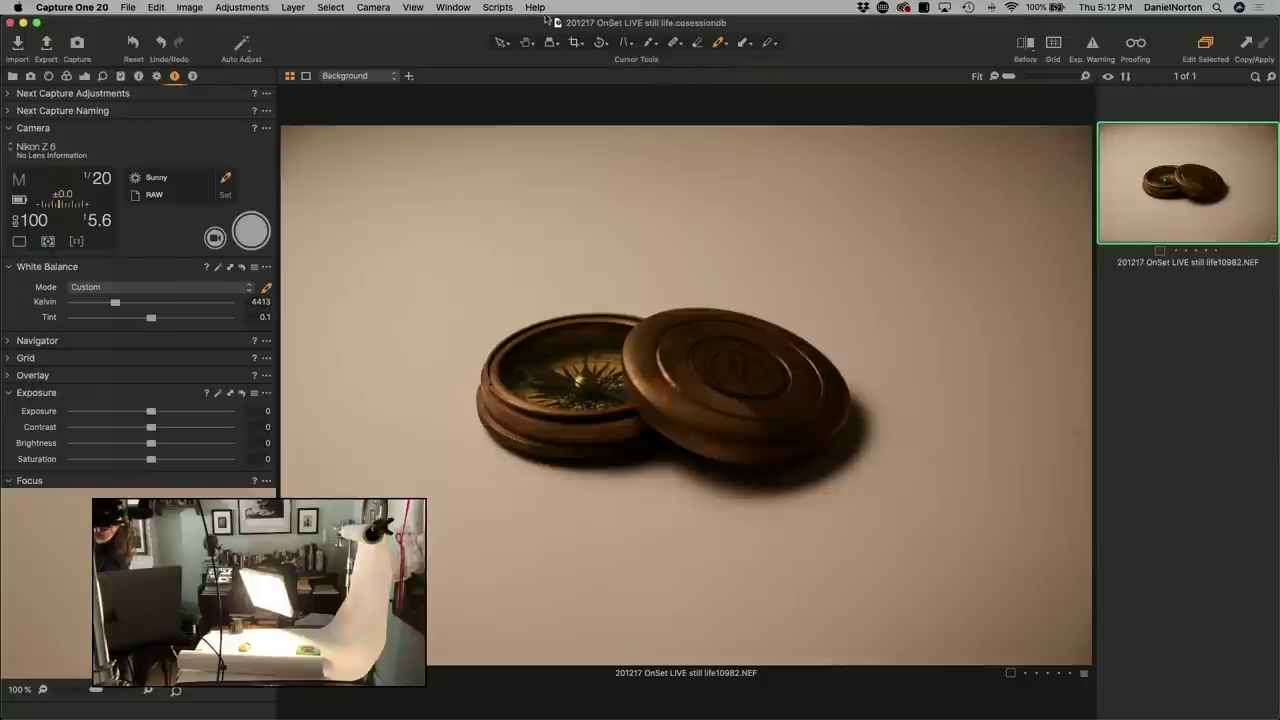
Inspect the focus on the compass dial and lid edge in the captured photo at 100%.
left_click(649, 363)
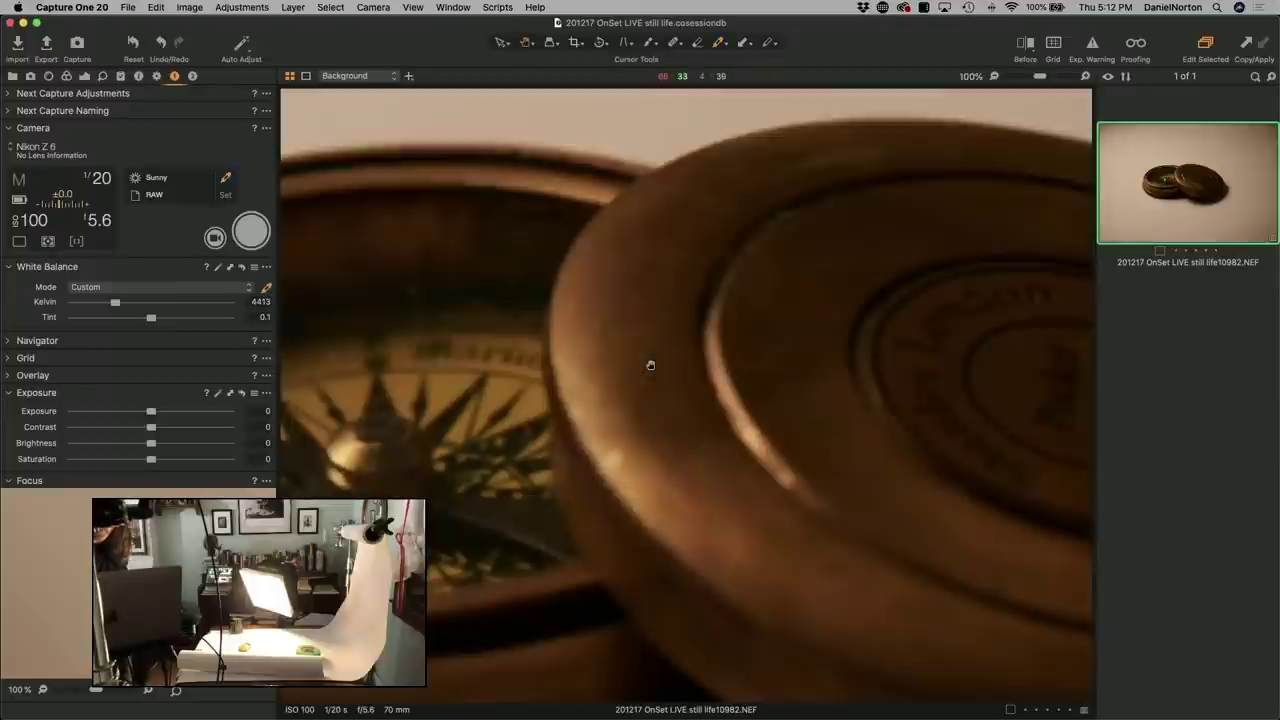
left_click_drag(649, 363, 409, 474)
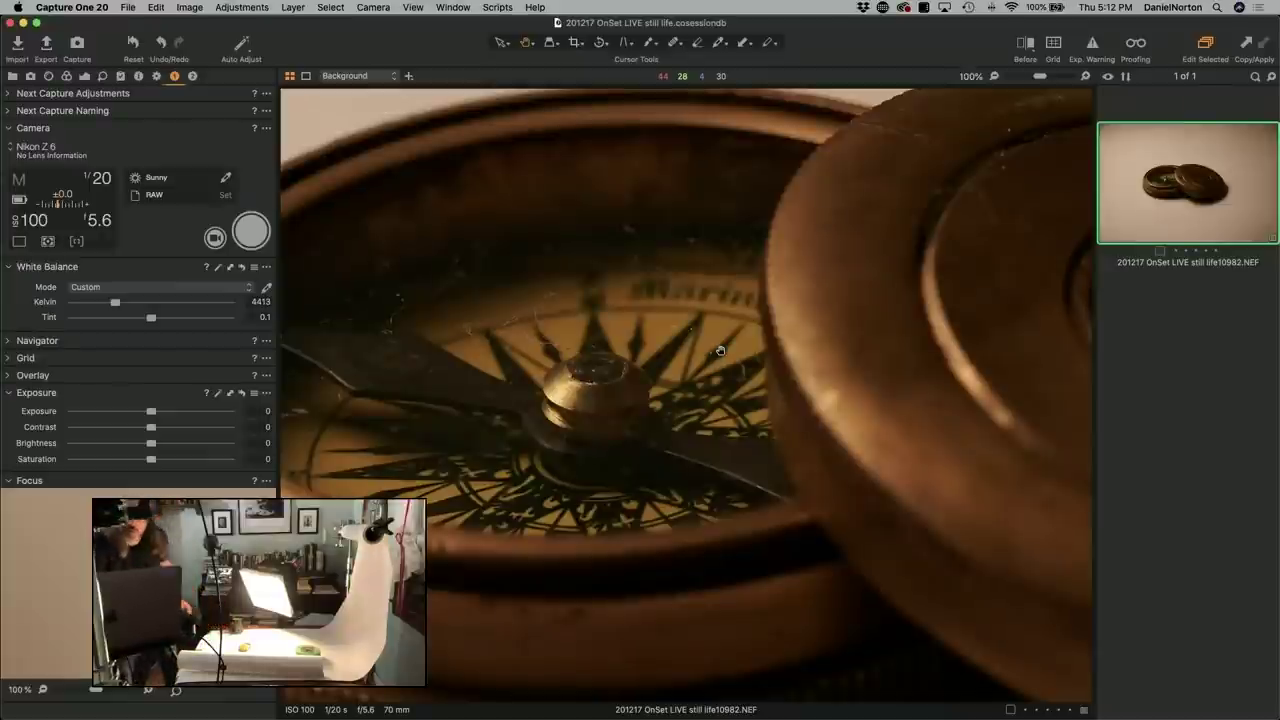
Start Live View, capture another frame of the compass, and close the Live View window.
left_click(219, 243)
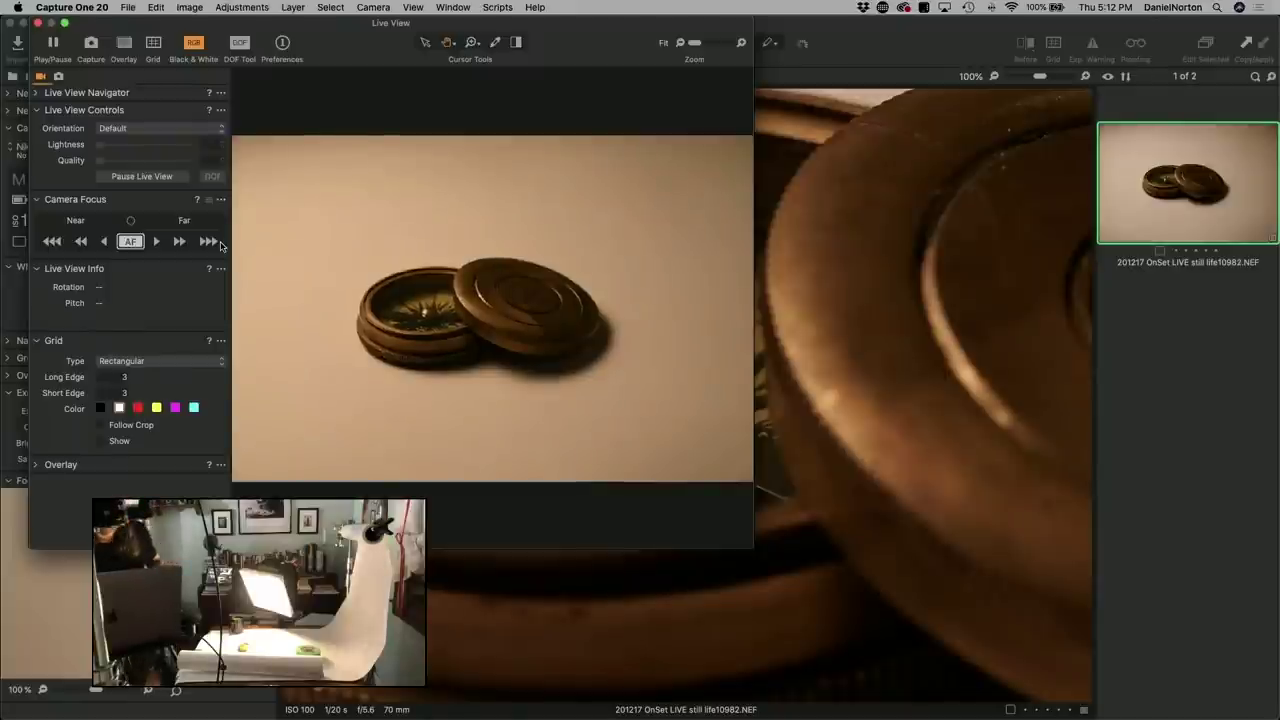
key("super+k")
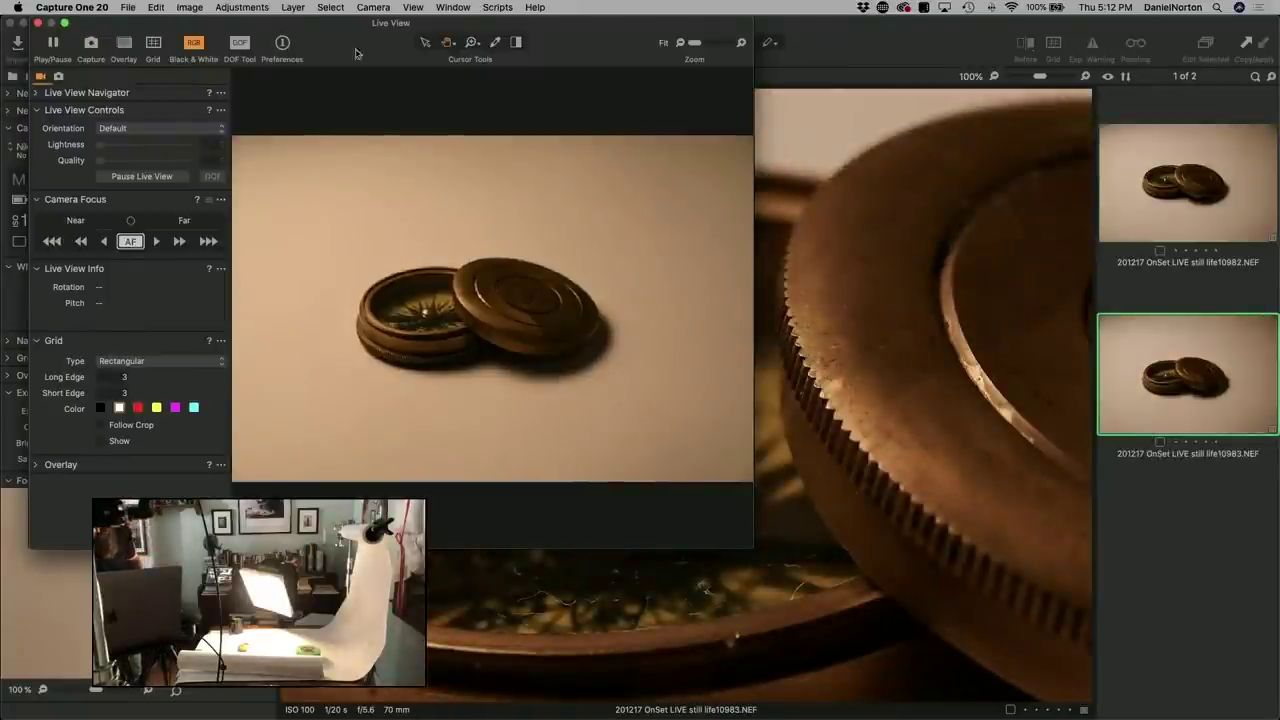
left_click_drag(357, 57, 434, 101)
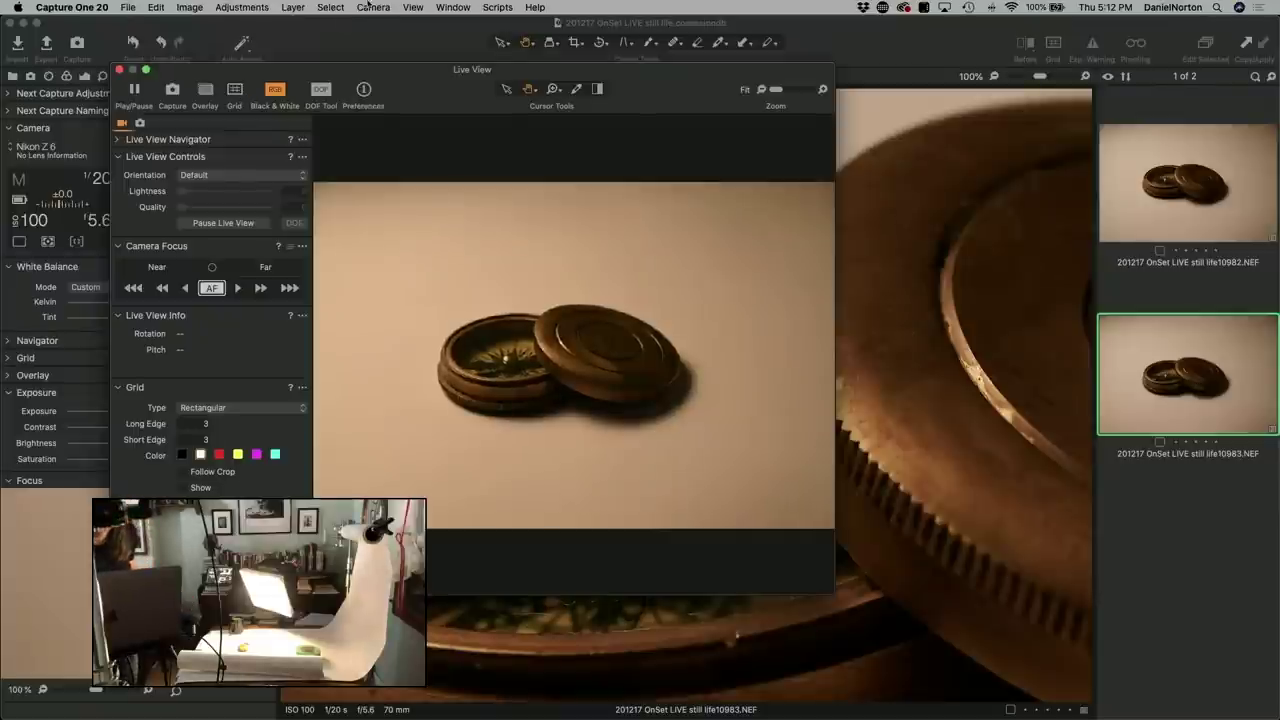
left_click_drag(510, 347, 569, 403)
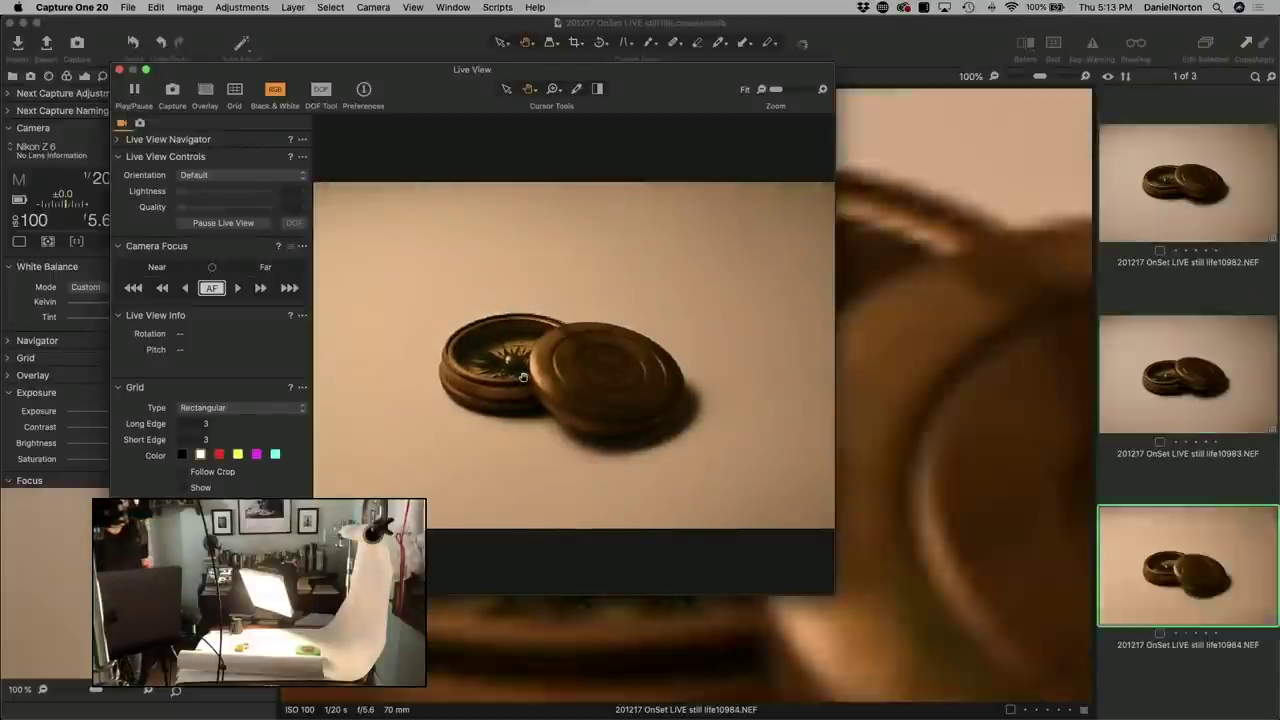
left_click(119, 69)
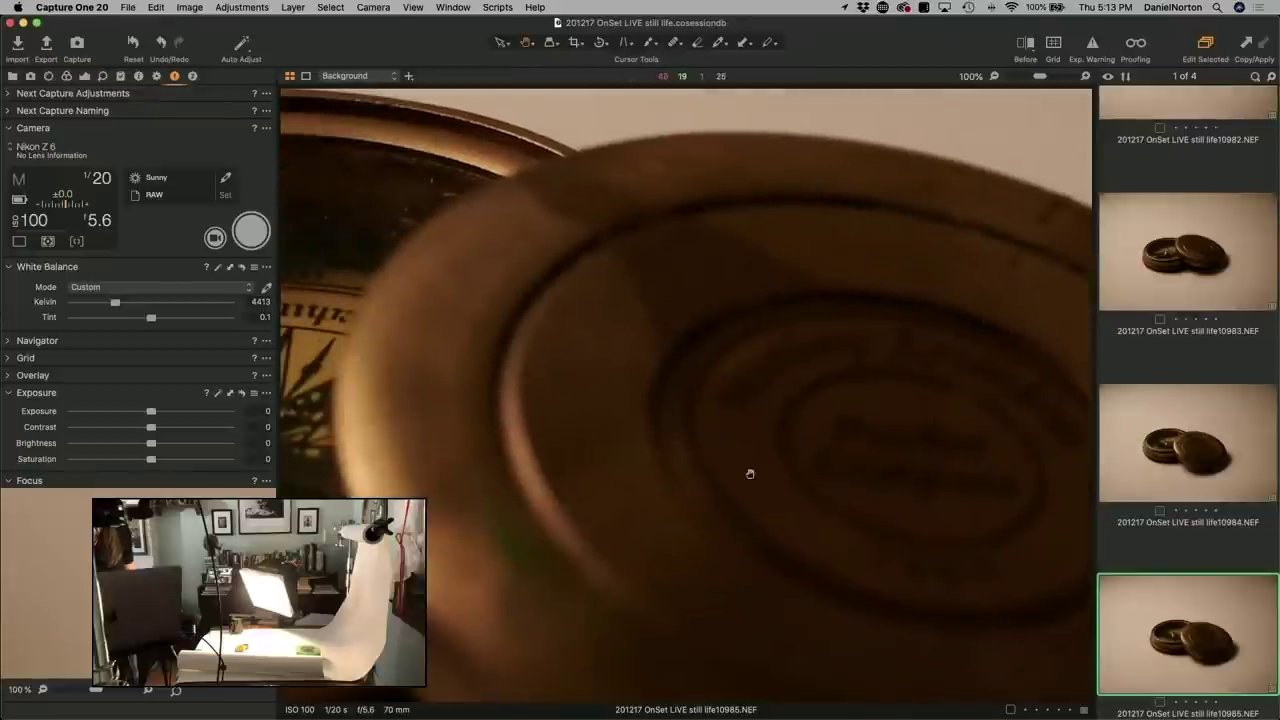
Capture a new frame of the compass at f/11 and 1/6 s.
left_click(815, 448)
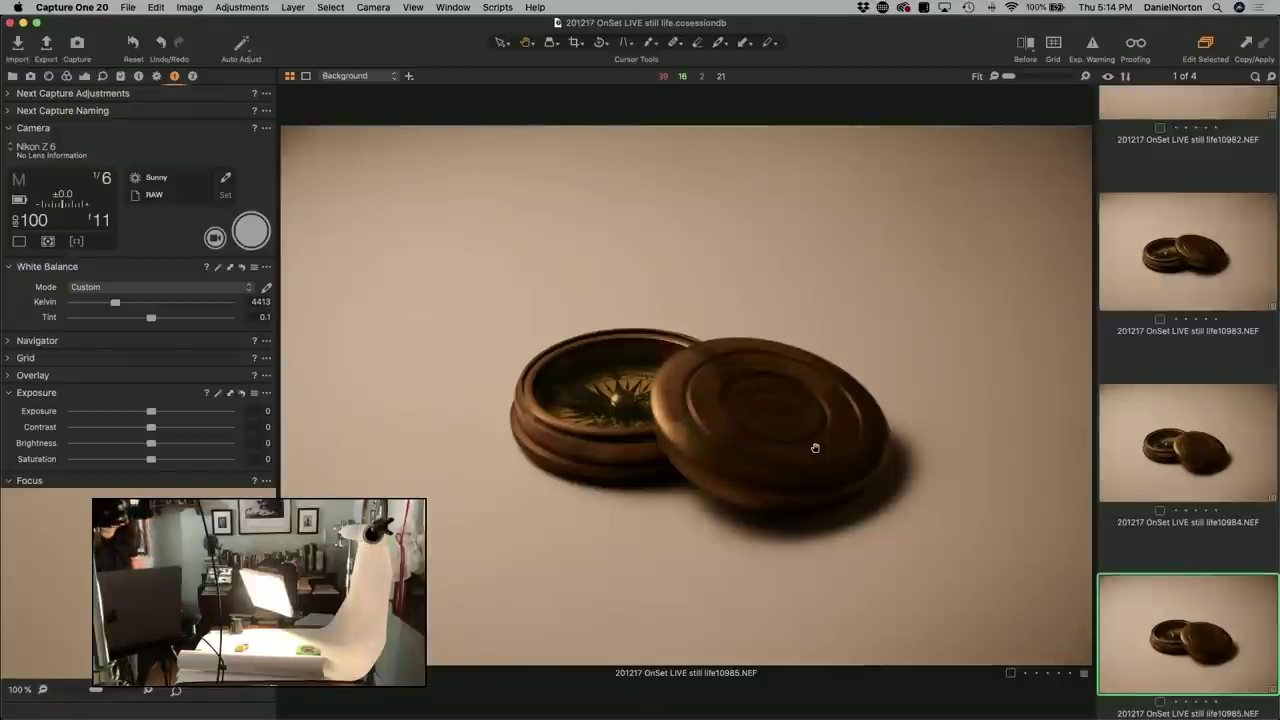
left_click(251, 233)
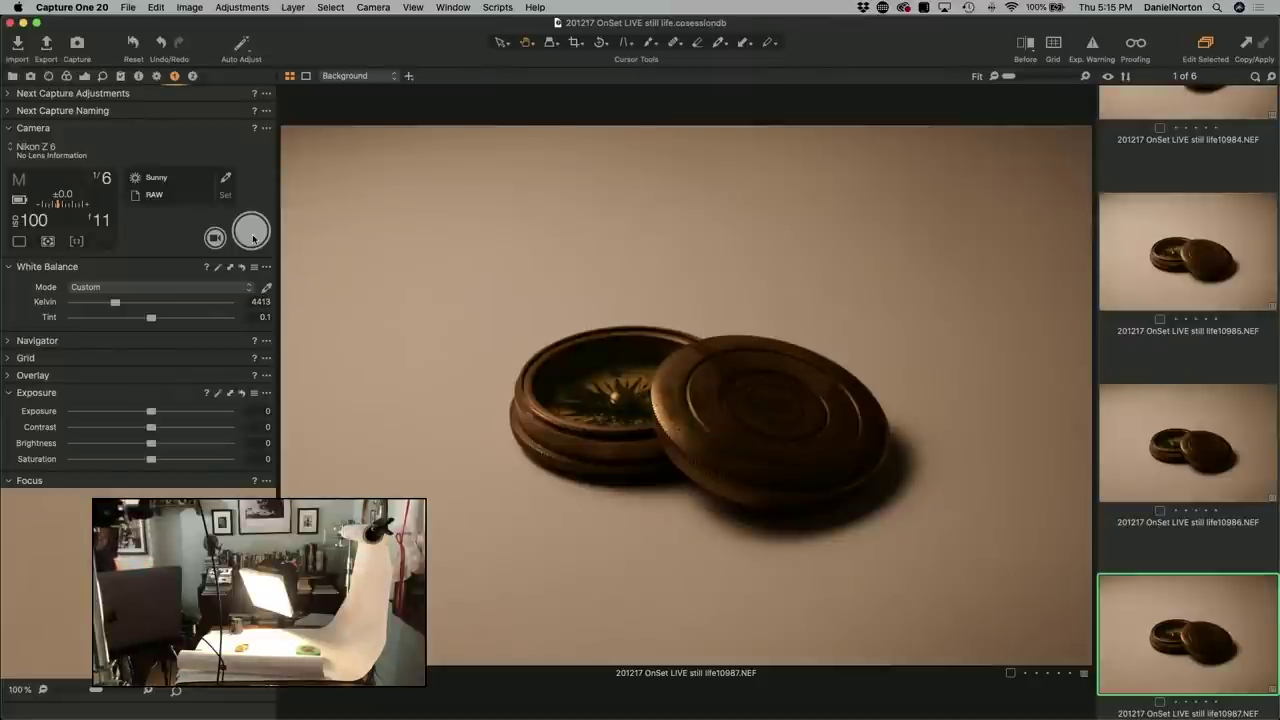
Examine the sharpness of the lid engraving and the dial in the new f/11 frames at 100%.
left_click(716, 392)
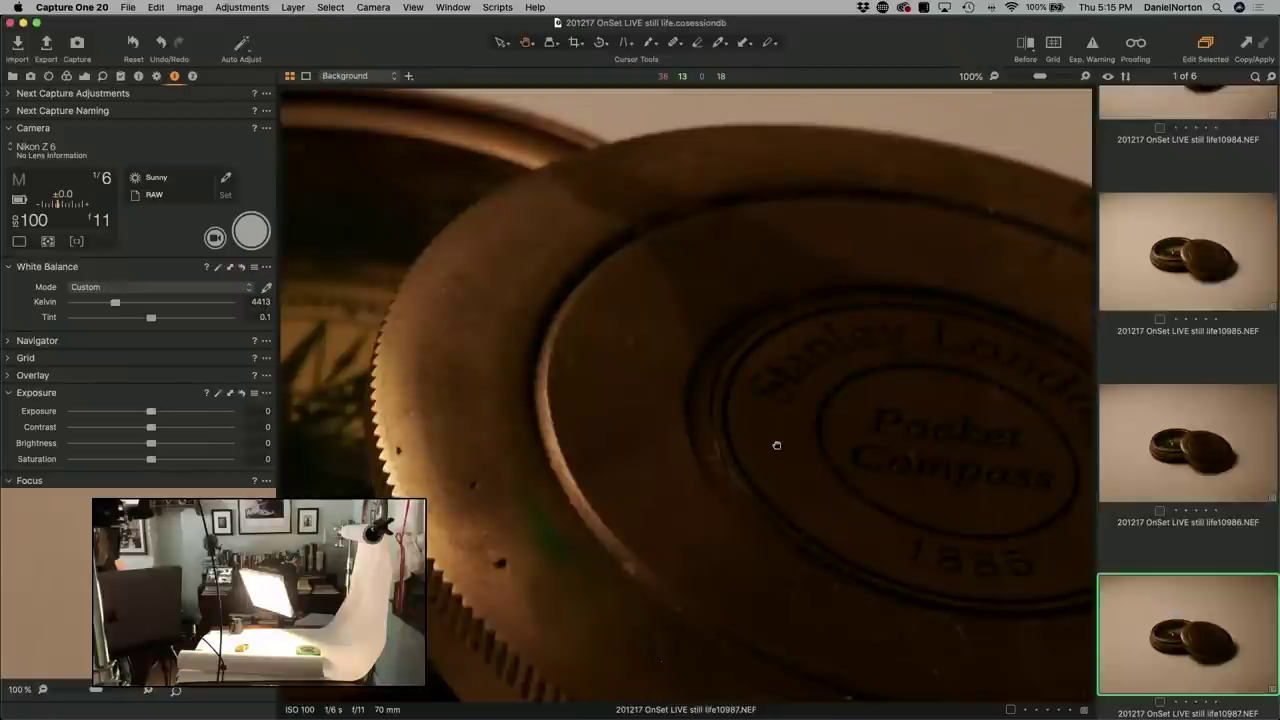
left_click_drag(776, 445, 820, 408)
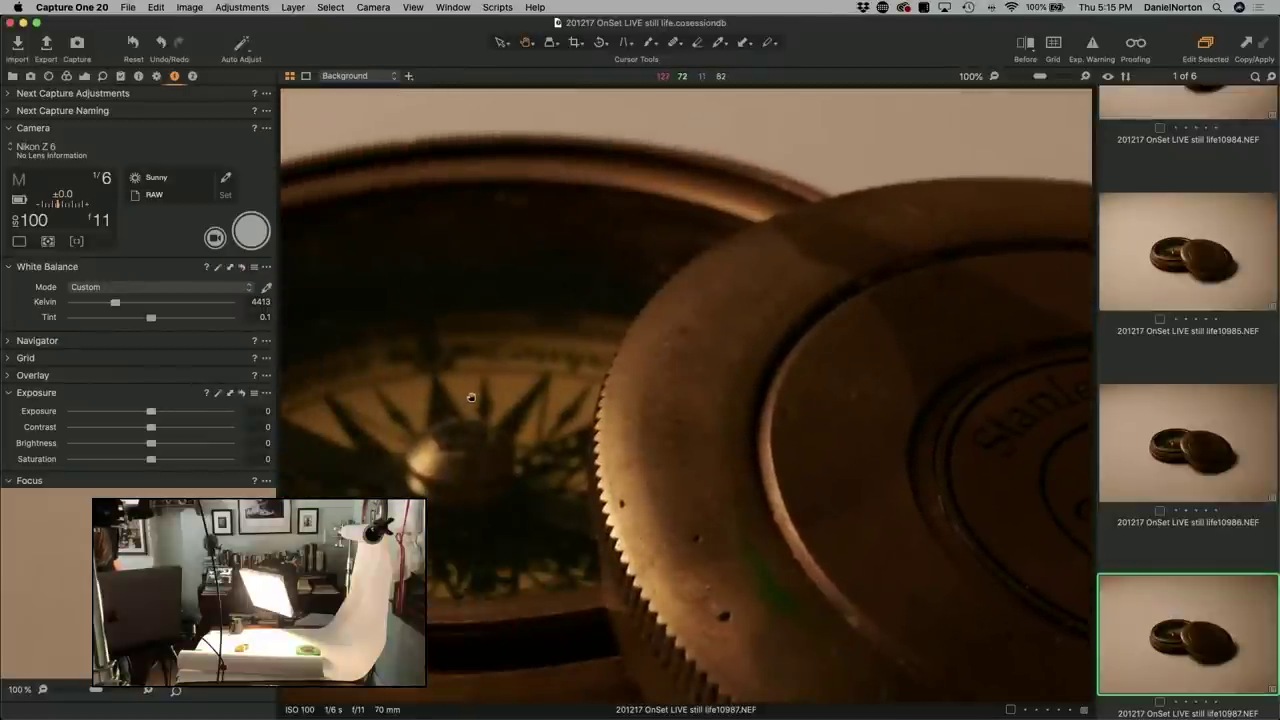
left_click_drag(471, 398, 697, 325)
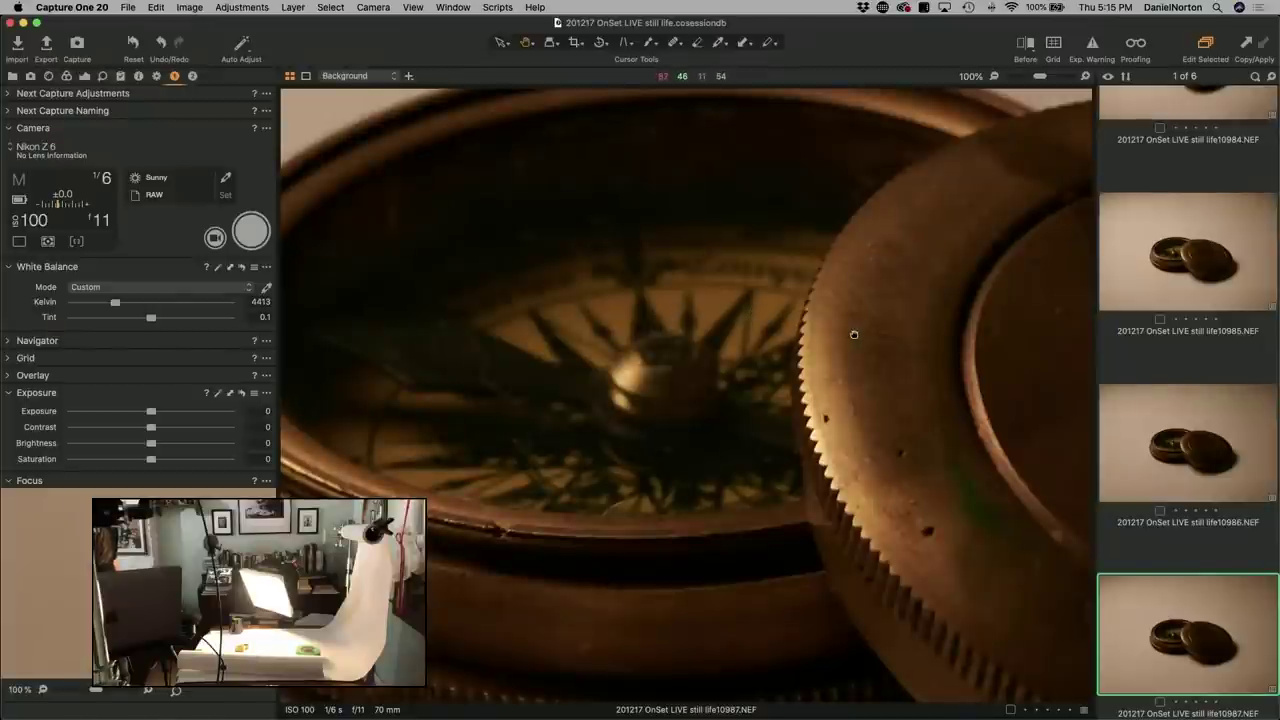
left_click_drag(854, 334, 798, 447)
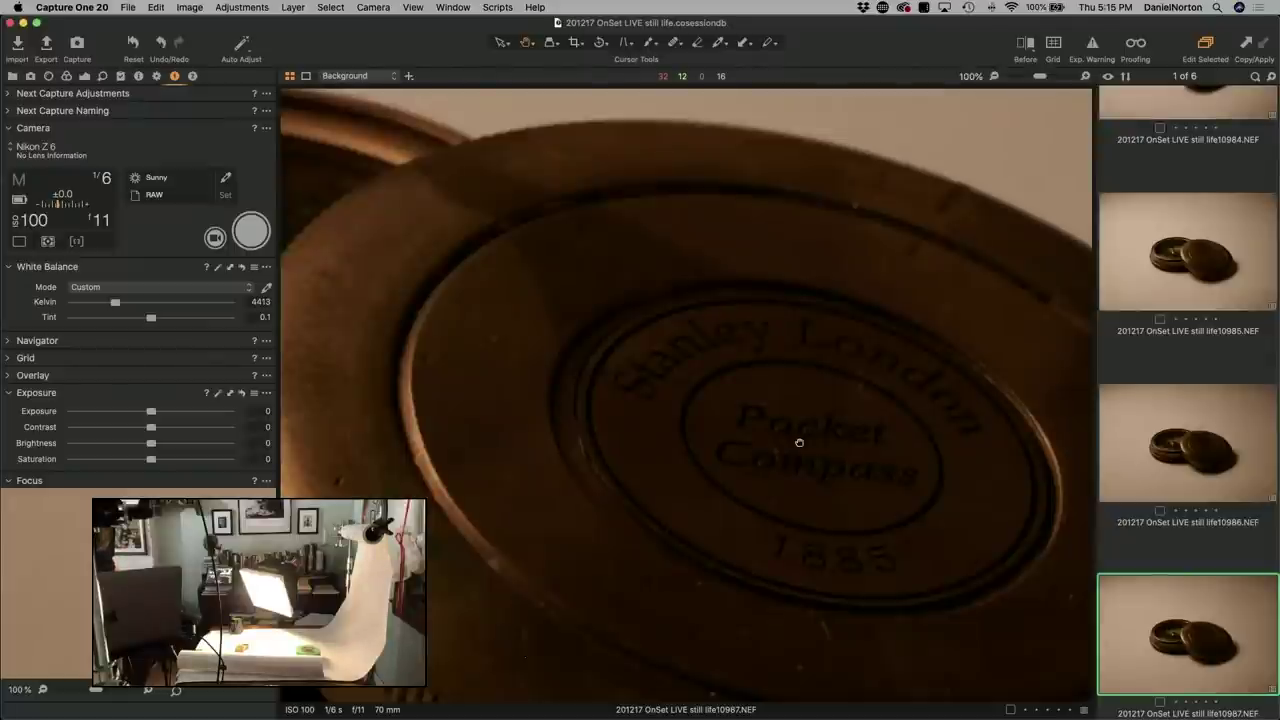
key("super+0")
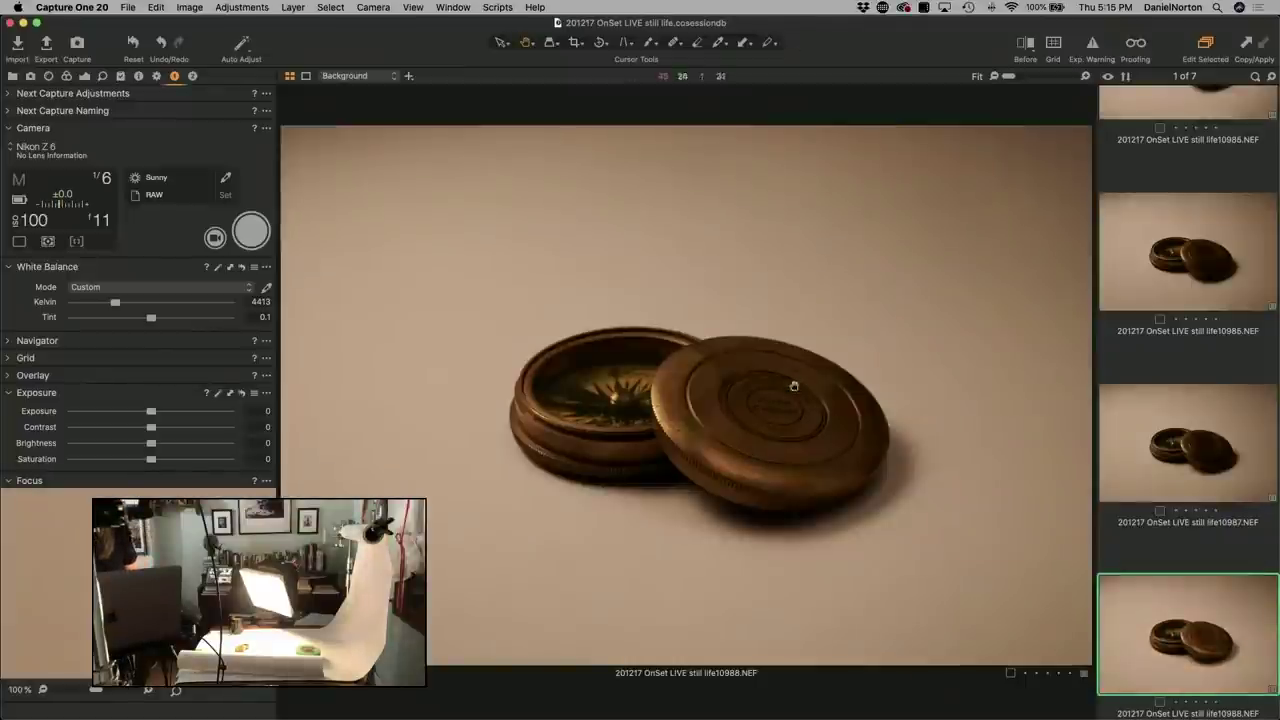
left_click(773, 404)
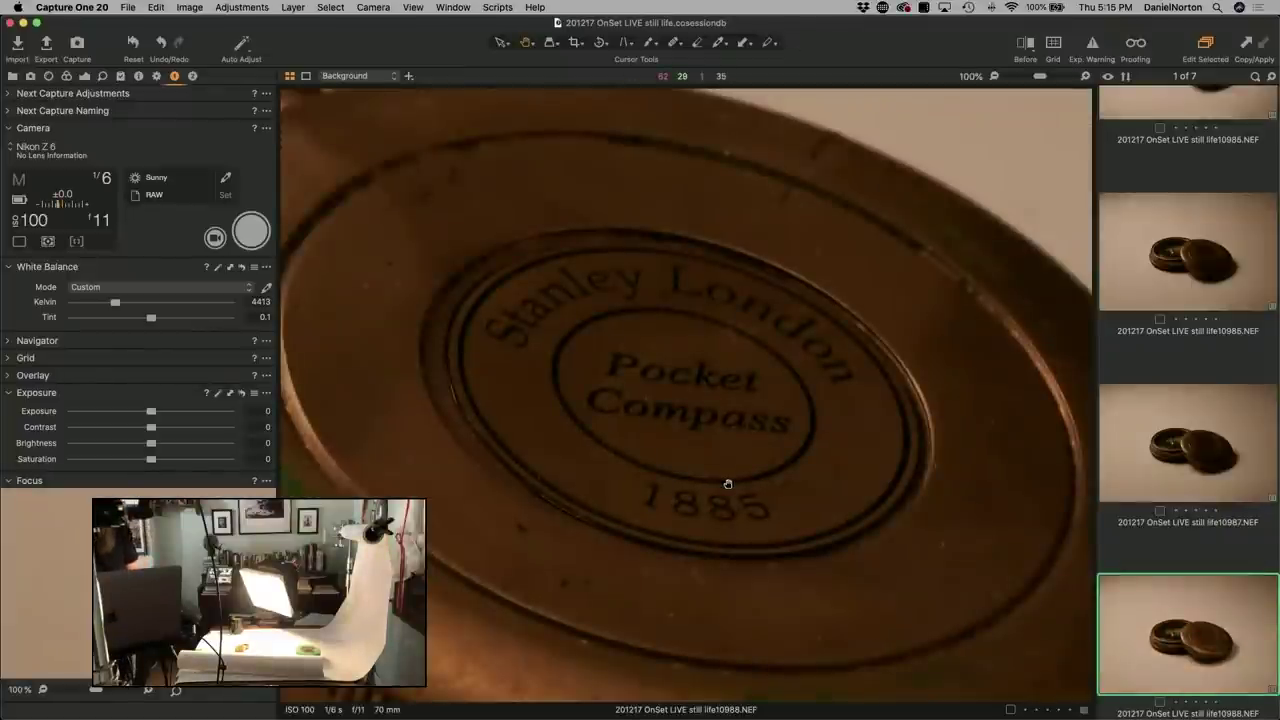
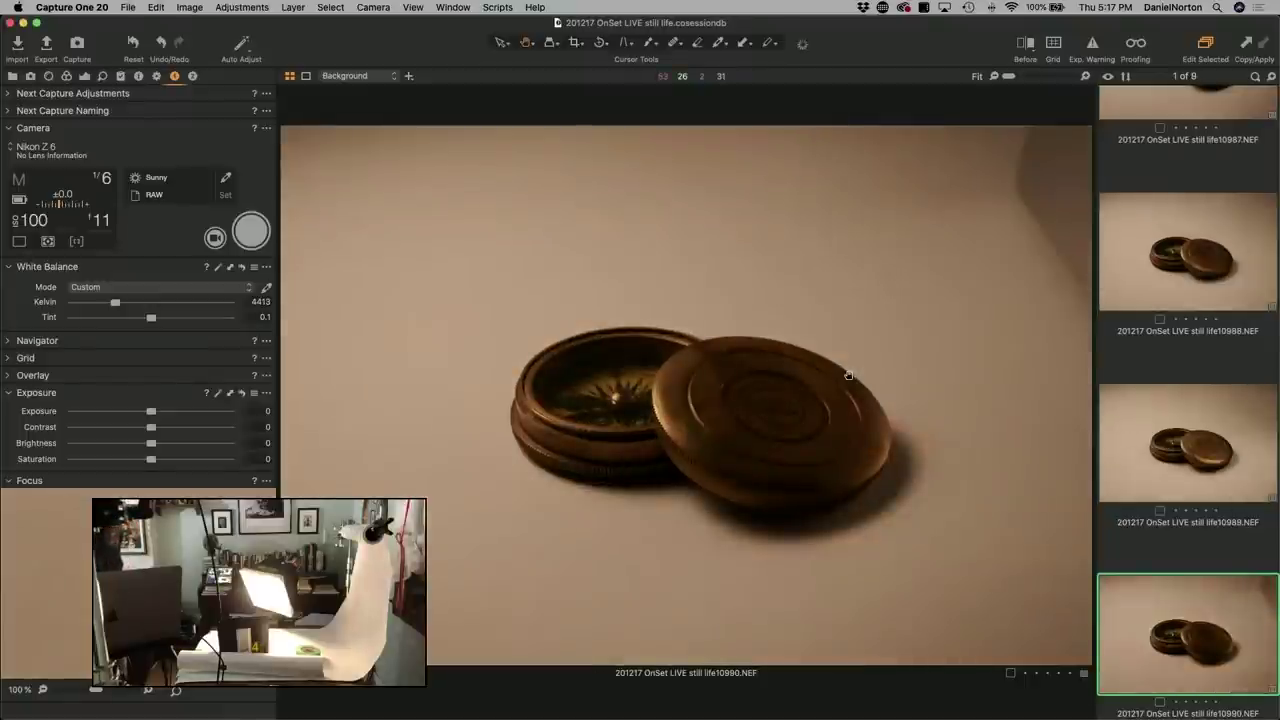
Check the lid engraving and the dial at 100% in the latest frame, still life10991.
left_click_drag(881, 451, 675, 442)
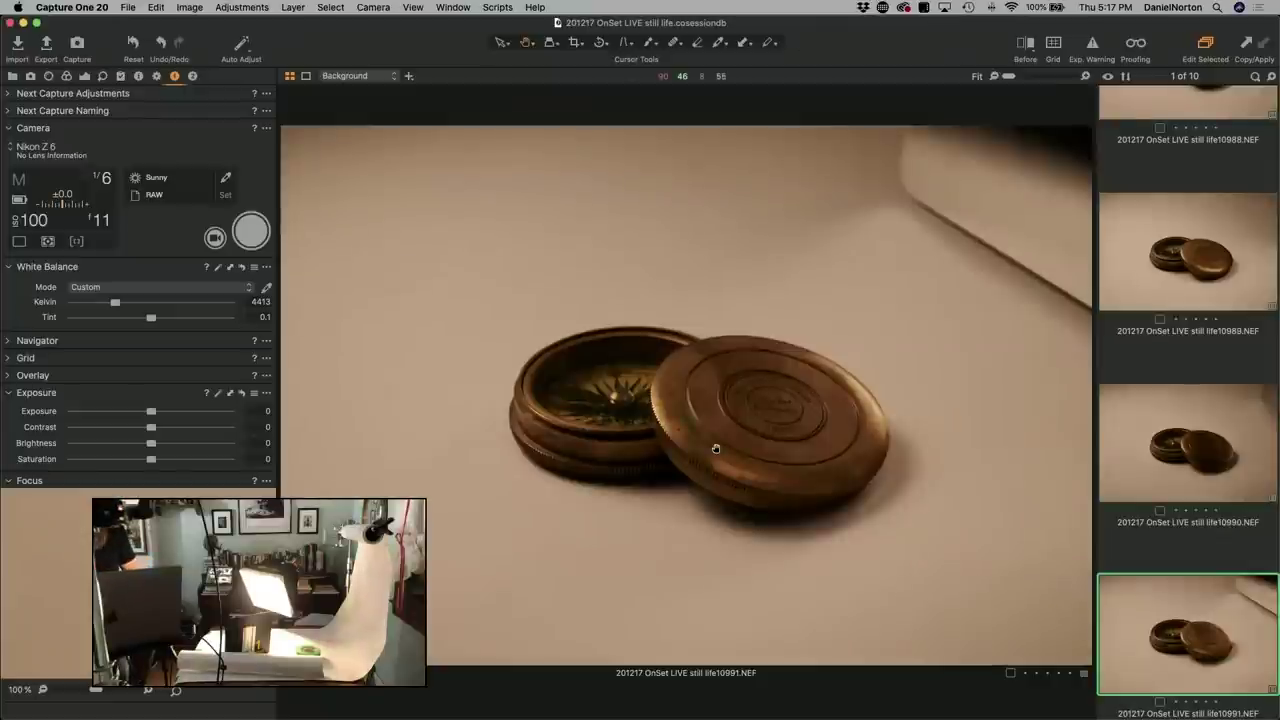
left_click(760, 410)
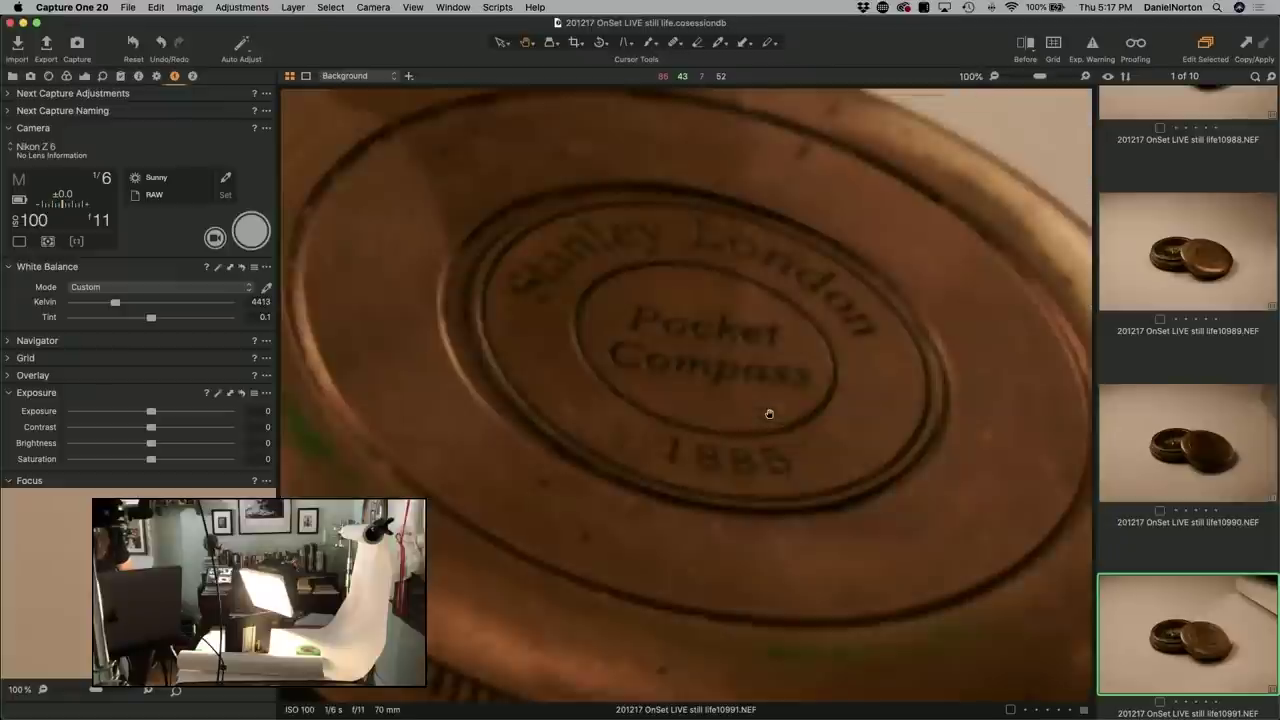
left_click(752, 423)
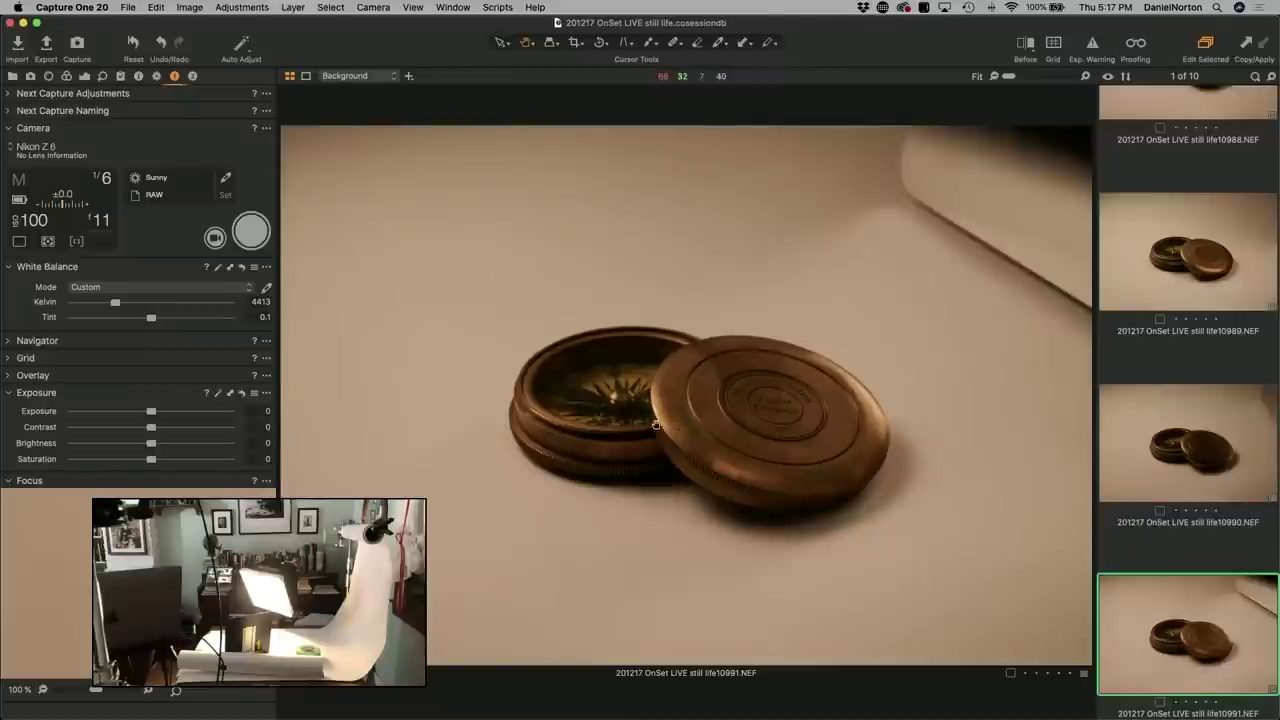
left_click(608, 403)
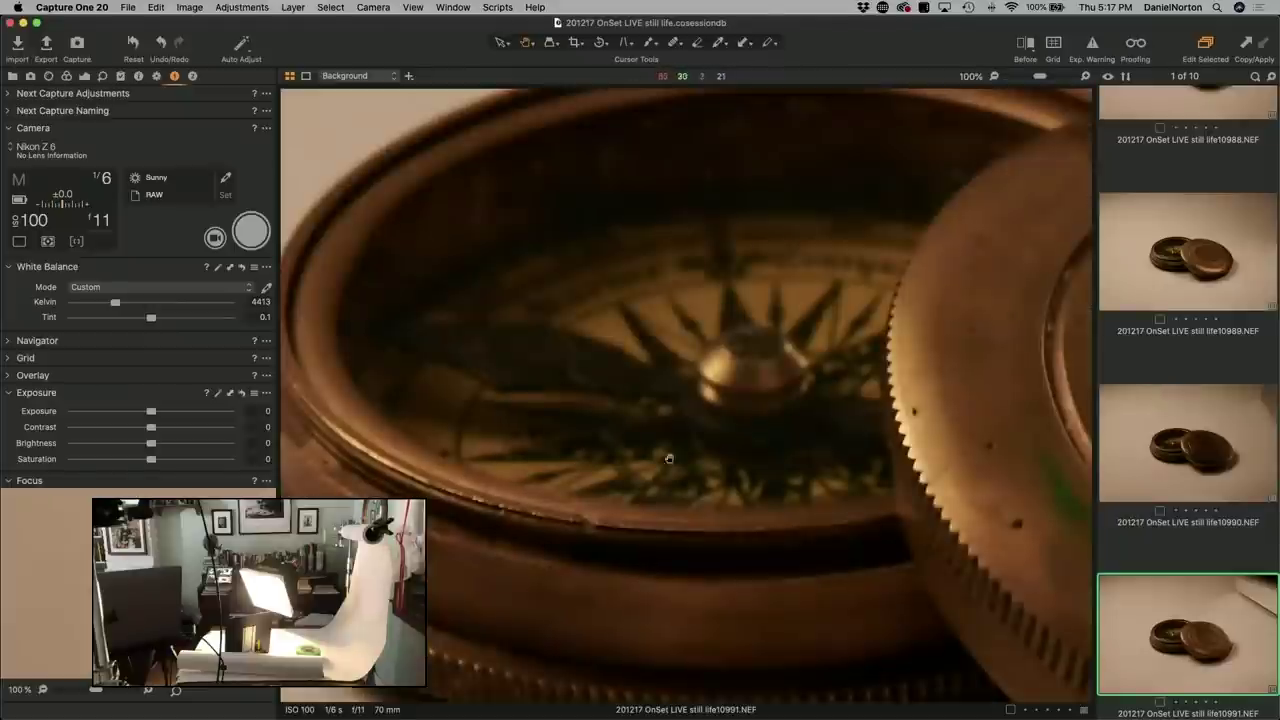
left_click(726, 457)
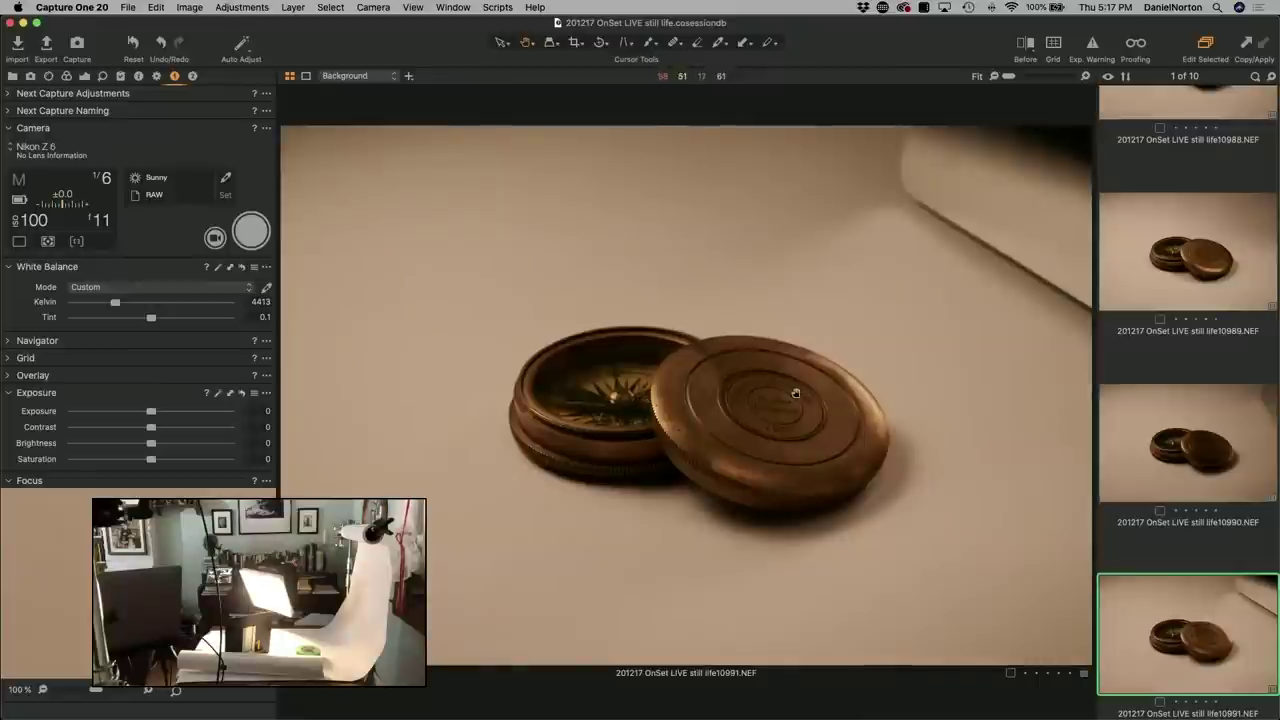
left_click(729, 457)
left_click(707, 457)
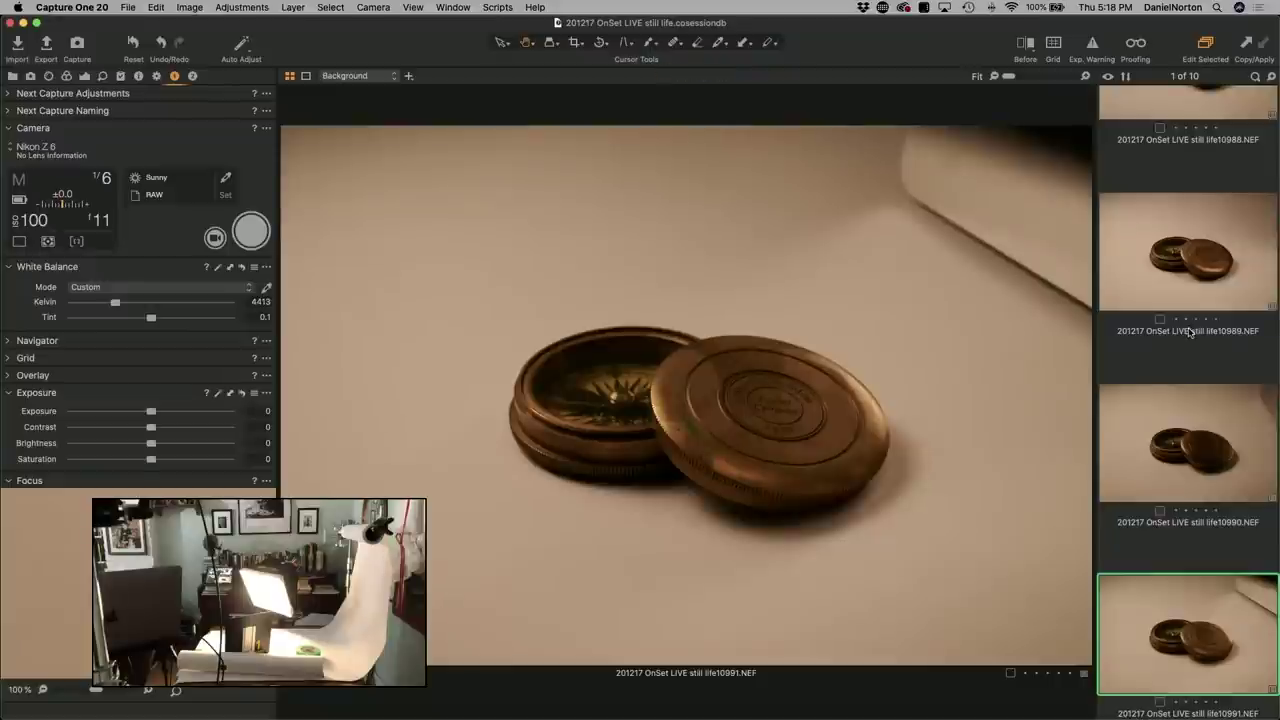
Show frames still life10987 and still life10991 together for comparison, and magnify the lid engraving in 10991.
scroll(1187, 333, "up", 5)
scroll(1189, 333, "up", 2)
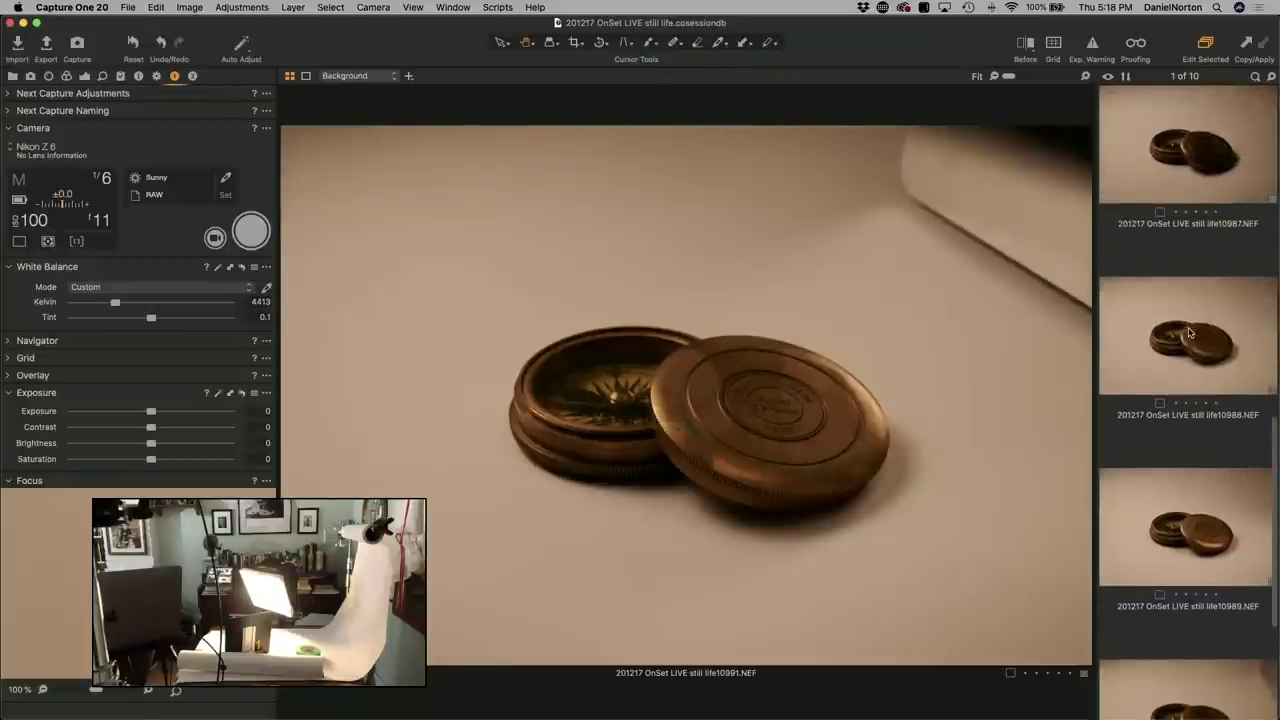
left_click(1200, 141)
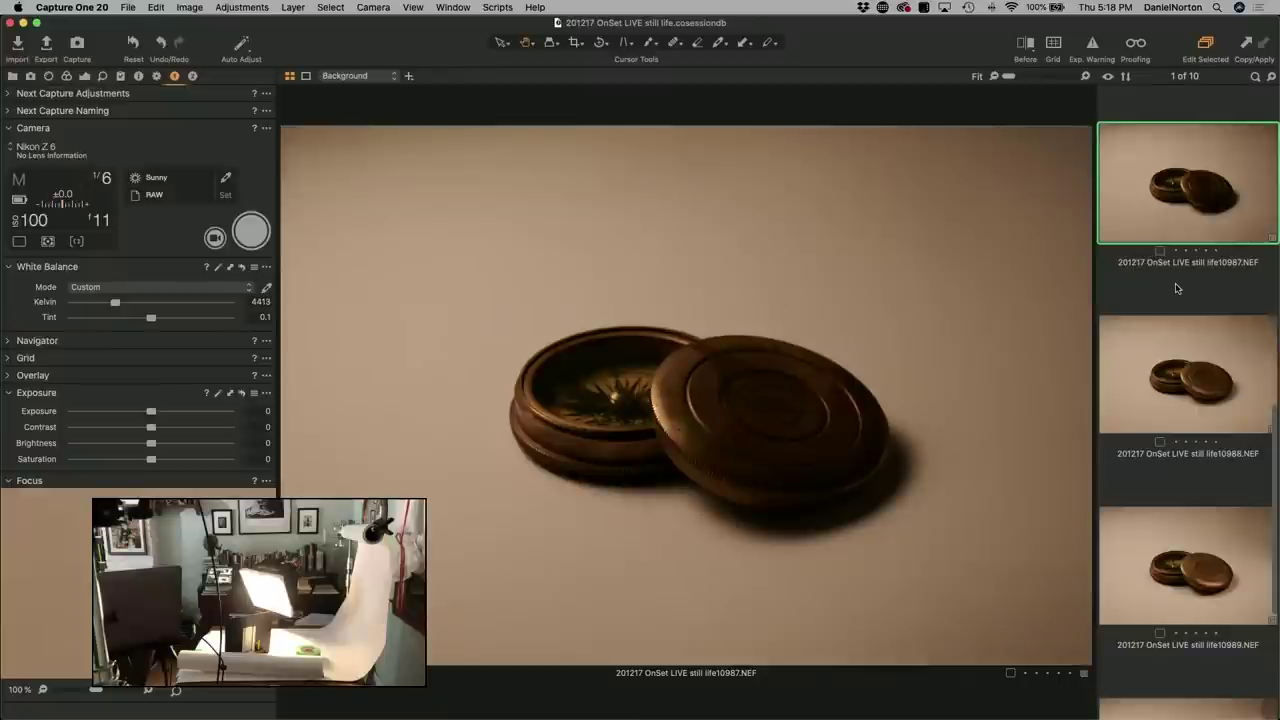
scroll(1180, 400, "down", 7)
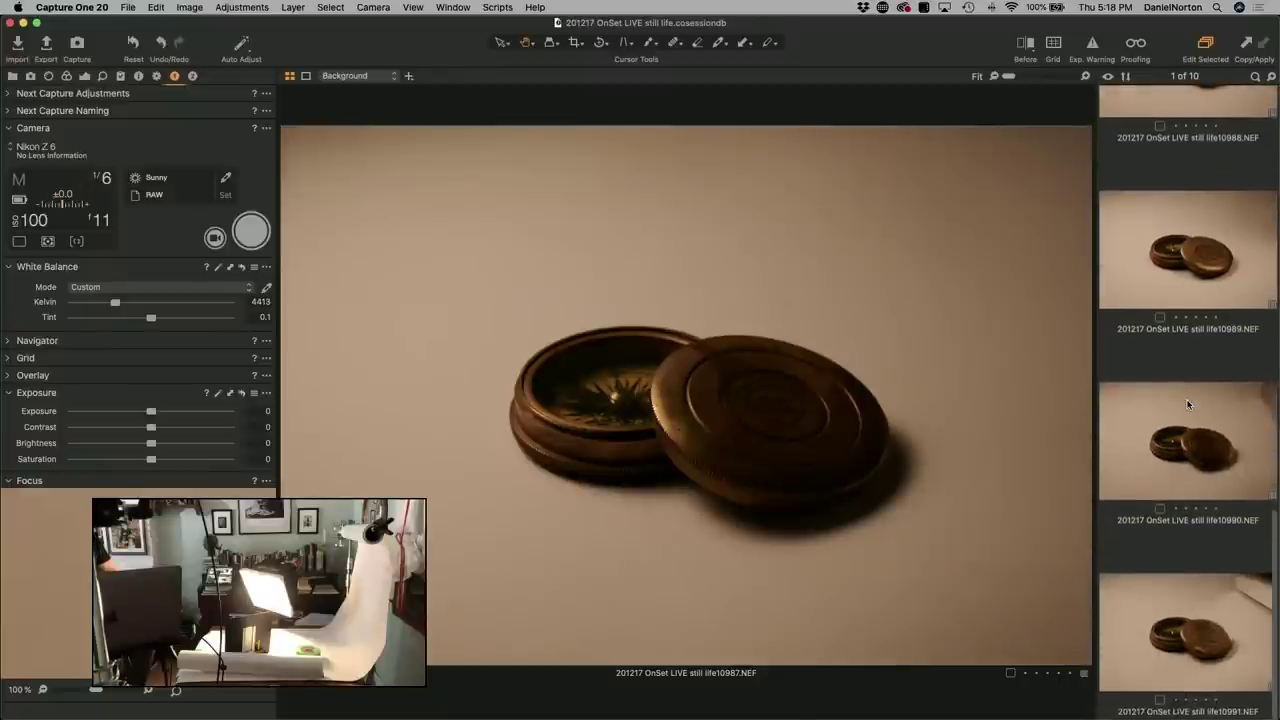
left_click(1193, 623, "super")
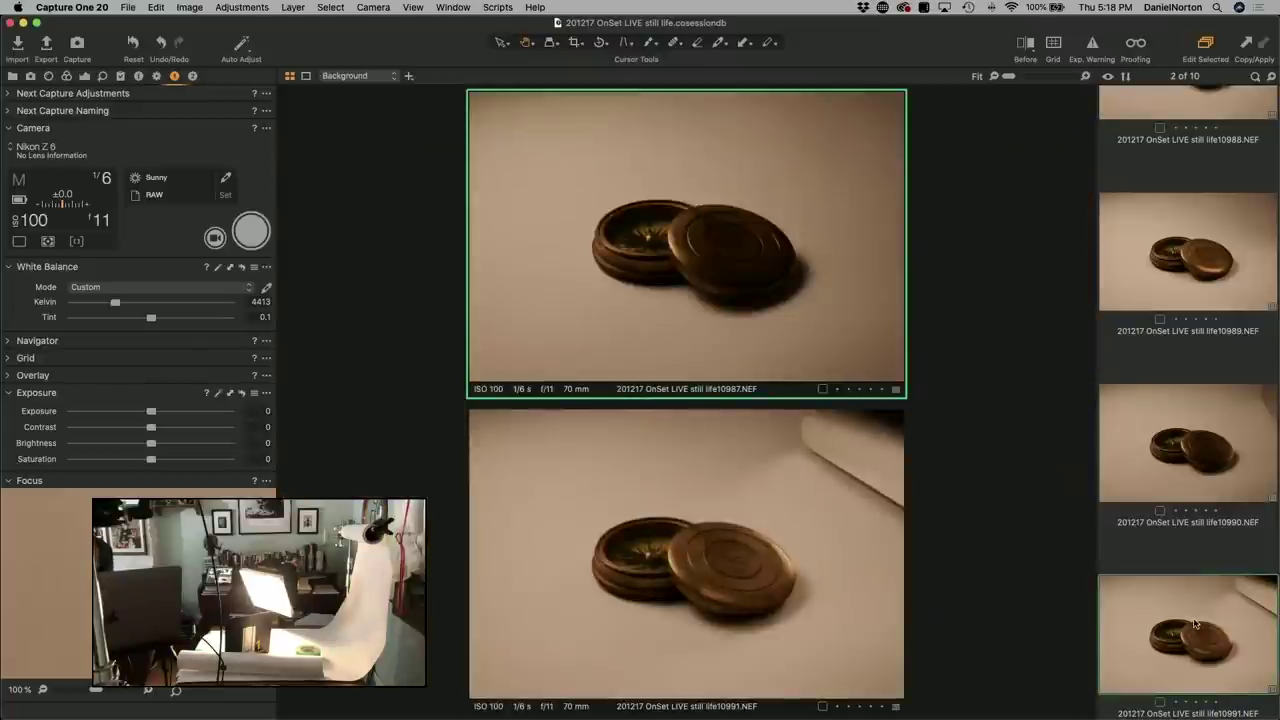
double_click(740, 584)
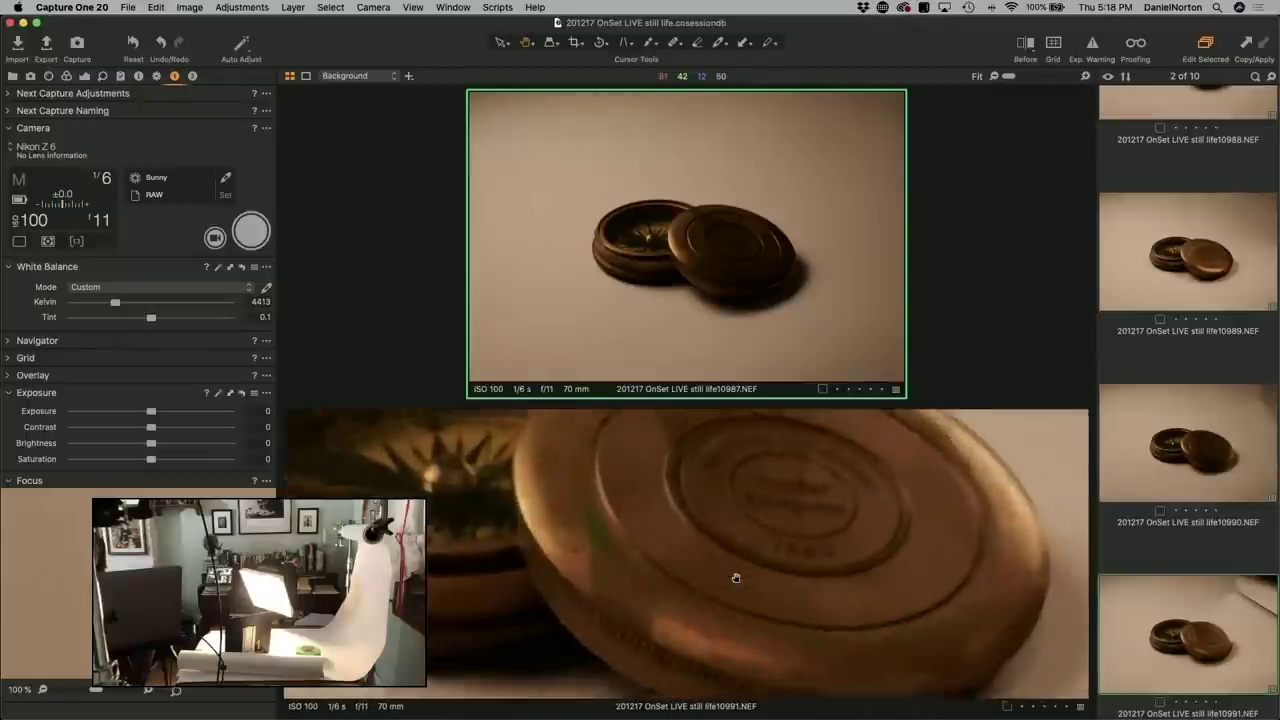
left_click_drag(785, 518, 705, 598)
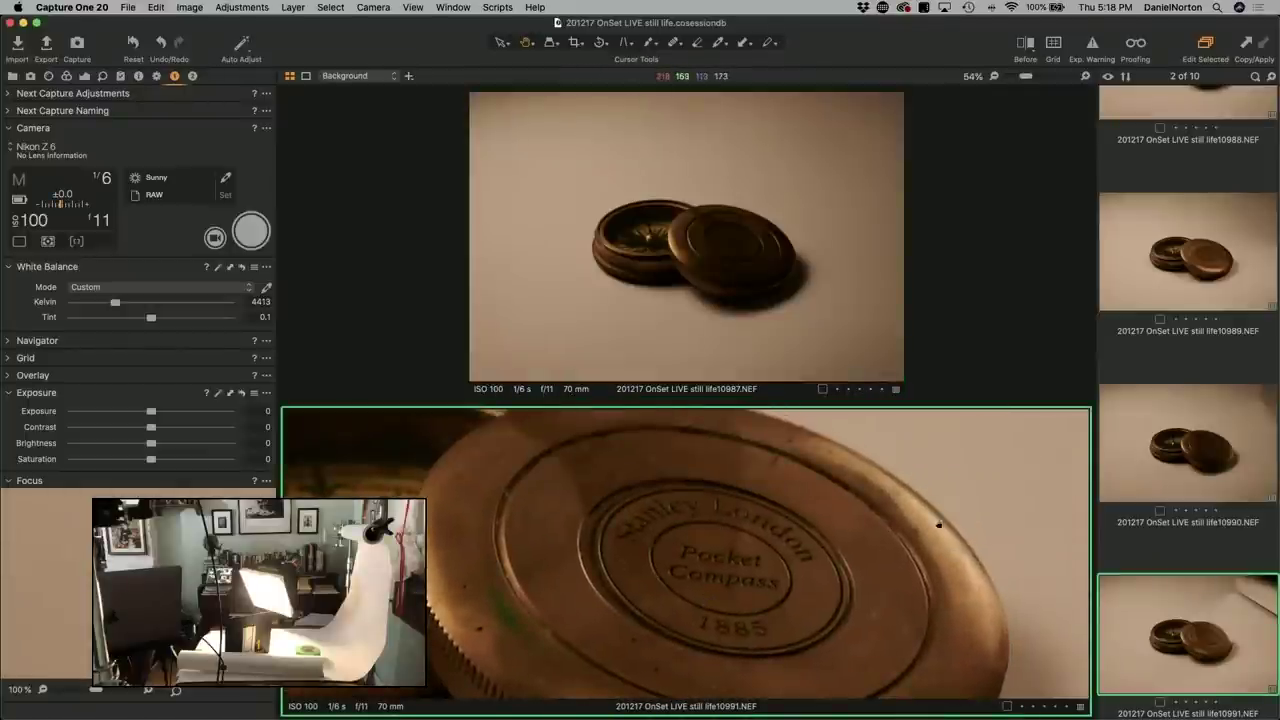
Return frame still life10991 to full view and compare it with frame still life10987, magnifying the lid in 10987.
double_click(973, 580)
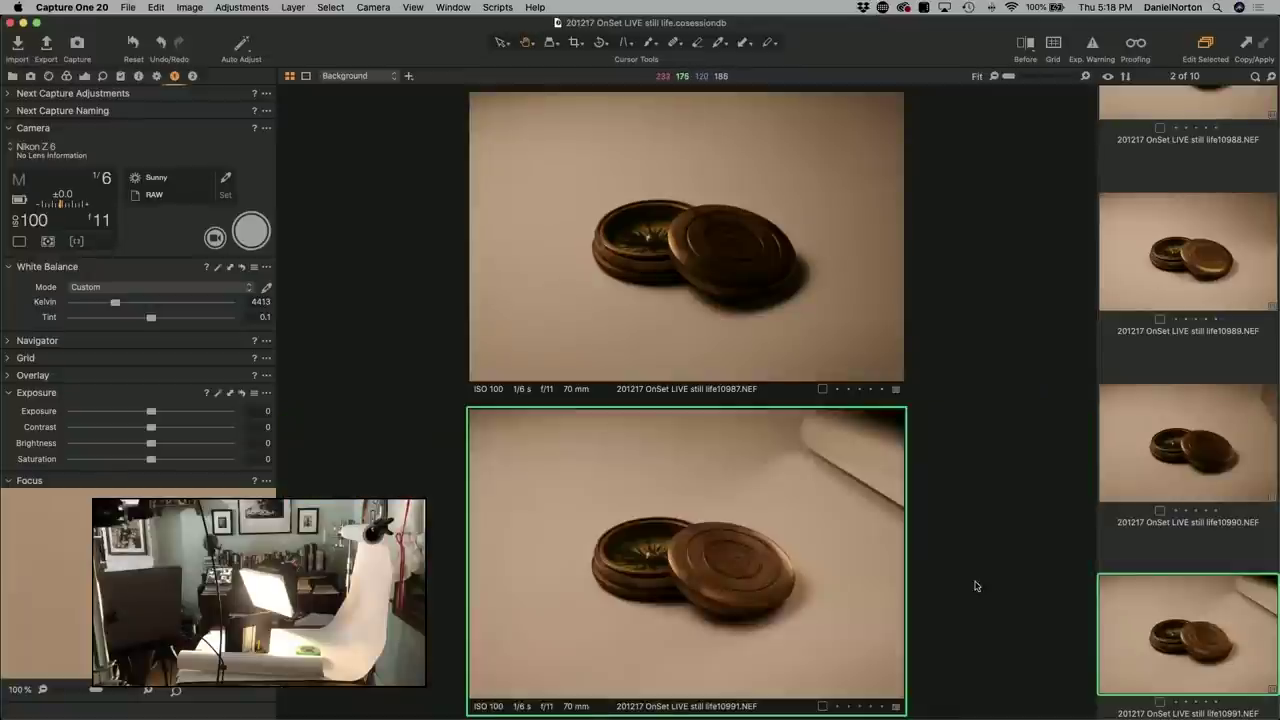
double_click(766, 249)
mouse_move(828, 231)
left_mouse_down()
mouse_move(846, 137)
mouse_move(846, 217)
left_mouse_up()
double_click(846, 217)
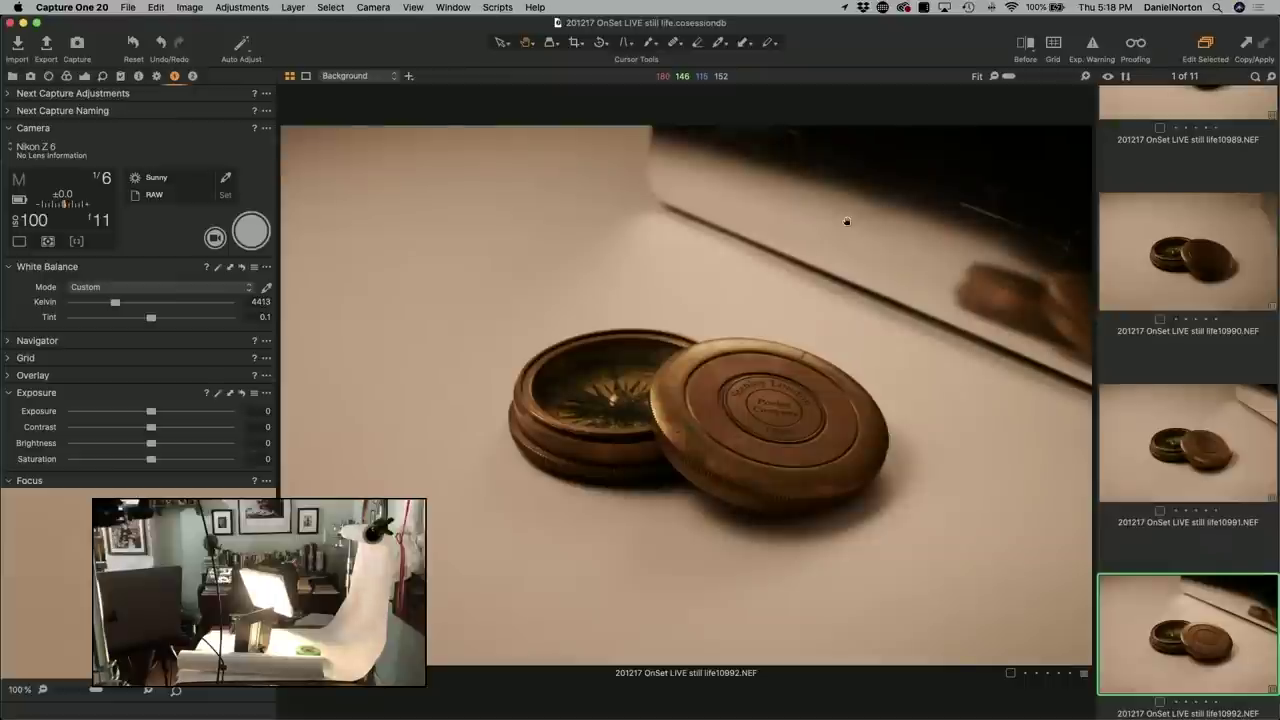
Check the lid engraving and the compass dial at 100% in the new frame still life10992.
left_click(734, 388)
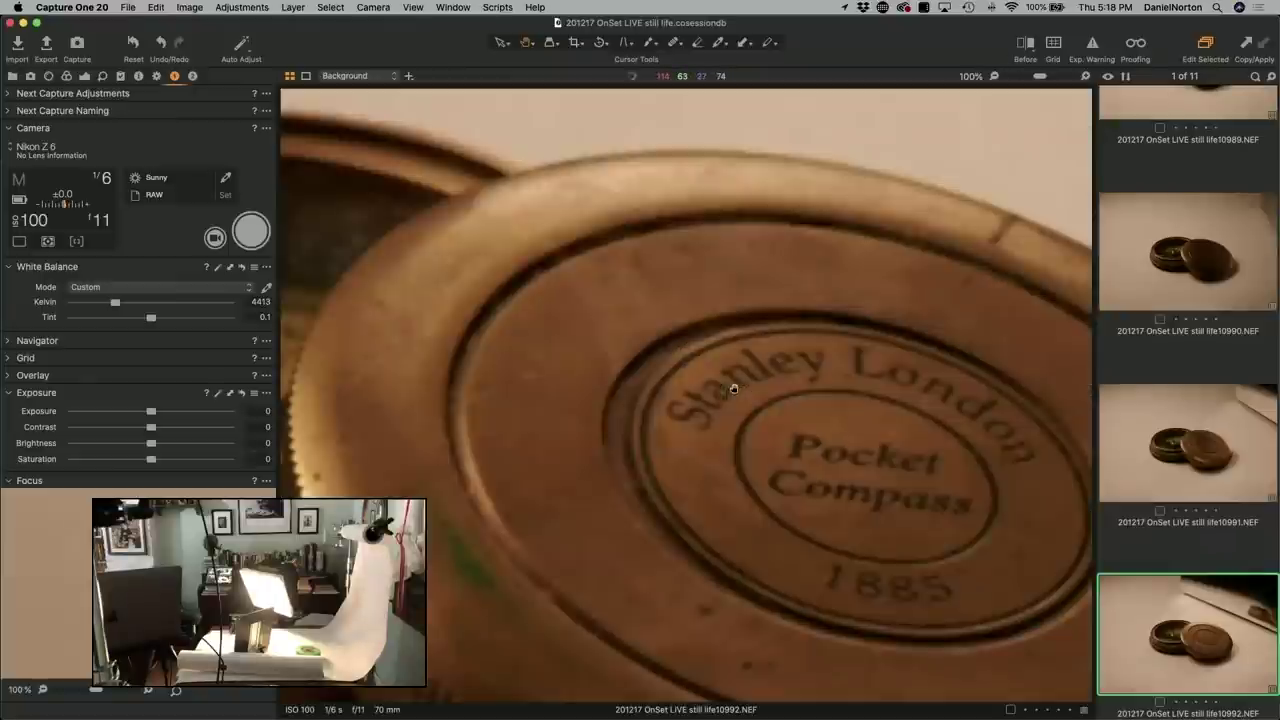
left_click(755, 412)
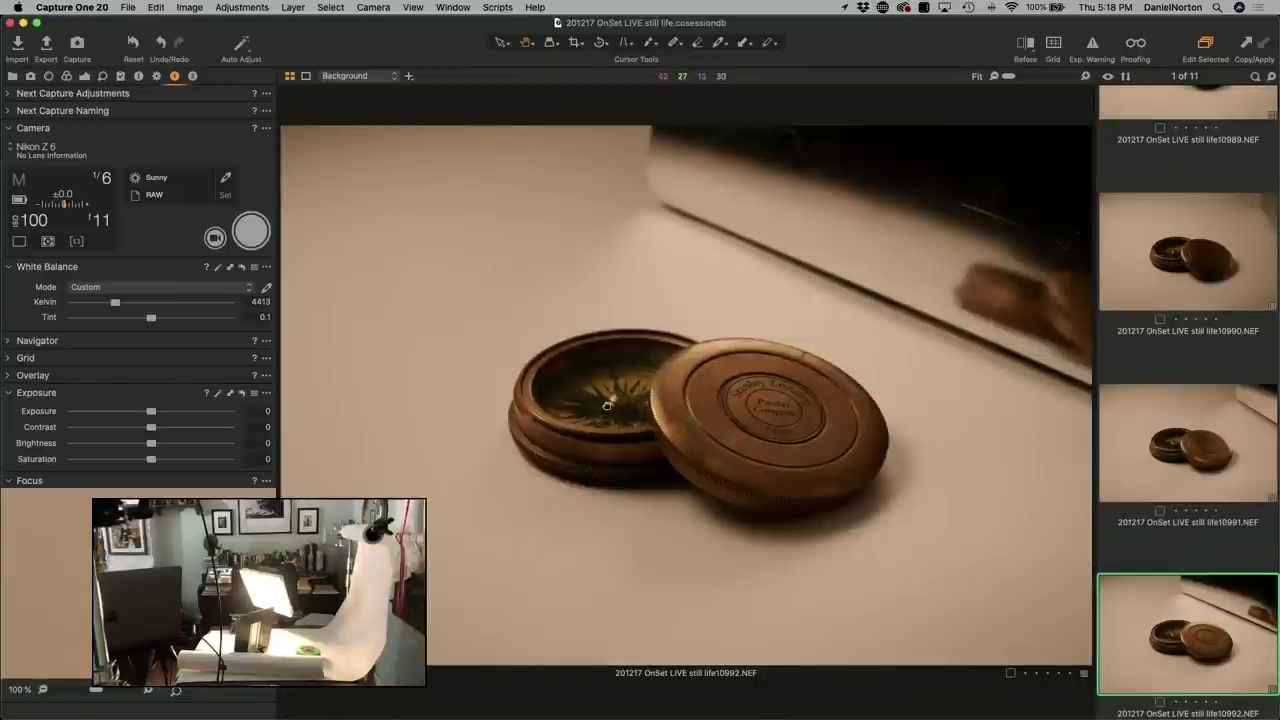
left_click(606, 403)
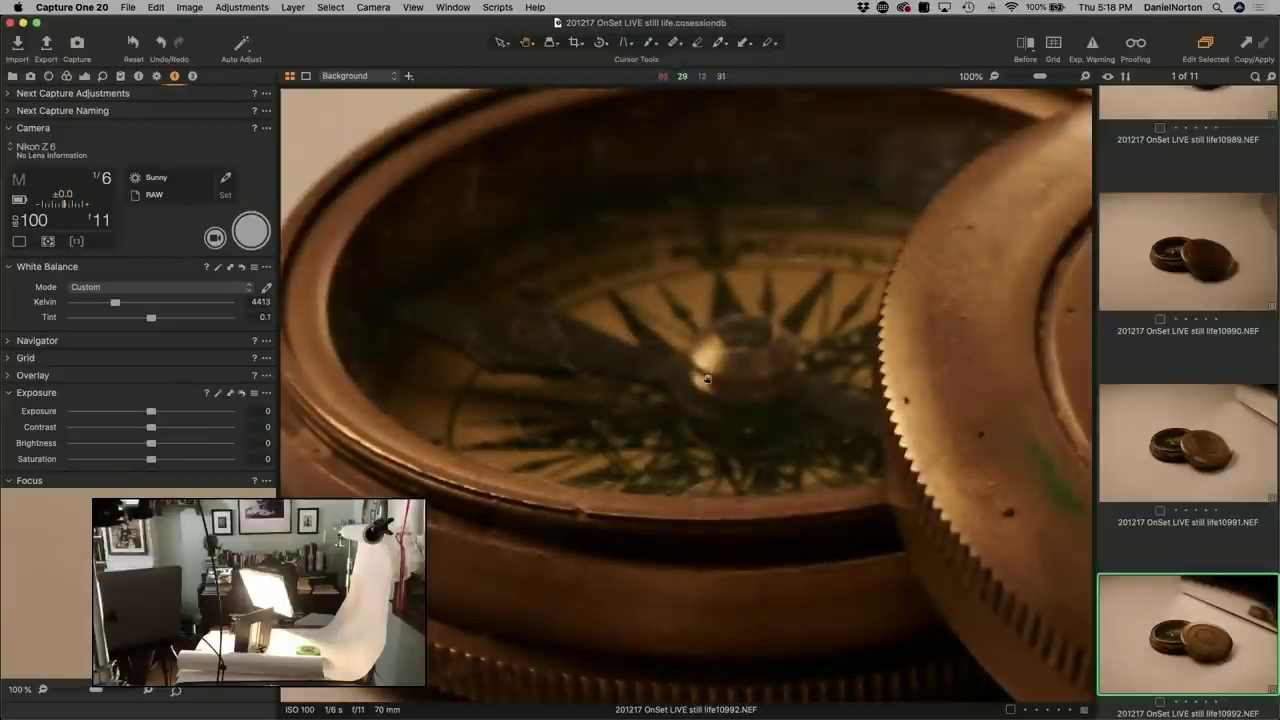
left_click(764, 338)
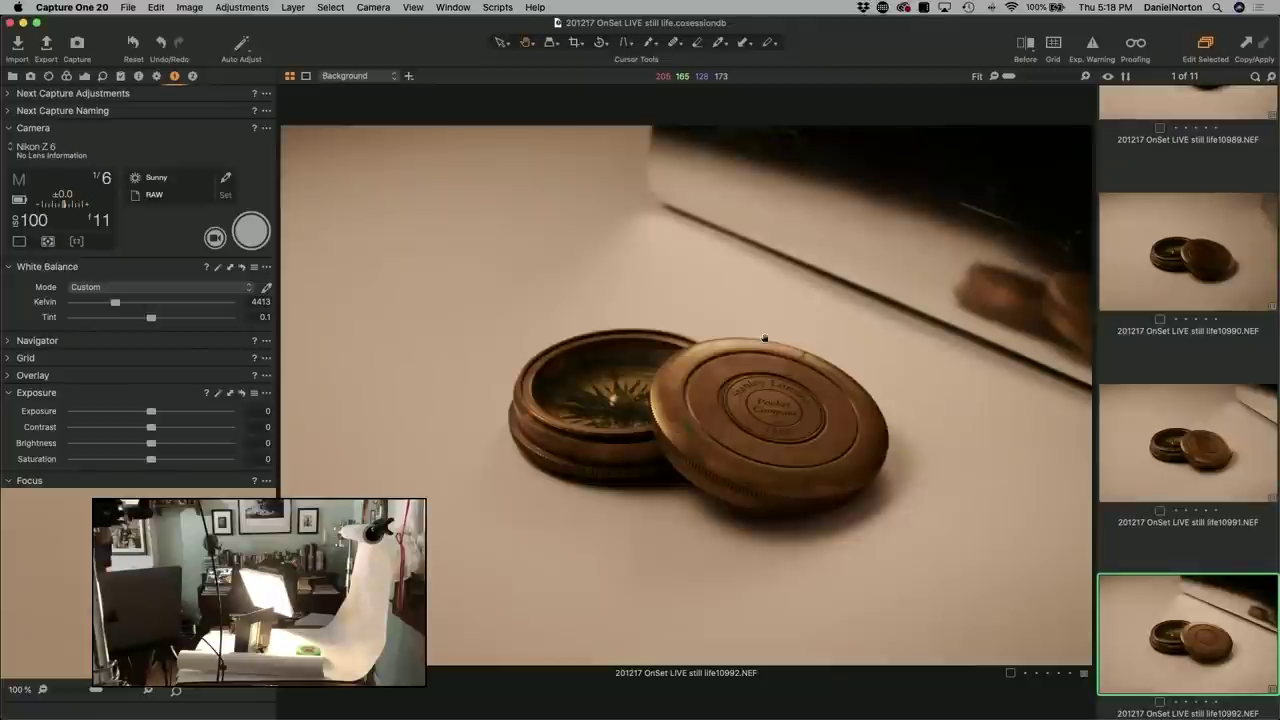
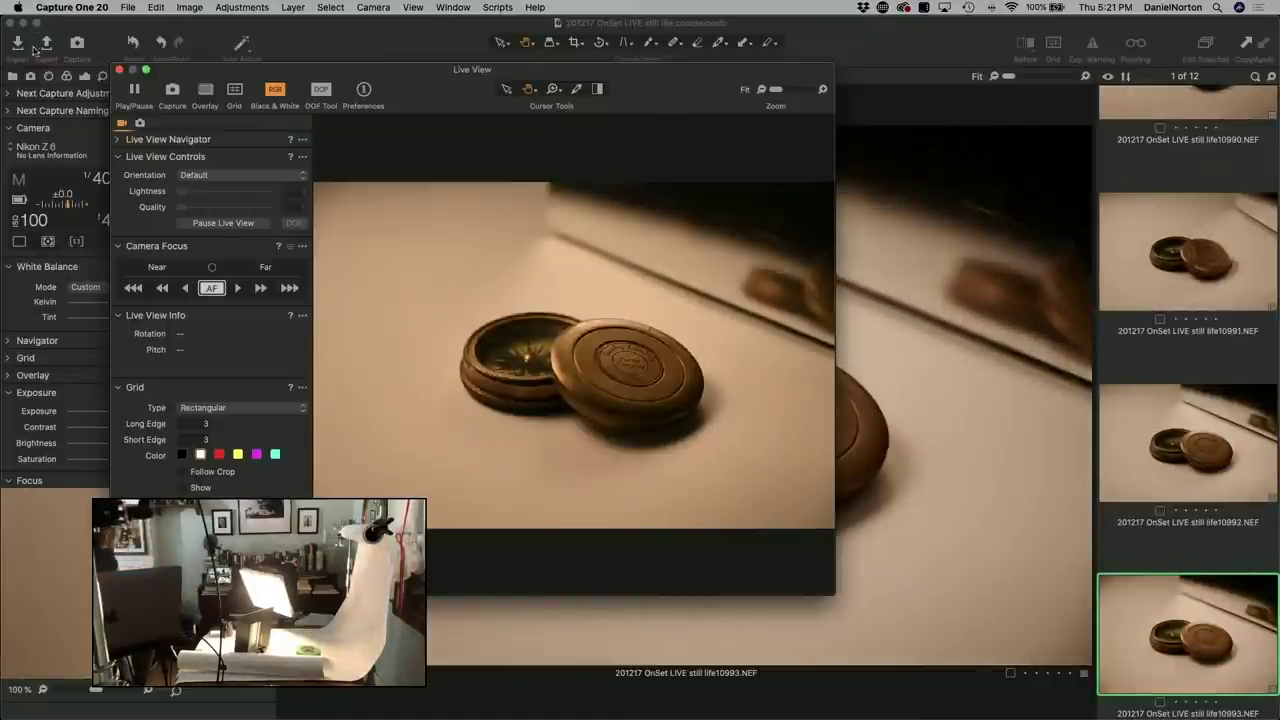
Close Live View and compare the lid engraving at 100% between the f/4 frame still life10993 and the f/11 frame still life10992.
left_click(118, 69)
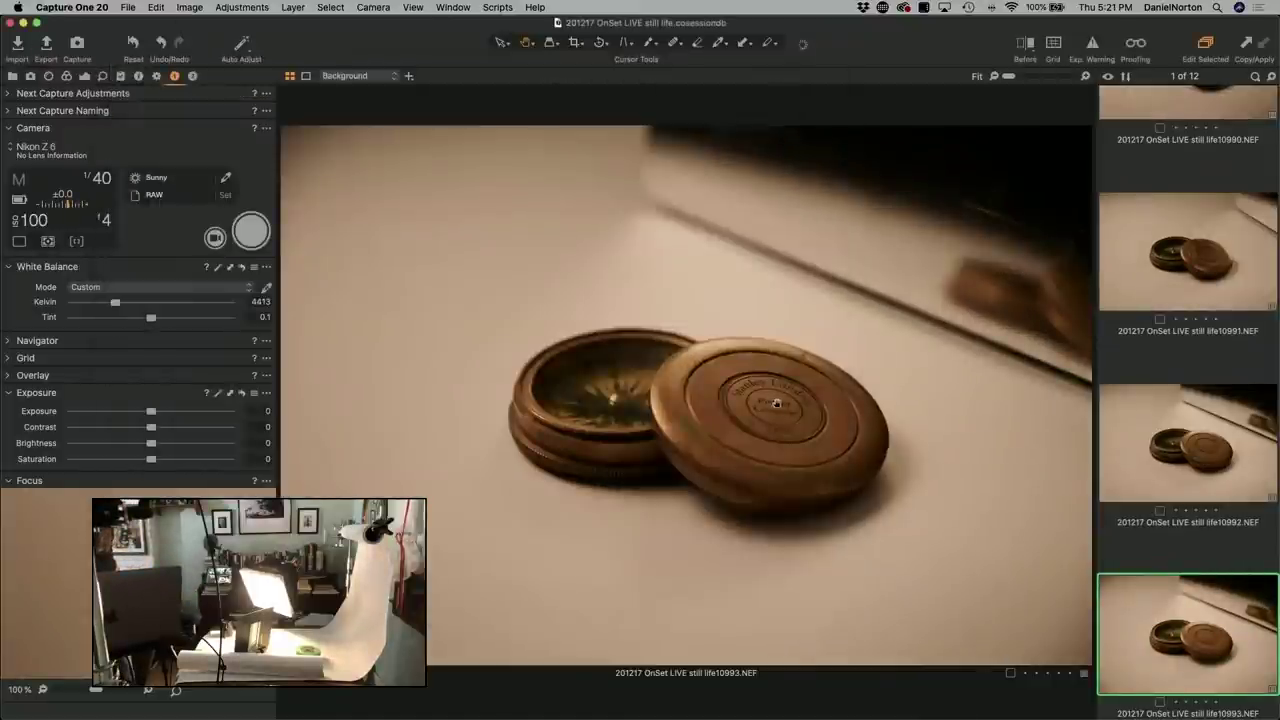
left_click(776, 403)
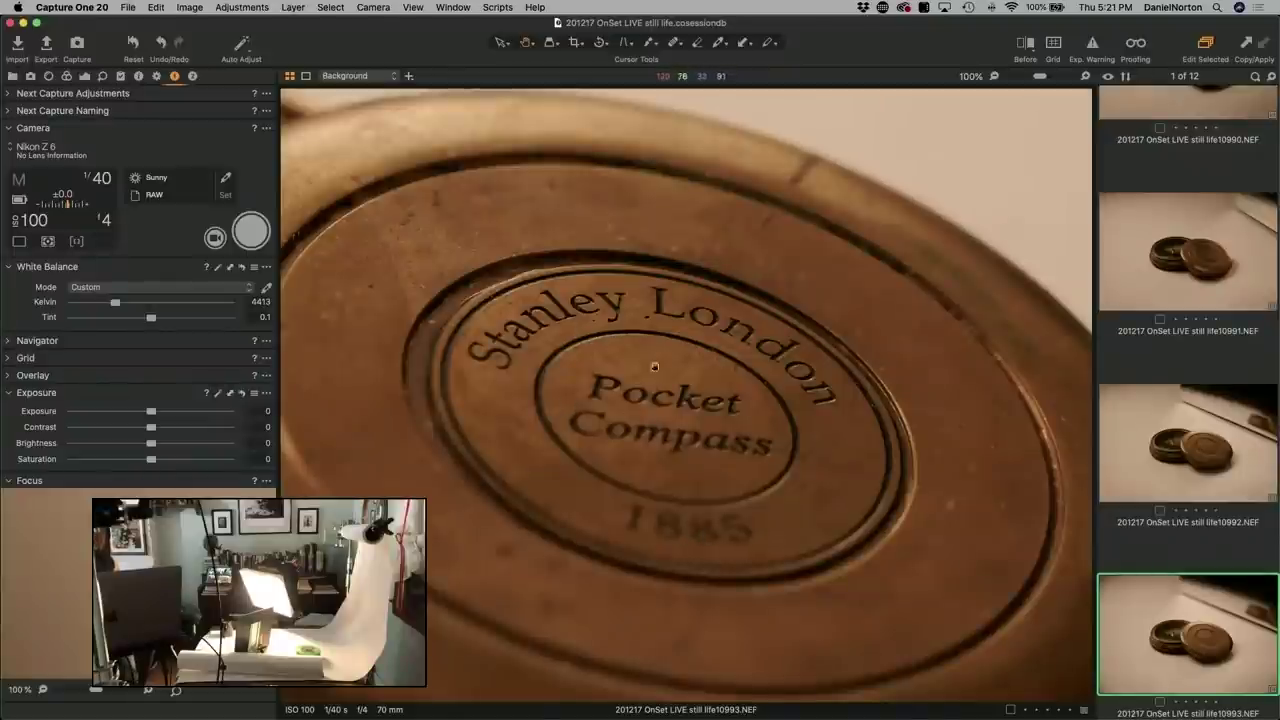
left_click(1208, 461)
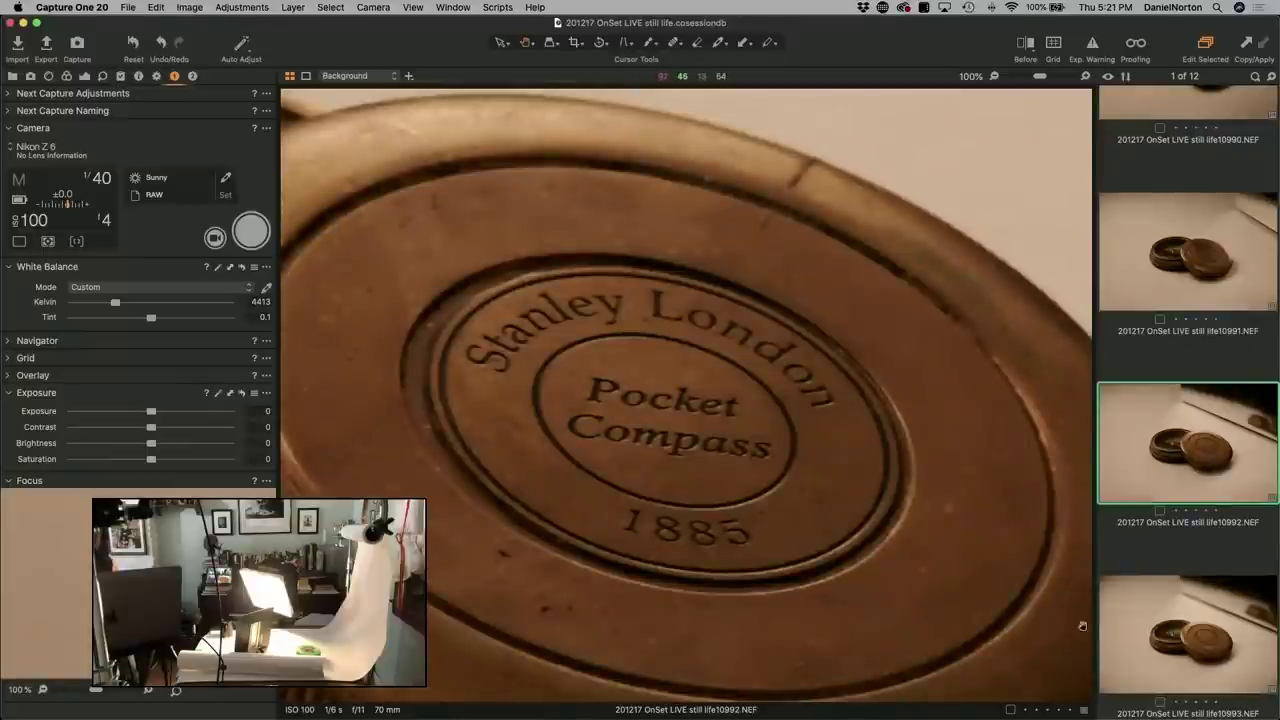
Compare the compass dial at 100% between frames still life10993 and still life10992, ending on 10993 in full view.
left_click(1126, 633)
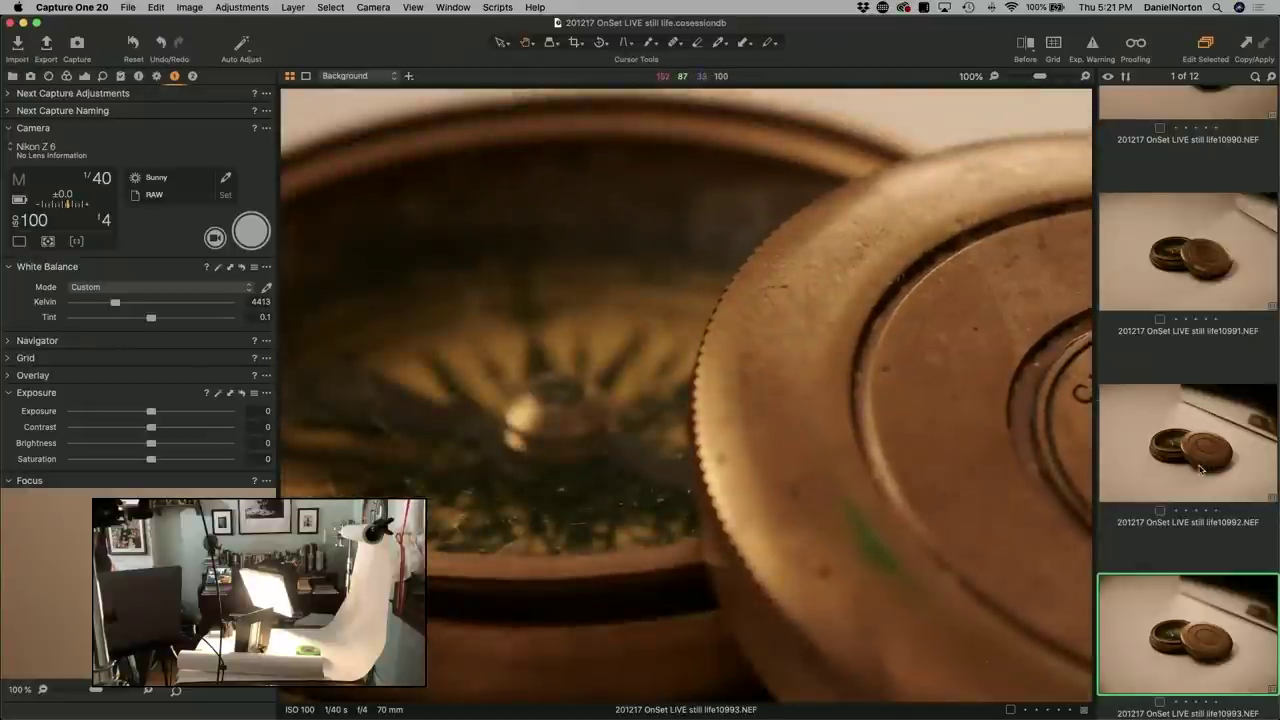
left_click(1202, 470)
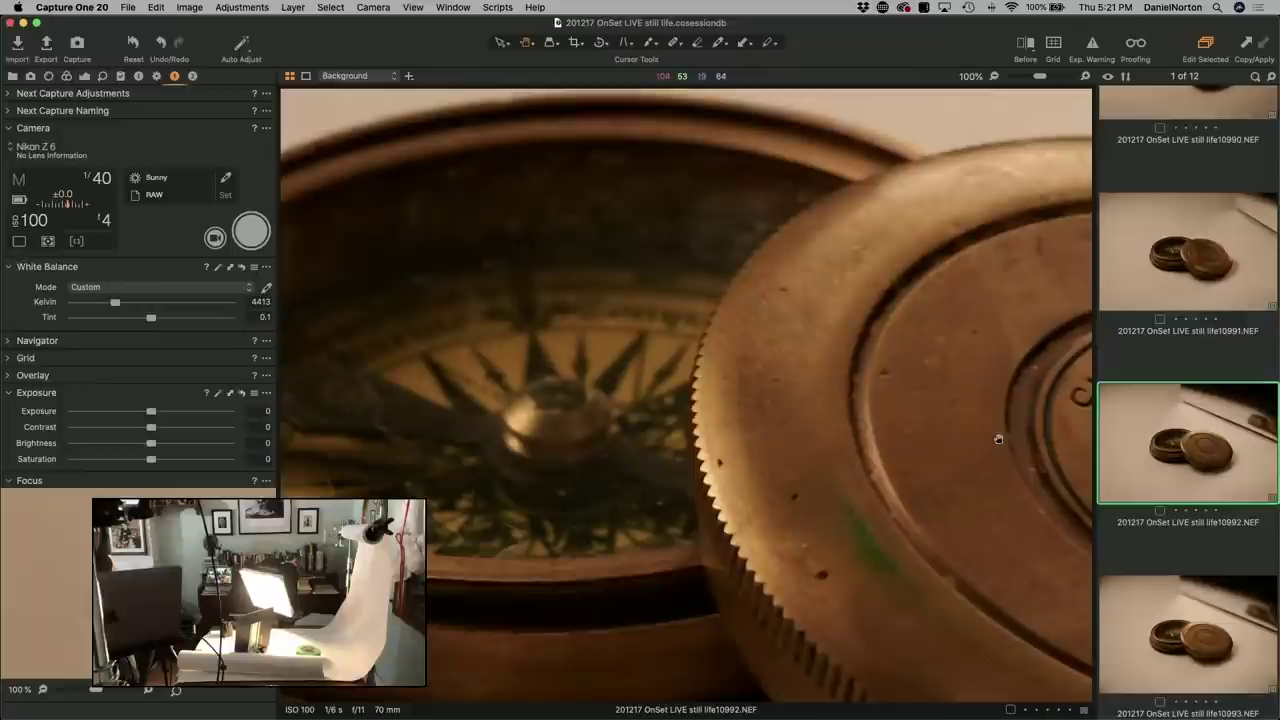
left_click(1180, 598)
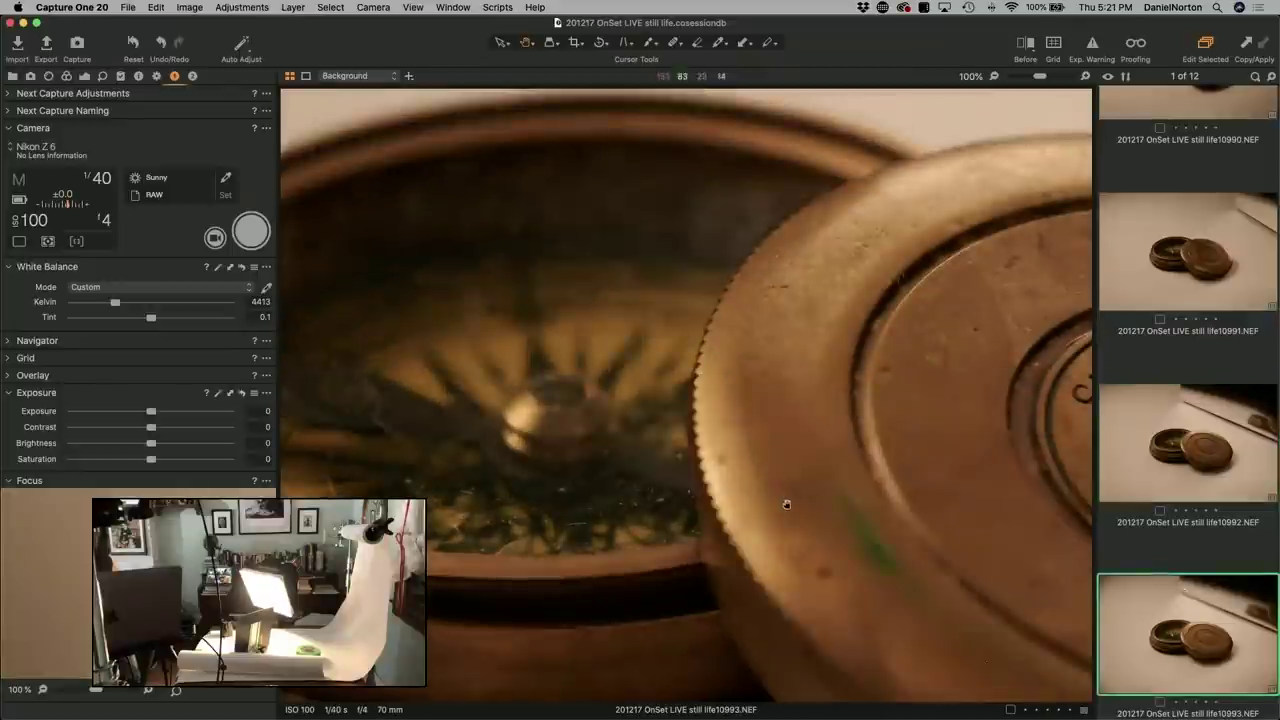
left_click_drag(790, 502, 638, 398)
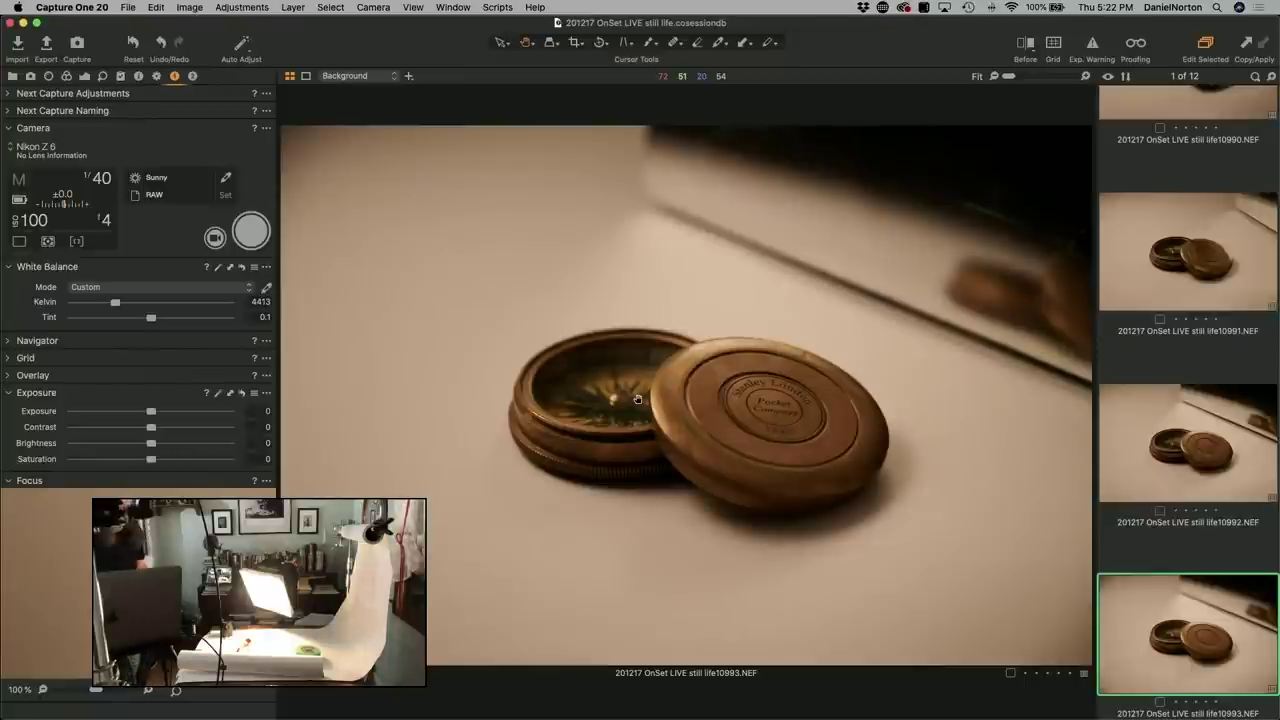
Frame the wooden spoon in Live View, capture it at f/4 and 1/40 s, and close Live View.
left_click(215, 238)
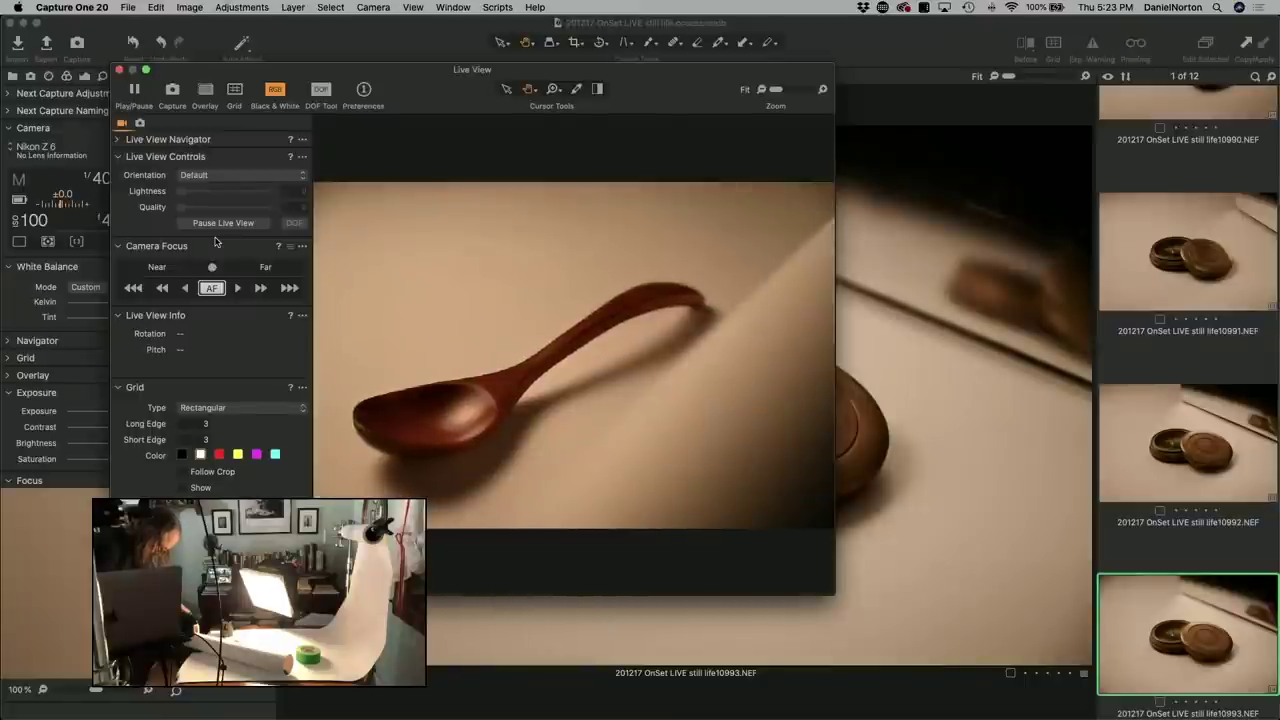
key("super+k")
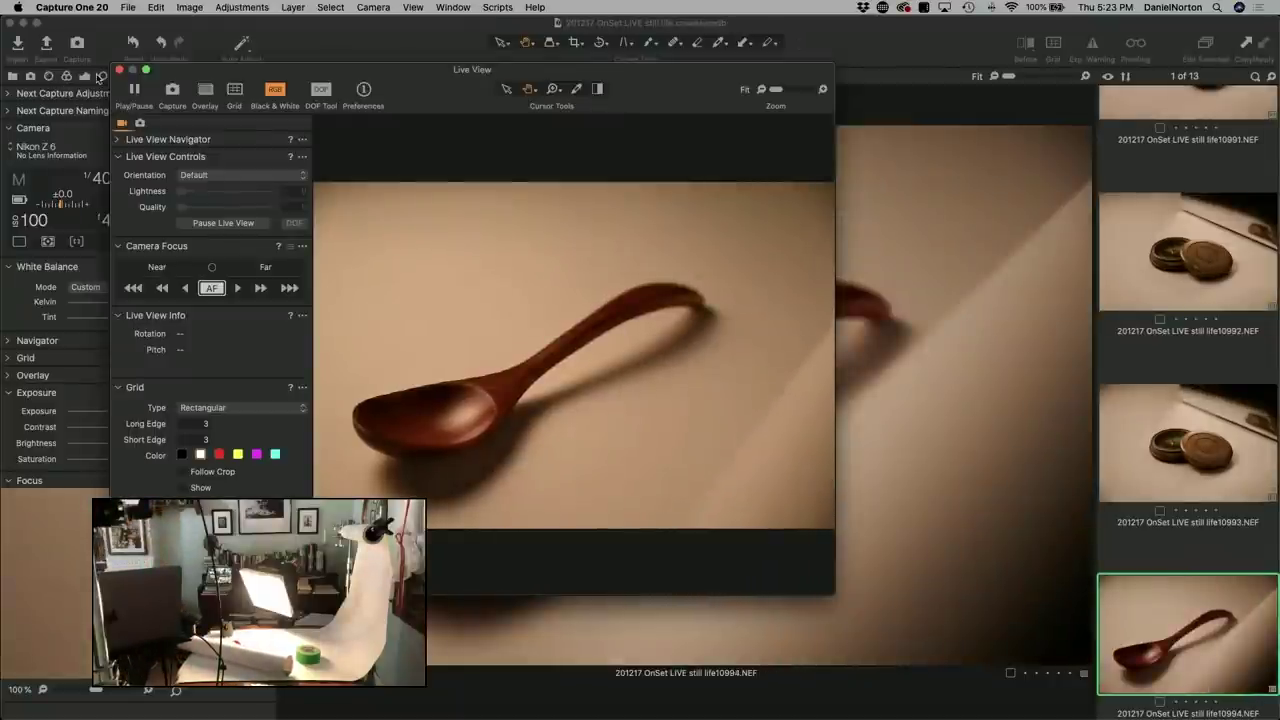
left_click(119, 69)
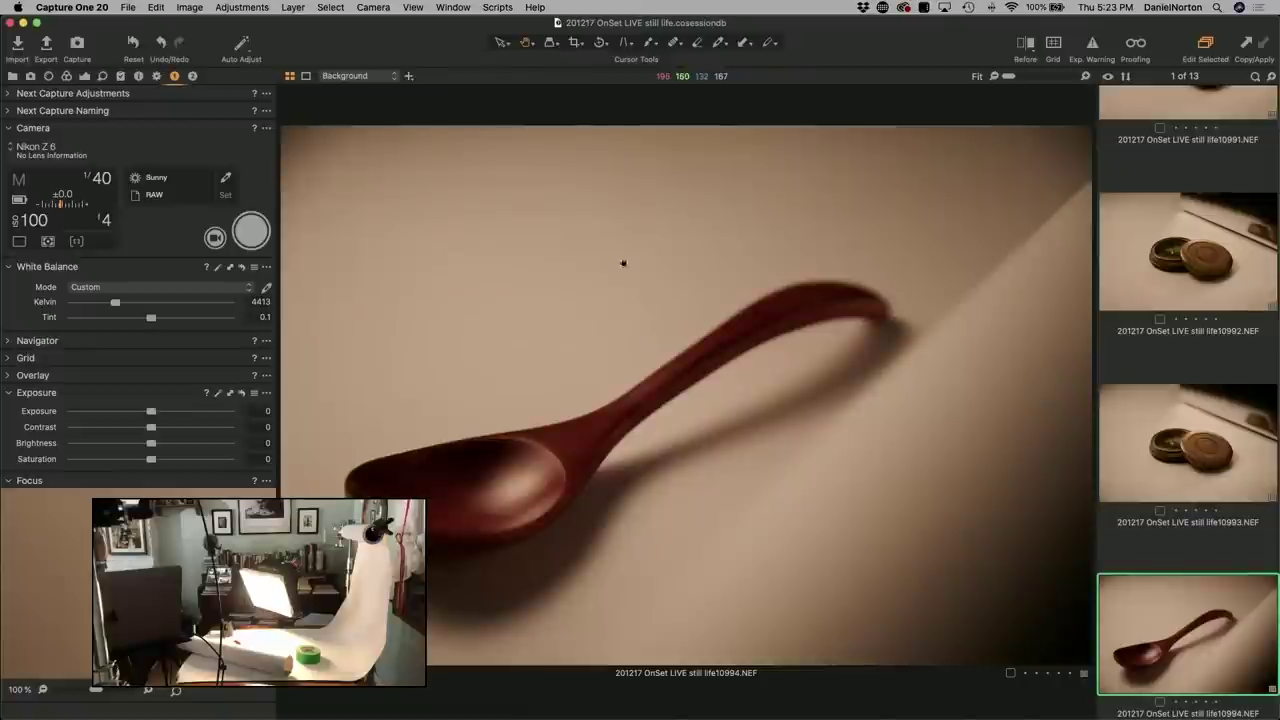
Check the focus on the spoon's bowl and neck at 100% in frames still life10994 and still life10995.
left_click(588, 478)
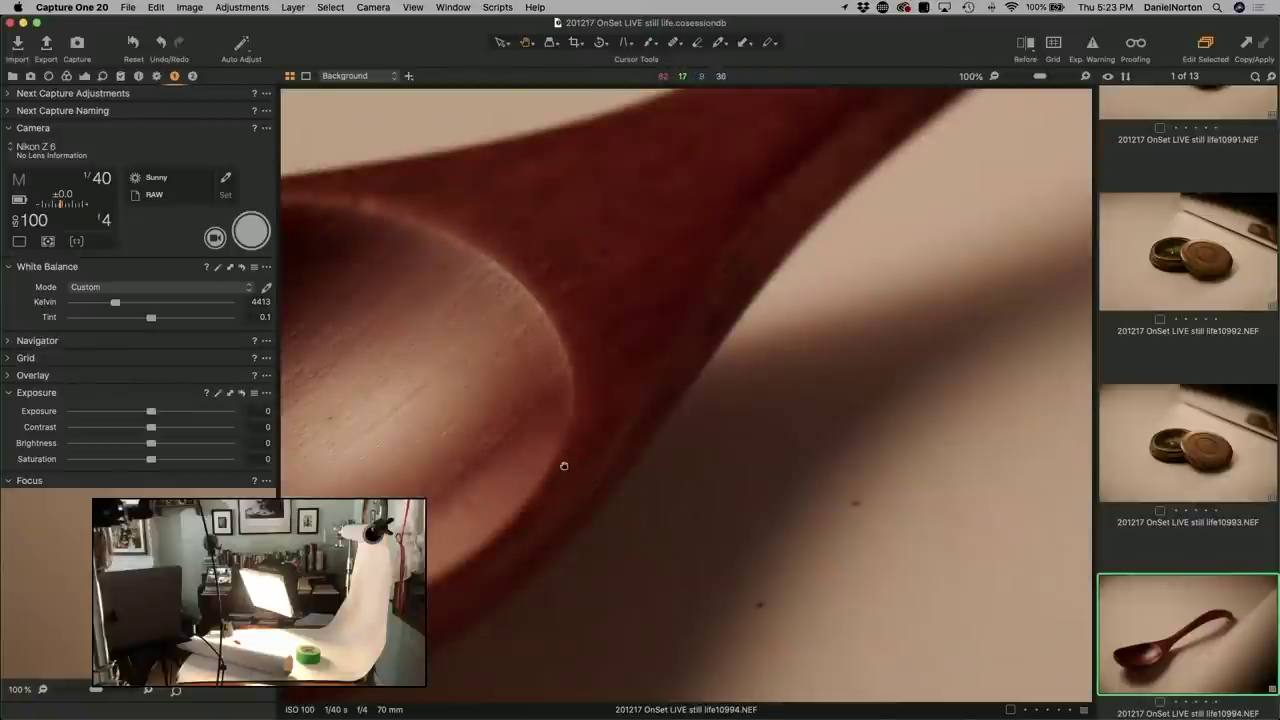
left_click_drag(564, 466, 609, 394)
left_click_drag(489, 177, 717, 317)
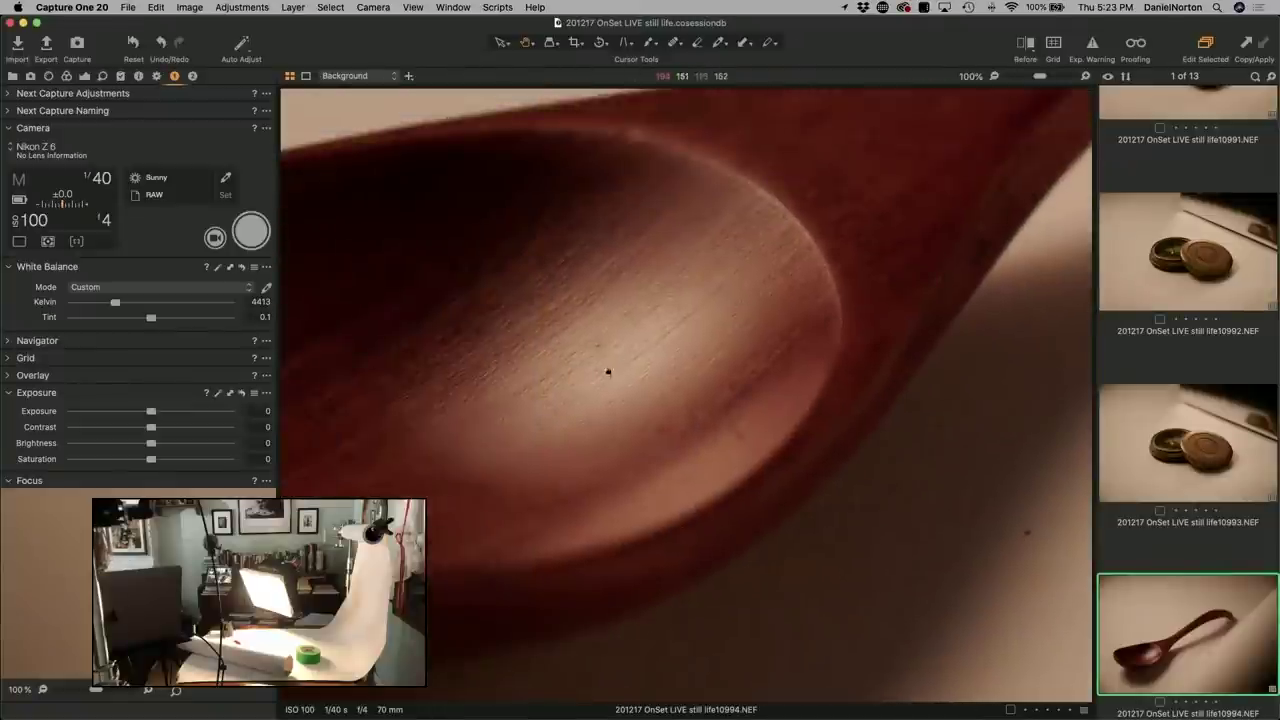
left_click(594, 410)
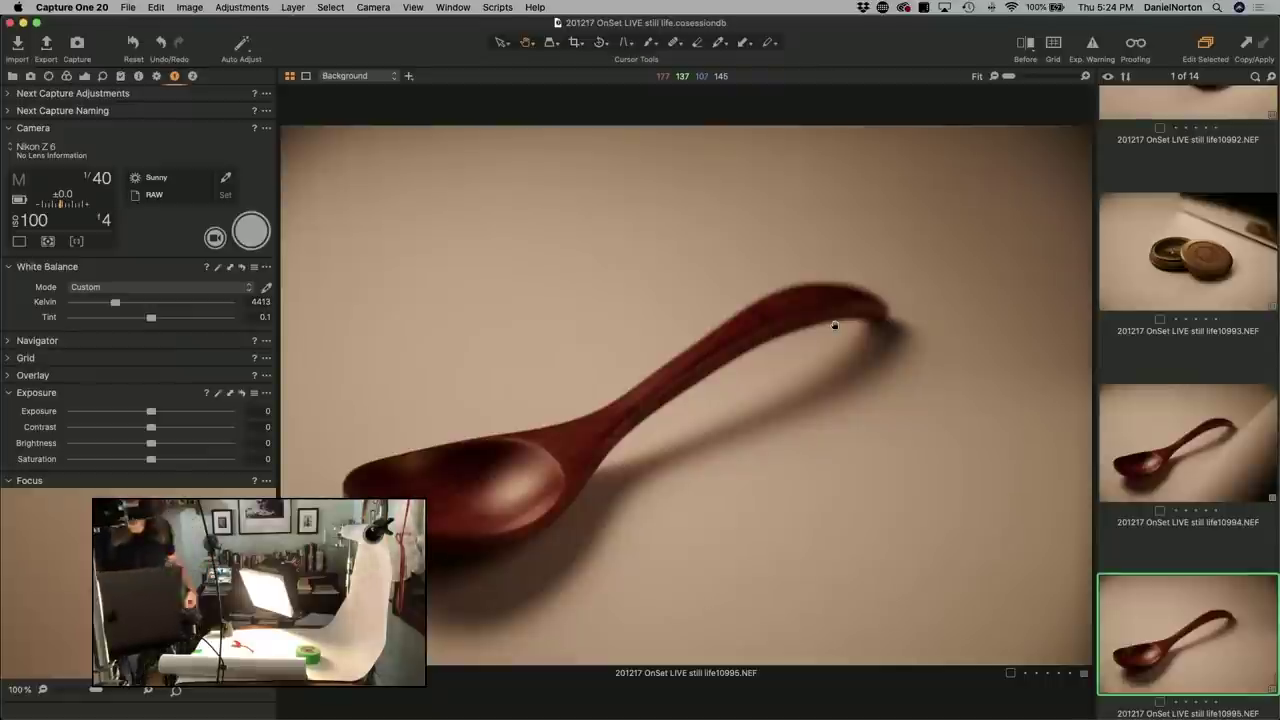
left_click(523, 482)
left_click(634, 468)
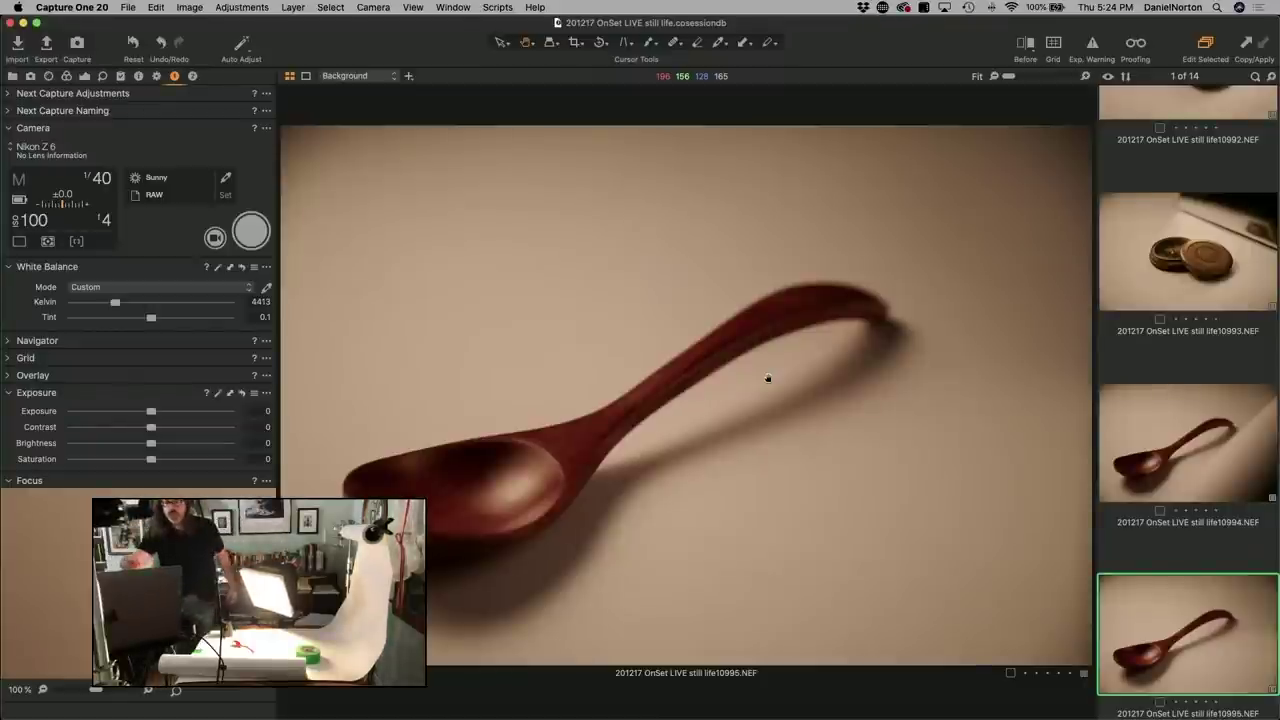
Preview the relit spoon in Live View and inspect its bowl at 100% in the 1/60 s frame still life10996.
left_click(215, 239)
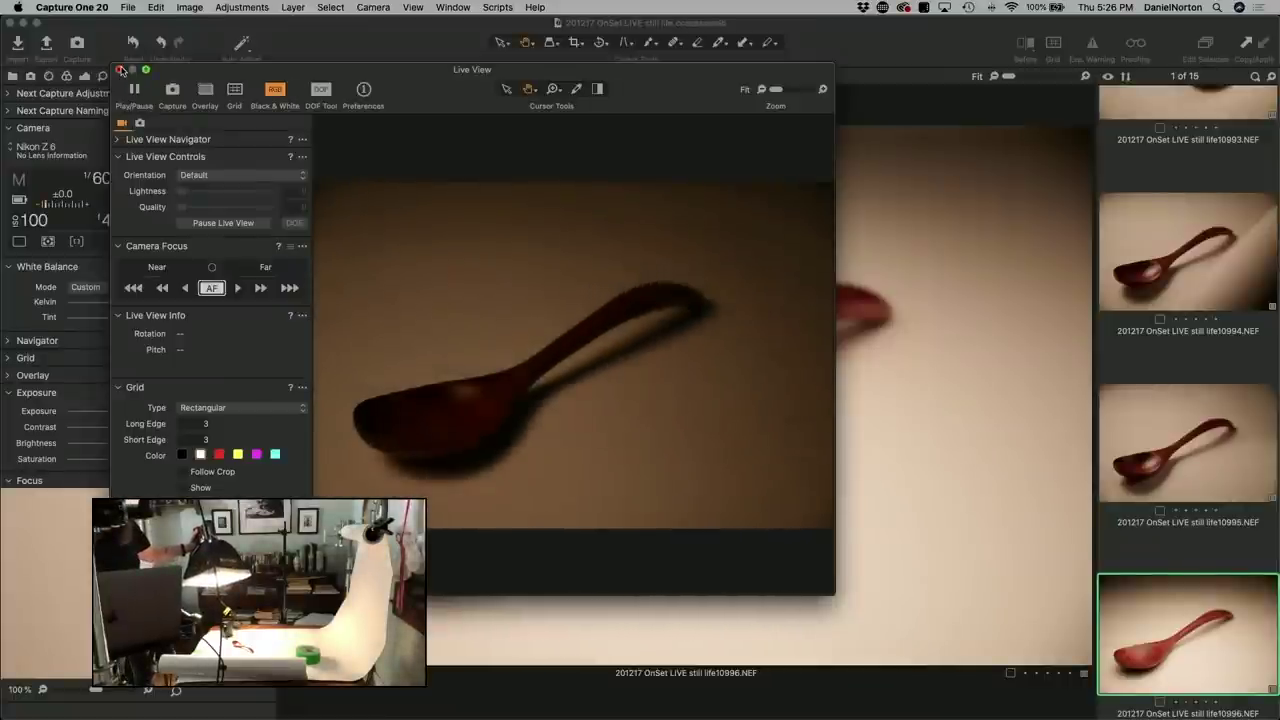
left_click(120, 69)
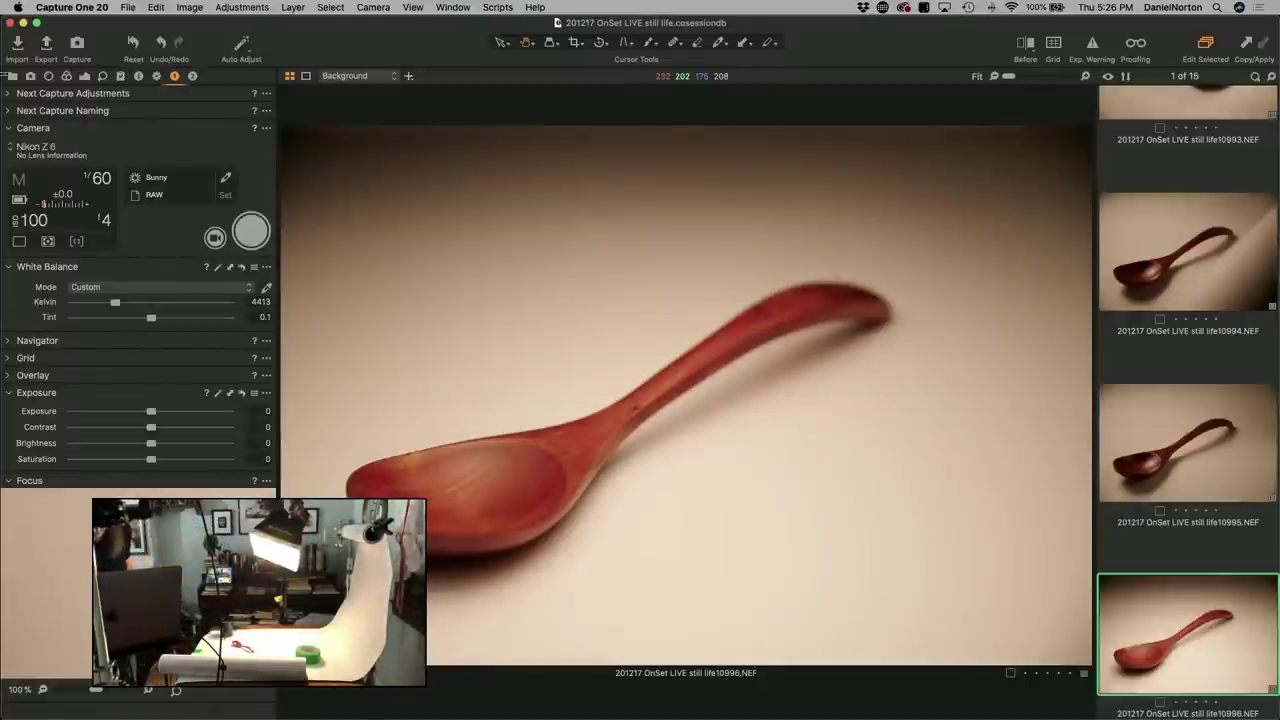
left_click(489, 468)
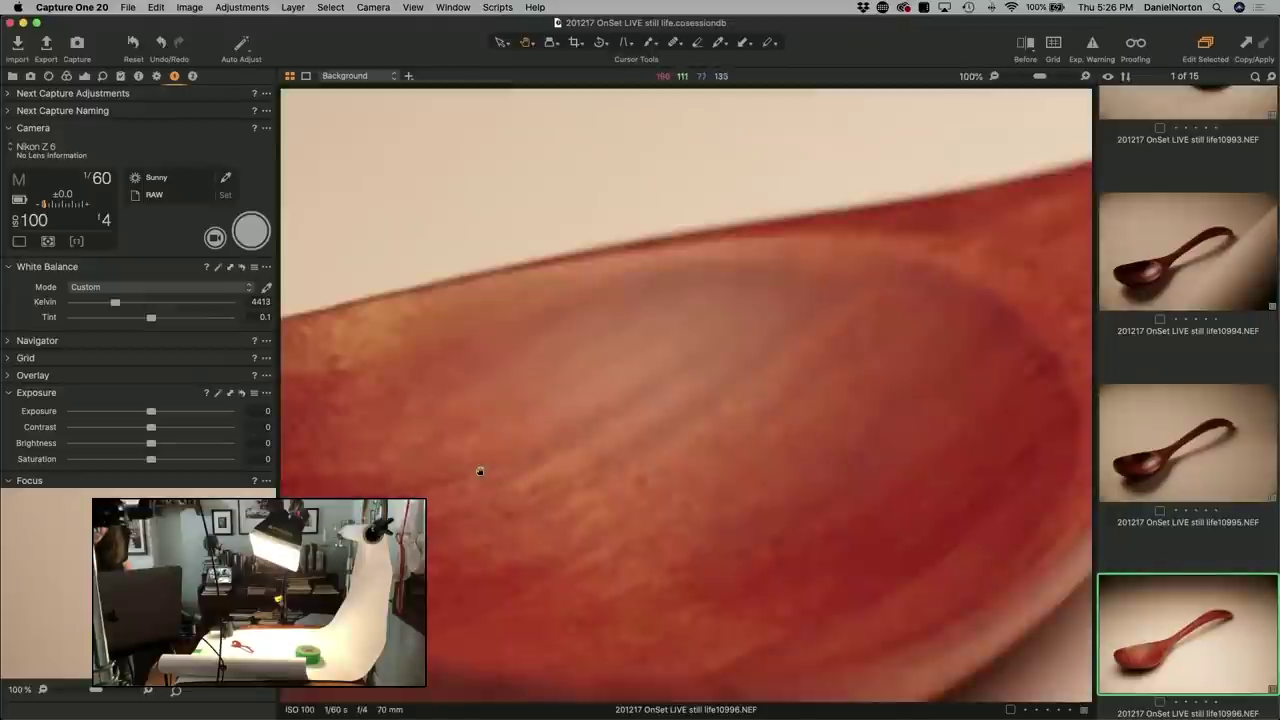
left_click(715, 433)
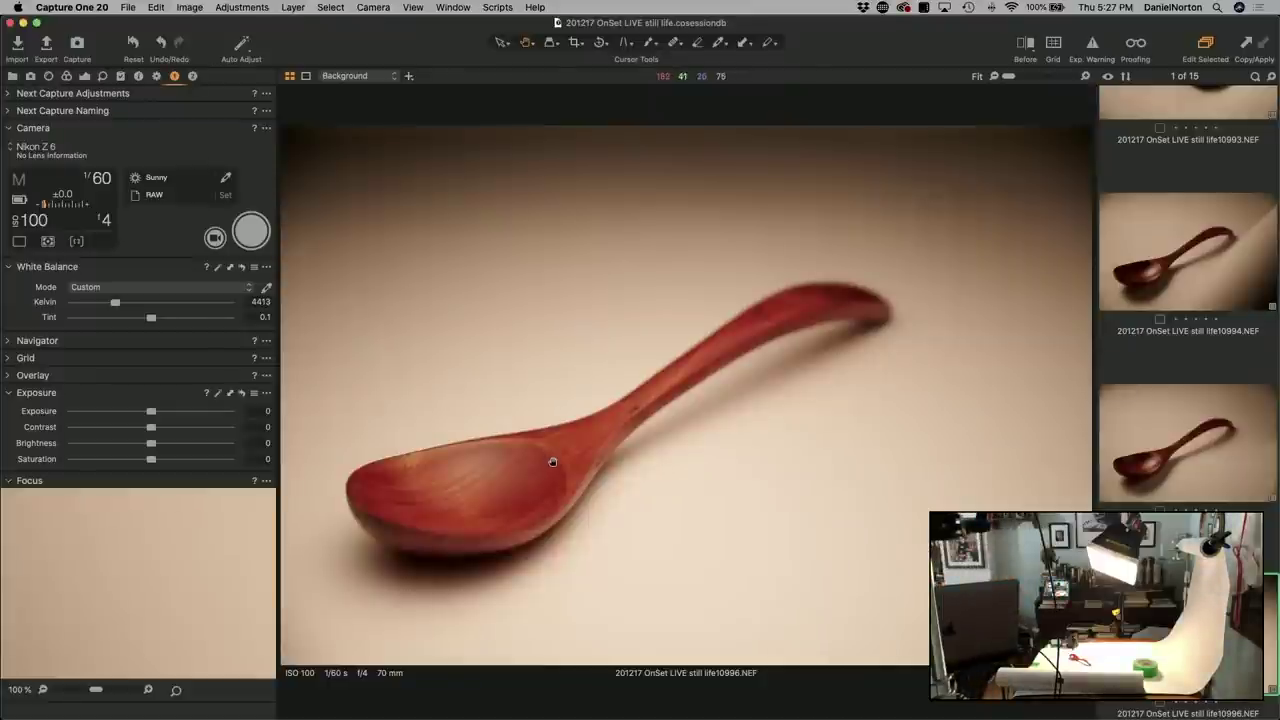
Examine the wood grain at 100% where the spoon's bowl meets the handle, and along the handle, in frame still life10996.
left_click(550, 463)
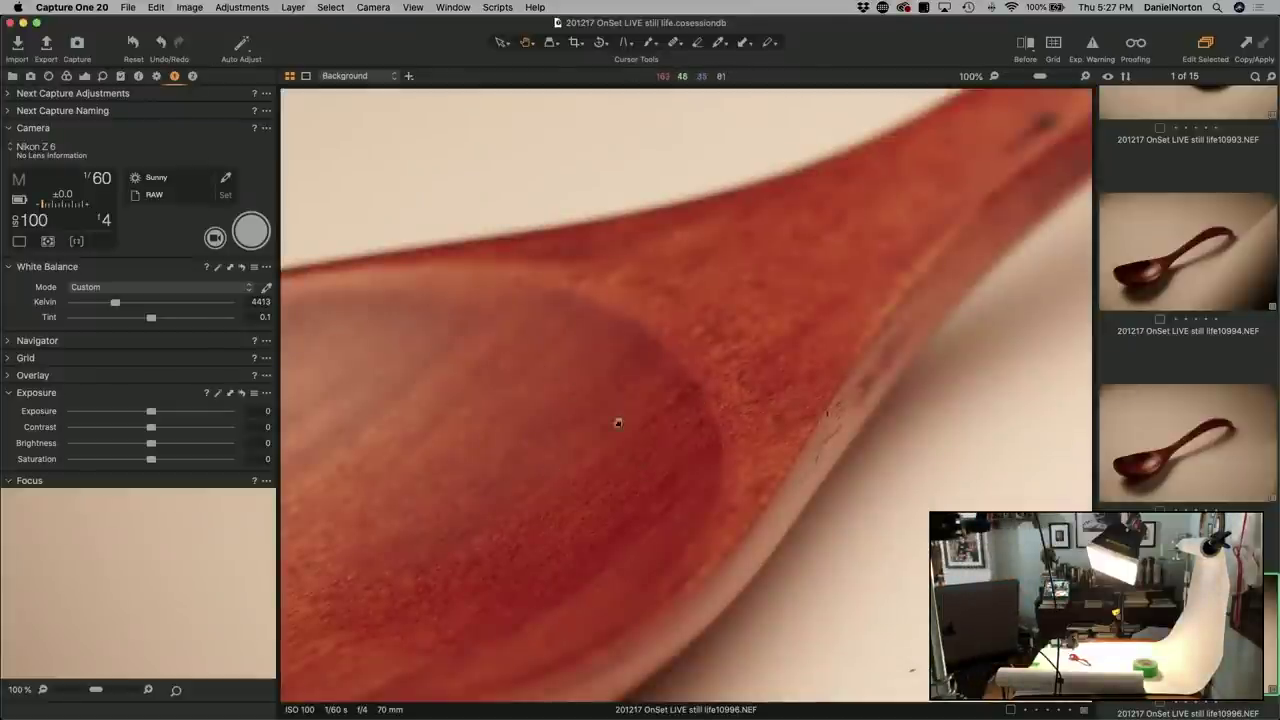
left_click(682, 408)
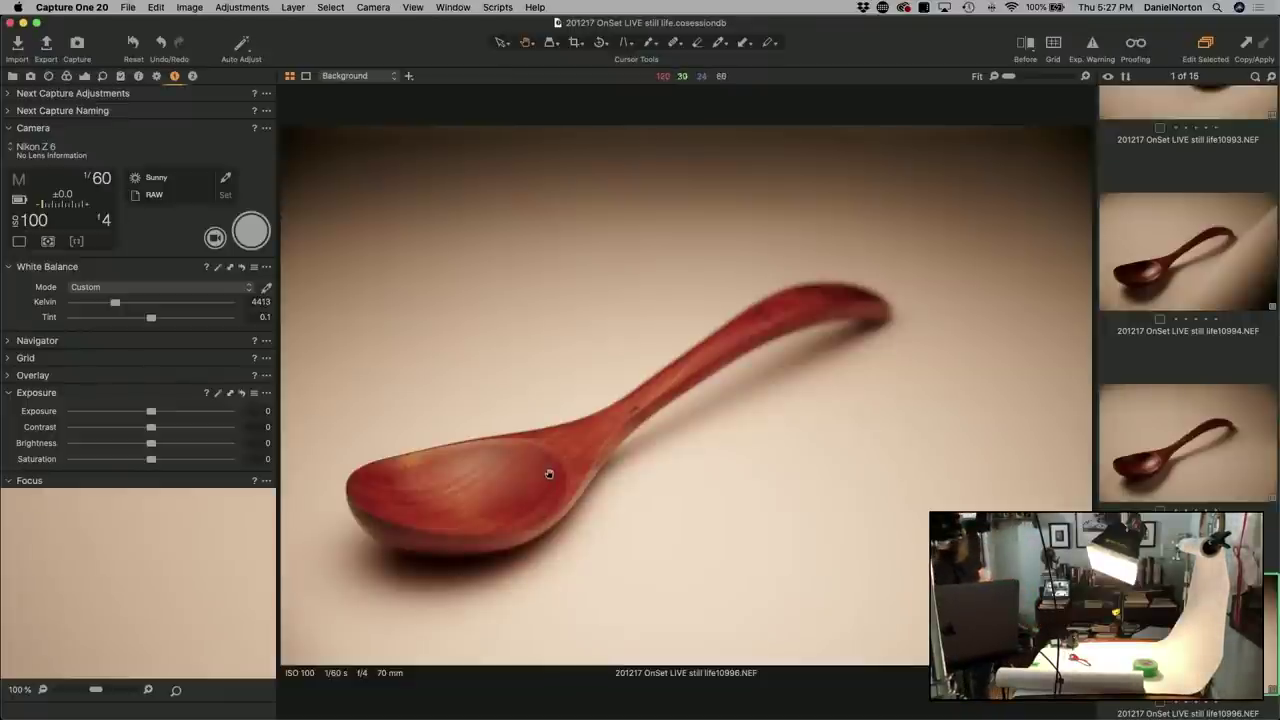
left_click_drag(549, 474, 551, 461)
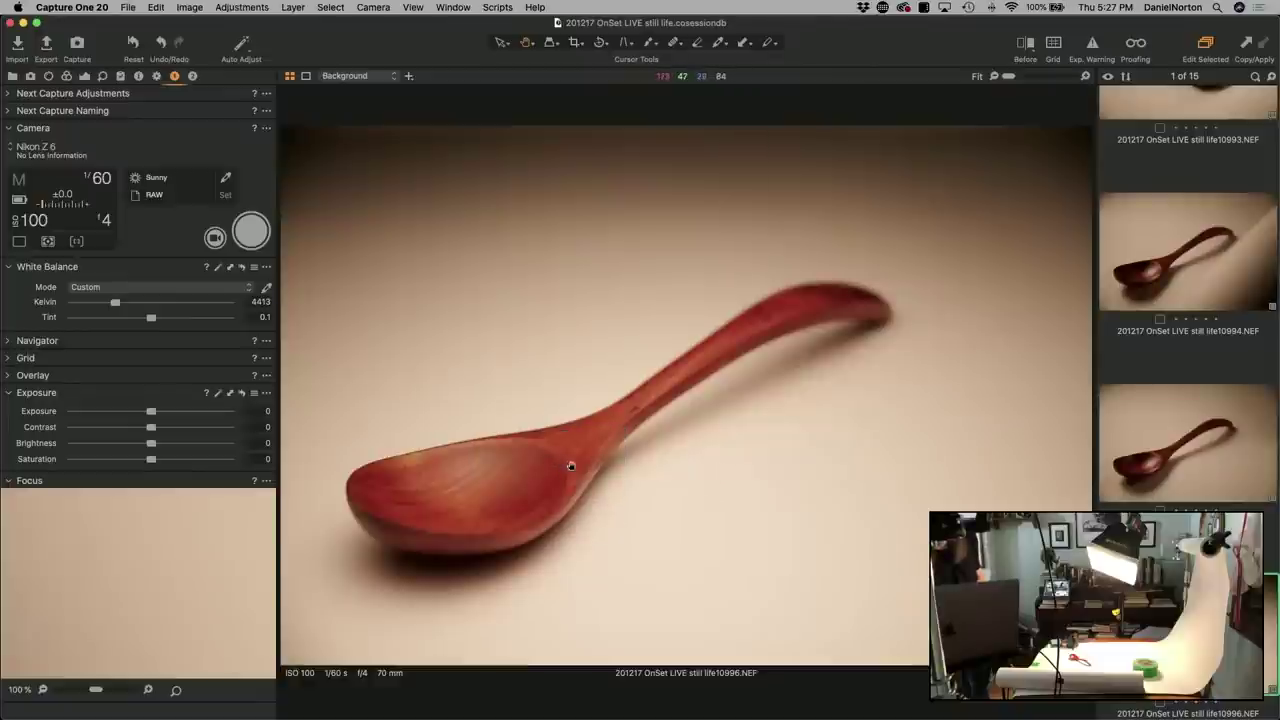
double_click(558, 474)
double_click(688, 373)
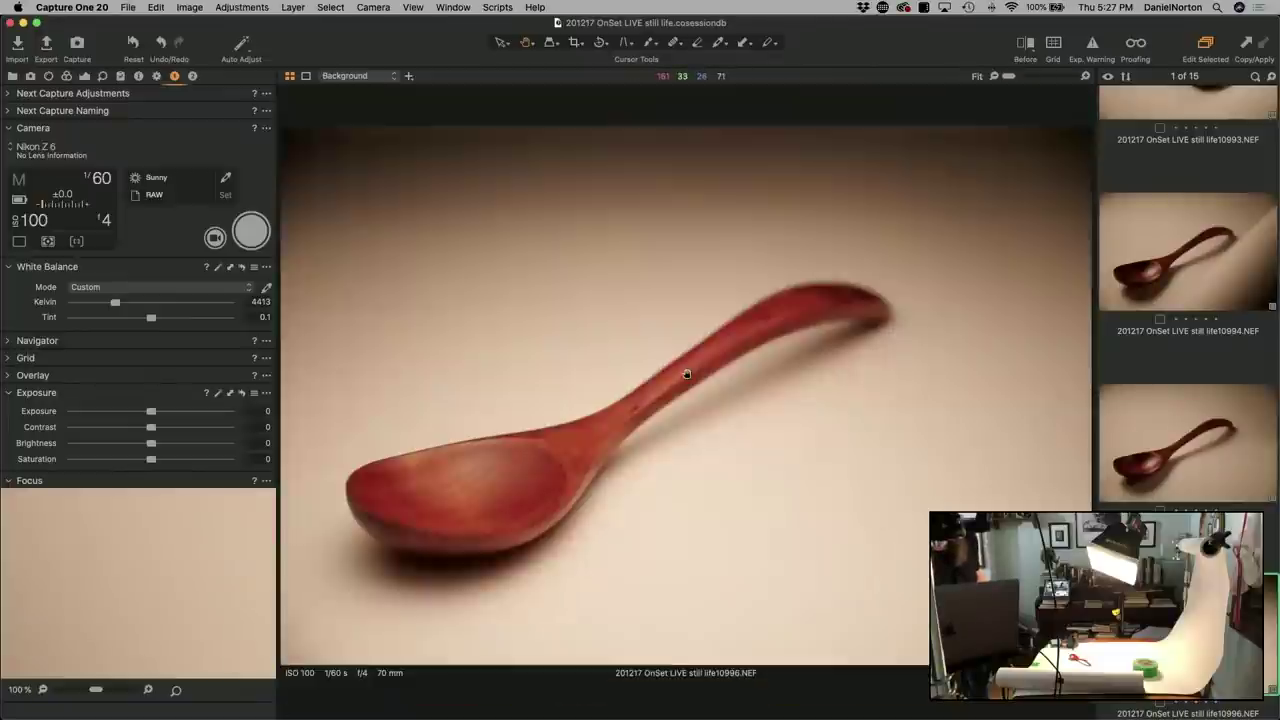
Pick the handle end of the spoon's bowl as the area for the Focus tool's 100% preview and fine-tune its position.
left_click(176, 691)
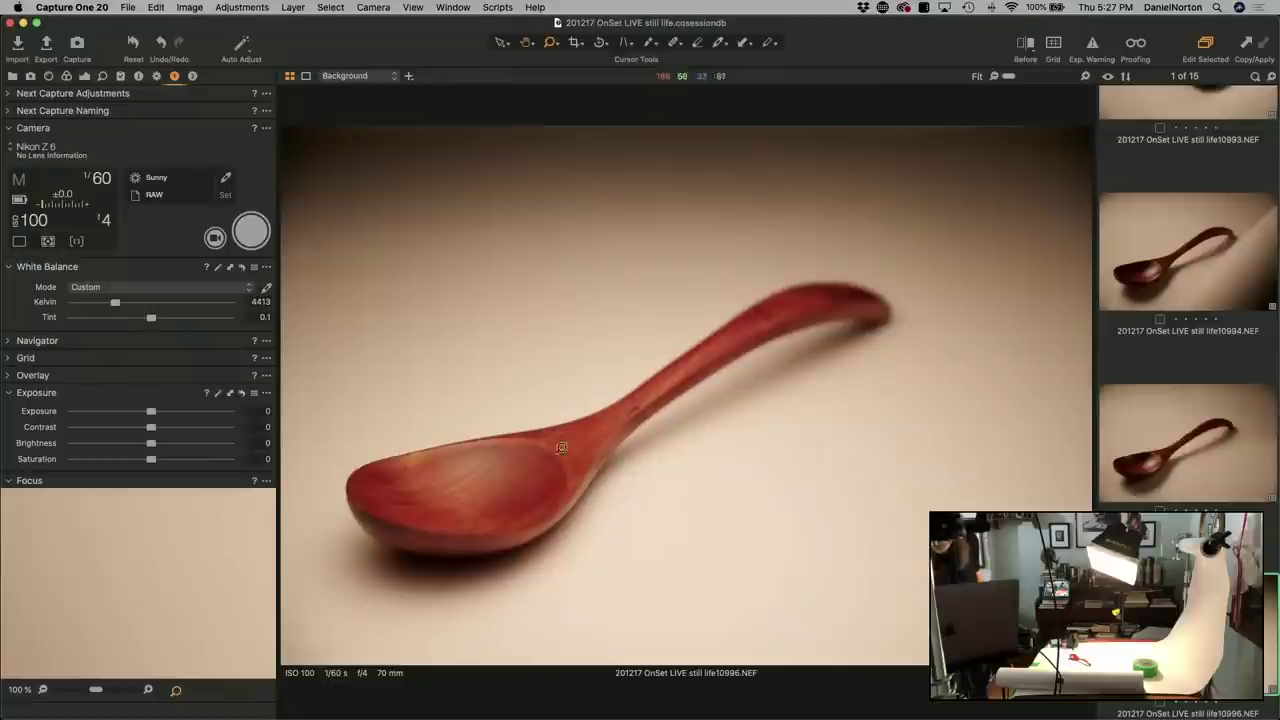
left_click(558, 463)
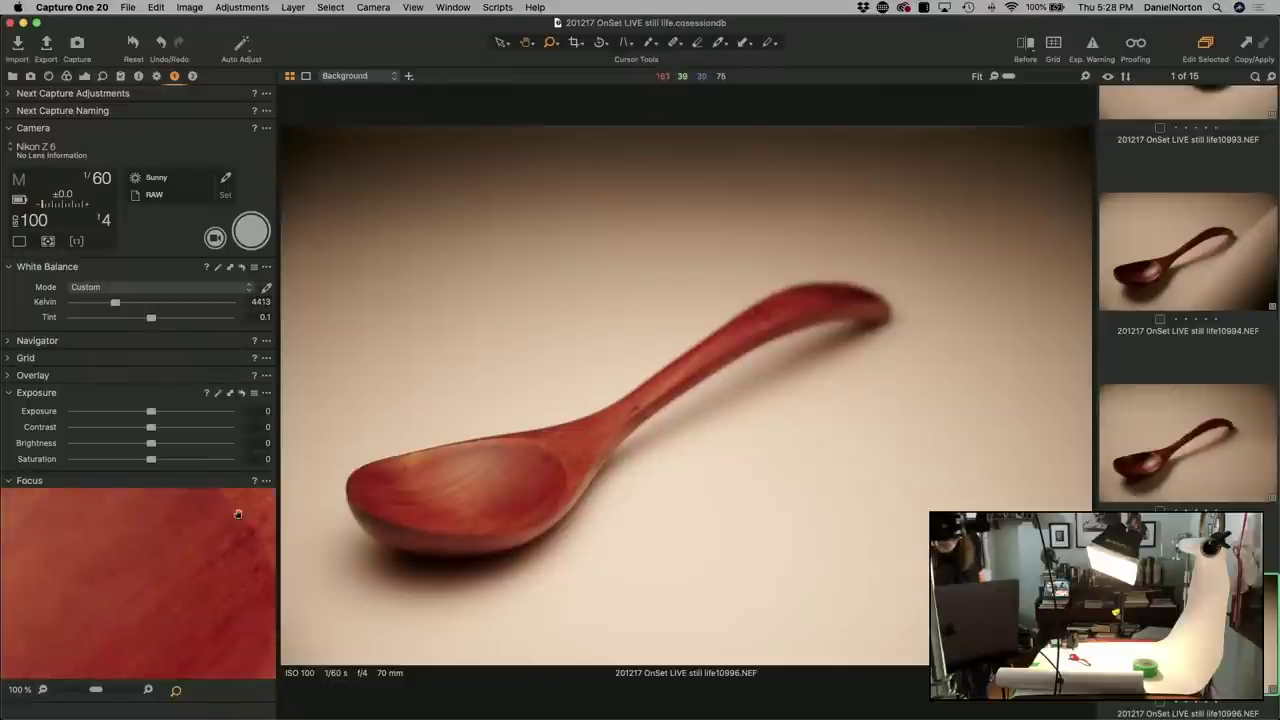
left_click_drag(155, 581, 126, 586)
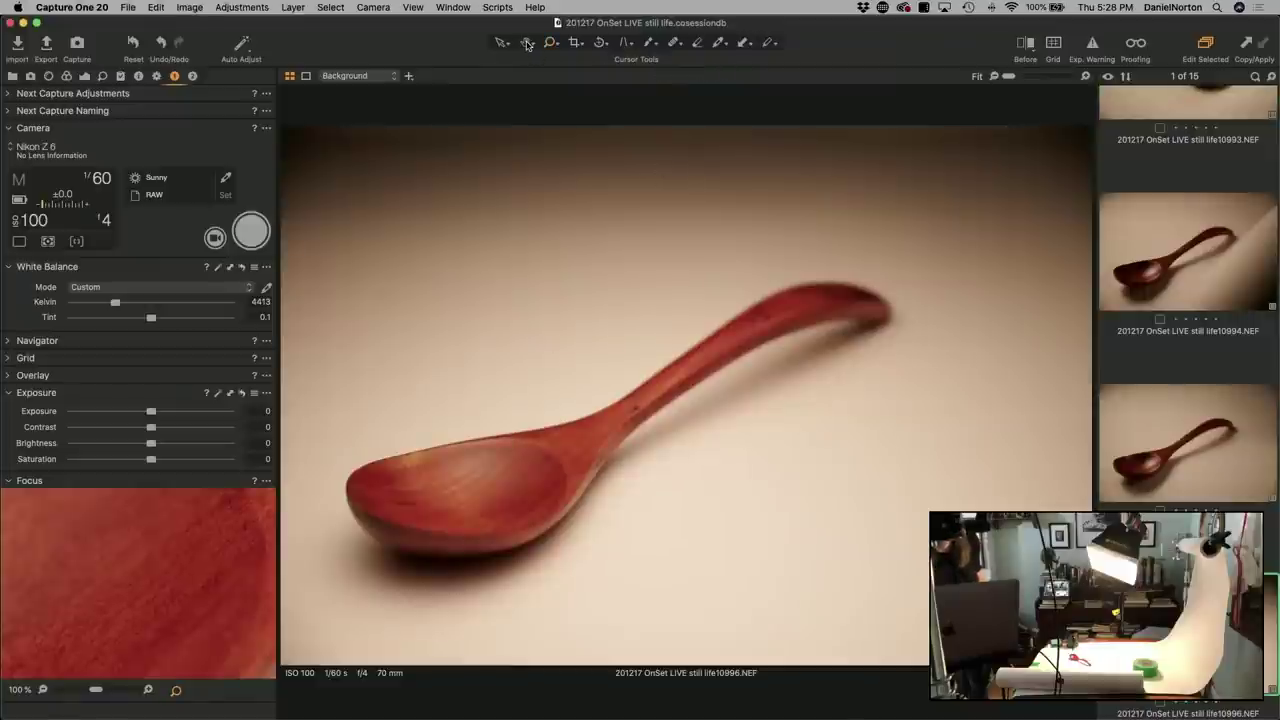
Compare the sharpness of the spoon bowl's front tip and its inner handle end at 100% in frame still life10996.
left_click(383, 518)
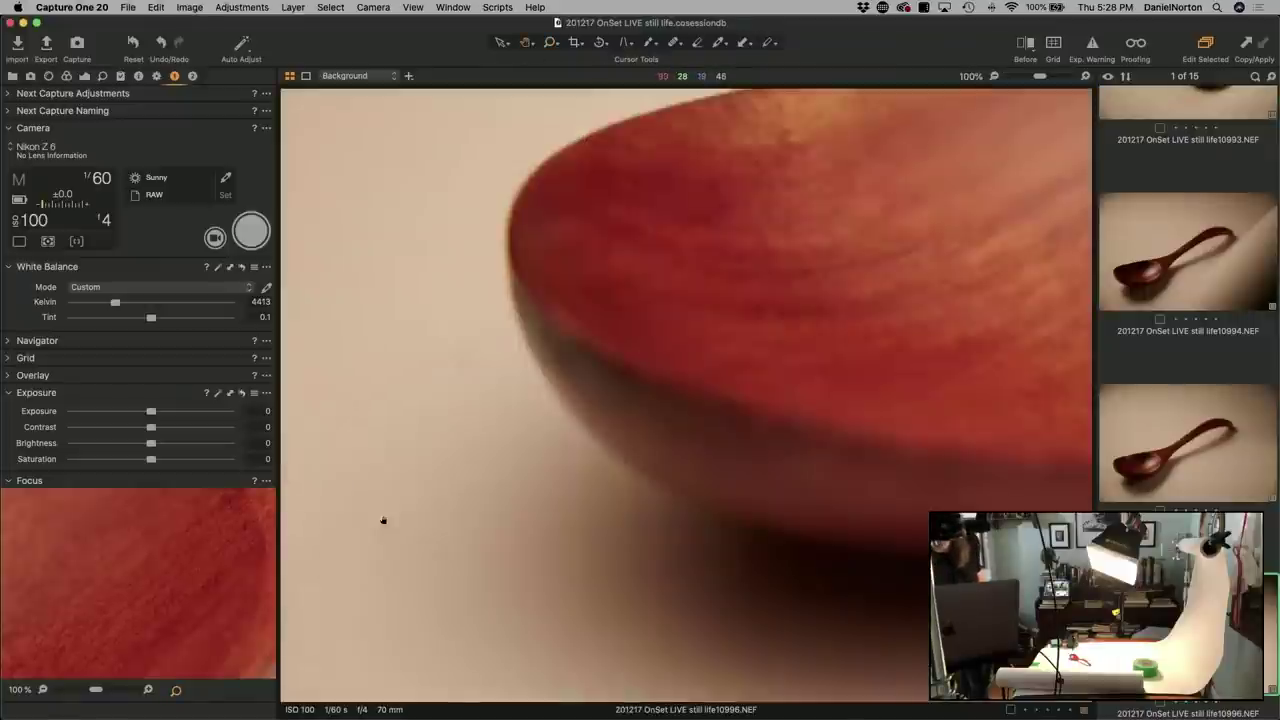
left_click(783, 404)
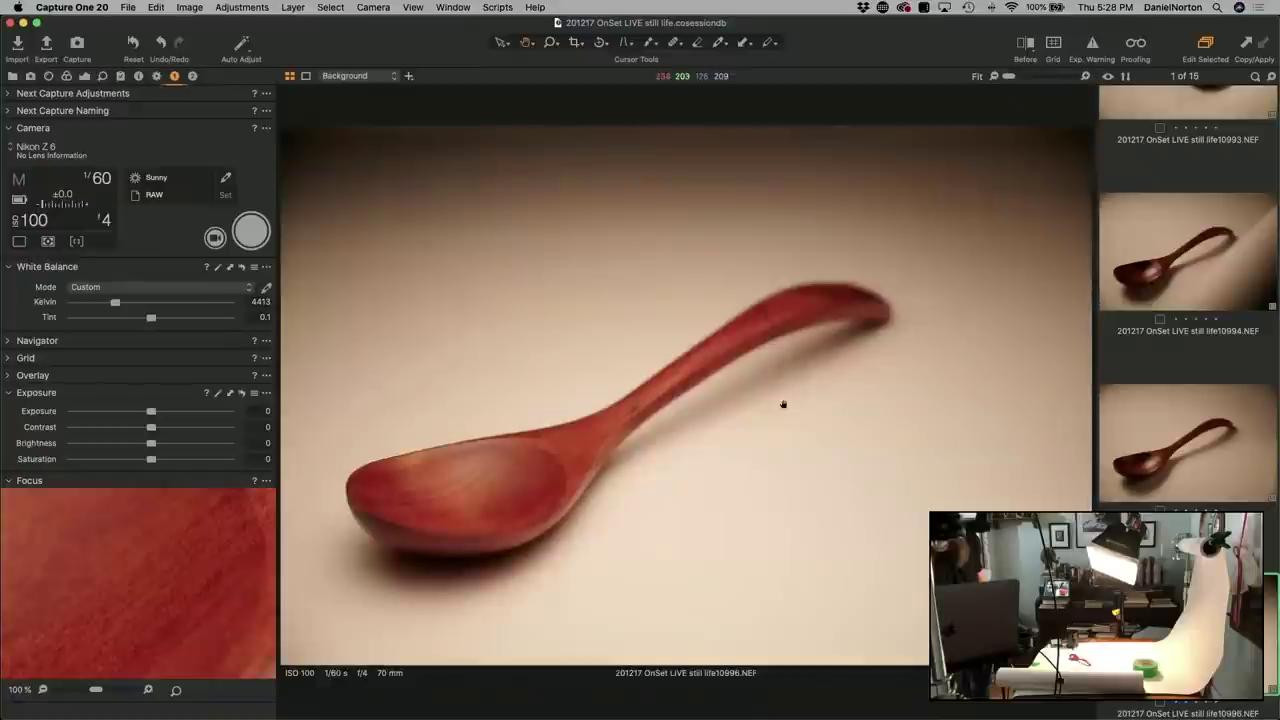
left_click(535, 480)
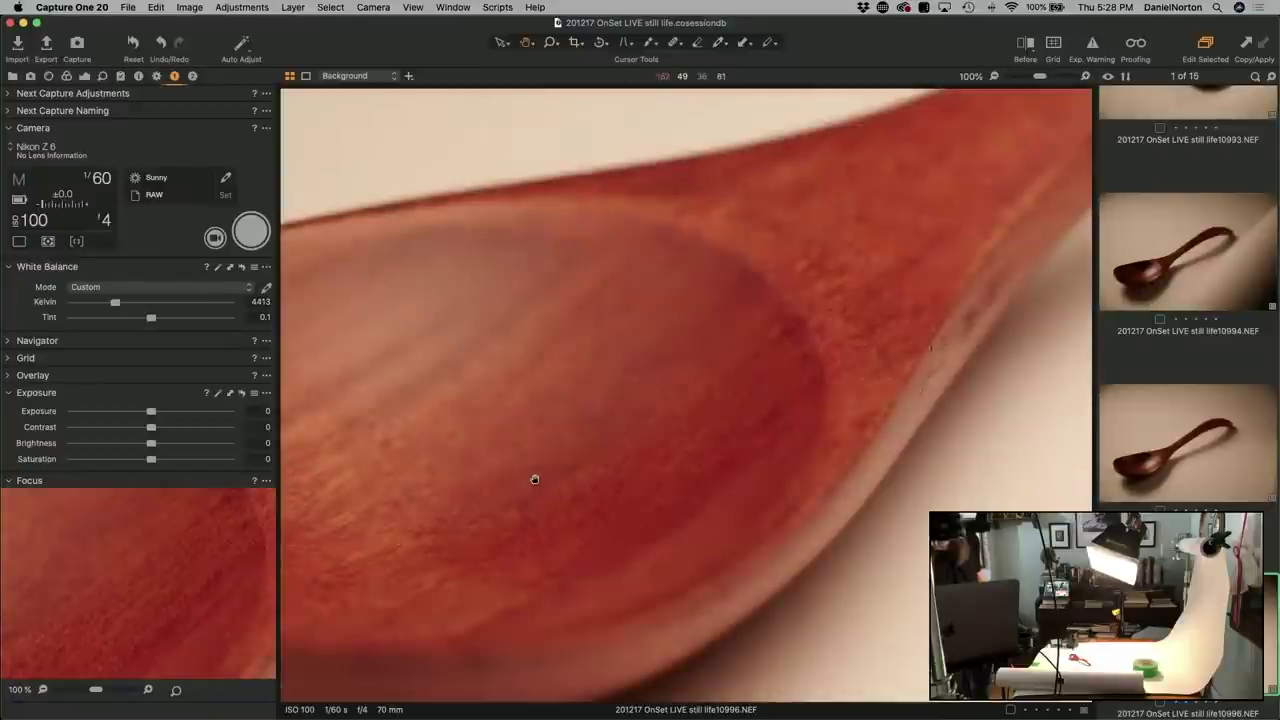
View the whole spoon in frame still life10996, and preview the handheld game's framing in Live View.
left_click(535, 480)
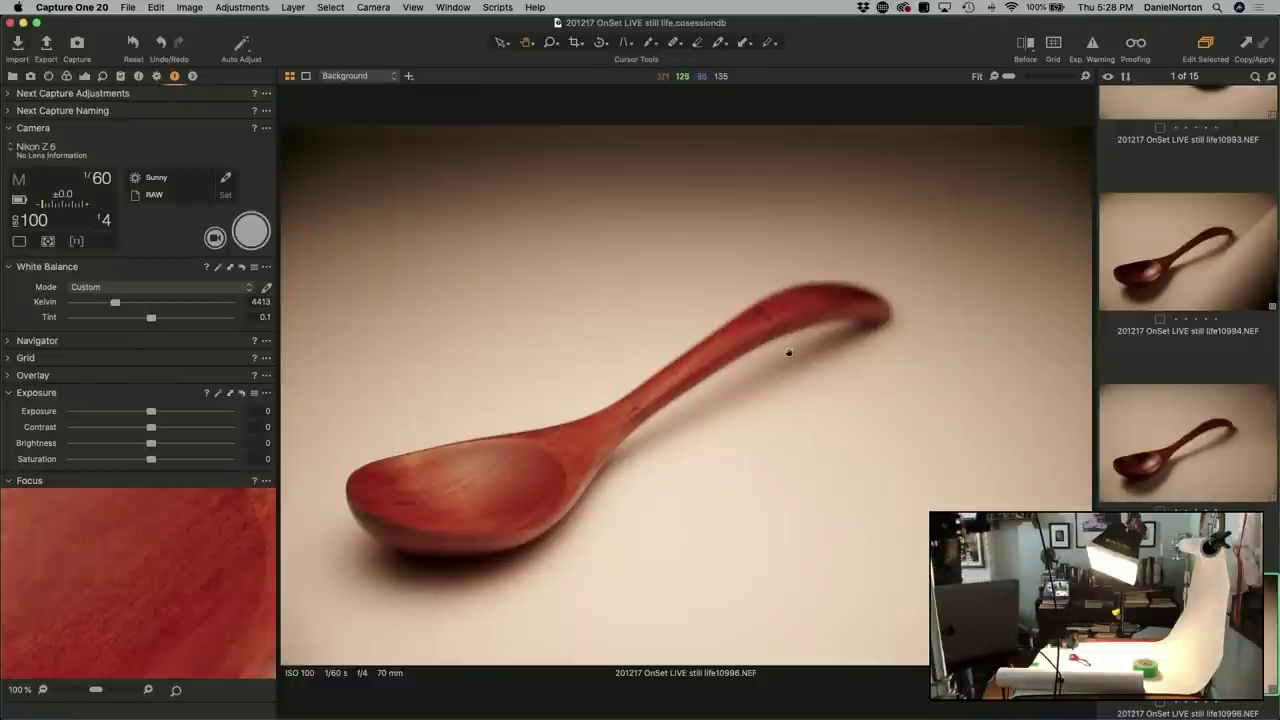
left_click_drag(849, 315, 621, 351)
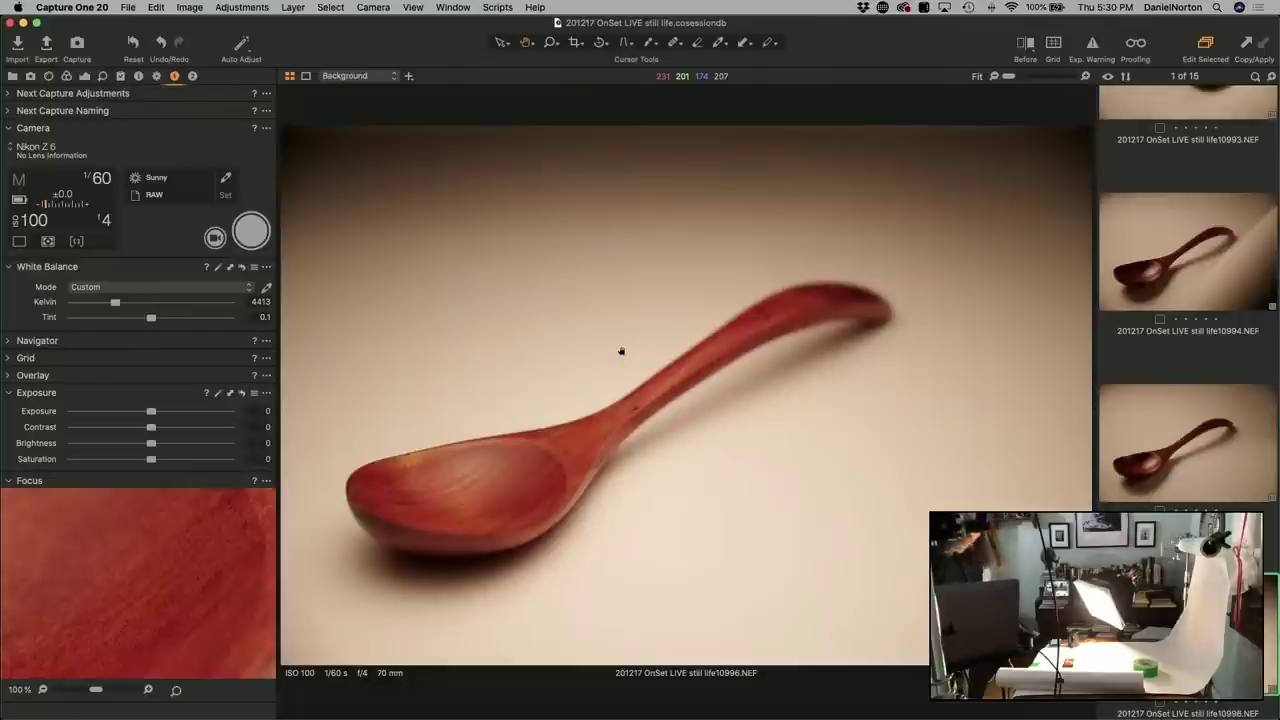
left_click(215, 238)
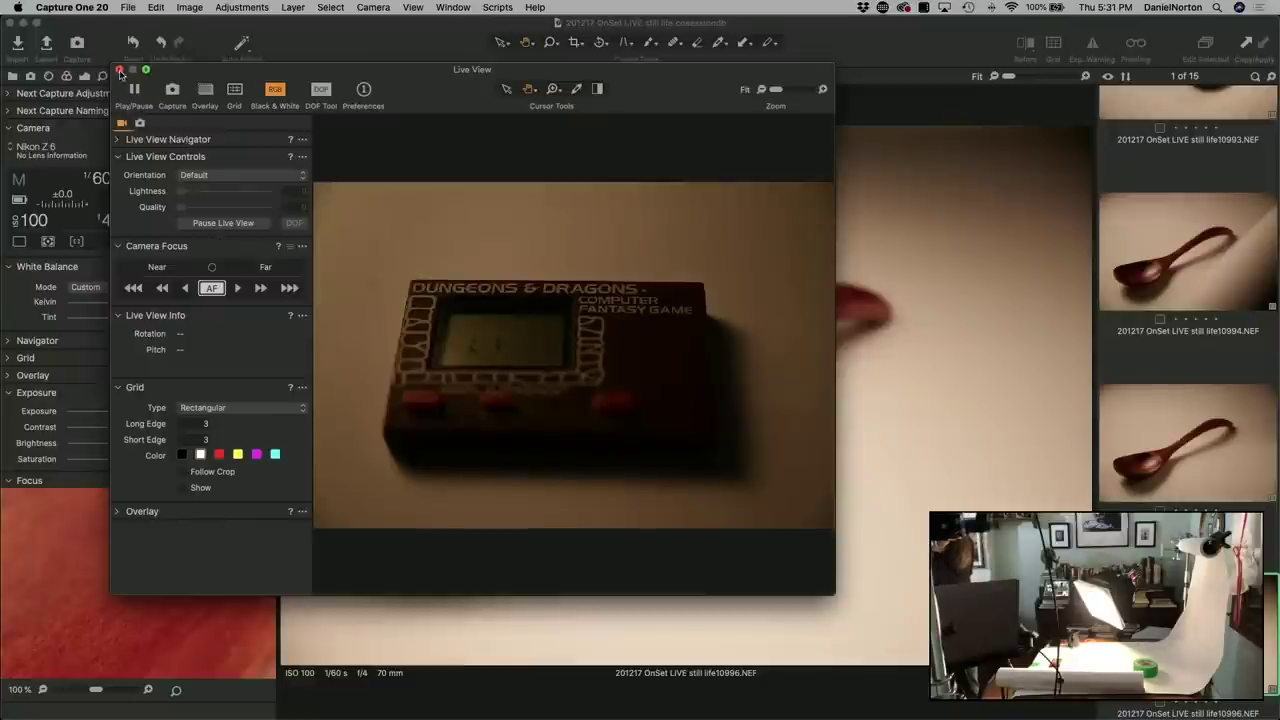
left_click(119, 70)
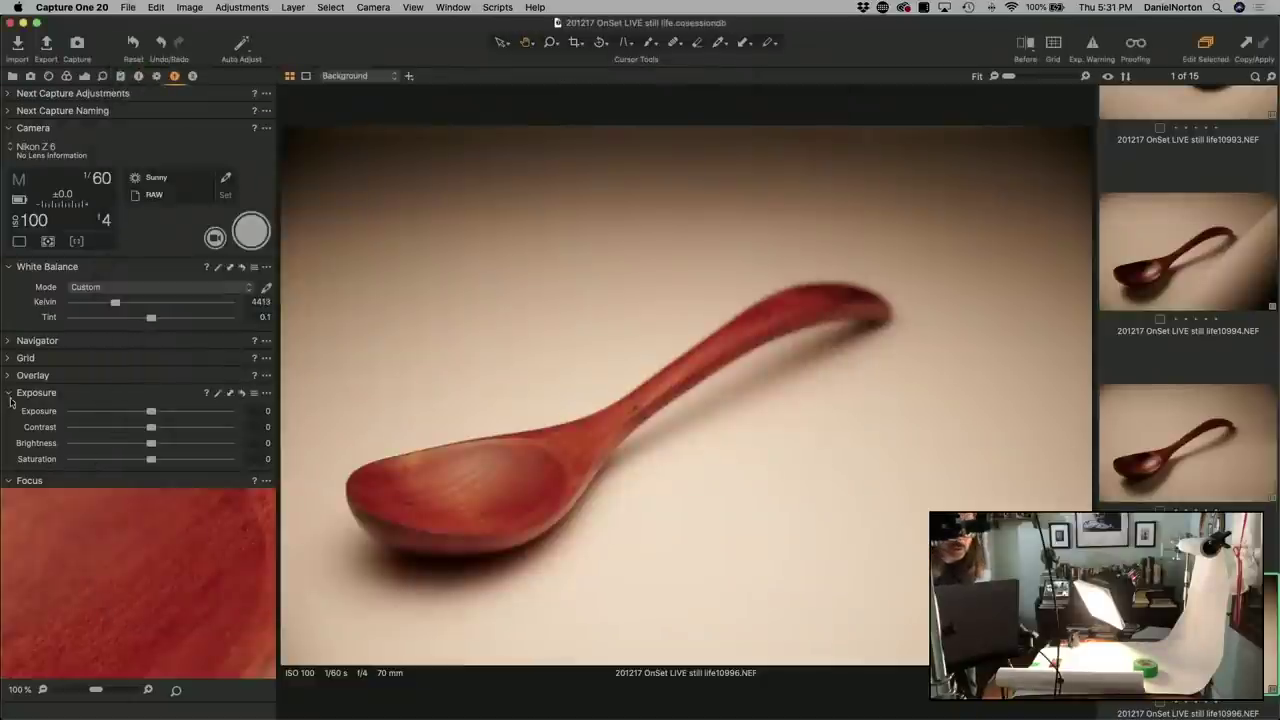
Show a rectangular grid with 3 divisions on the long and short edges over the image.
left_click(12, 358)
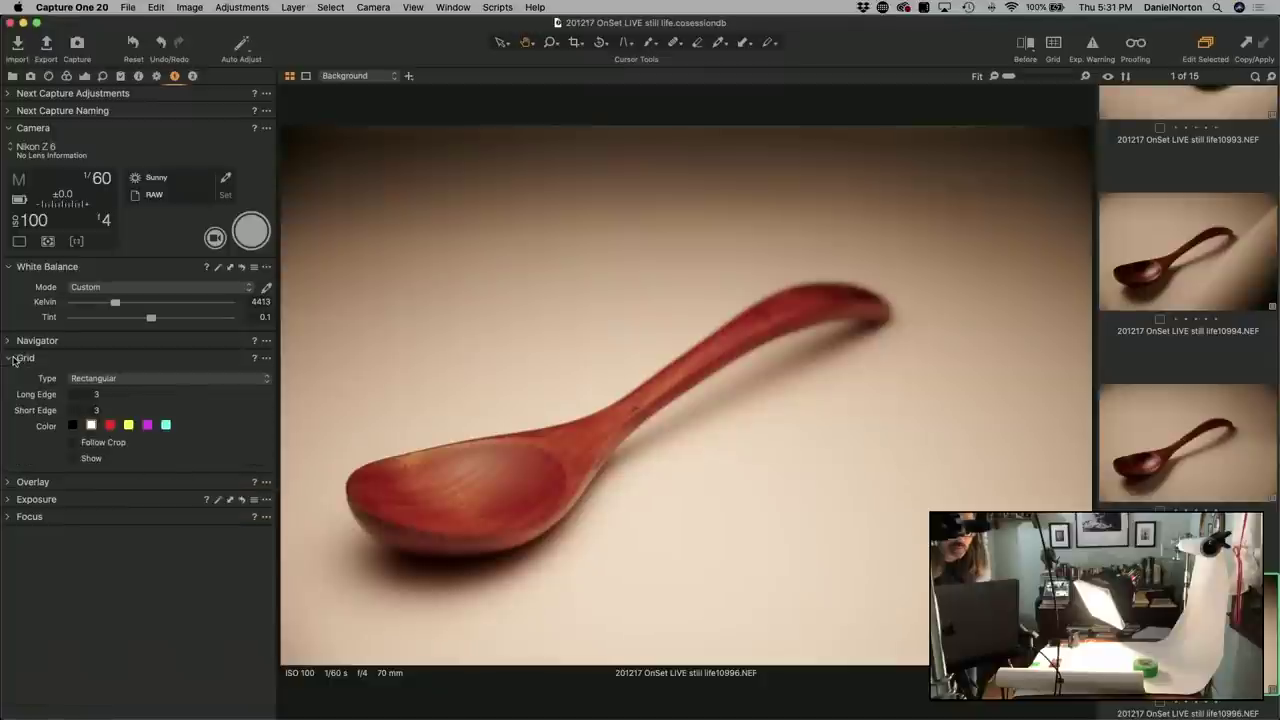
left_click(88, 380)
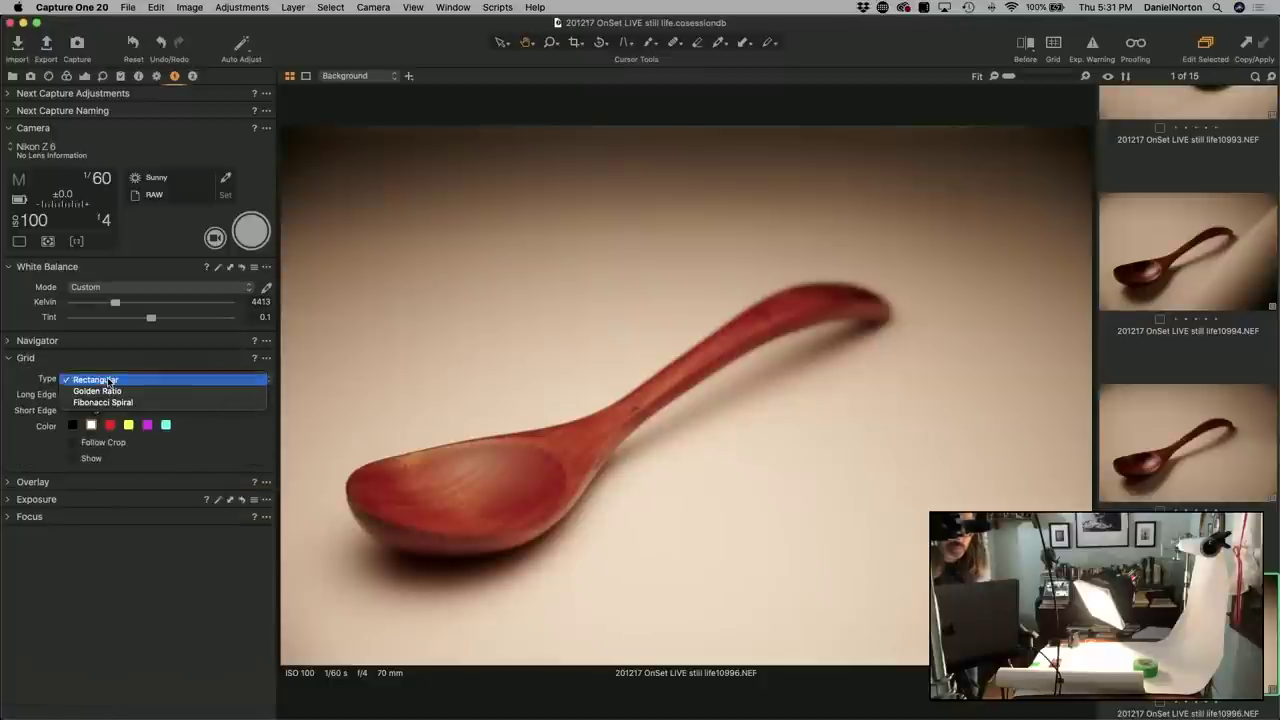
left_click(90, 378)
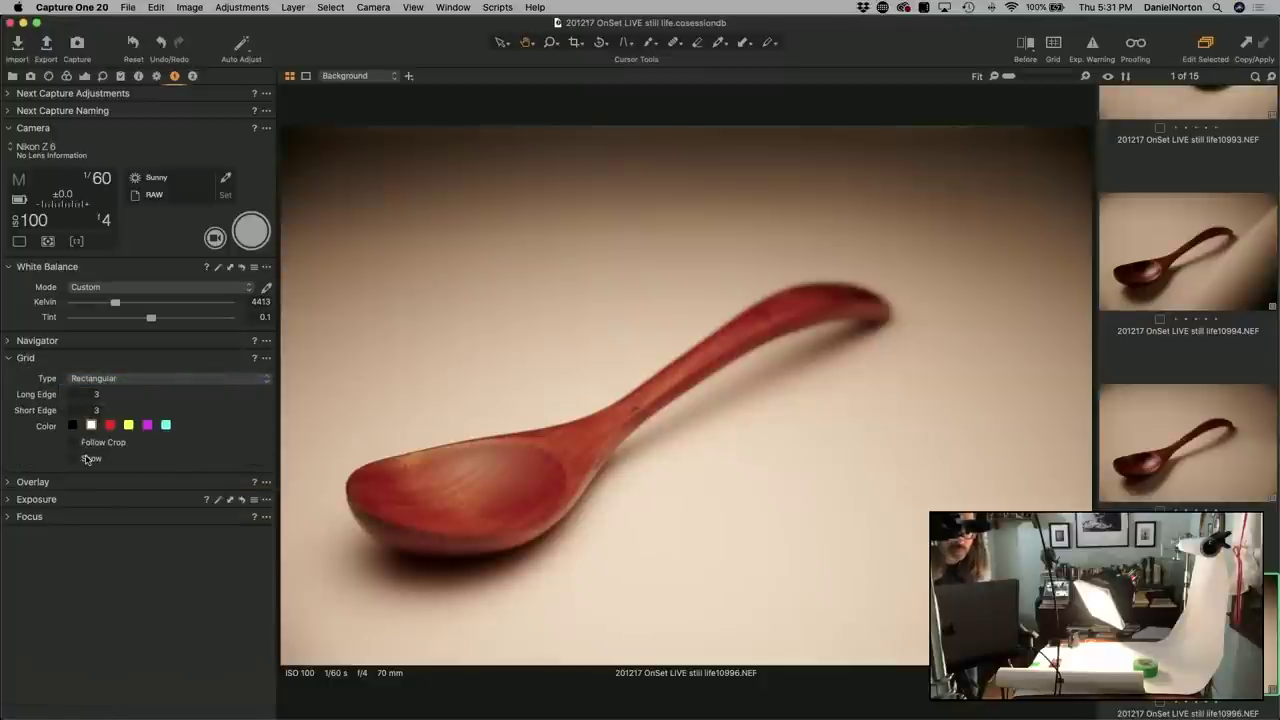
left_click(75, 458)
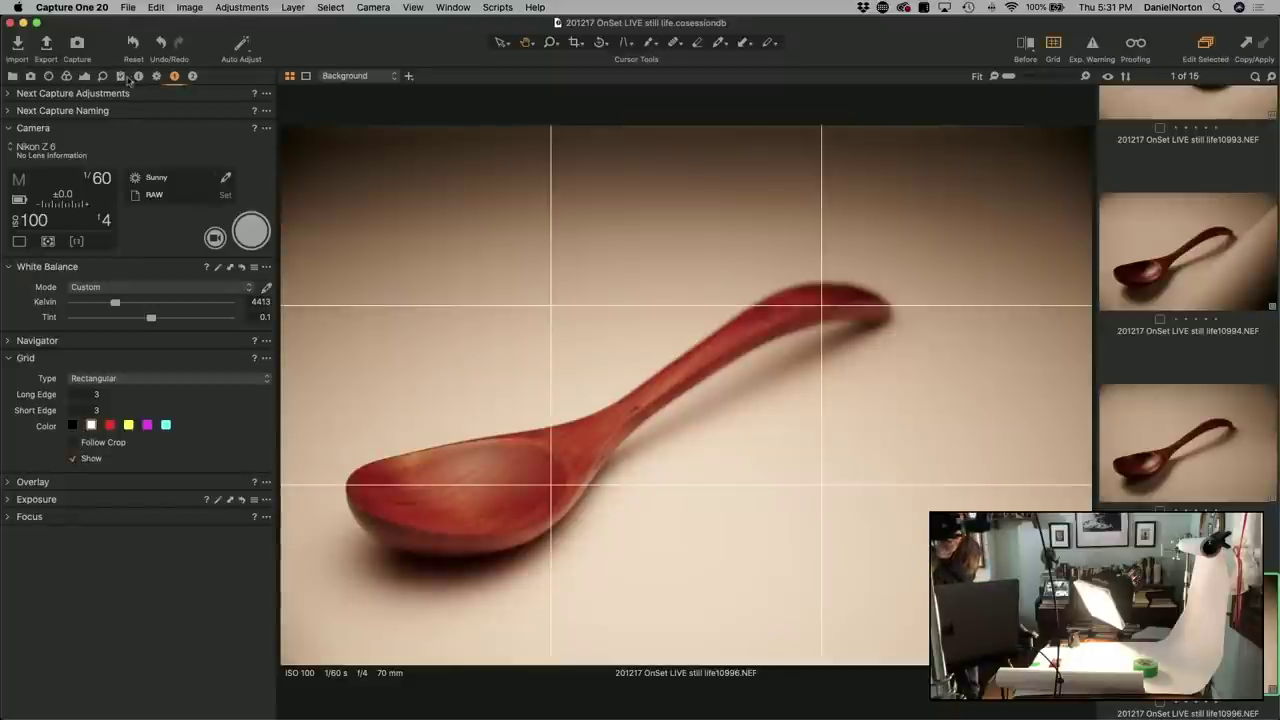
Preview the handheld game against the grid in Live View and inspect its buttons and title lettering at 100% in frame still life10997.
left_click(215, 238)
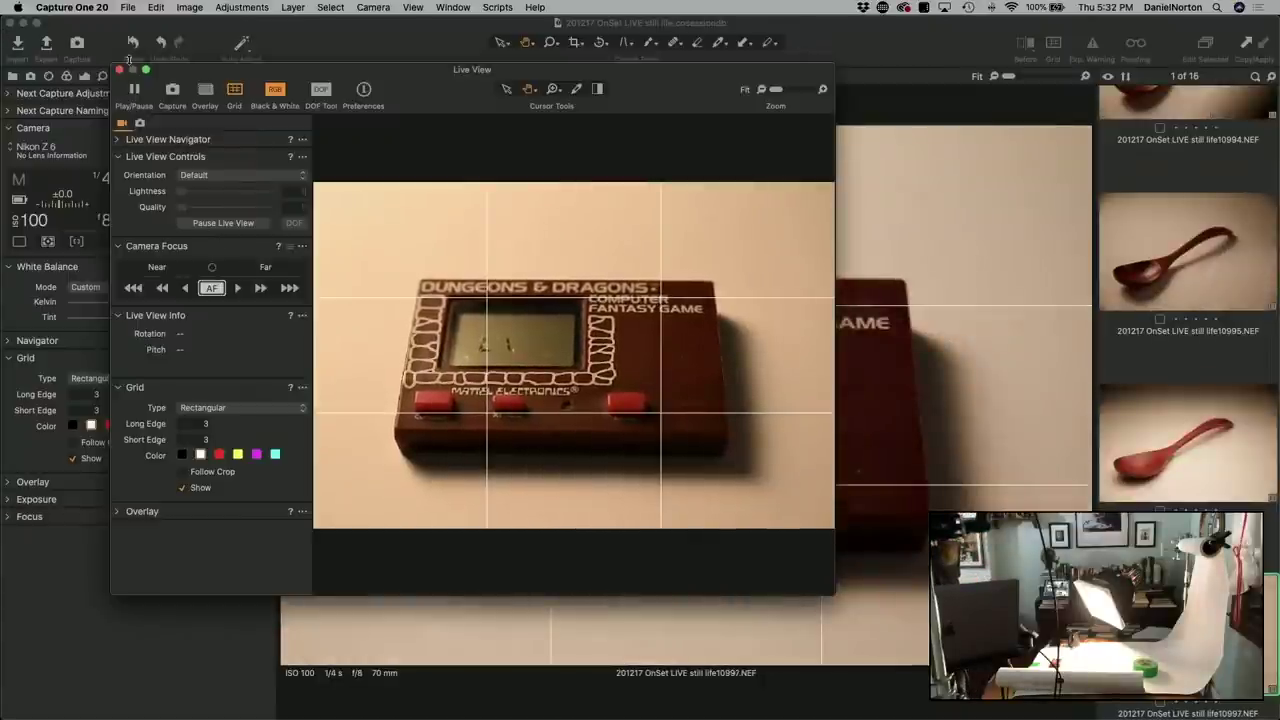
left_click(119, 70)
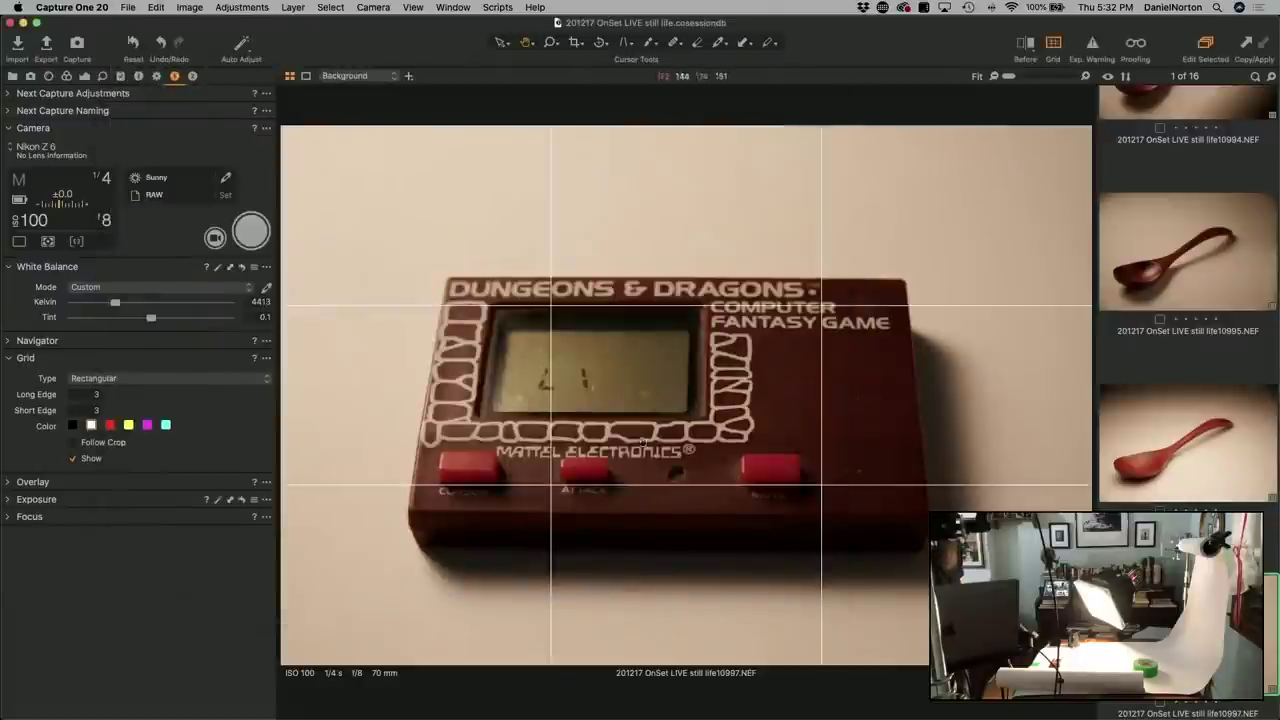
left_click(473, 474)
left_click(674, 395)
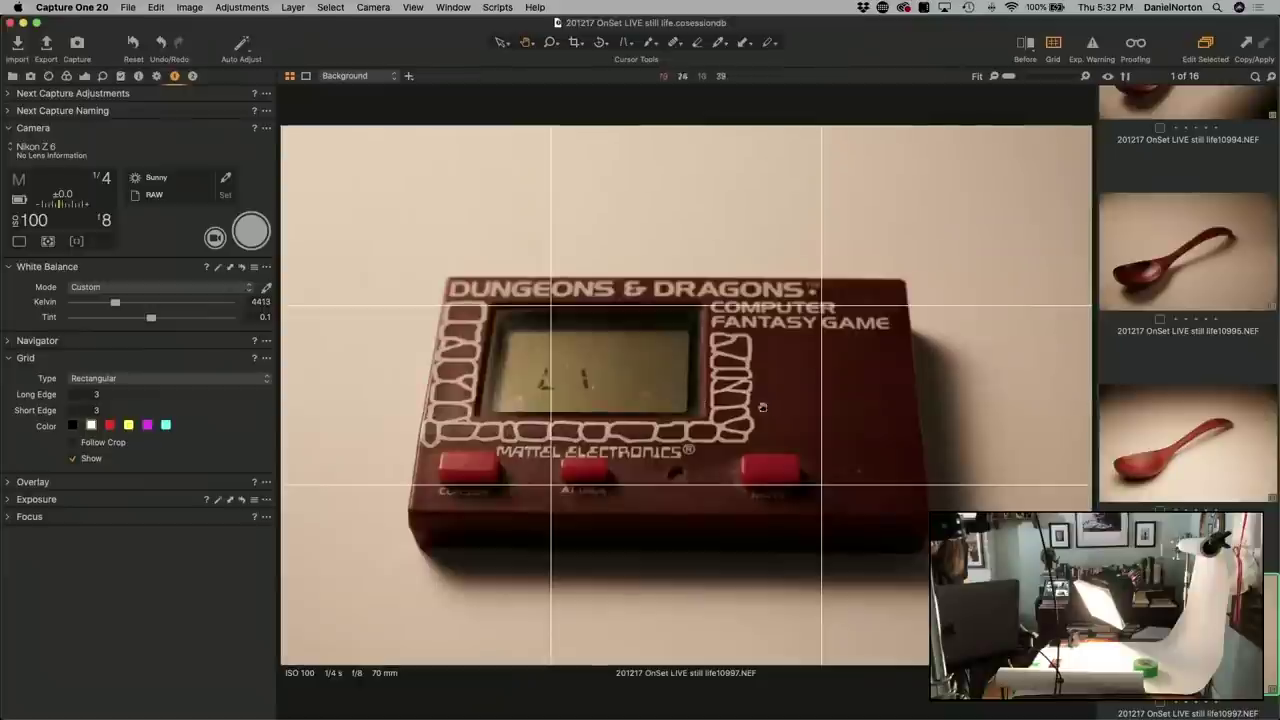
left_click(747, 473)
left_click(773, 464)
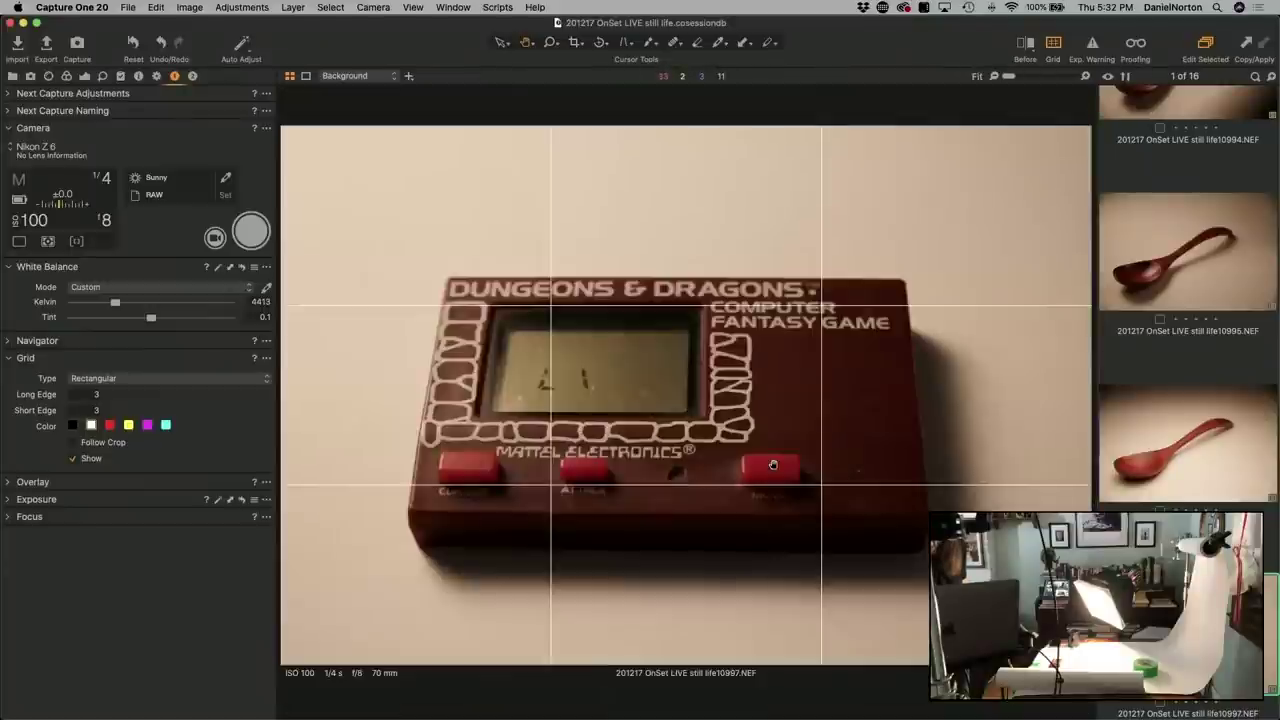
left_click(721, 327)
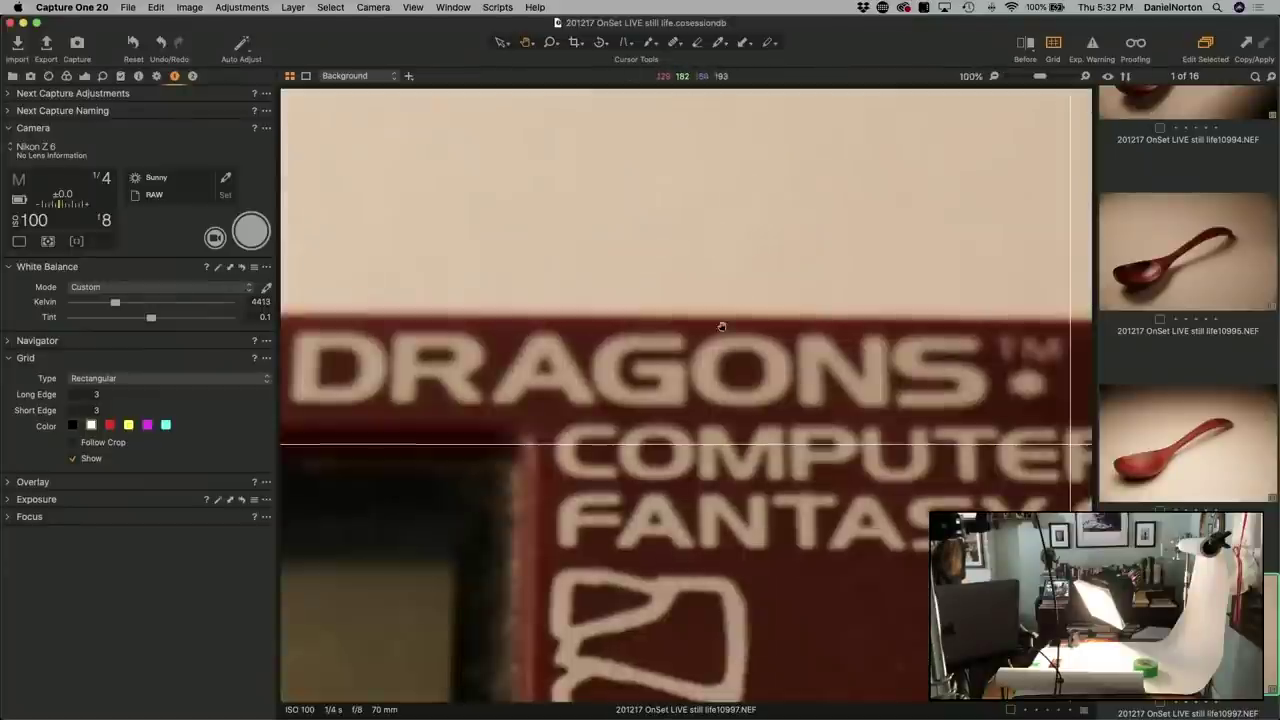
left_click(701, 416)
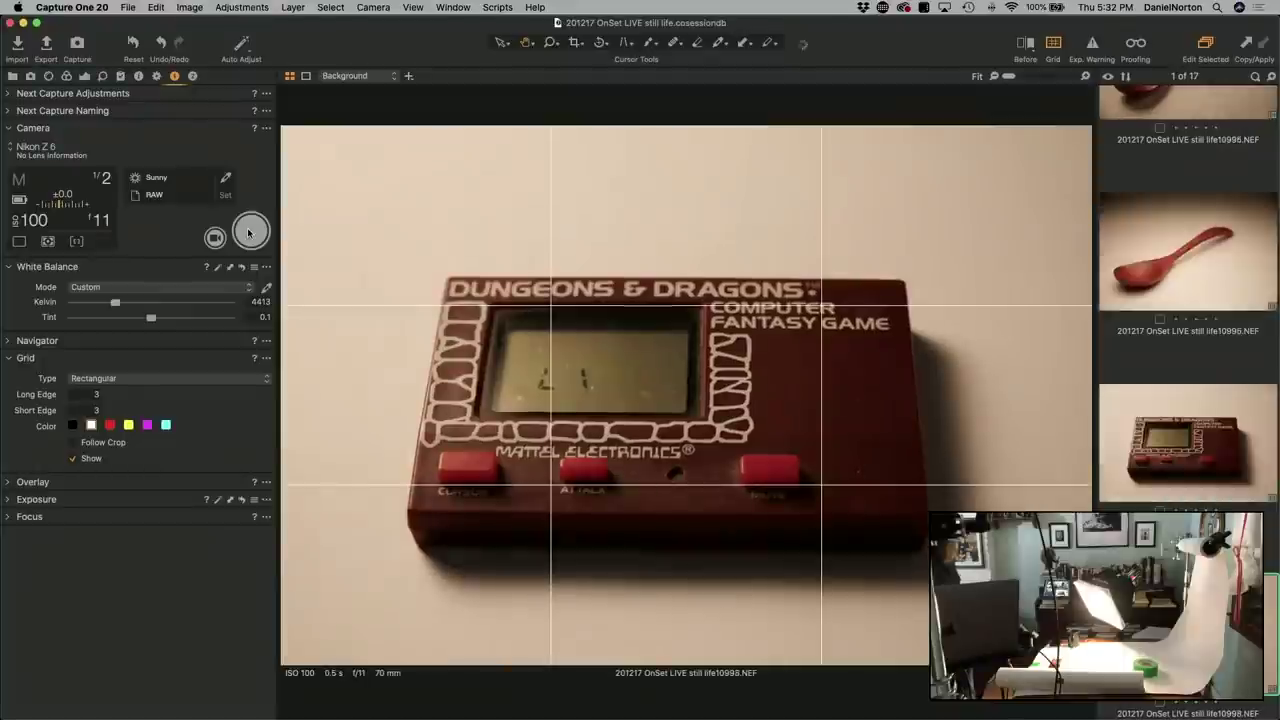
Check the sharpness of the Attack button and the title lettering at 100% in the f/11 frame still life10998.
left_click(580, 478)
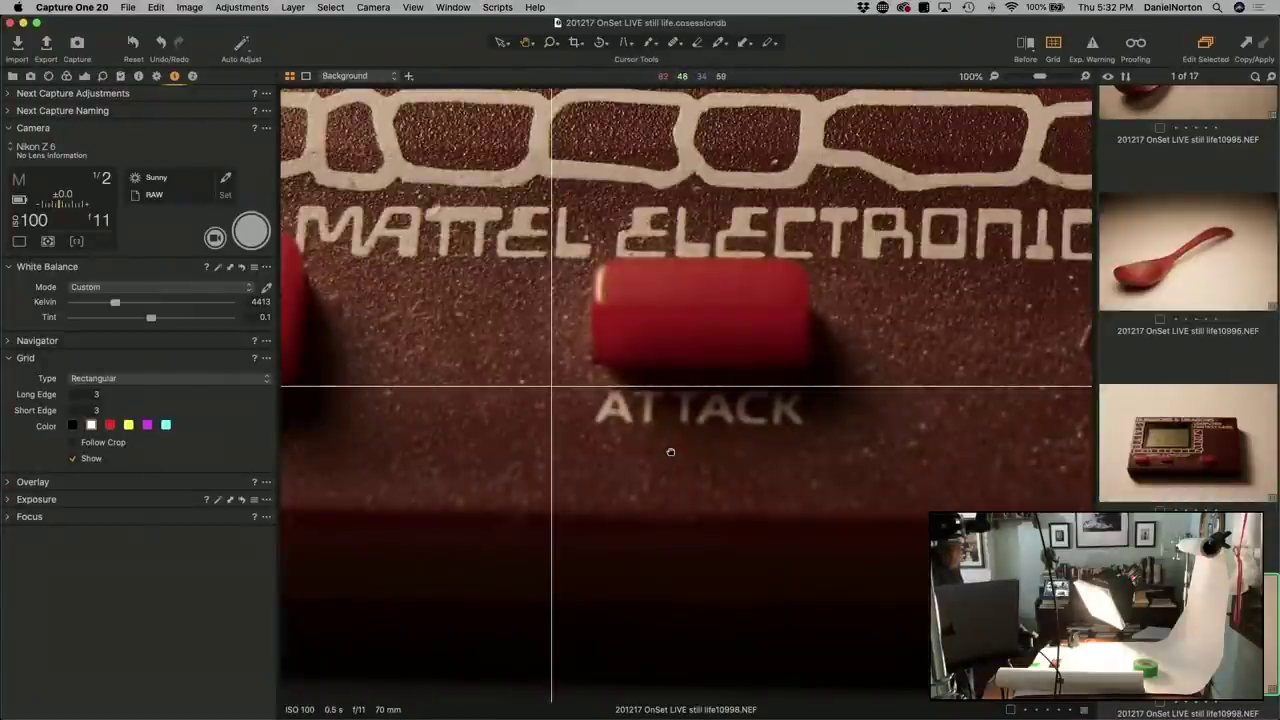
left_click(670, 451)
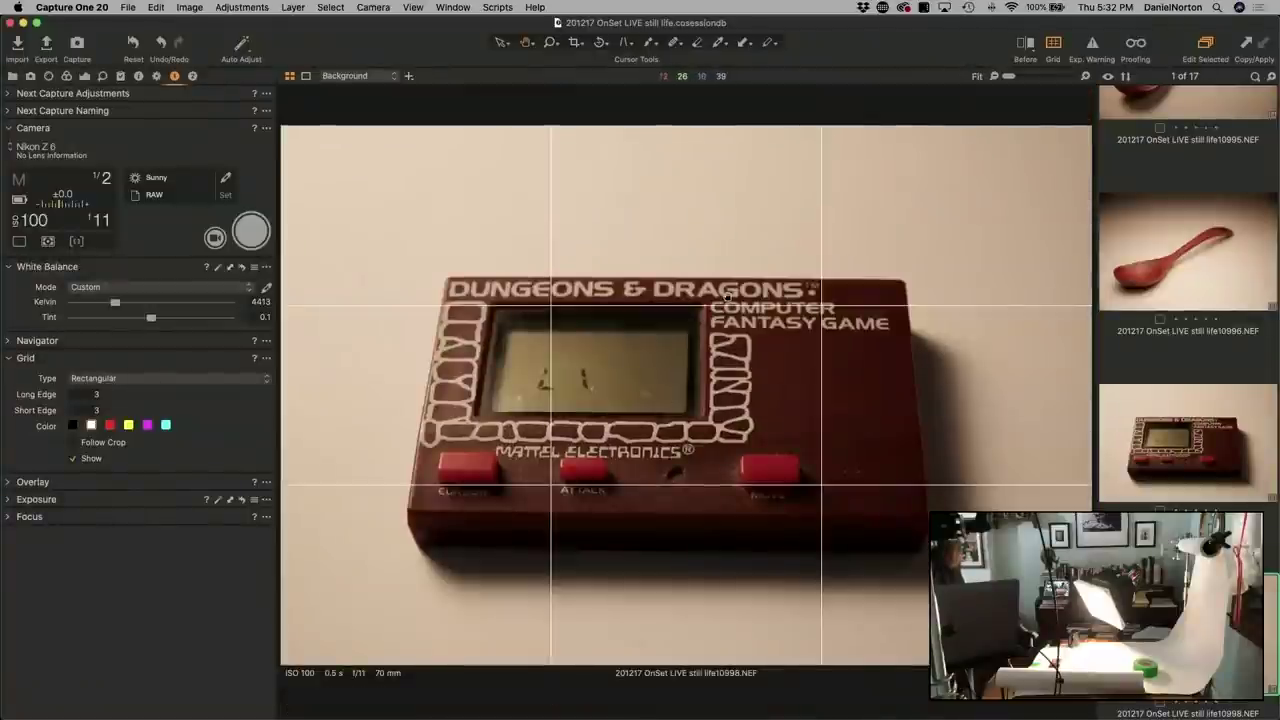
left_click(729, 303)
left_click(700, 420)
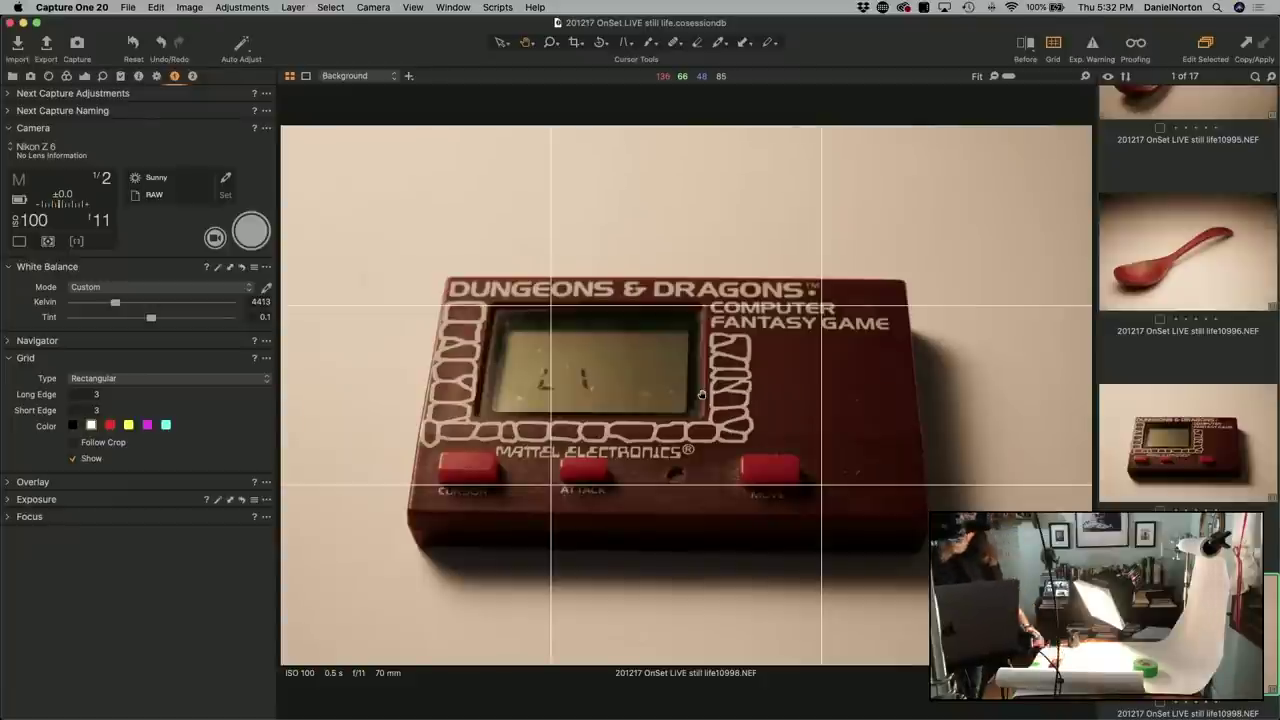
Preview the handheld game's new position in Live View and check the area around the Attack button in frame still life10999.
left_click(216, 237)
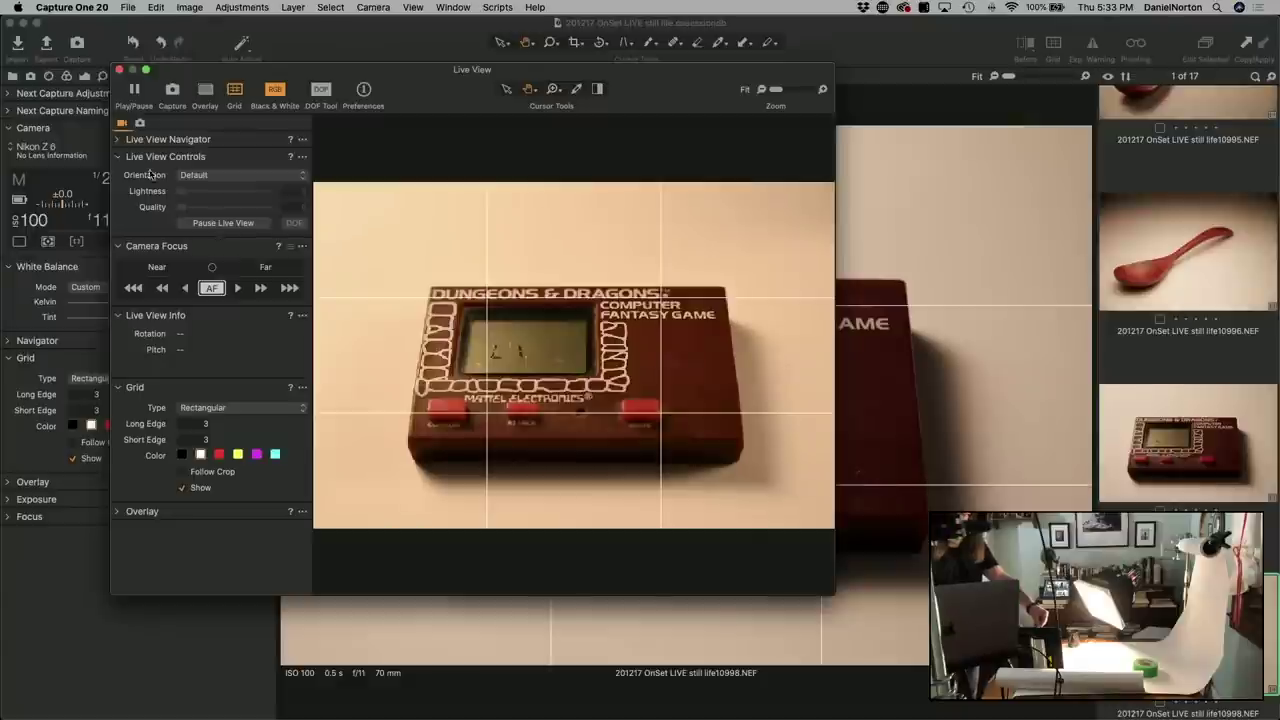
left_click(120, 69)
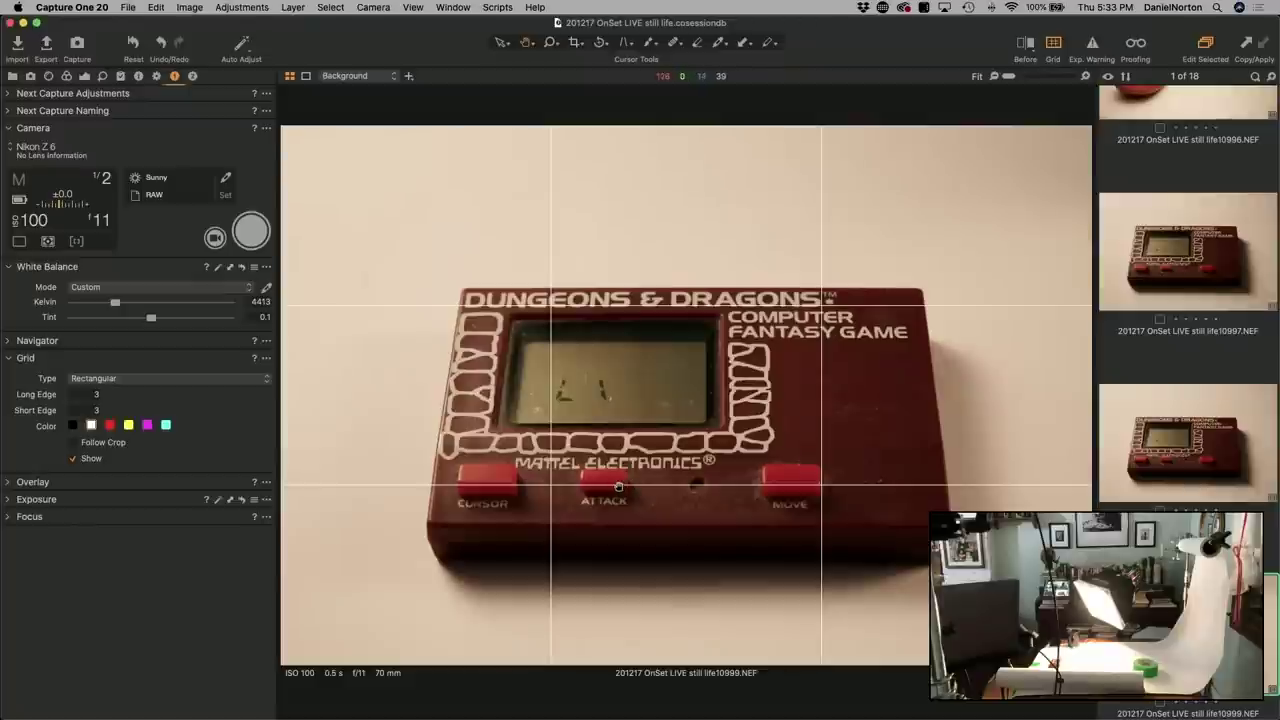
left_click(616, 485)
left_click(645, 462)
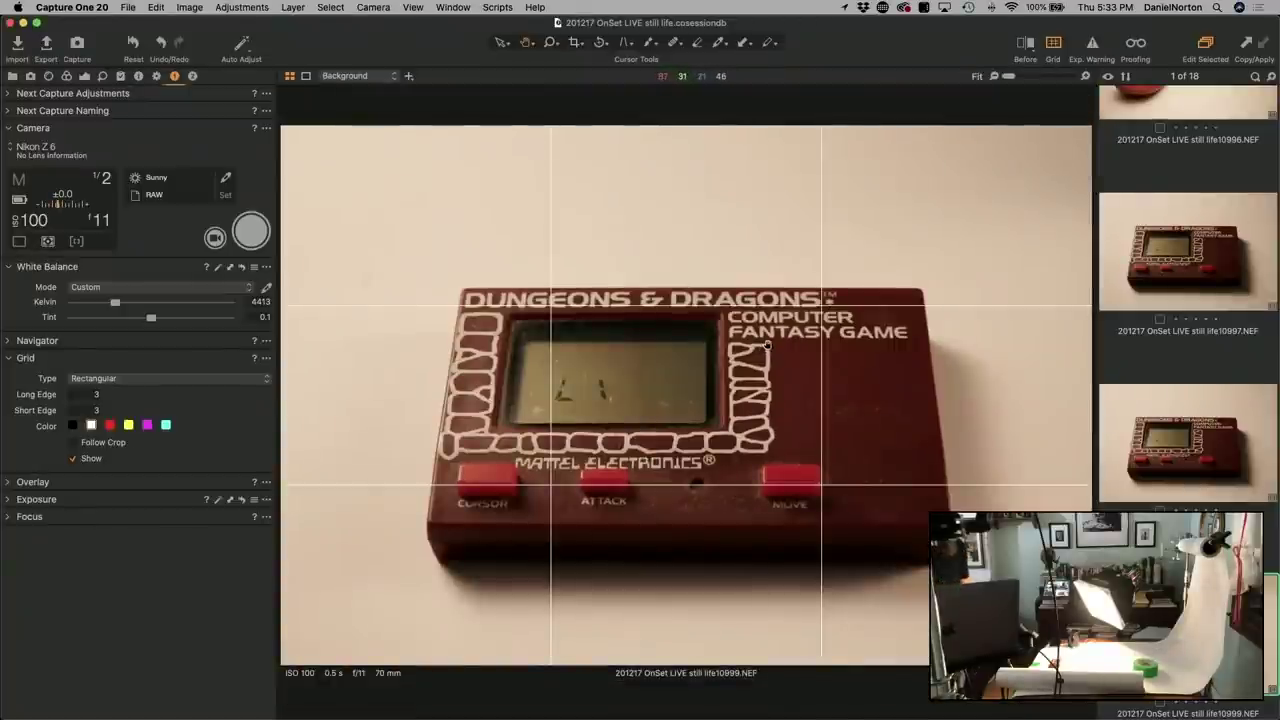
Hide the grid and try the Incandescent white balance on frame still life10999.
left_click(73, 459)
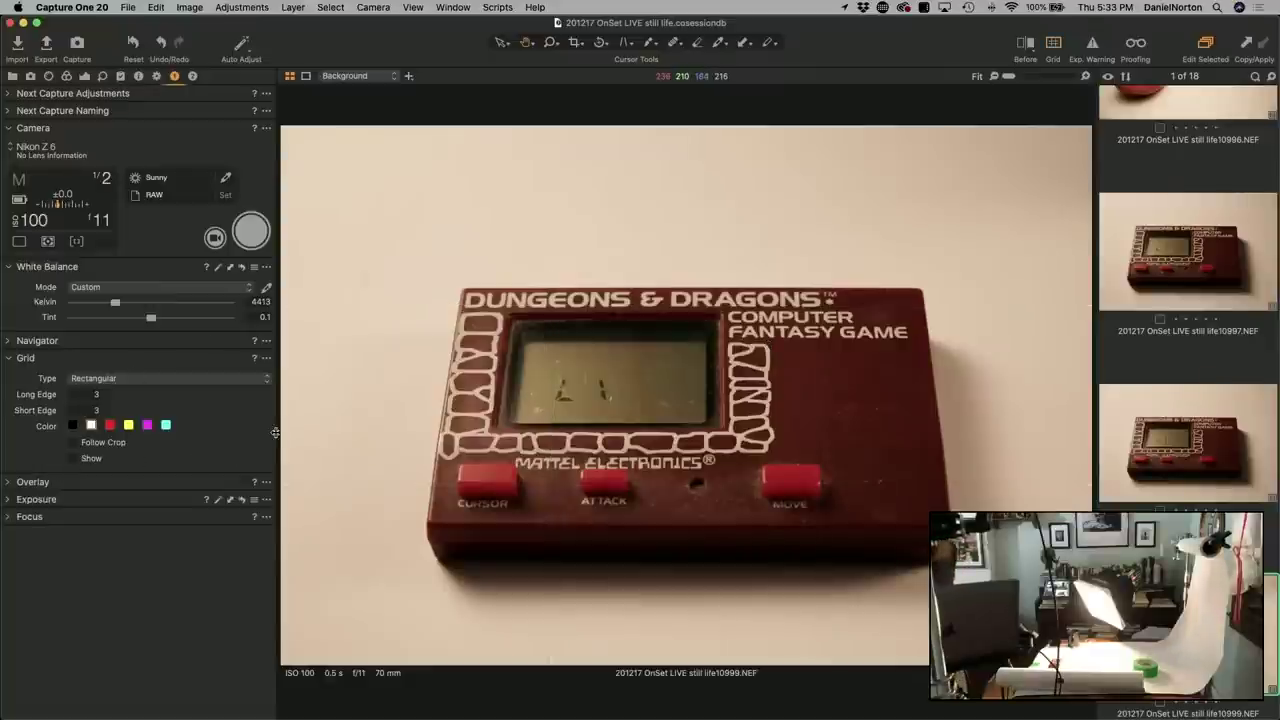
left_click(193, 288)
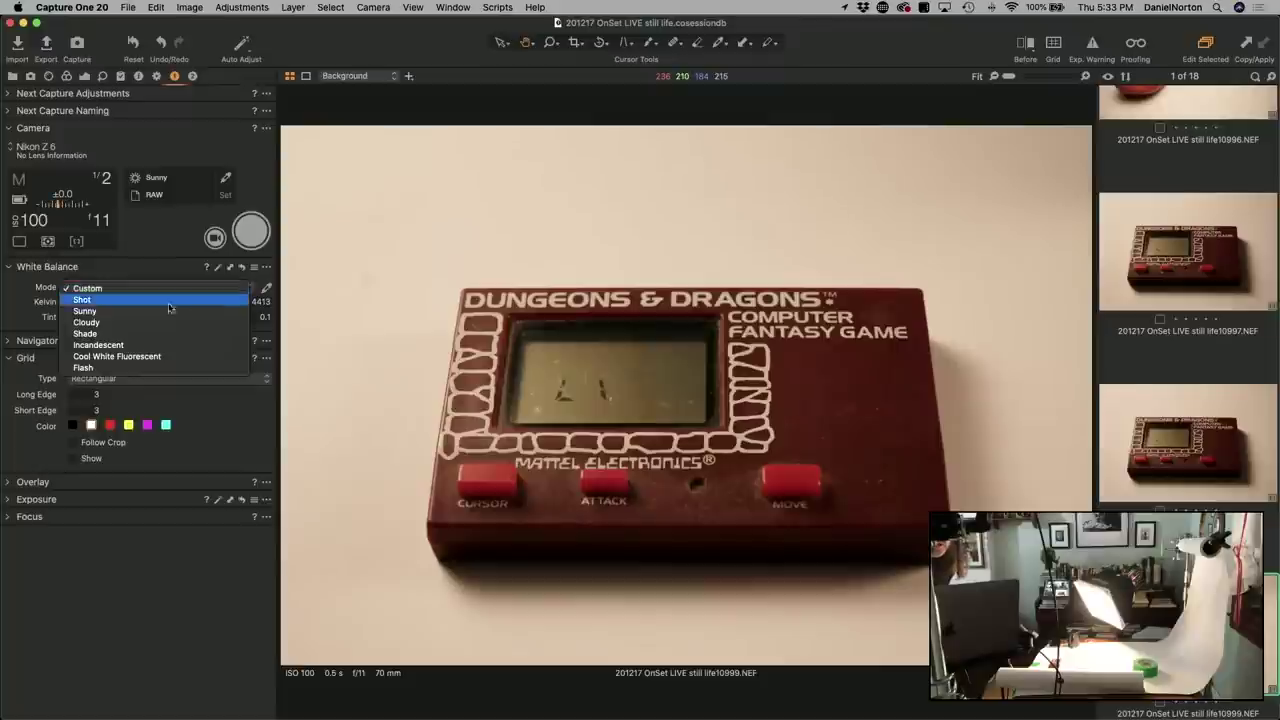
left_click(147, 345)
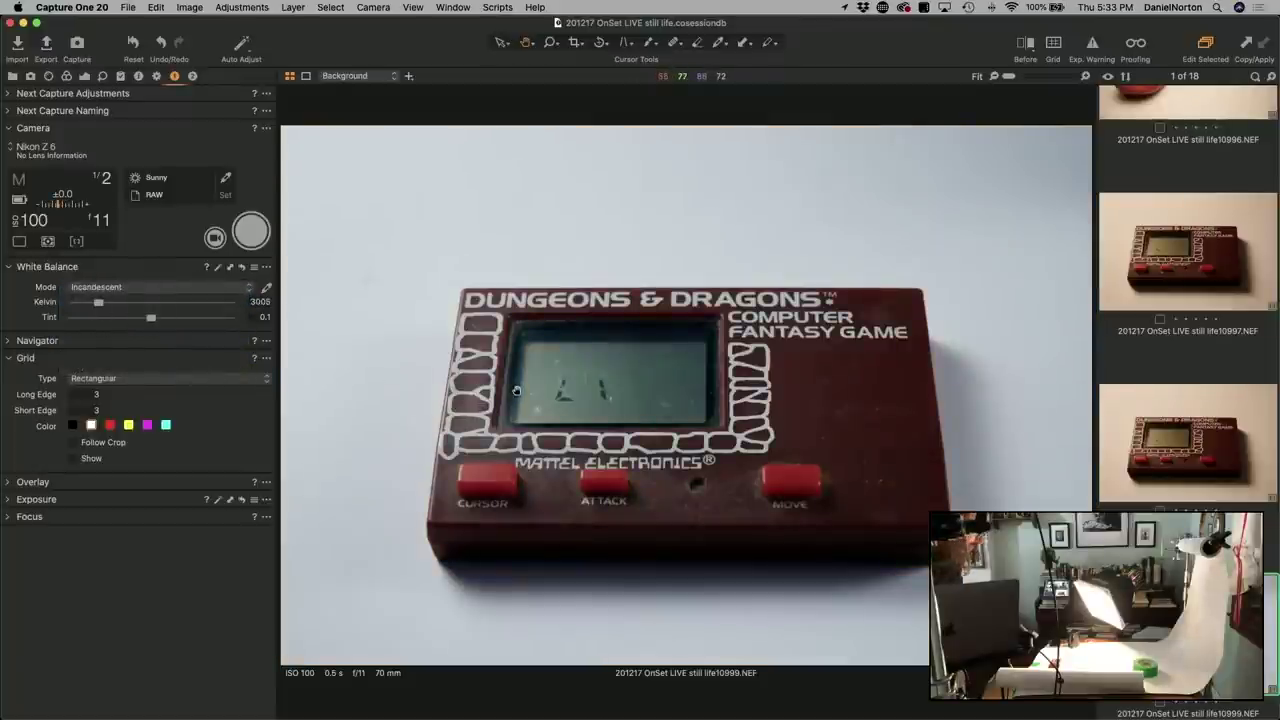
Sample the white balance from two spots on the white background, and warm the color temperature to 3762 Kelvin.
left_click(267, 289)
left_click(437, 237)
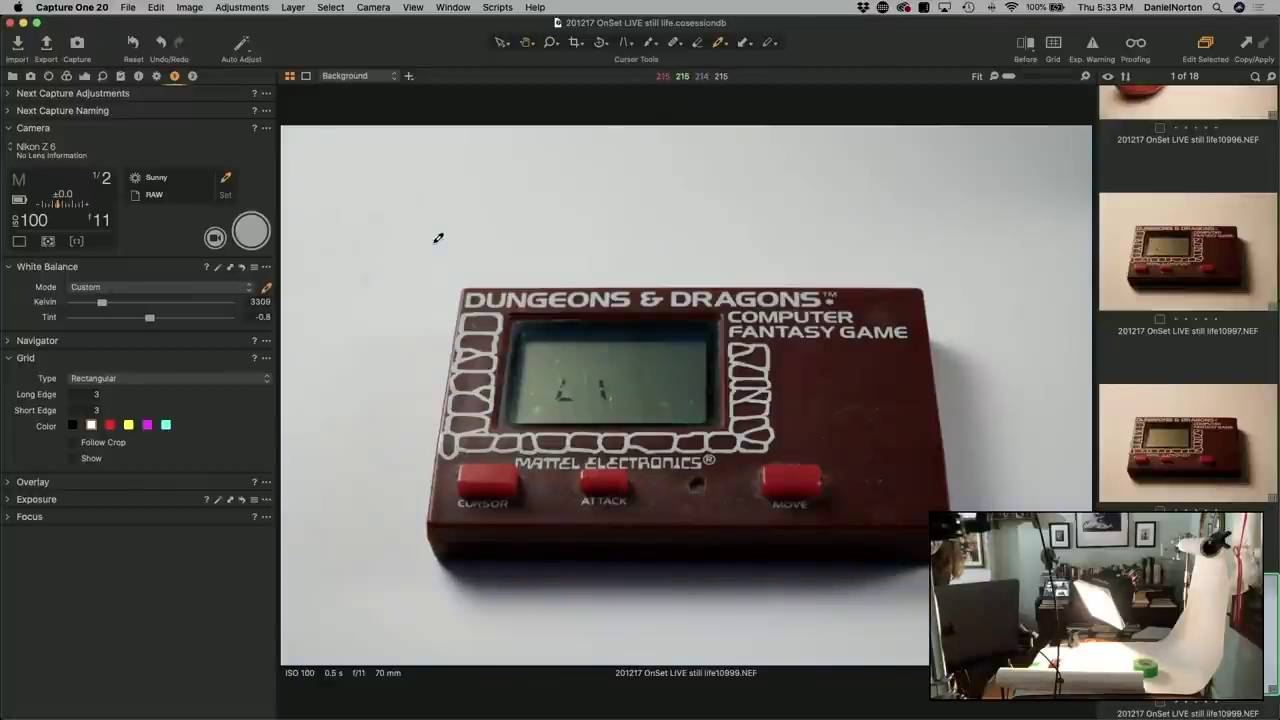
left_click(347, 306)
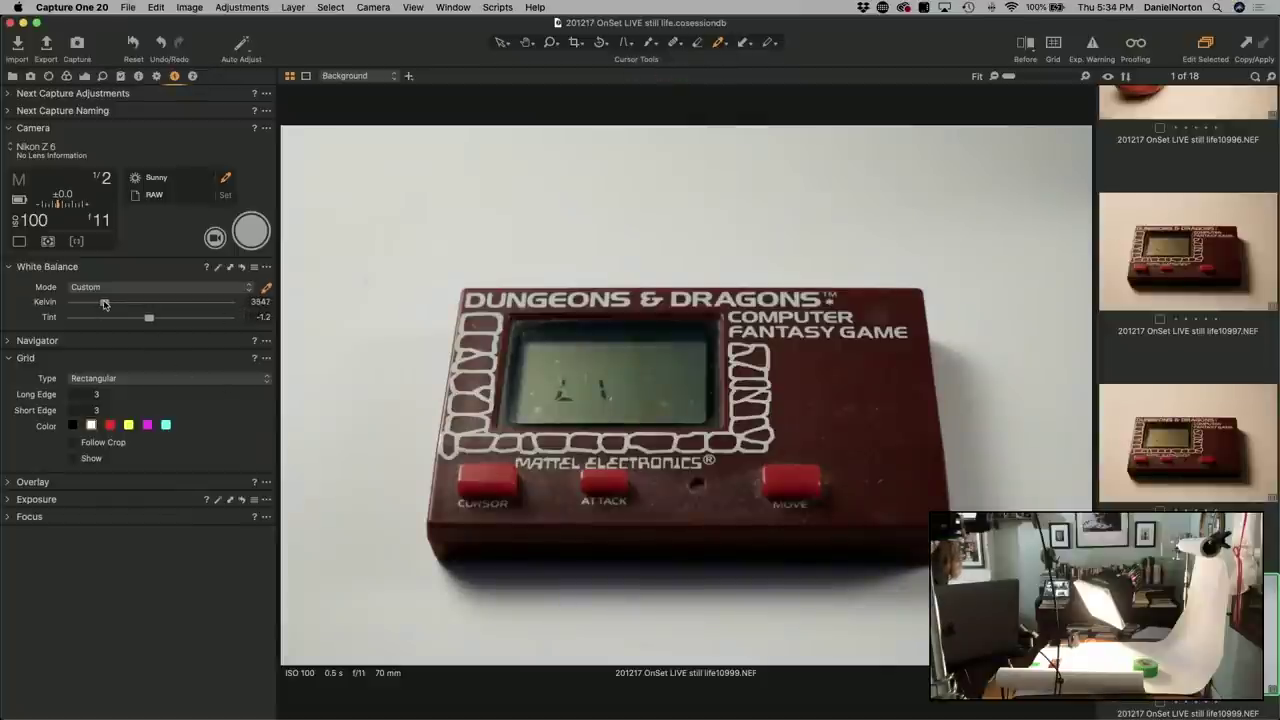
left_click_drag(105, 303, 106, 304)
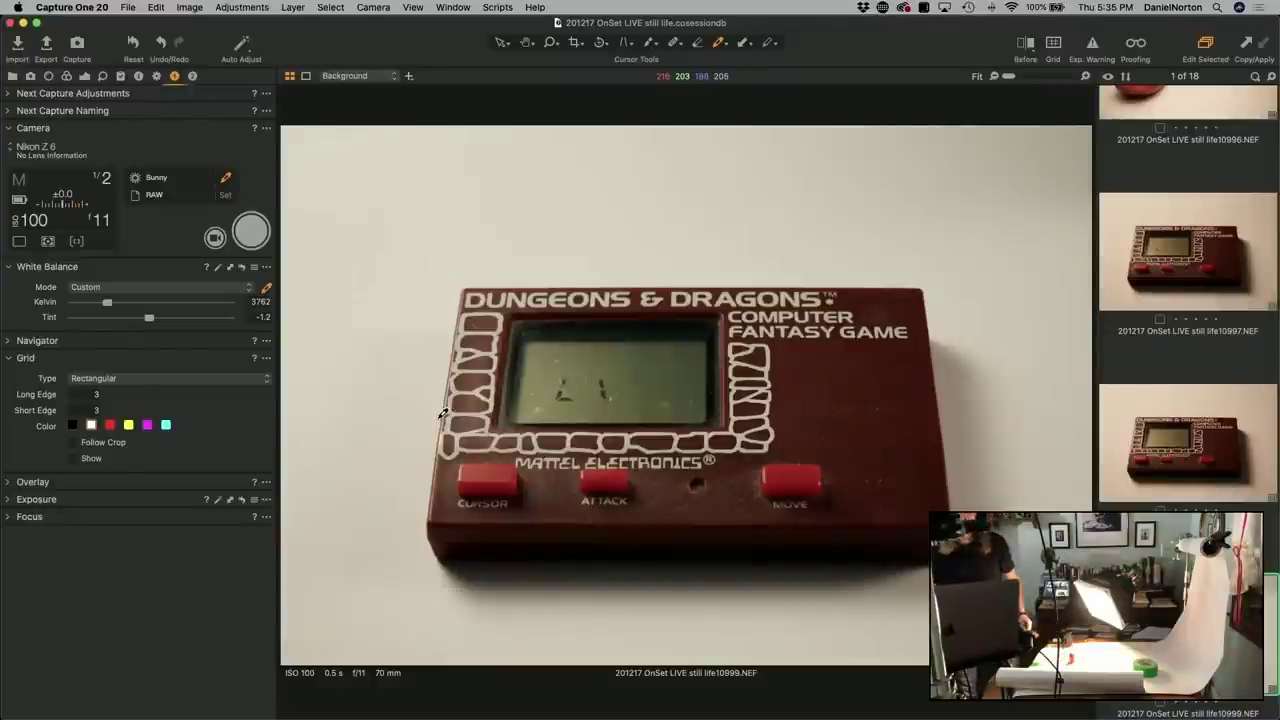
Preview the owl candle in Live View and inspect its eye at 100% in frame still life11000.
left_click(217, 240)
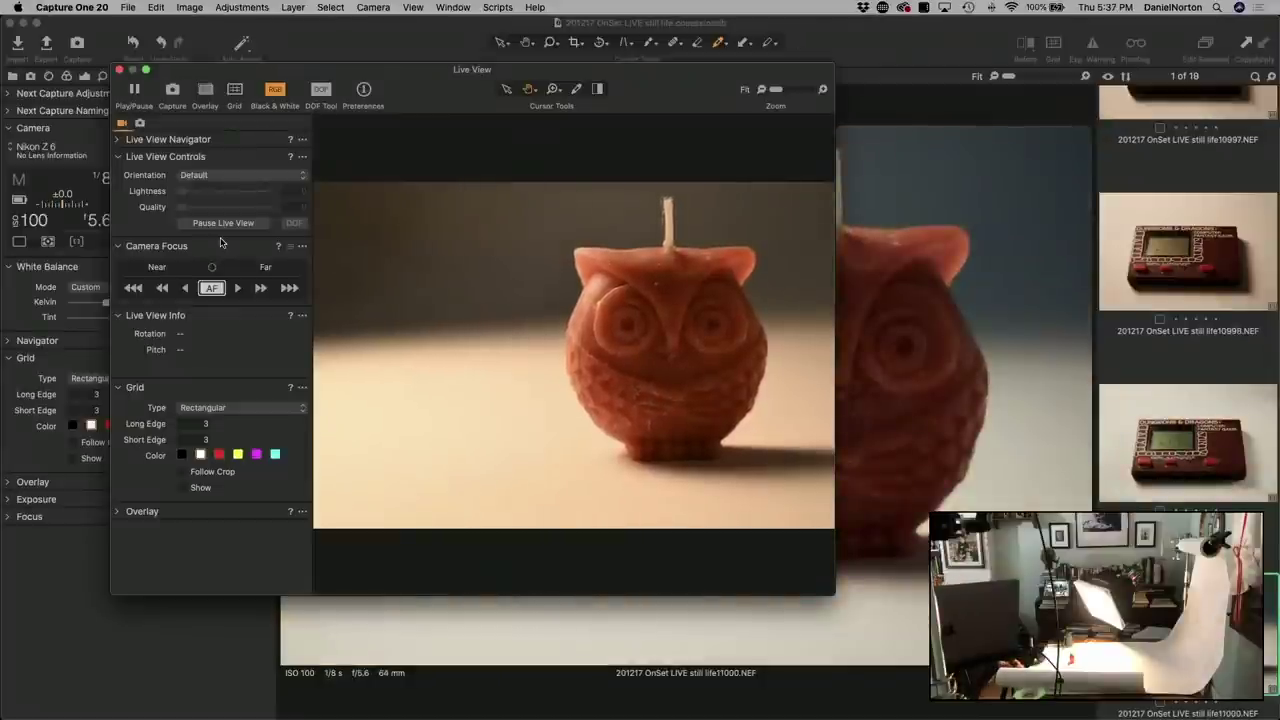
left_click(119, 69)
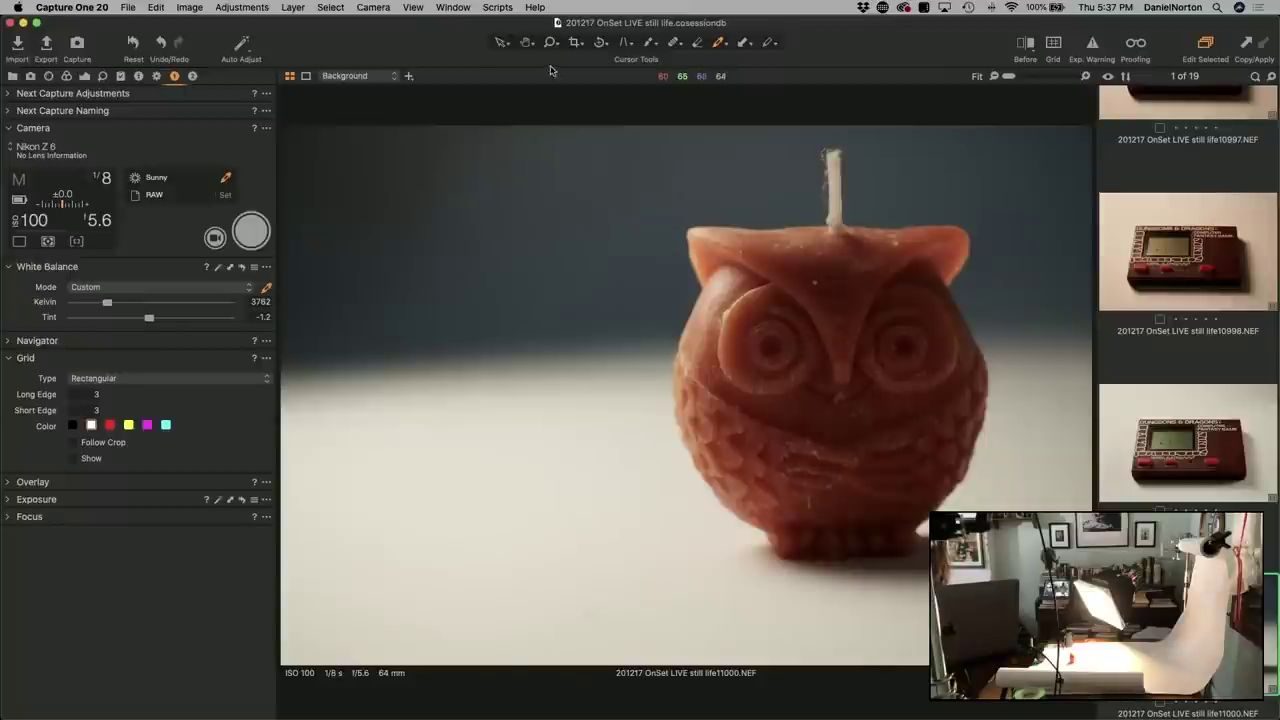
left_click(773, 343)
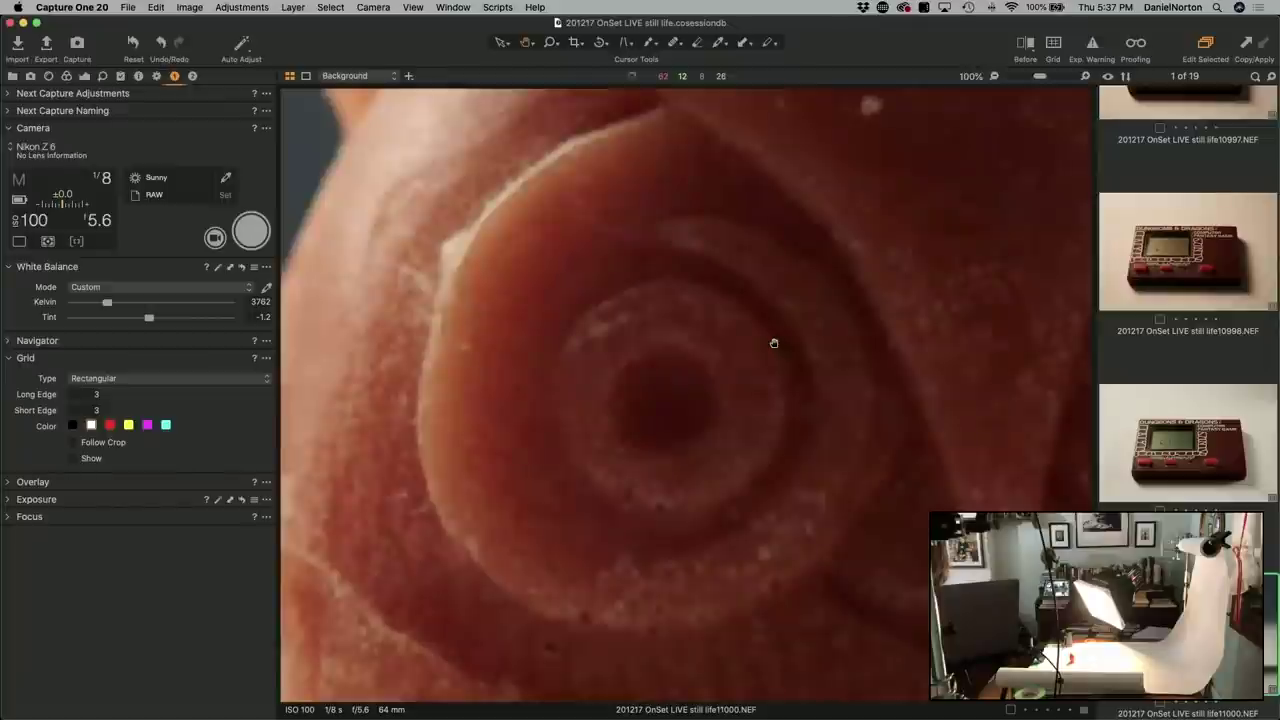
left_click(716, 452)
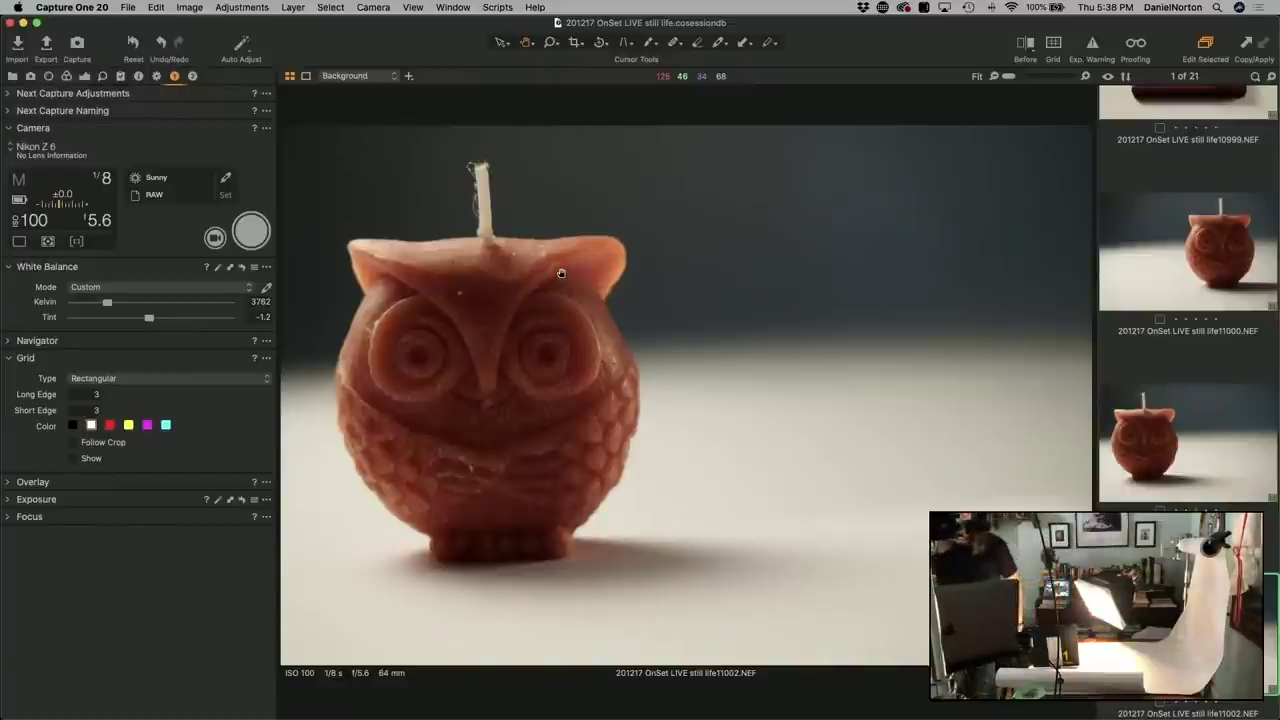
Preview the owl candle's lighting in Live View, and compare frames still life11003 and still life11004 together, zooming into each.
left_click(215, 240)
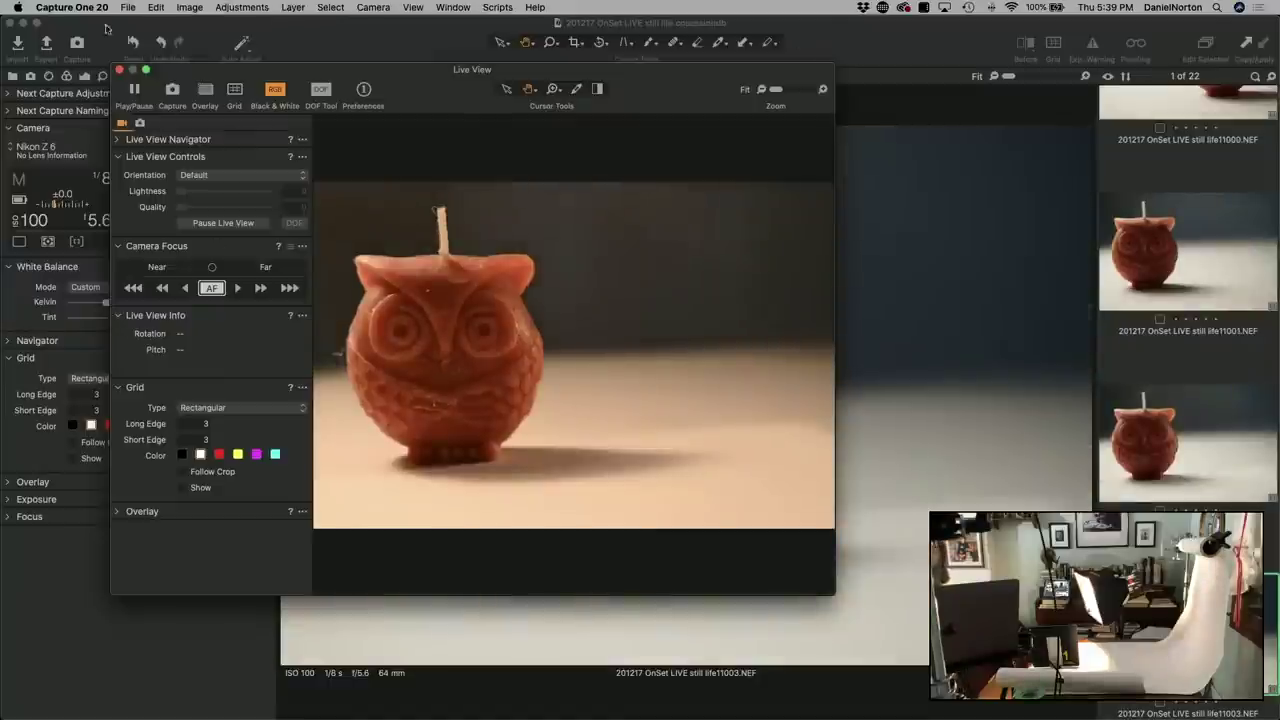
left_click(119, 69)
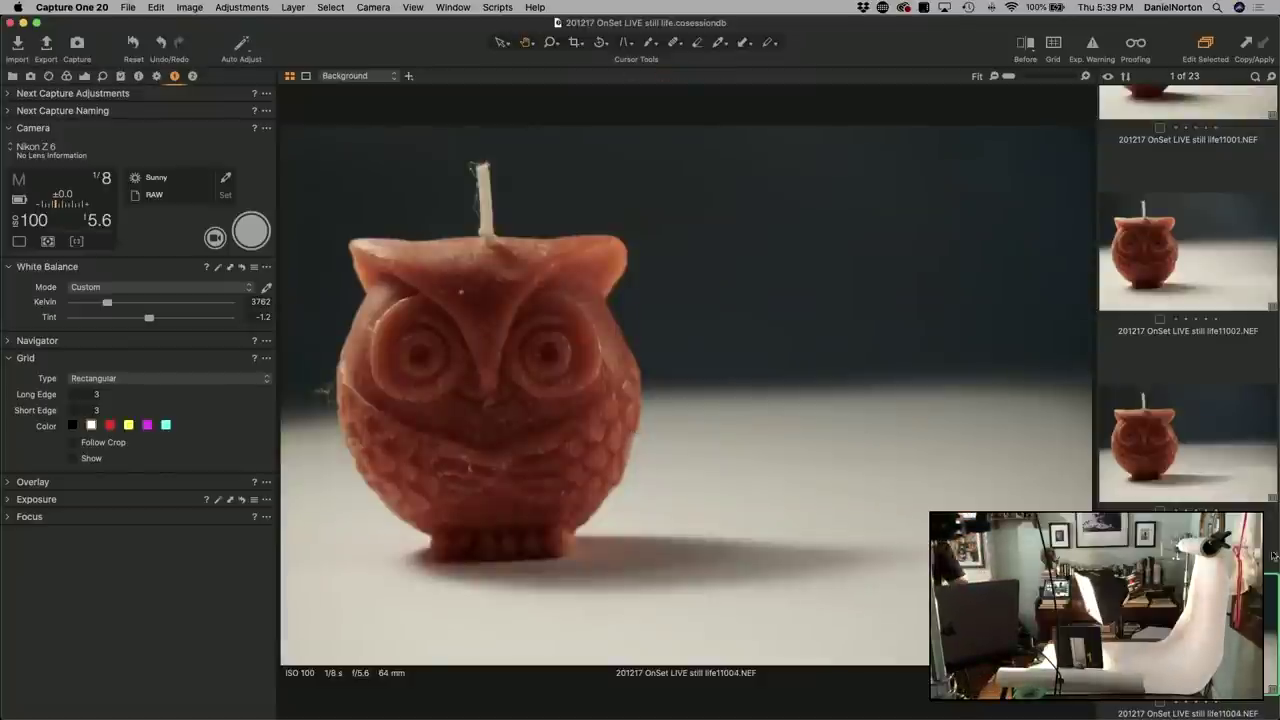
left_click(1206, 468, "super")
left_click(766, 263)
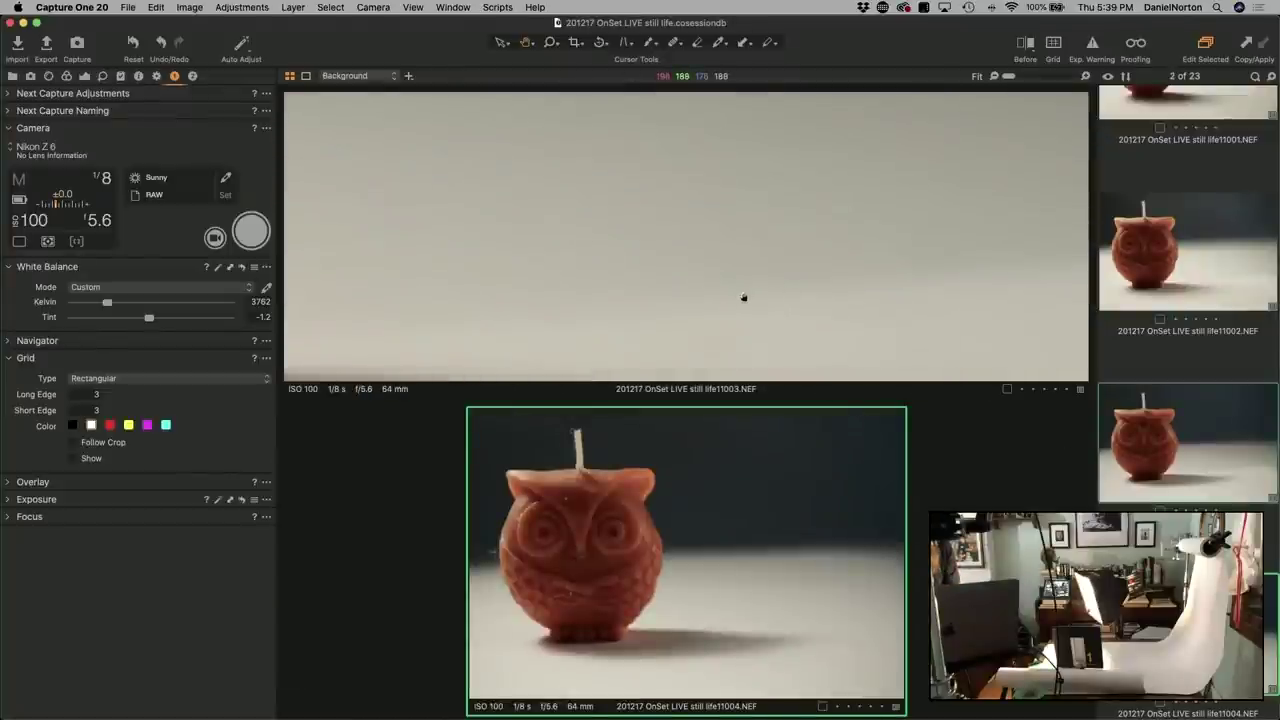
left_click(736, 320)
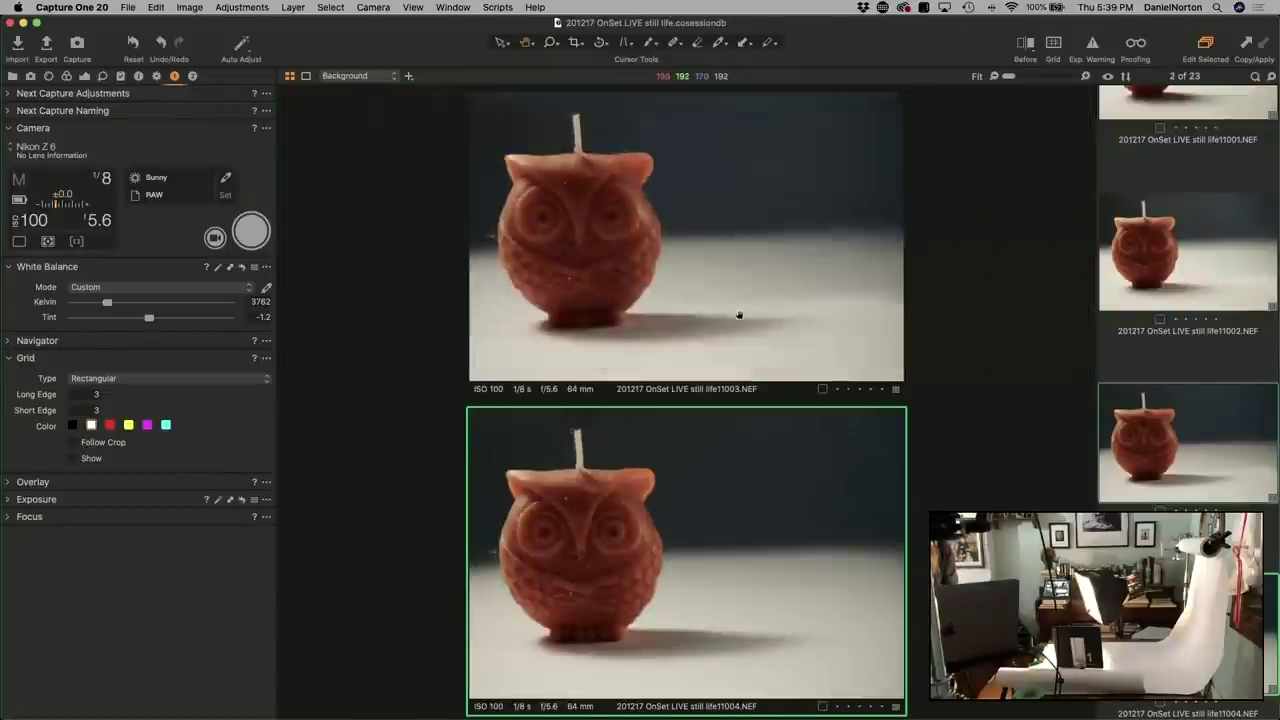
left_click(676, 579)
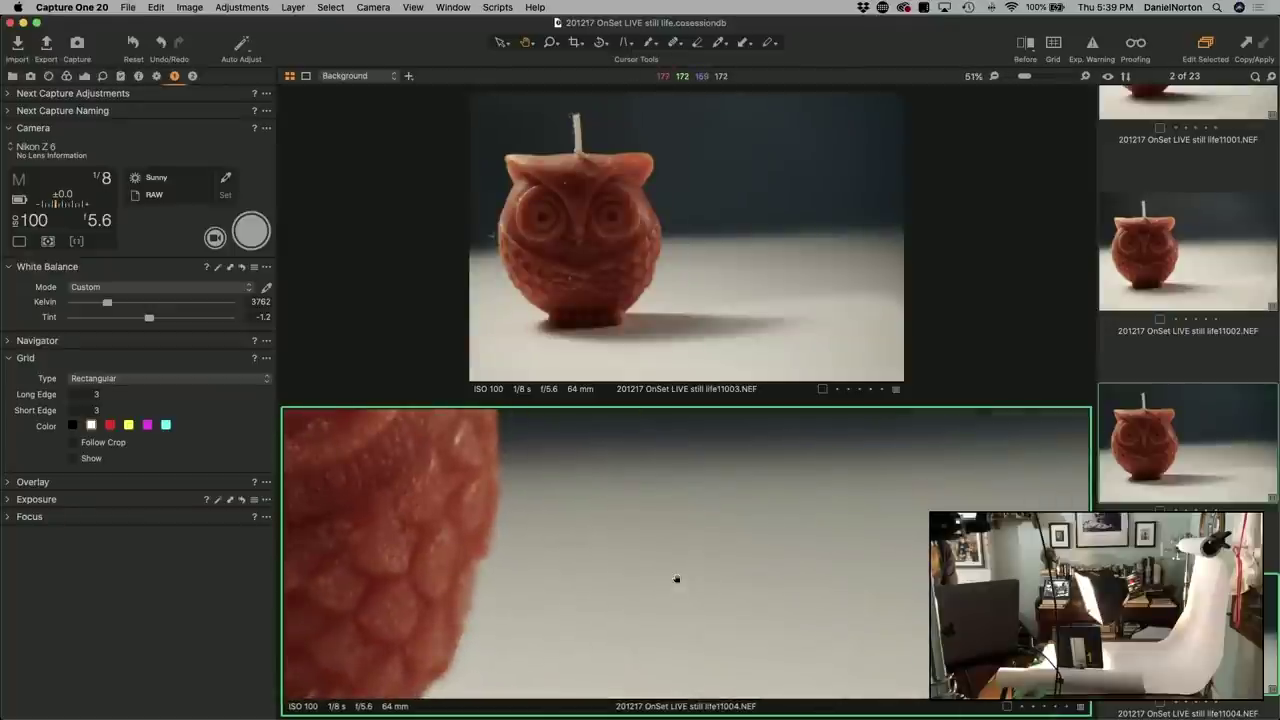
Close Live View and compare the owl candle's lighting in frames still life11005 and still life11007 together.
left_click(676, 579)
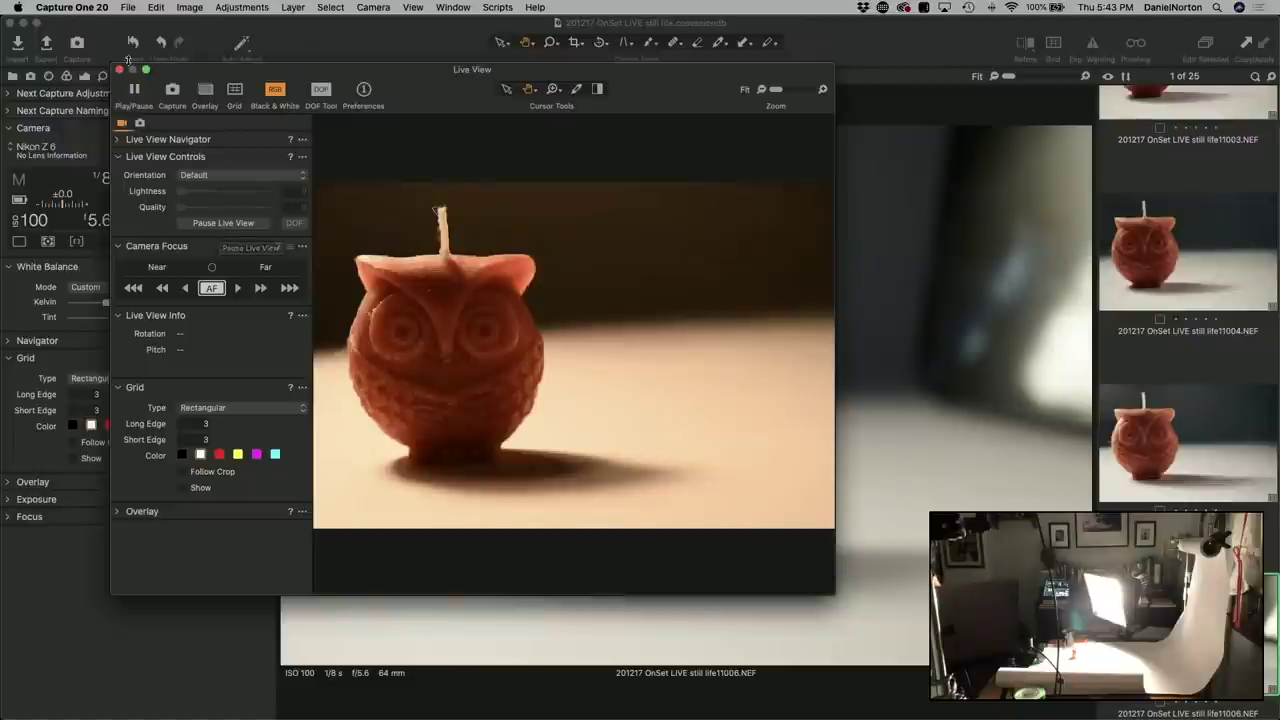
left_click(119, 70)
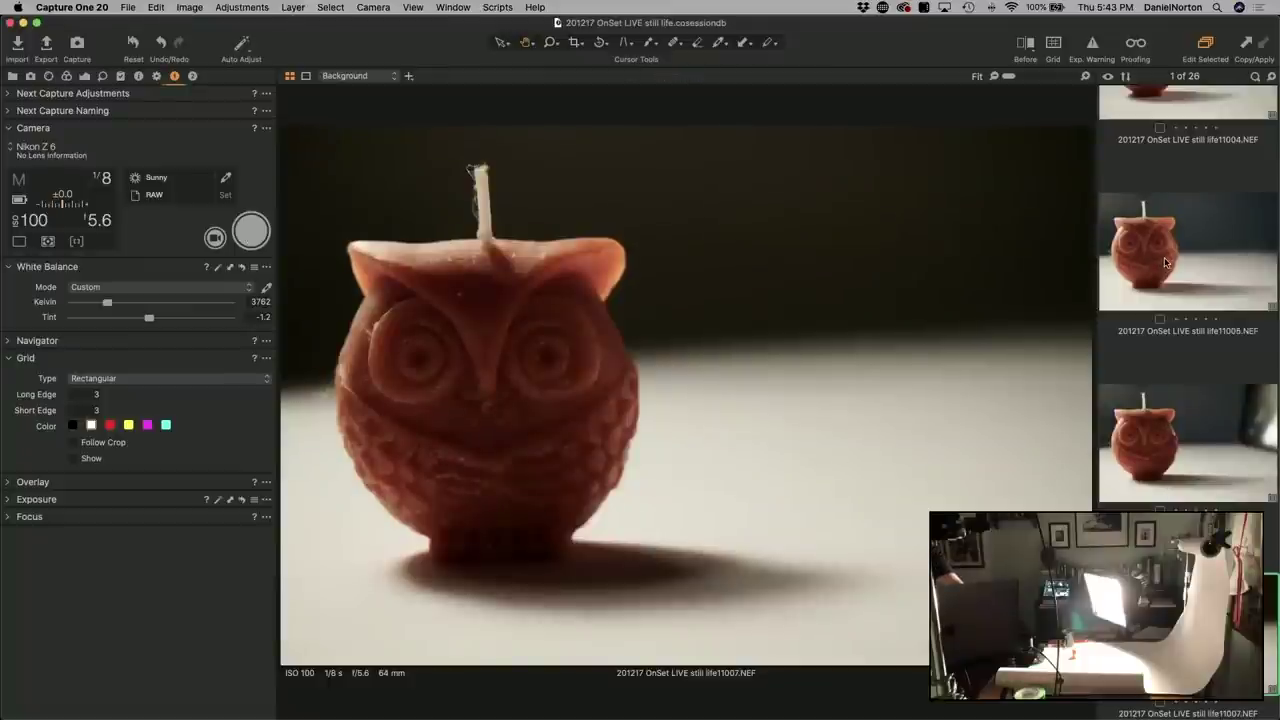
left_click(1164, 257, "super")
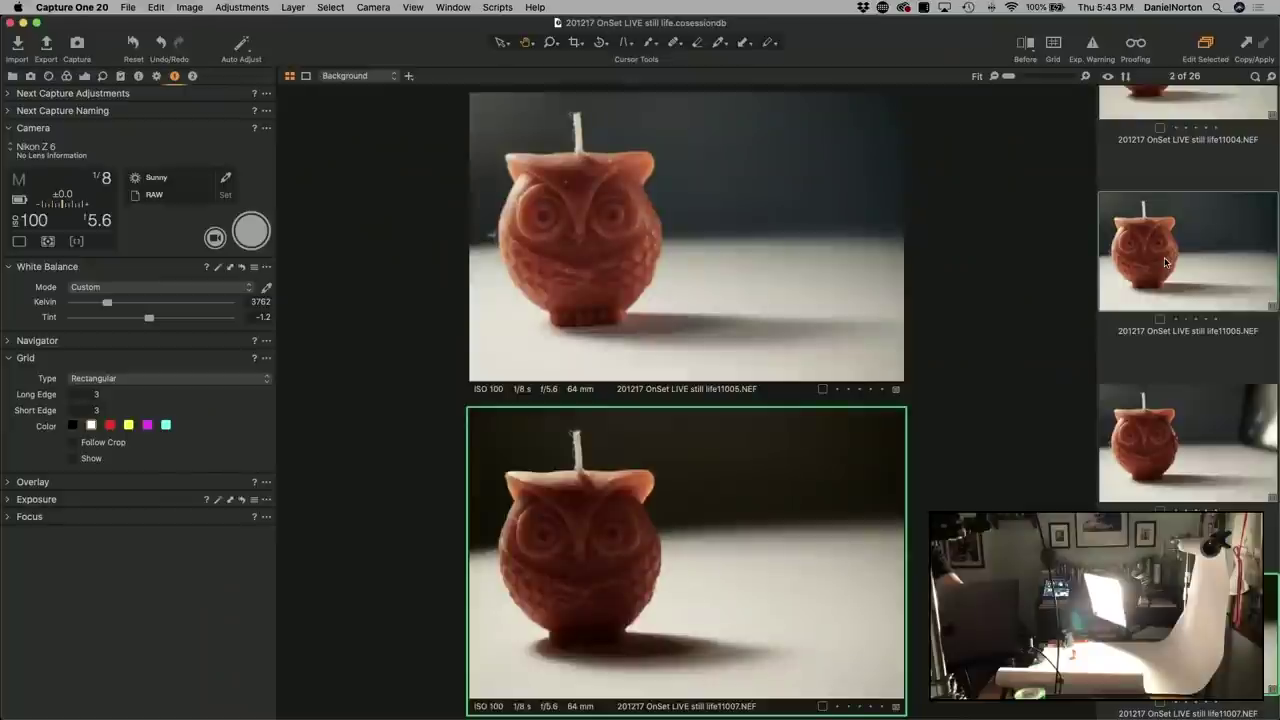
left_click(574, 549)
left_click(677, 555)
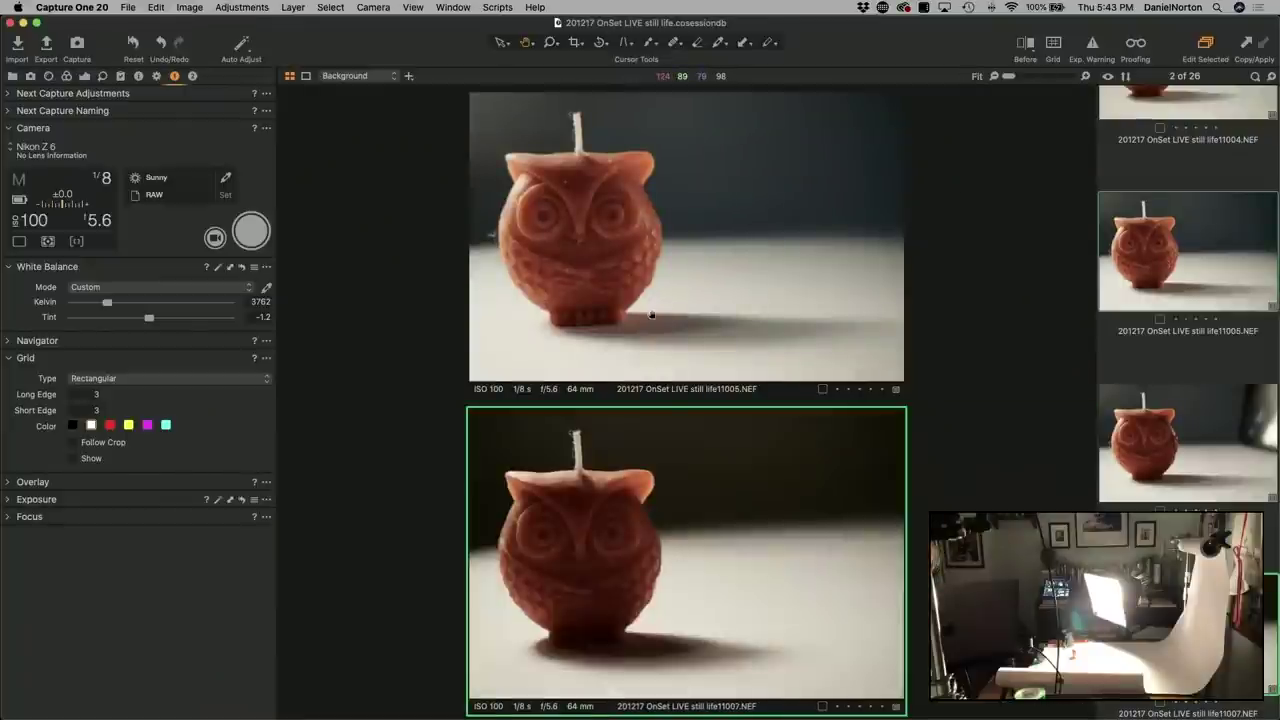
left_click(608, 329)
left_click(608, 329)
left_click(652, 225)
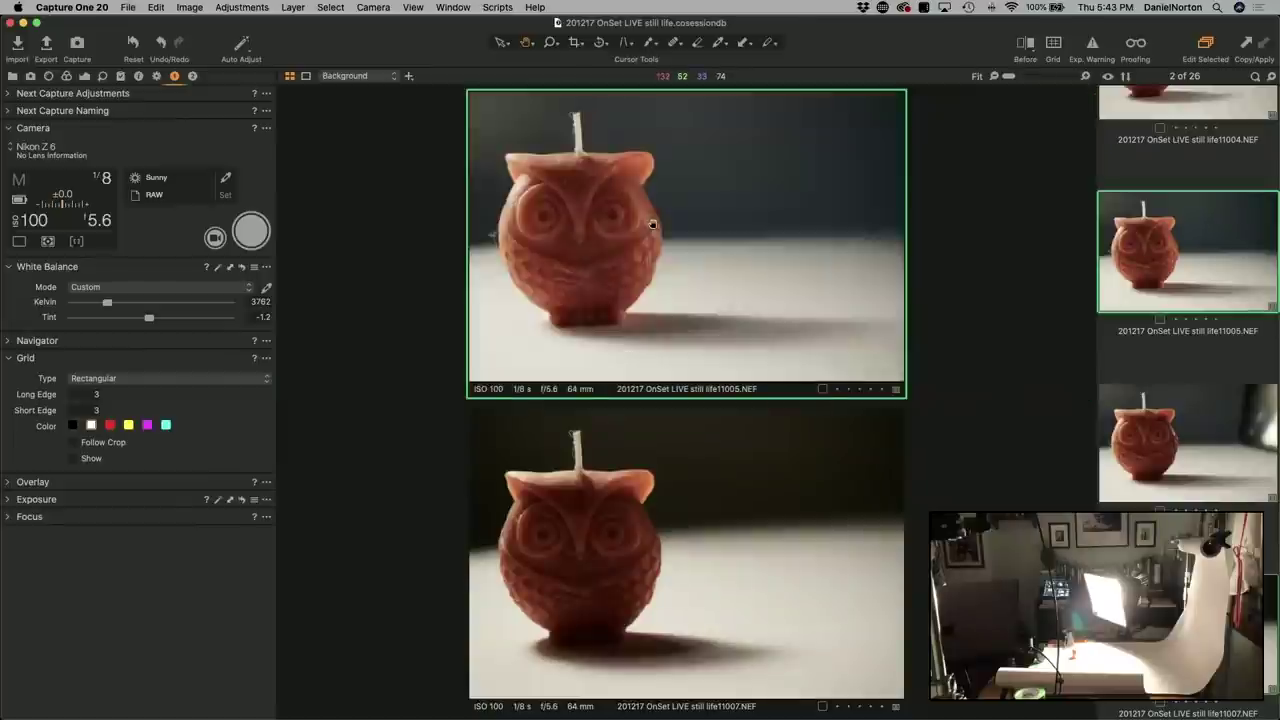
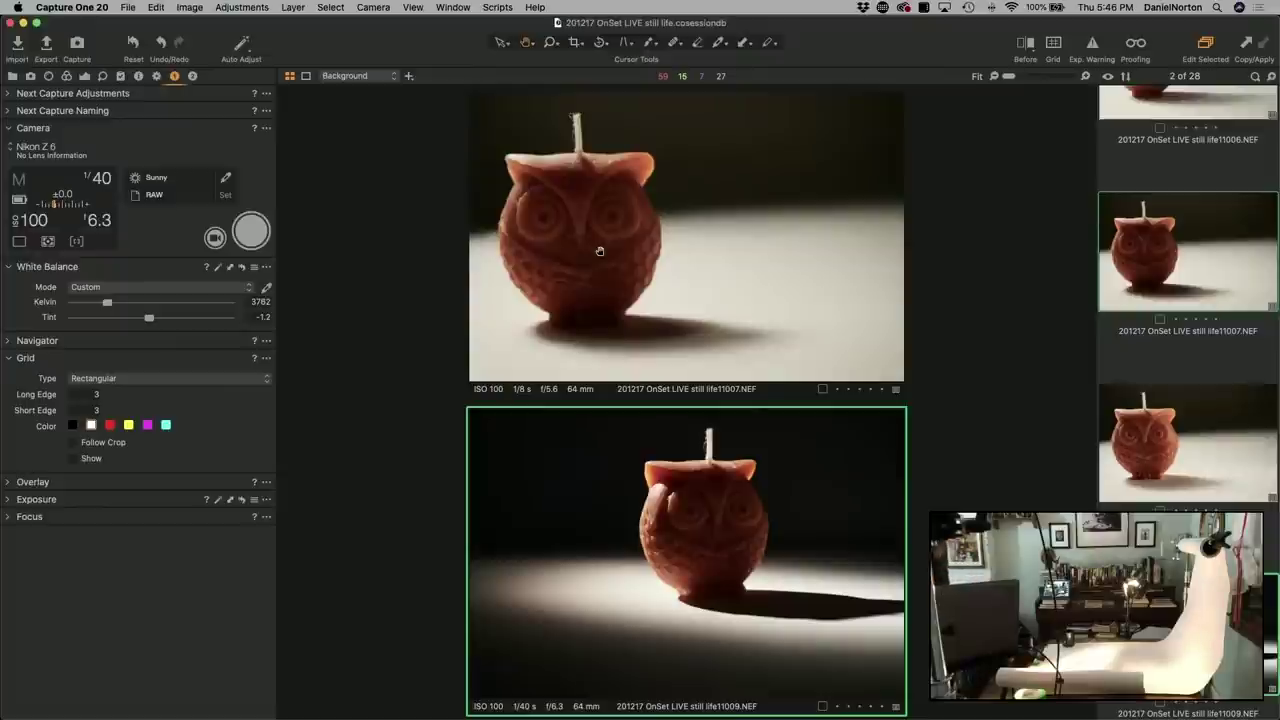
Zoom into the owl's base in frames still life11007 and still life11009 to compare the shadow edges.
double_click(715, 330)
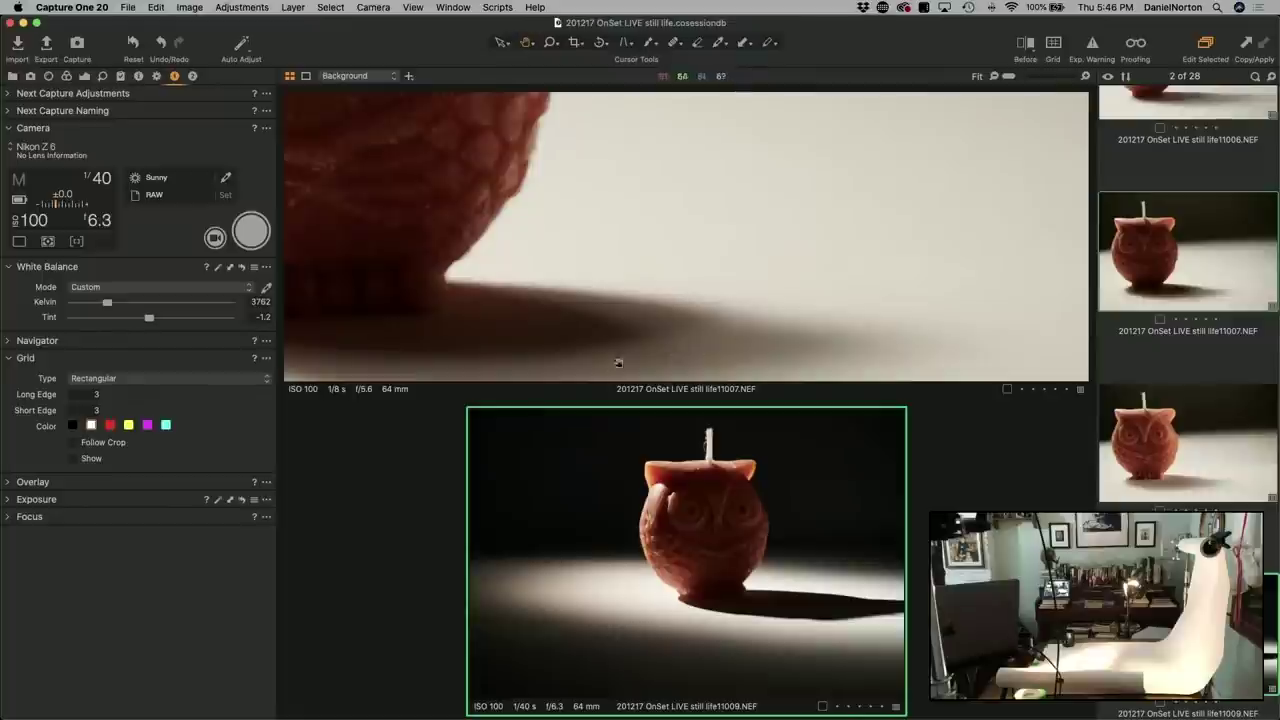
double_click(796, 566)
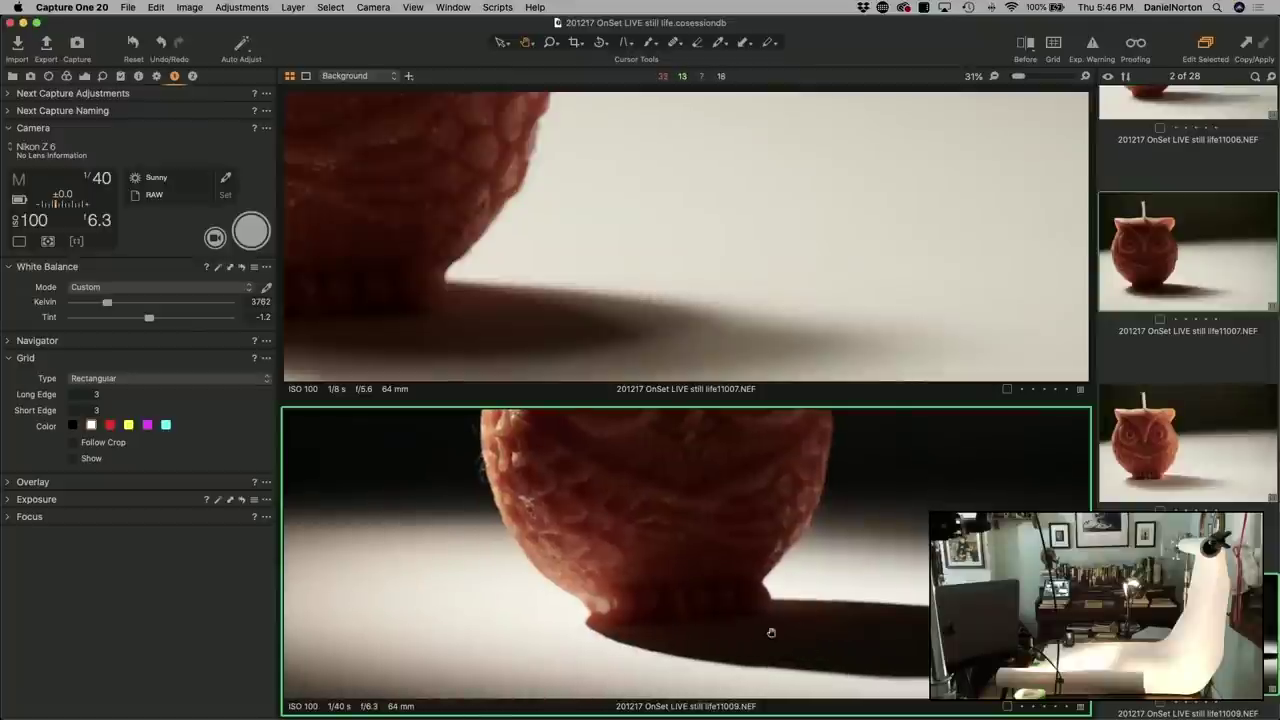
left_click_drag(526, 318, 1032, 322)
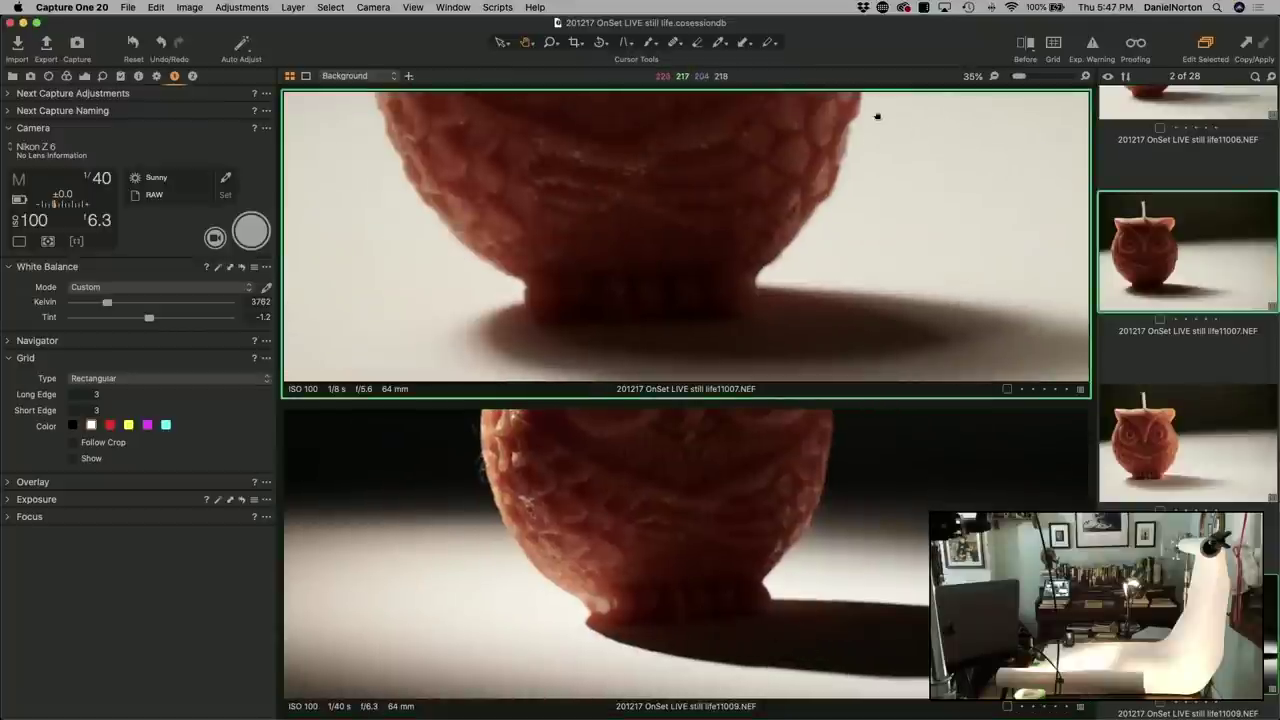
Compare the owl's body texture and eye area in the two zoomed frames, and return both to the full view.
left_click_drag(877, 117, 890, 250)
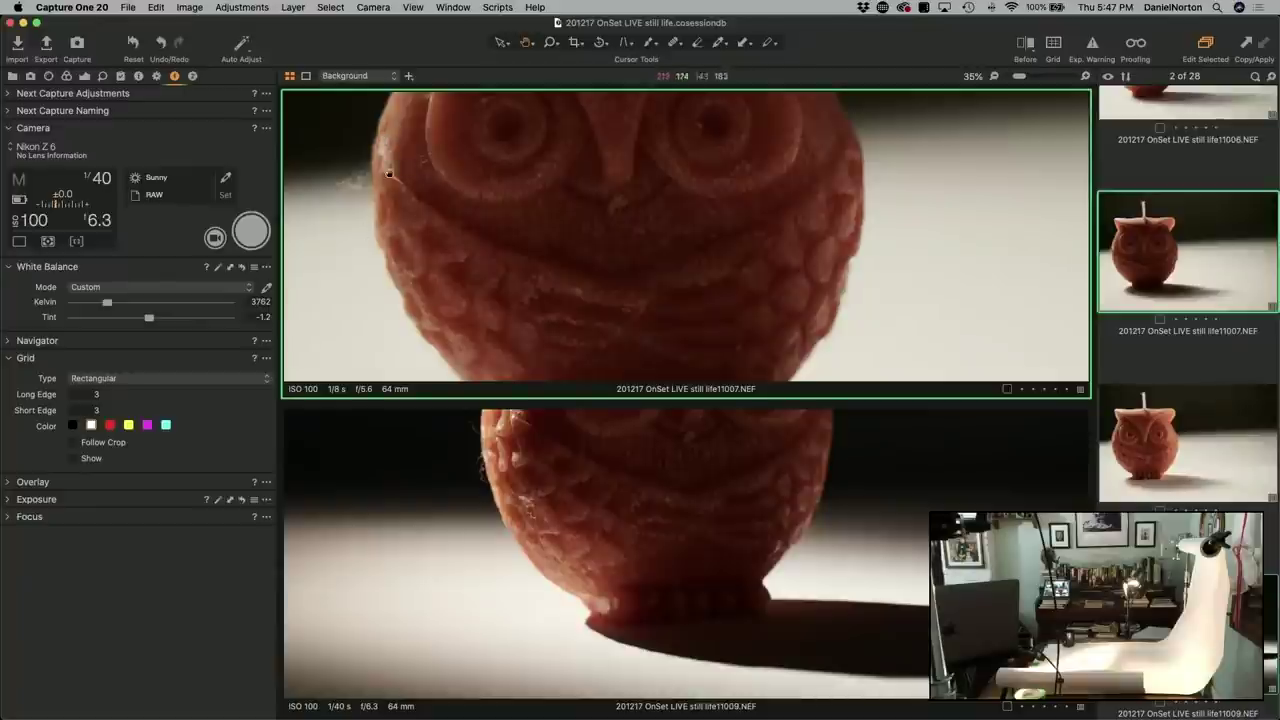
left_click_drag(576, 218, 576, 163)
left_click_drag(567, 541, 567, 690)
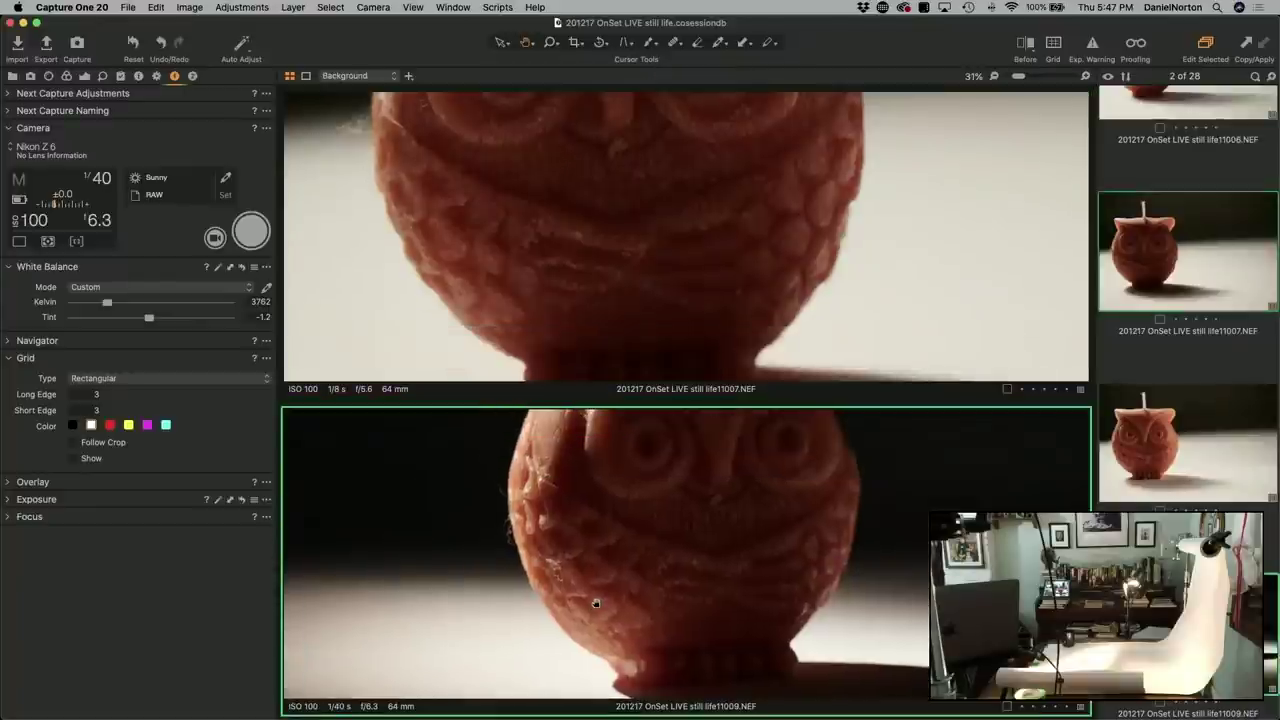
left_click_drag(566, 470, 566, 521)
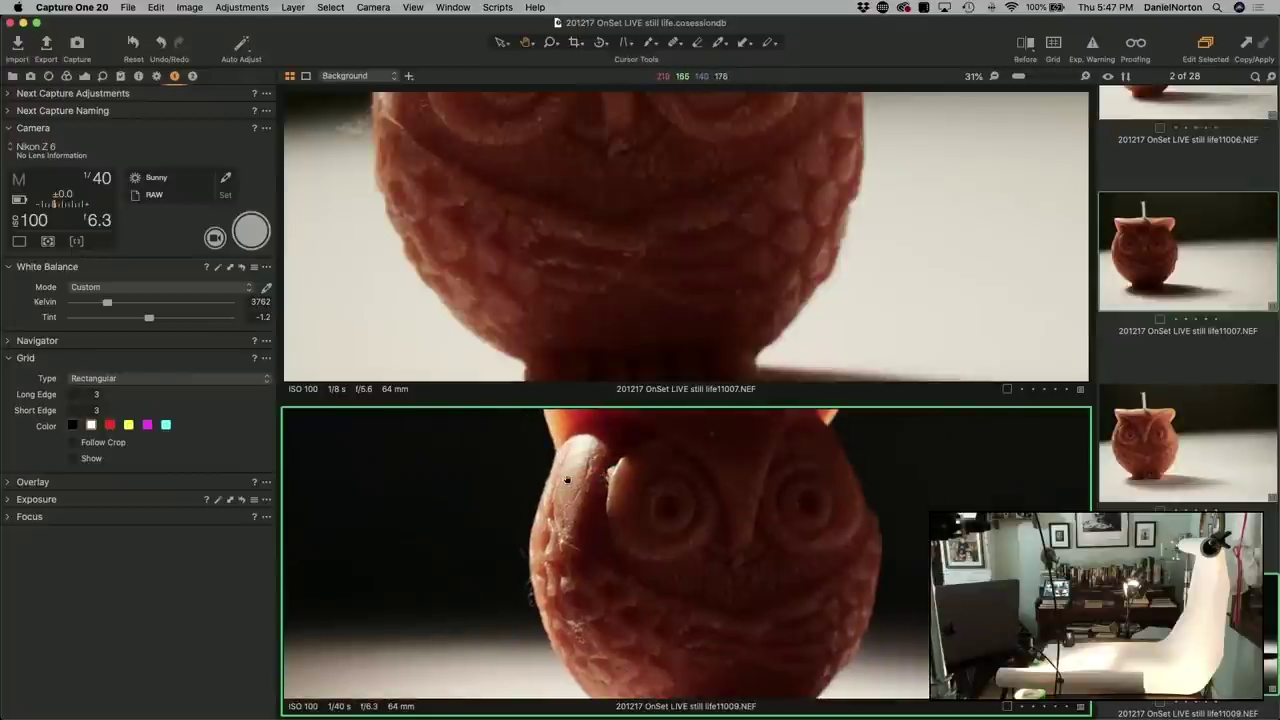
double_click(566, 483)
double_click(584, 166)
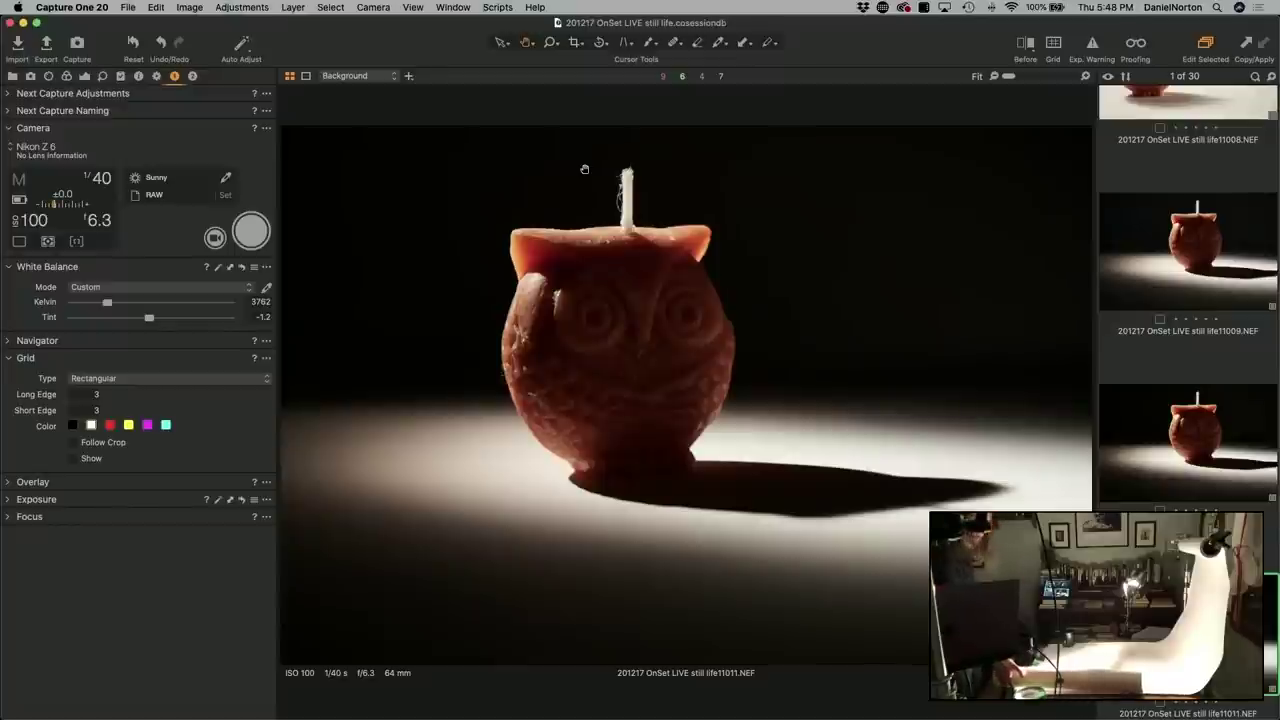
Preview the owl with the white reflector in Live View, and inspect its body and shadow up close in frame still life11012.
left_click(214, 237)
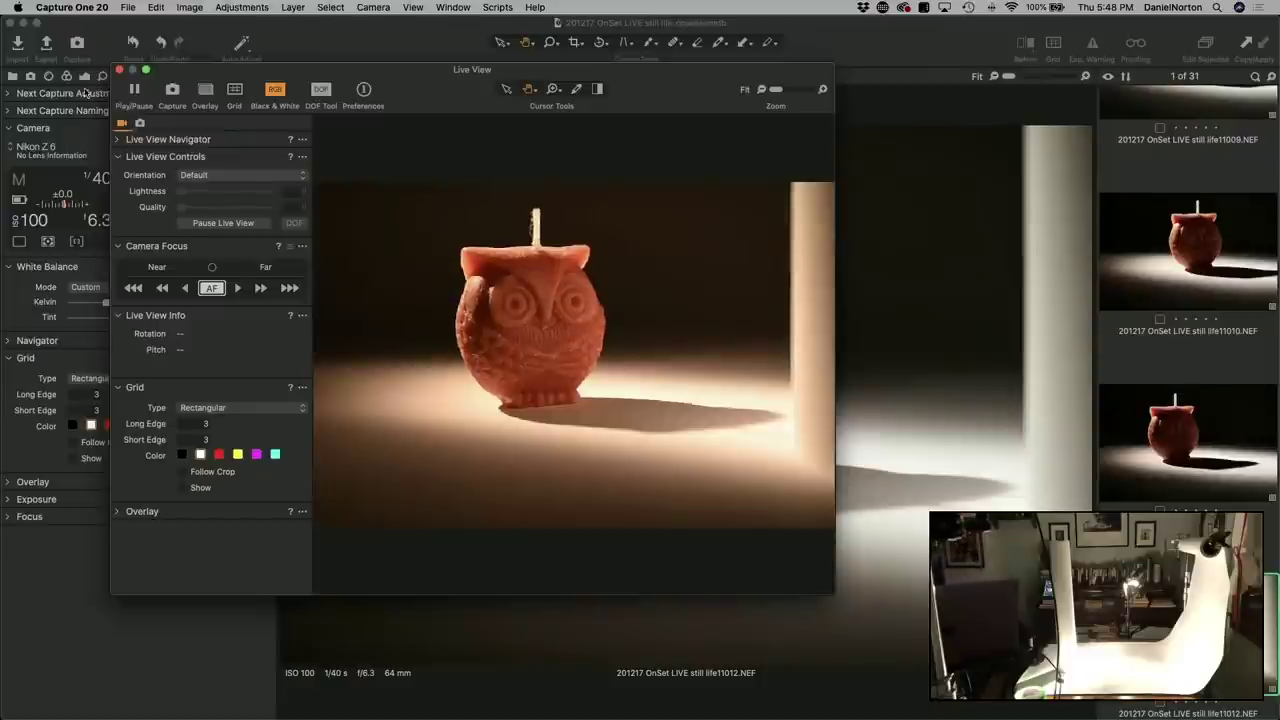
left_click(121, 72)
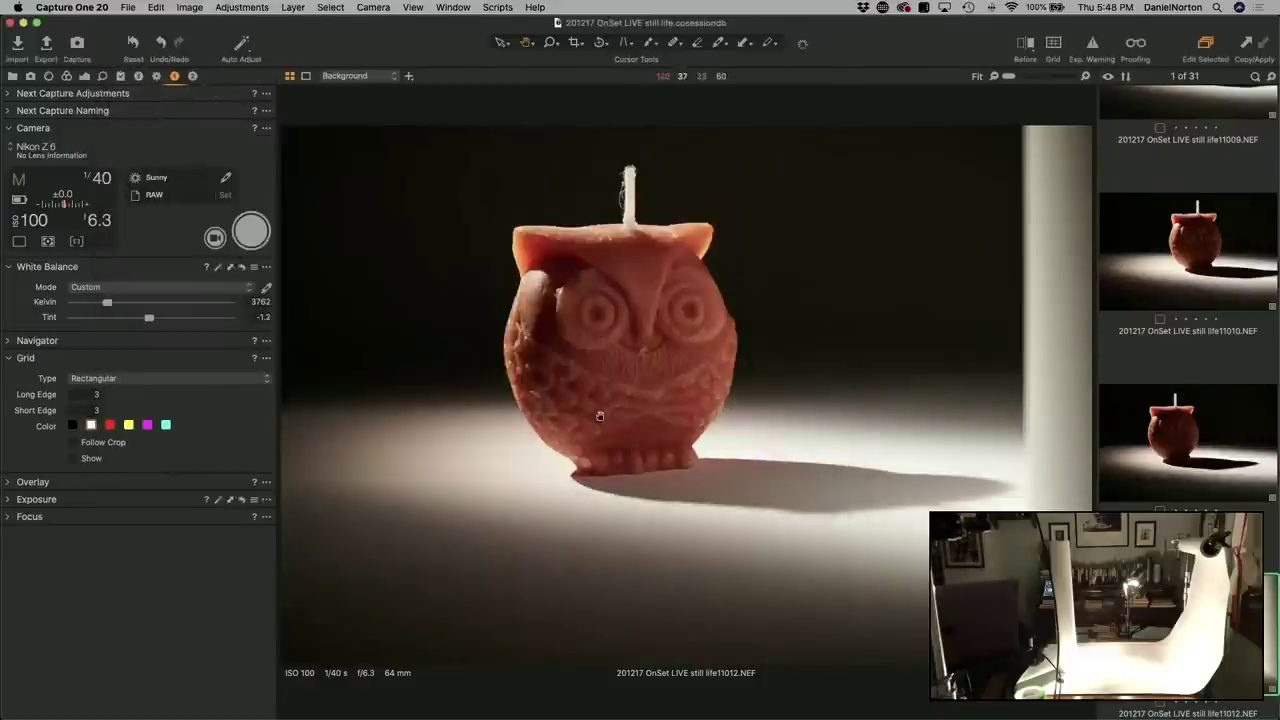
scroll(785, 505, "up", 3)
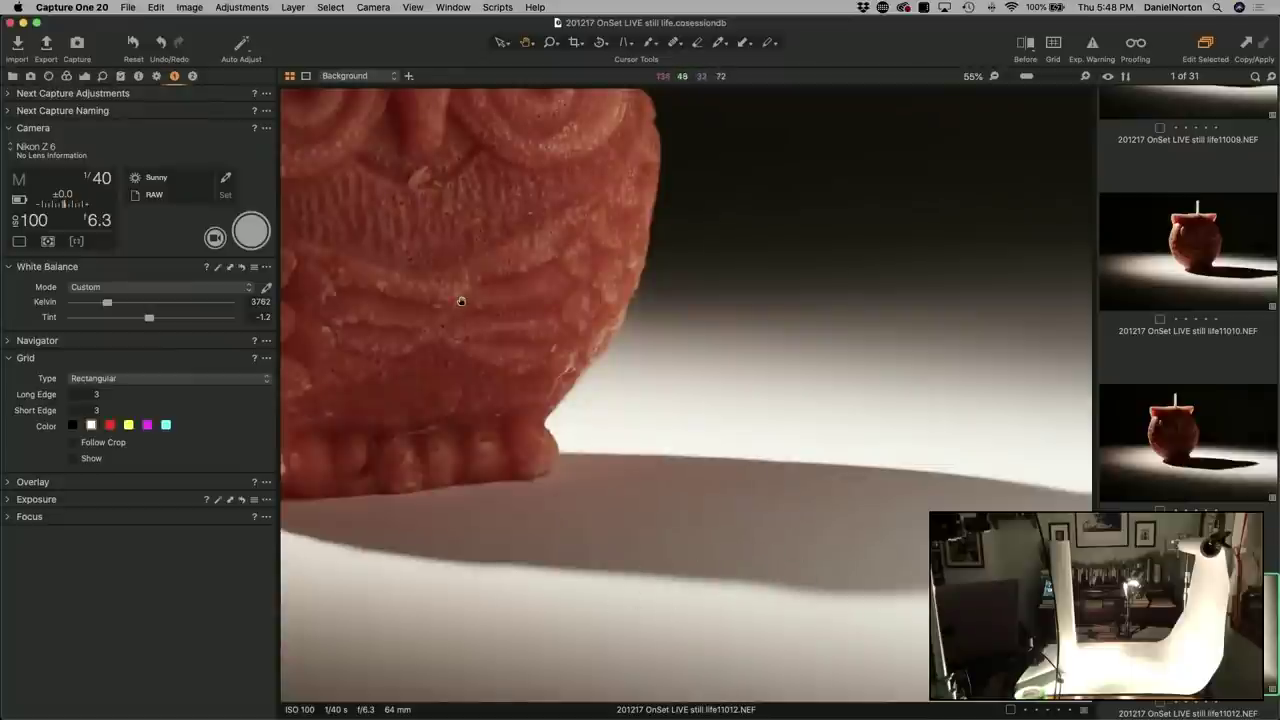
left_click_drag(461, 301, 599, 298)
double_click(539, 352)
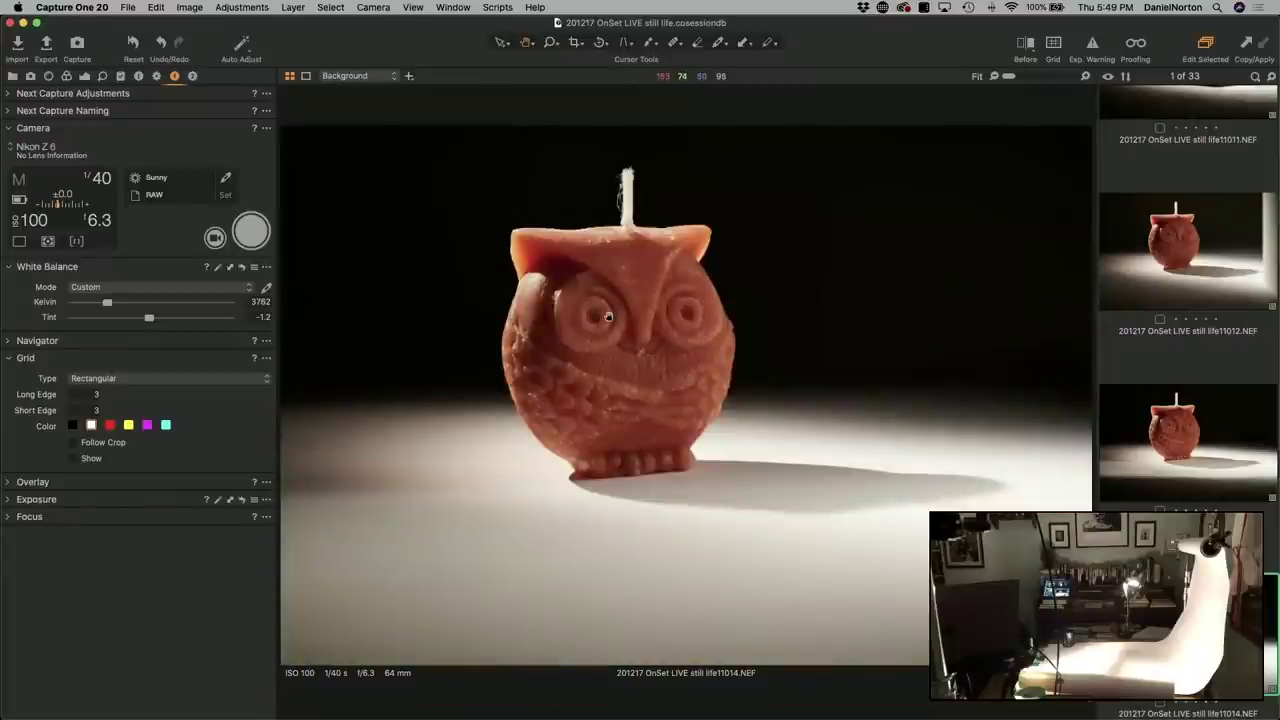
Inspect the owl's eye at 100% in frame still life11014, and compare it with frame still life11011 zoomed in and in full view.
left_click(608, 317)
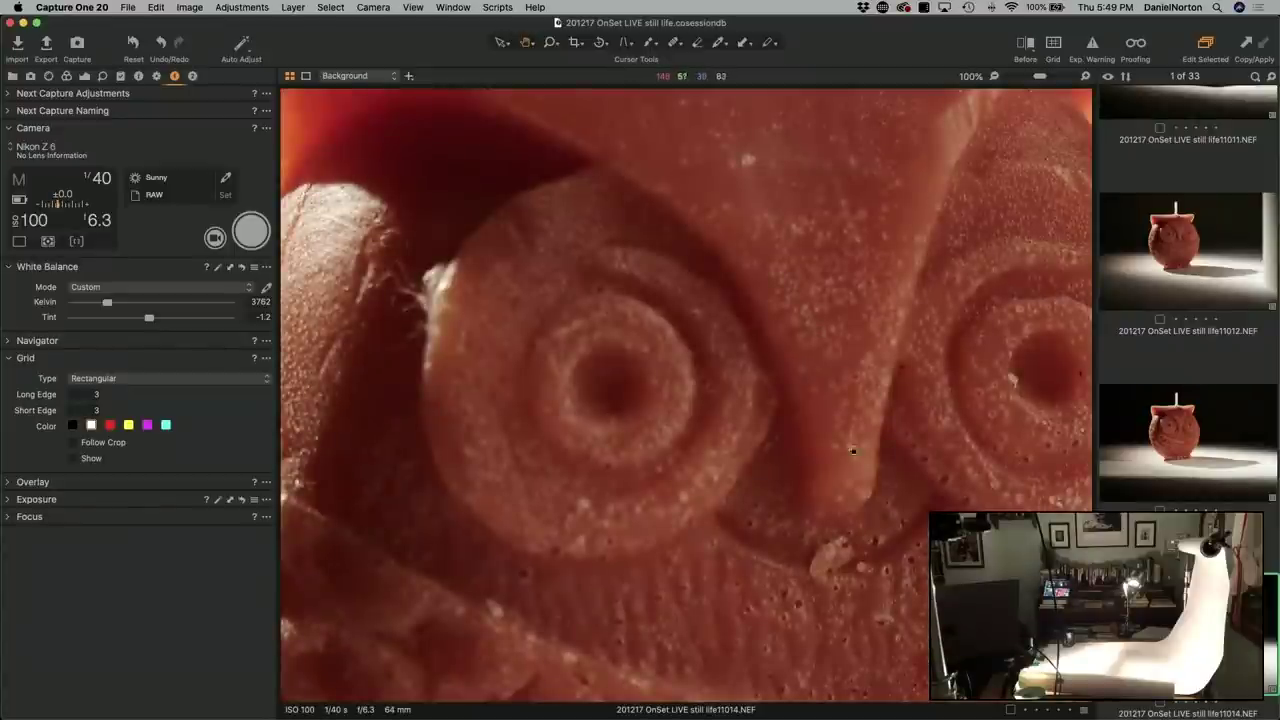
scroll(1176, 285, "up", 2)
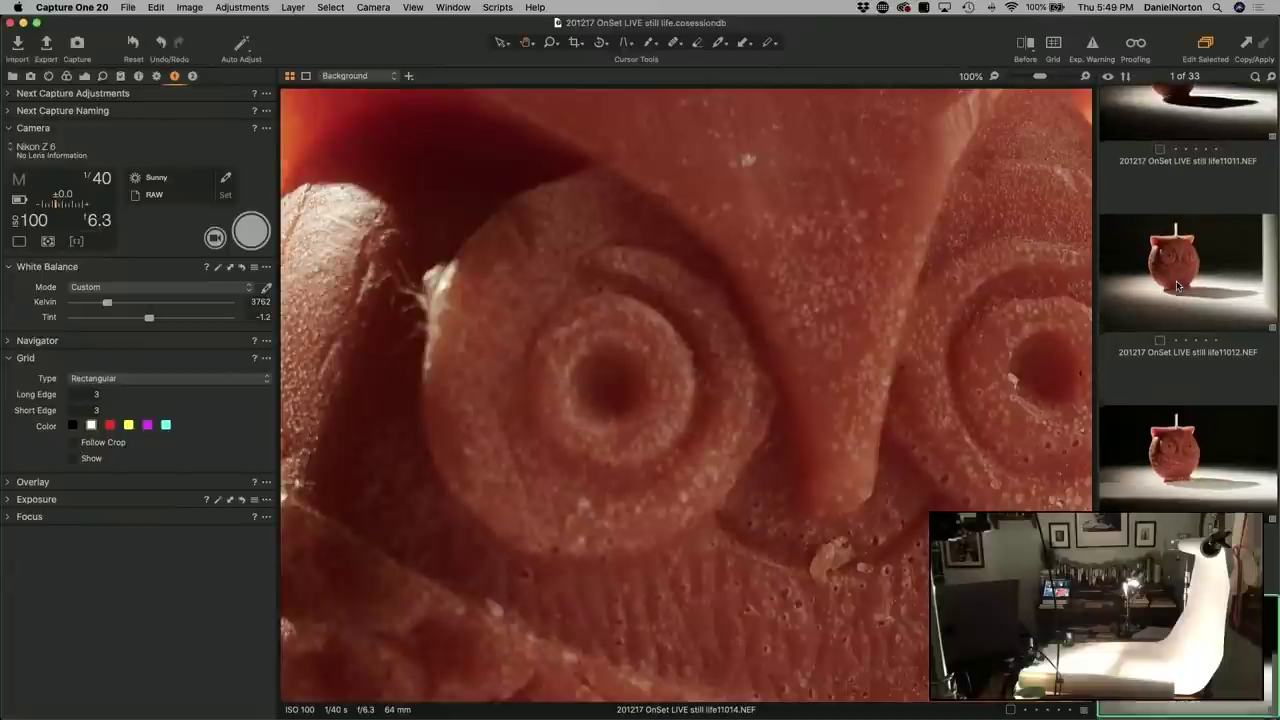
scroll(1175, 297, "up", 8)
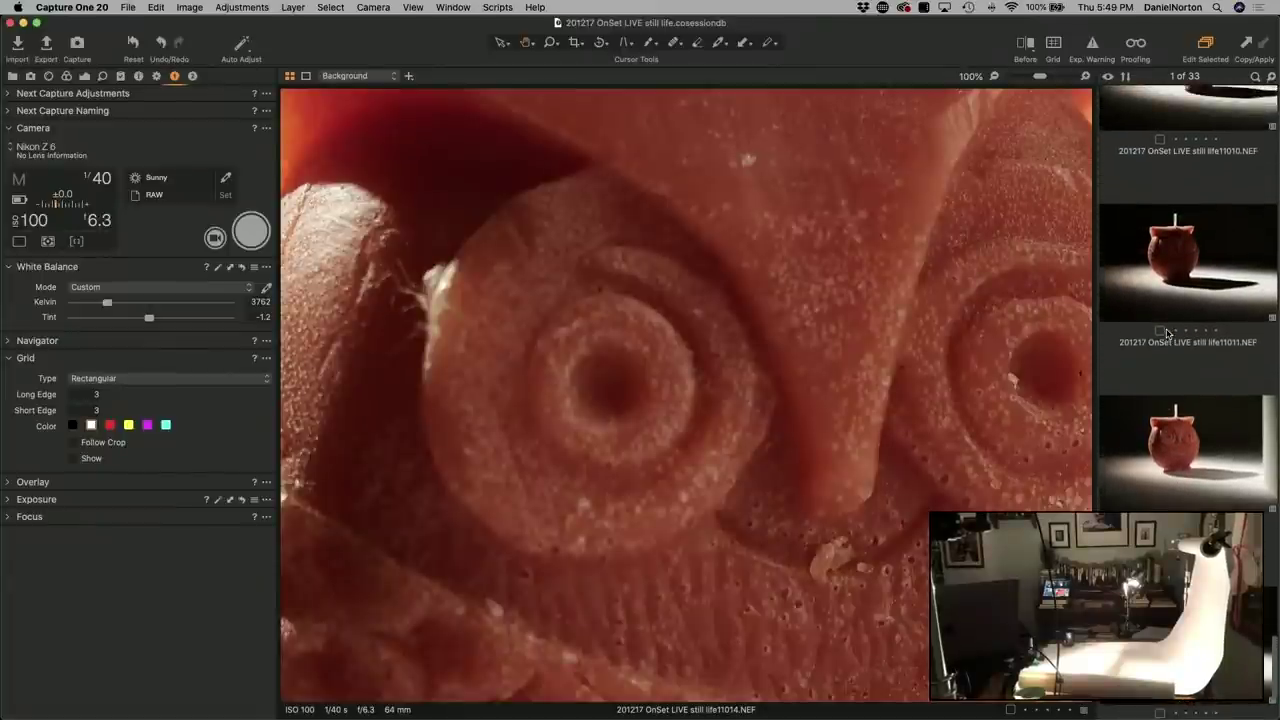
left_click(1166, 273, "super")
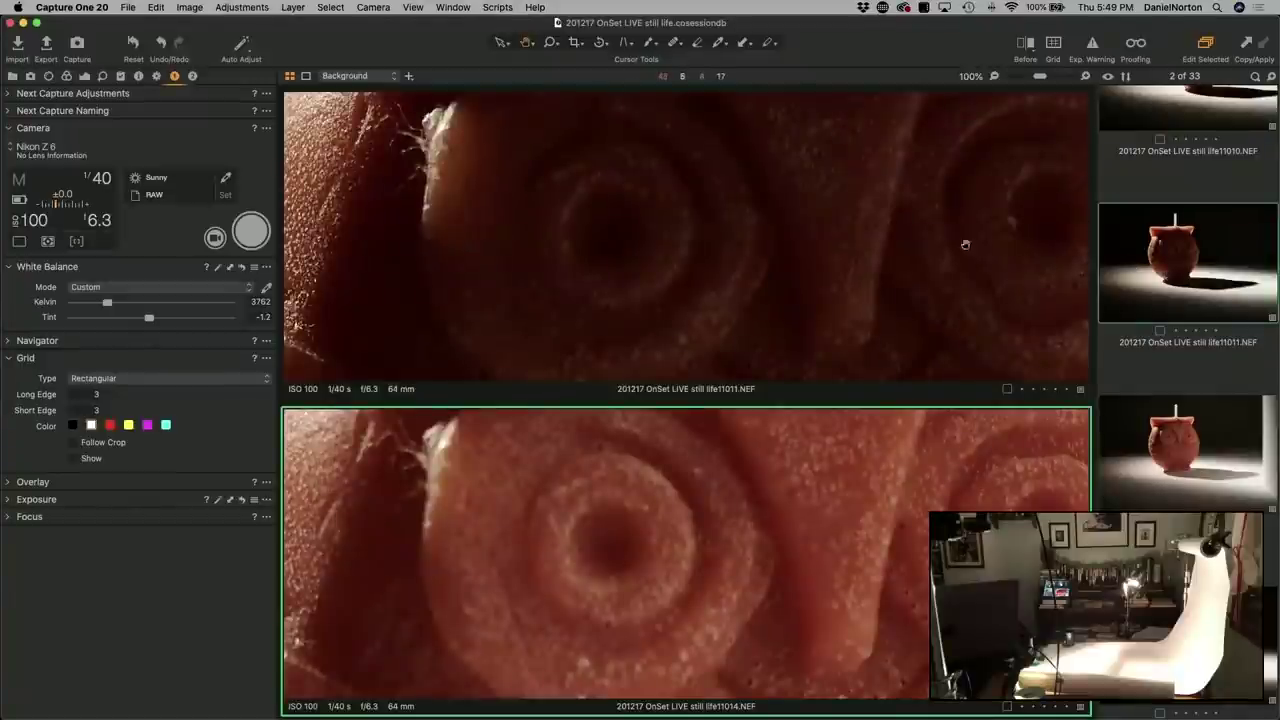
left_click(823, 260)
left_click(672, 590)
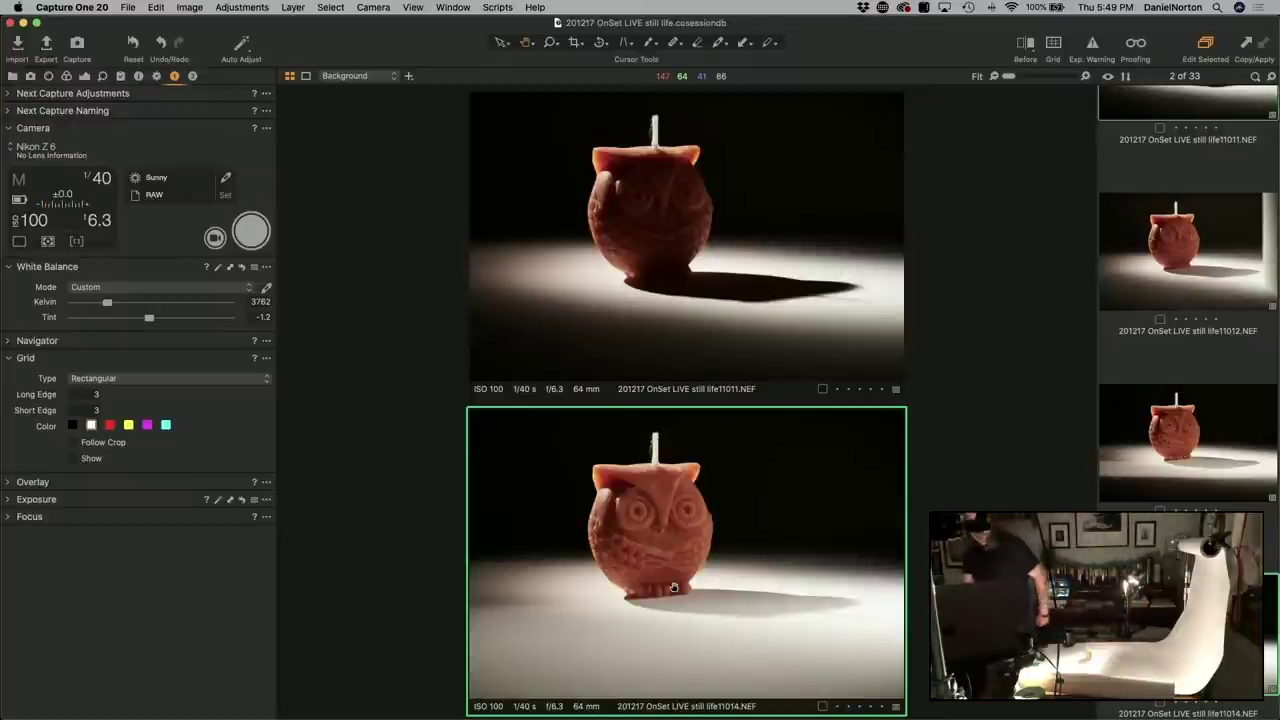
Preview the owl's new lighting in Live View, and examine its face up close in frame still life11015.
left_click(215, 238)
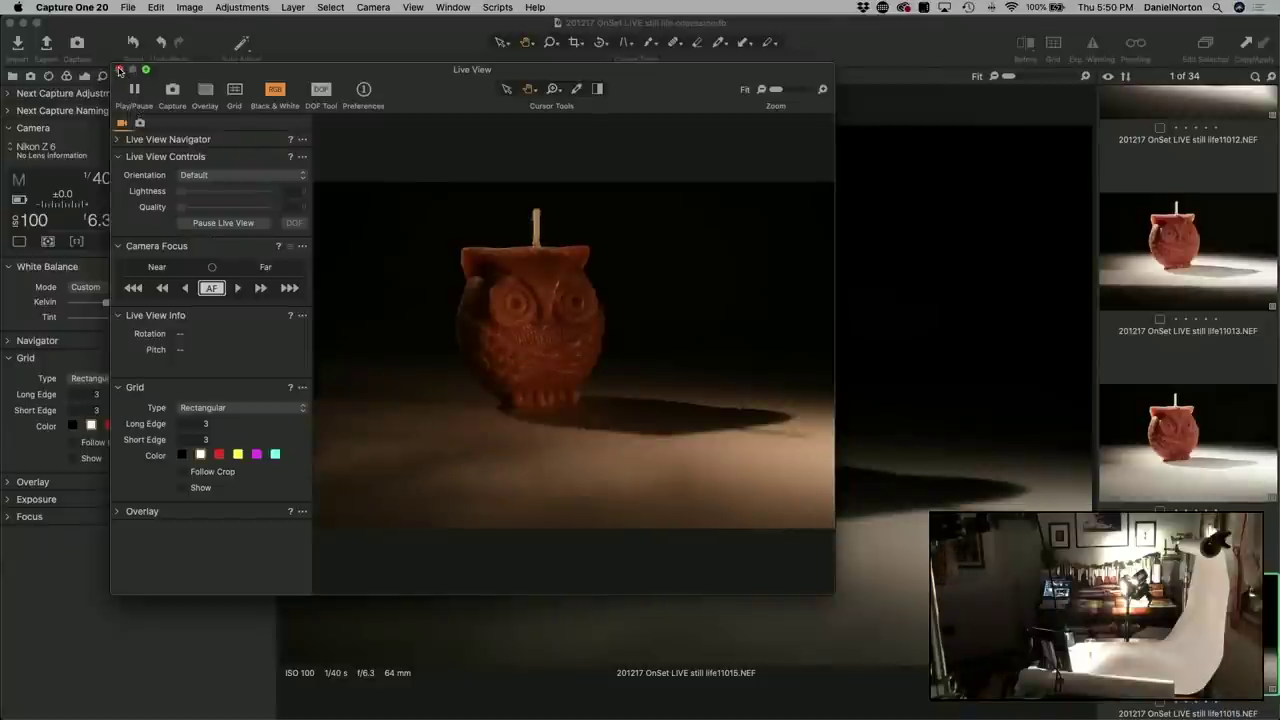
left_click(119, 70)
scroll(635, 329, "up", 3)
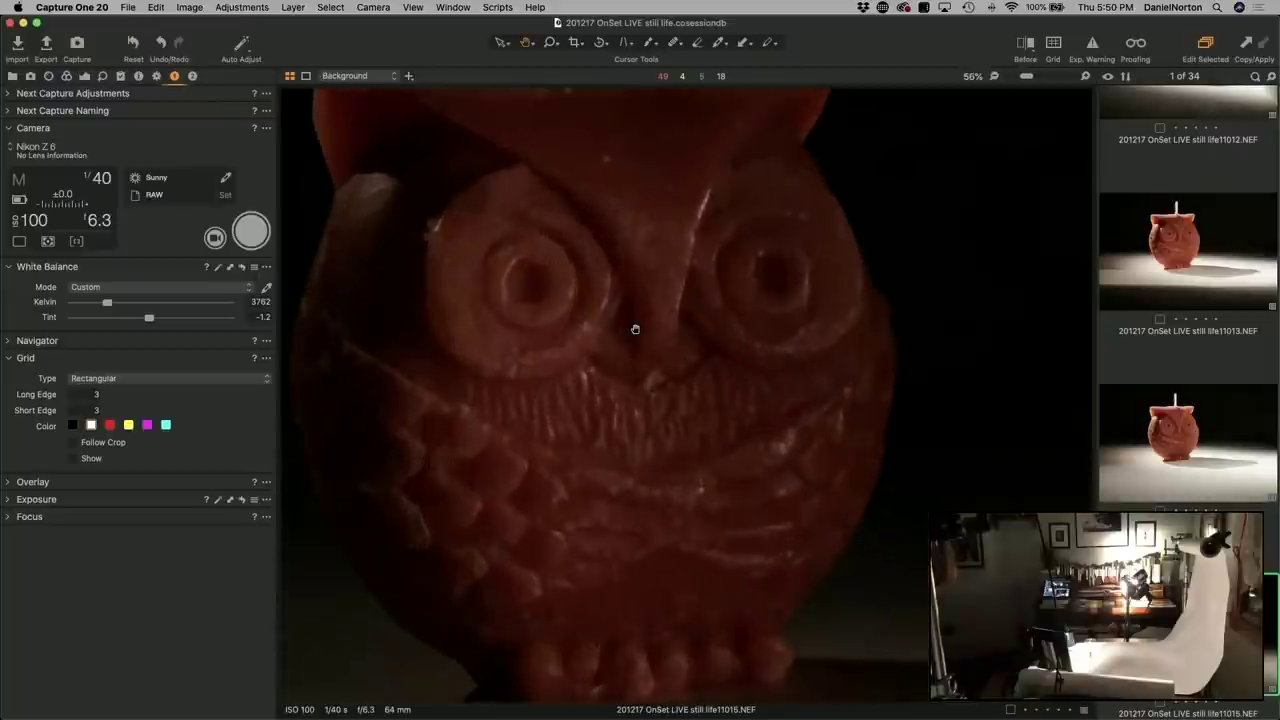
scroll(635, 329, "down", 4)
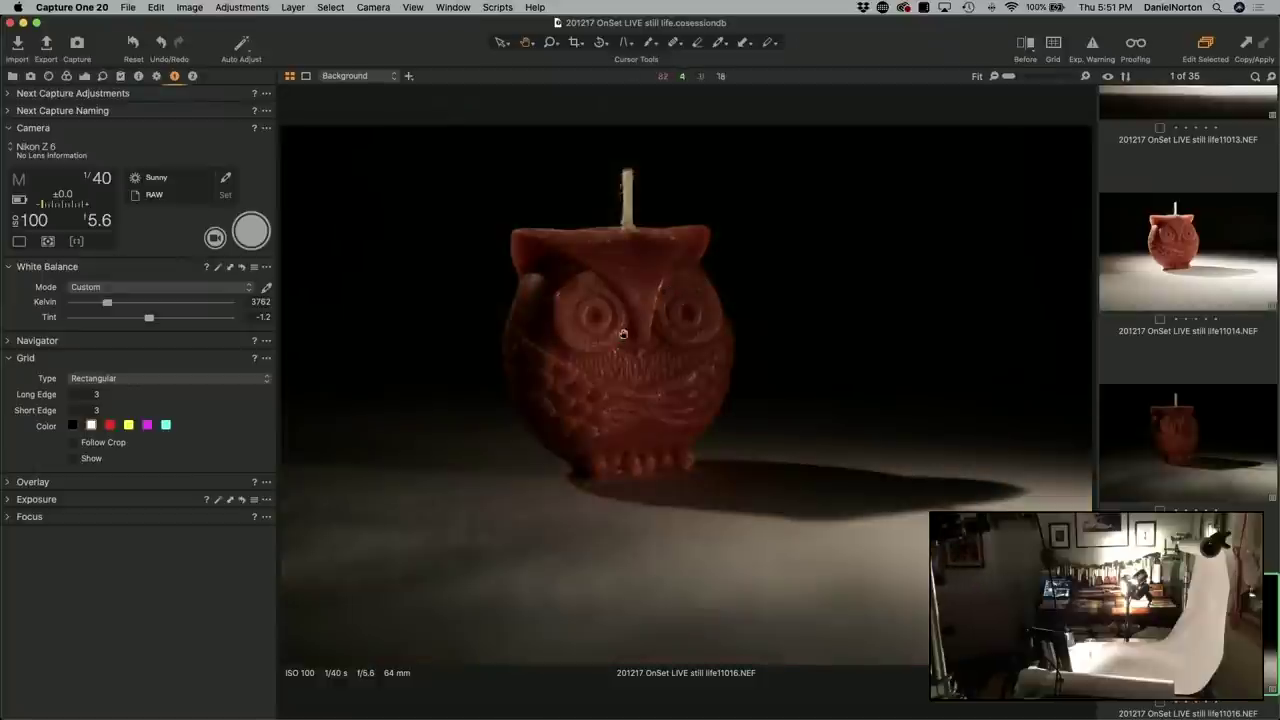
Inspect the owl's eyes, base and background surface texture at 100% in frame still life11016.
left_click(622, 333)
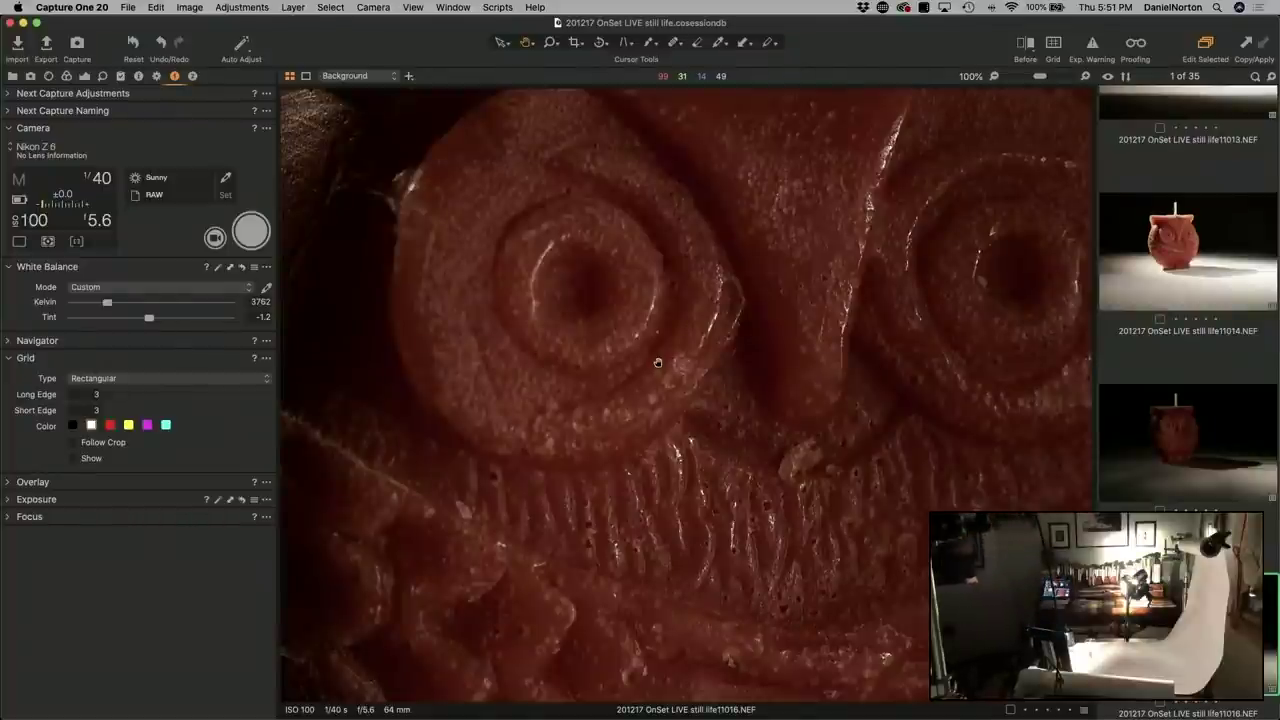
left_click_drag(658, 362, 541, 476)
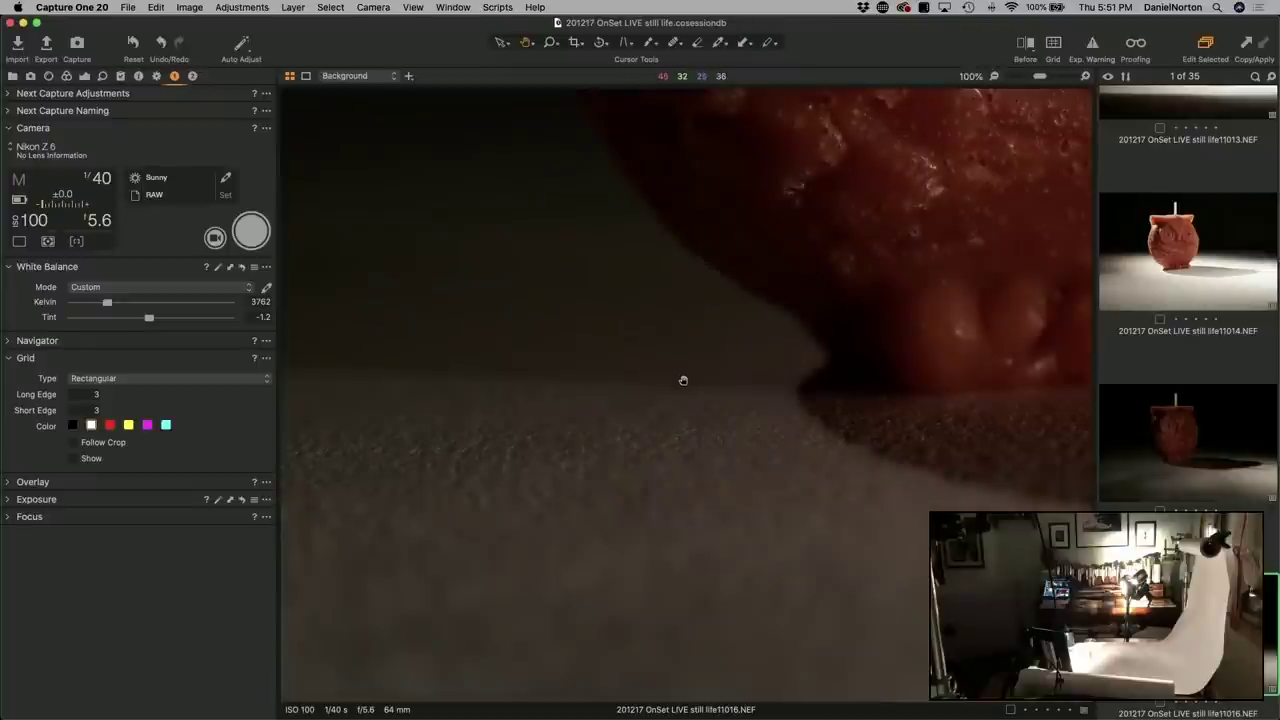
scroll(683, 379, "up", 2)
left_click_drag(695, 397, 720, 417)
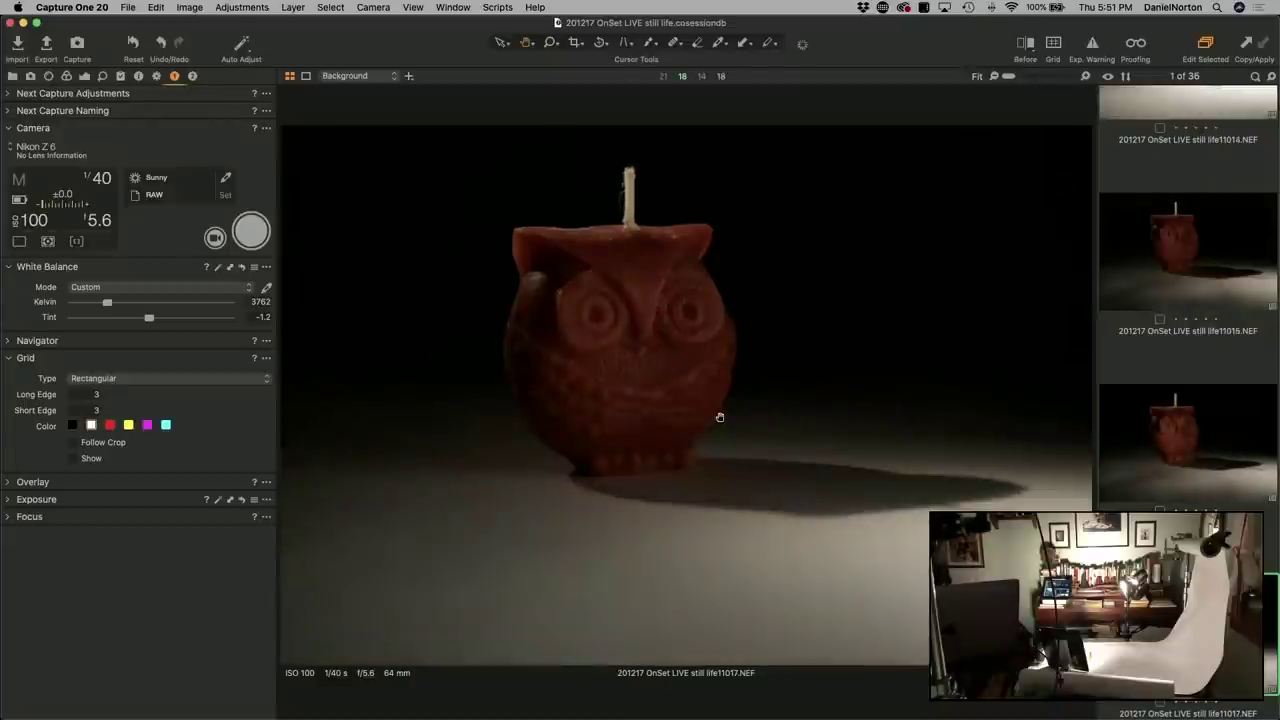
Inspect the owl's eye at 100% in frame still life11017, and examine the shadow edge at its base up close.
left_click(615, 323)
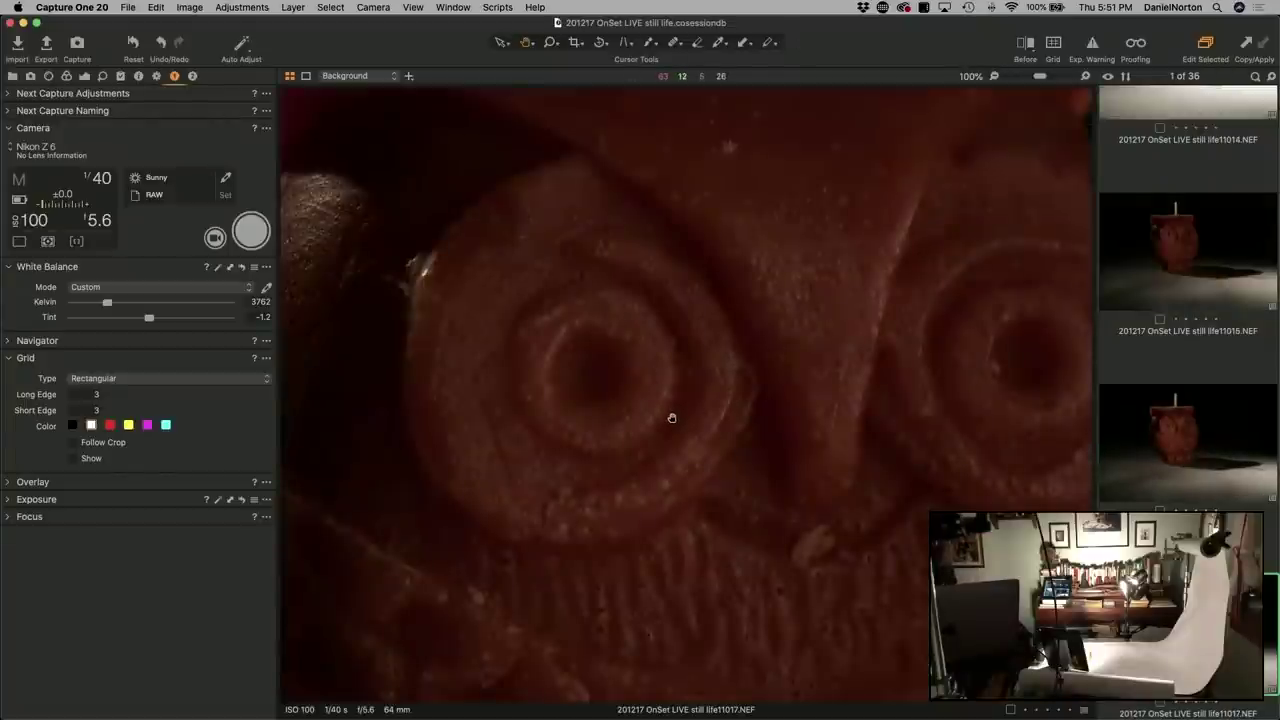
left_click(672, 418)
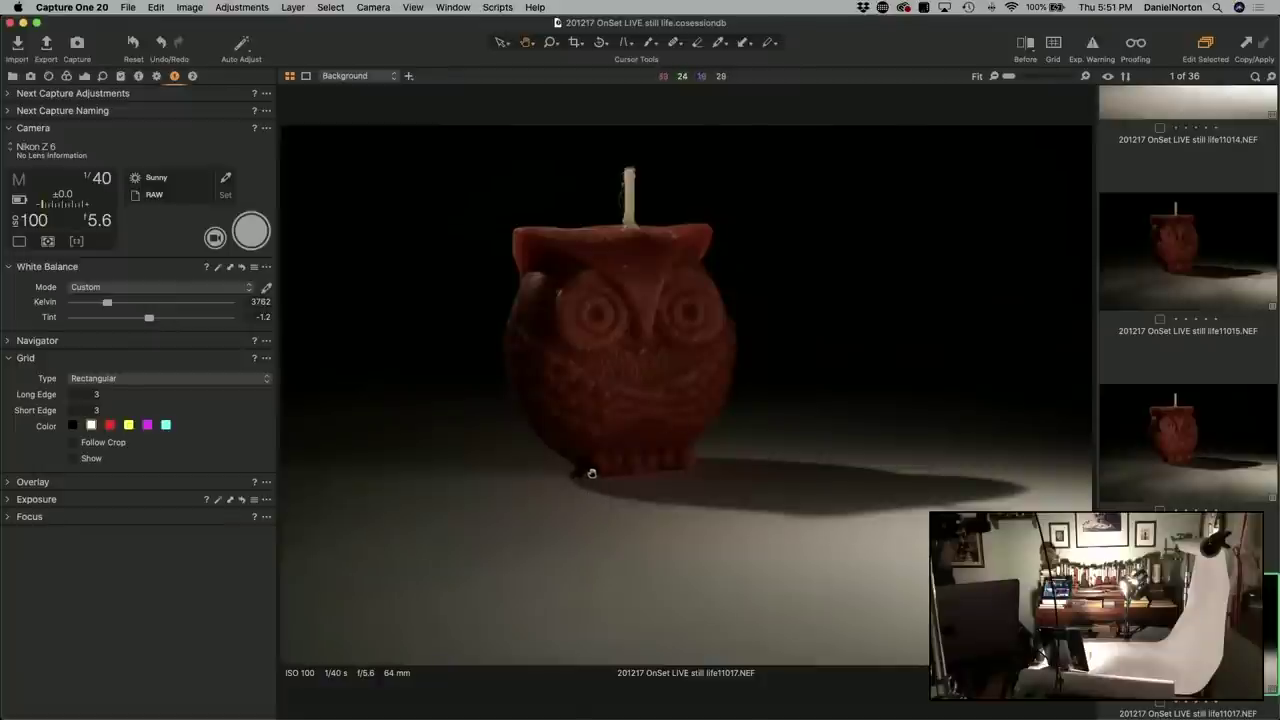
scroll(591, 473, "up", 5)
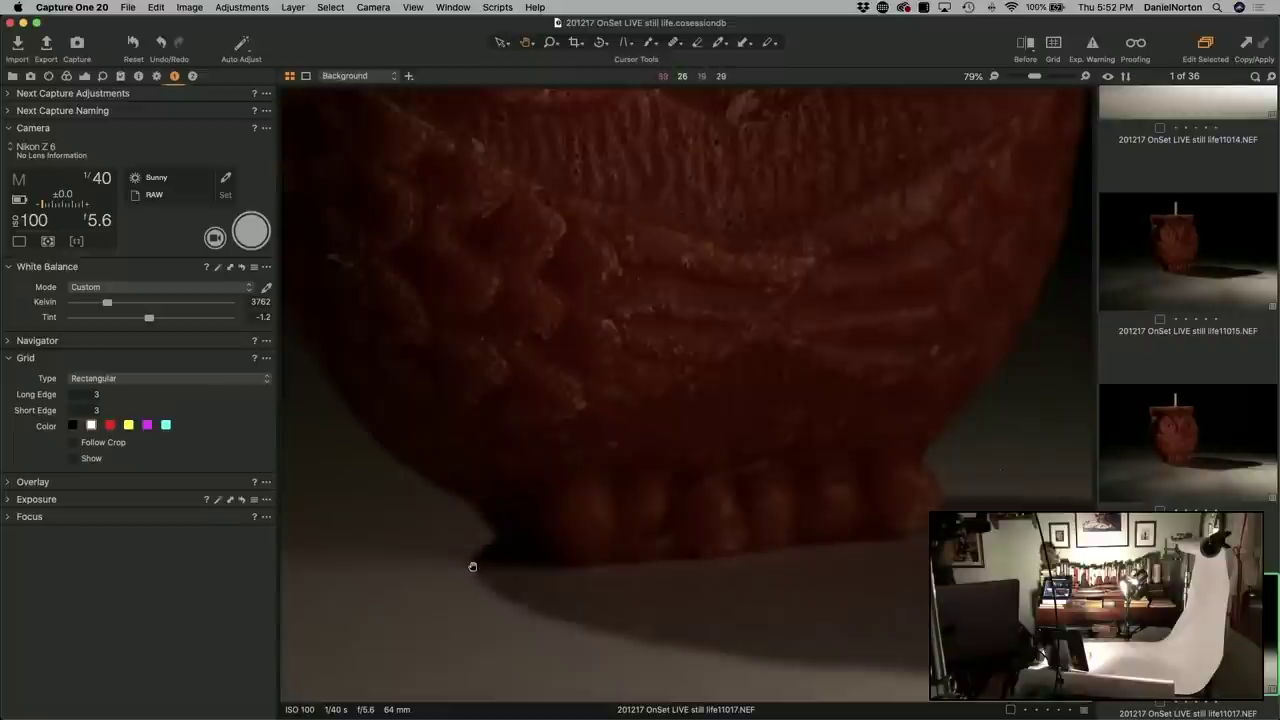
left_click(472, 567)
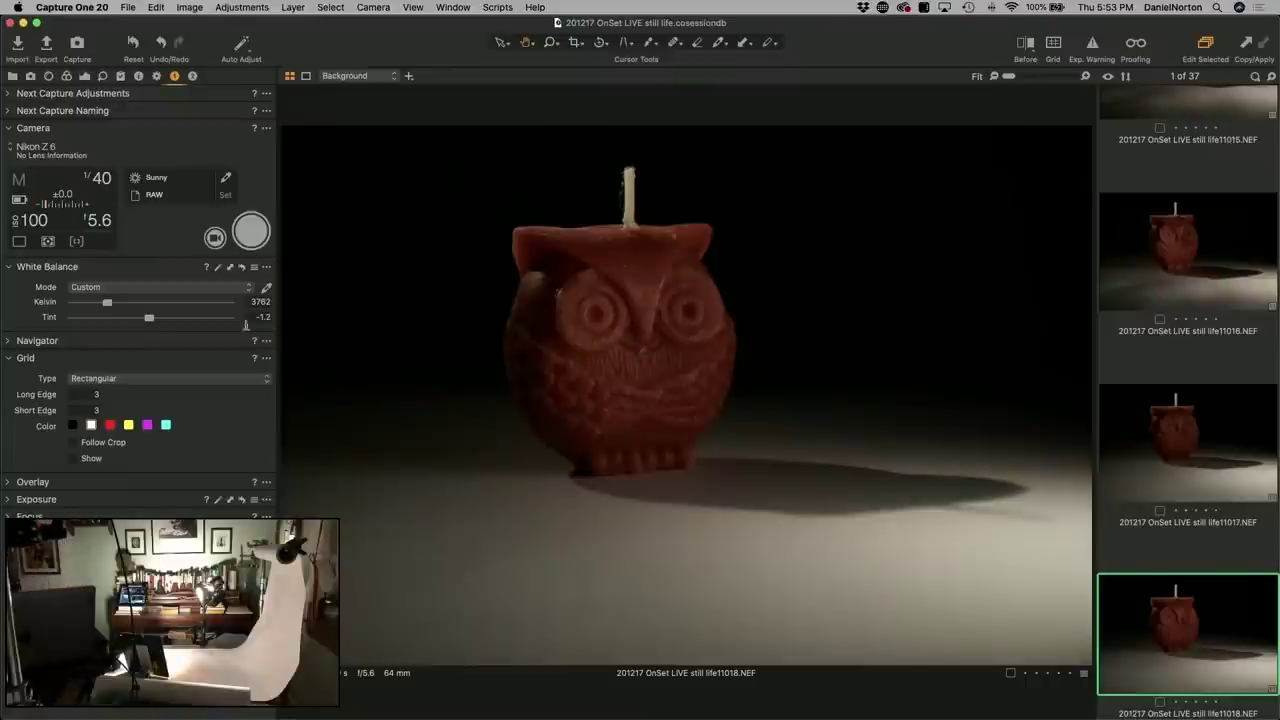
Check the owl candle in Live View, review the lit candle in frame still life11019, and reopen Live View.
left_click(224, 232)
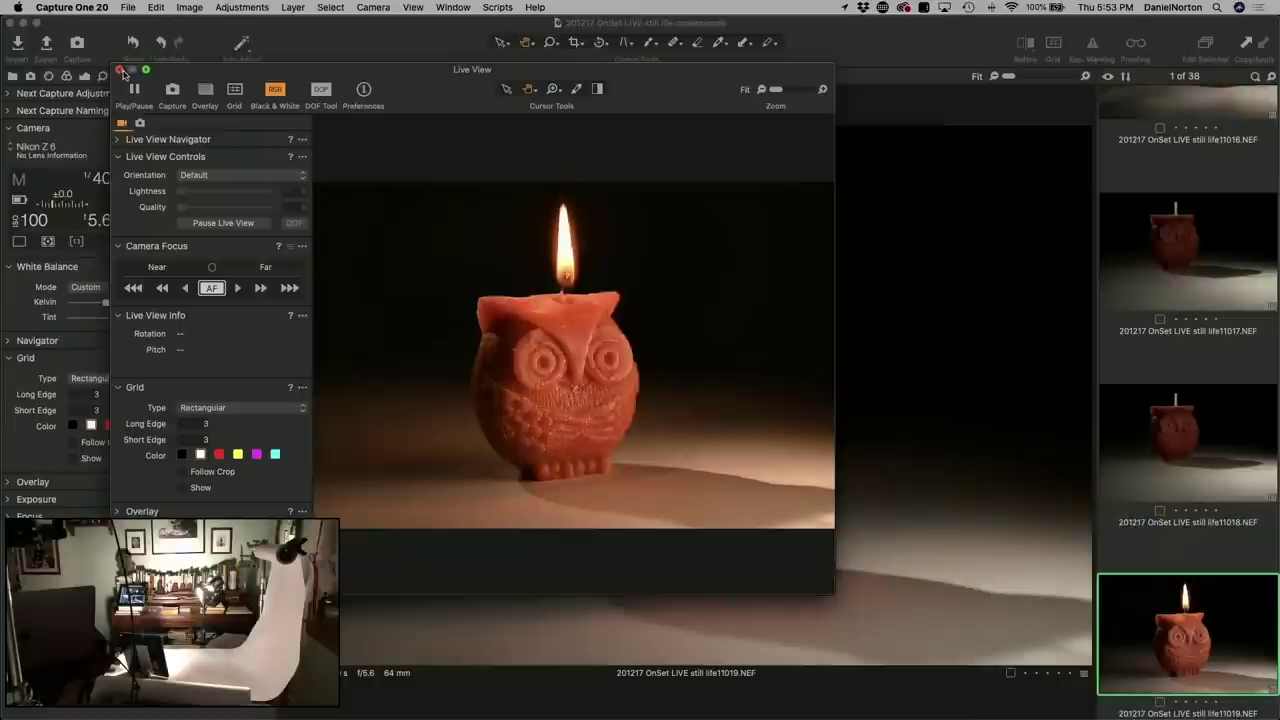
left_click(119, 70)
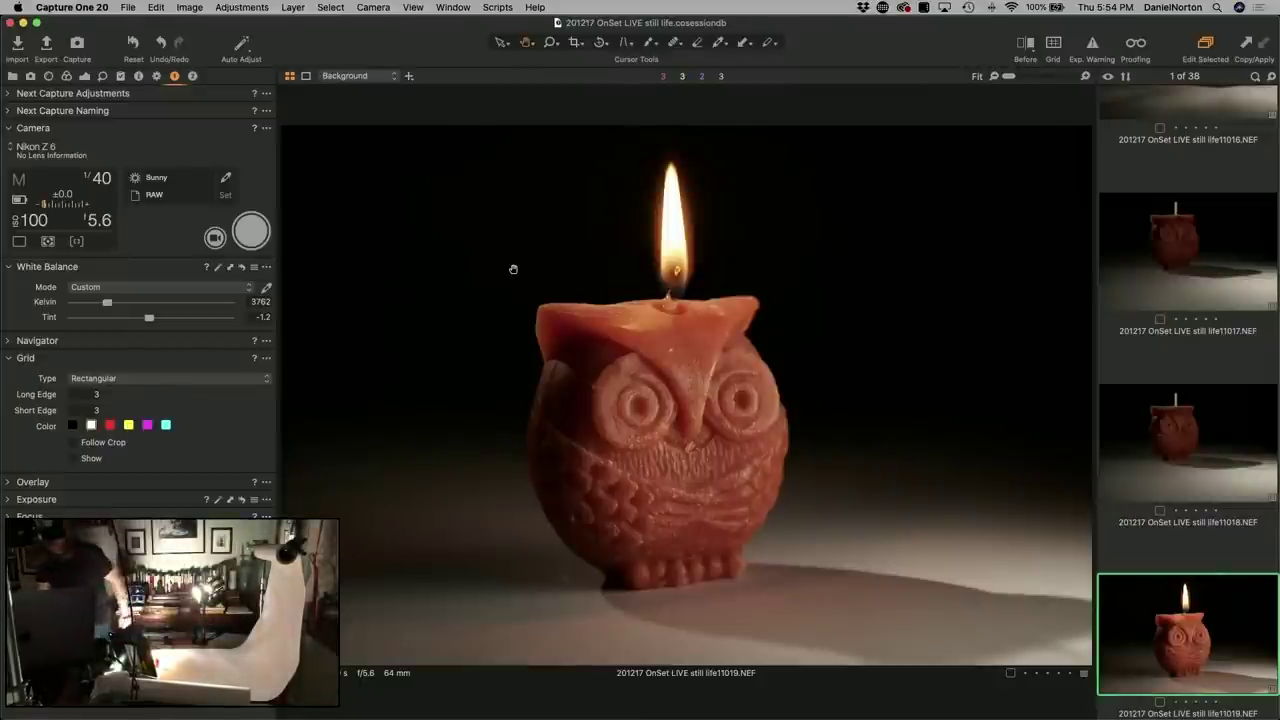
left_click(215, 238)
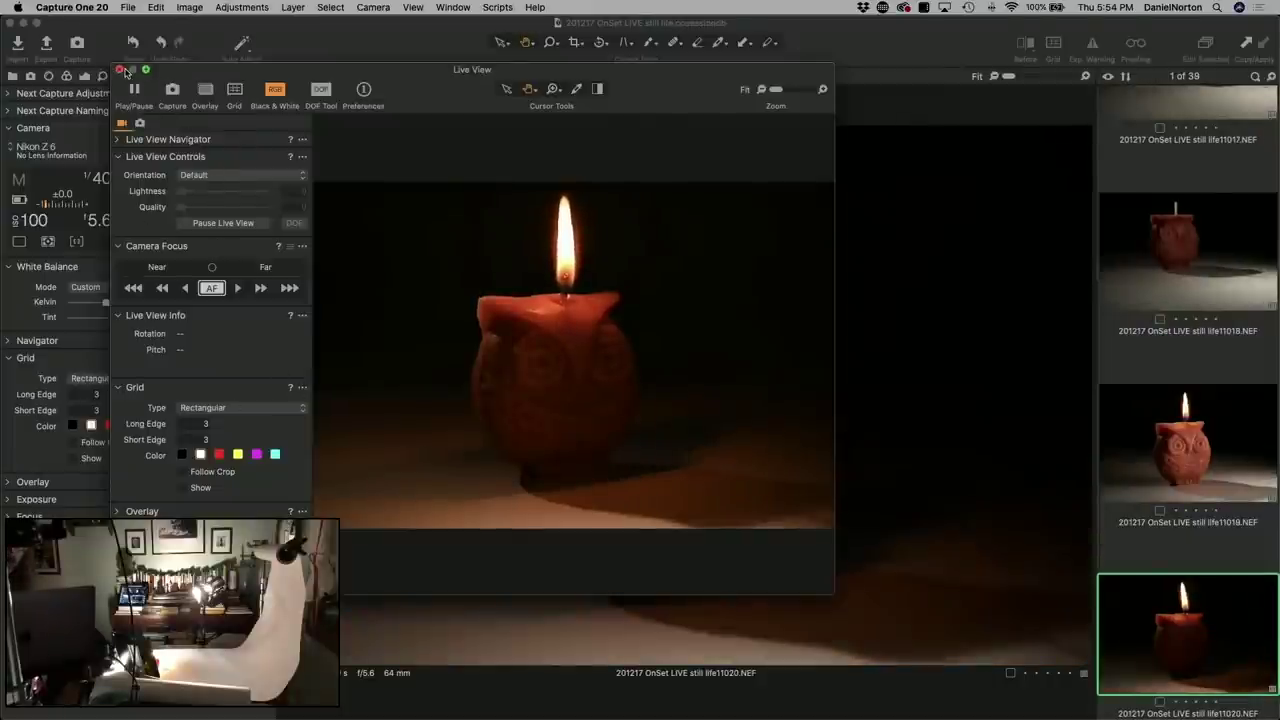
Close Live View and inspect the owl's shadowed eyes at 100% in frame still life11020.
left_click(120, 70)
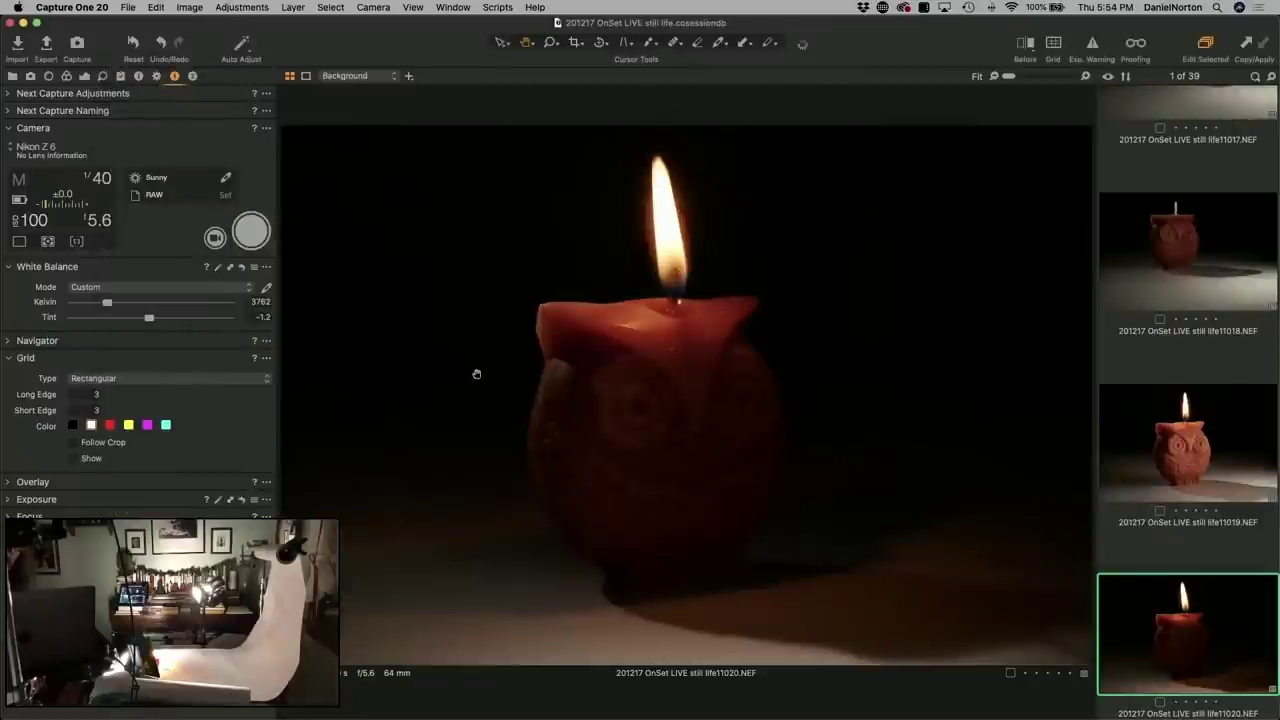
left_click(661, 400)
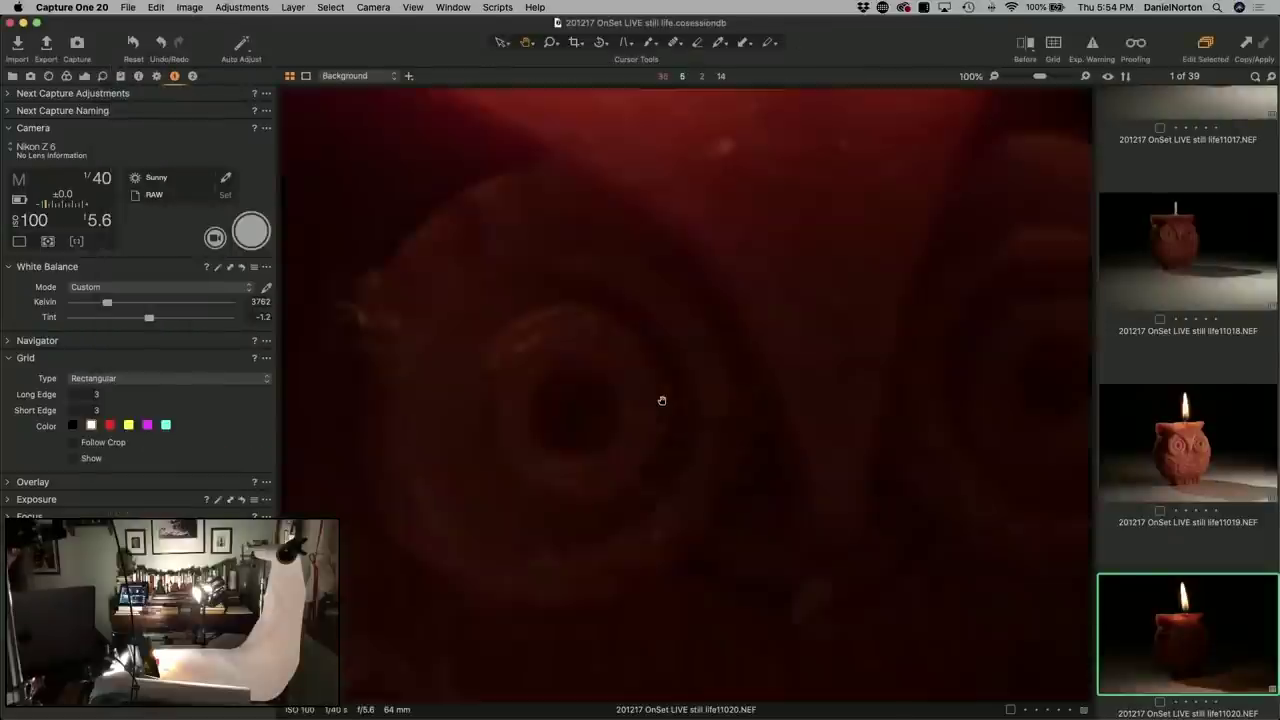
left_click(669, 458)
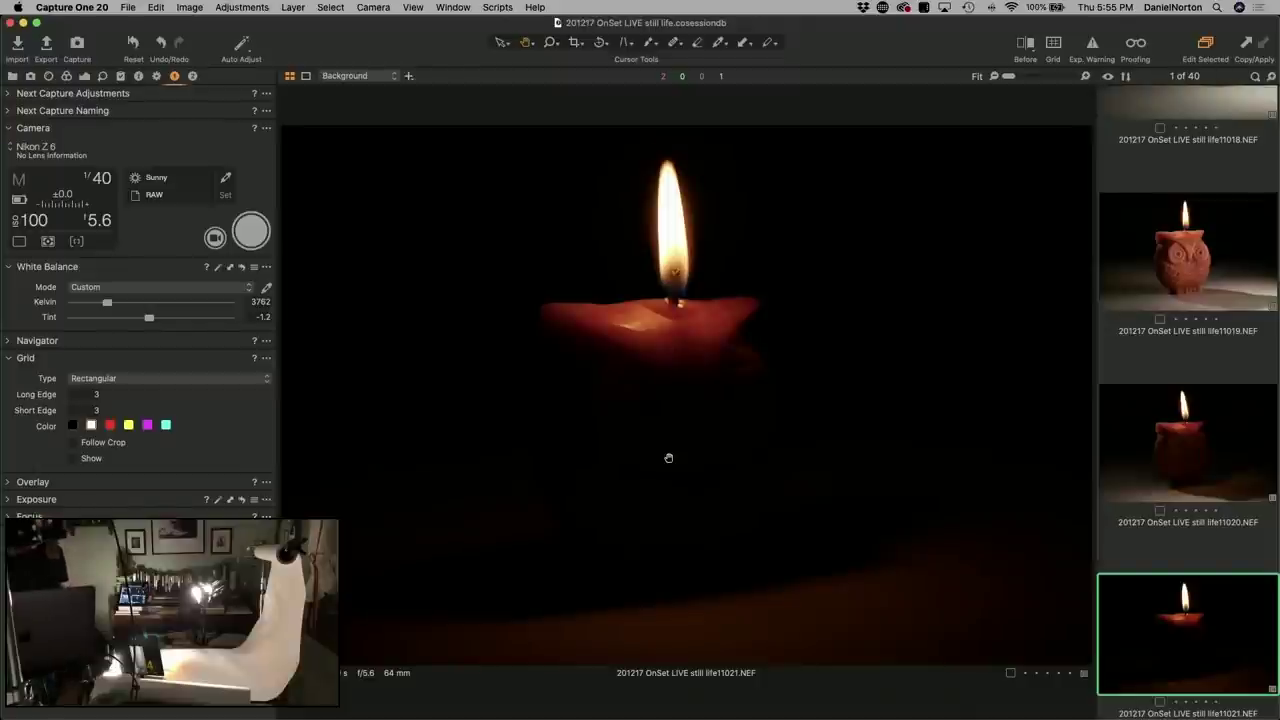
Frame the owl candle in Live View, capture it lit and with smoke after the flame goes out, and close Live View.
left_click(215, 237)
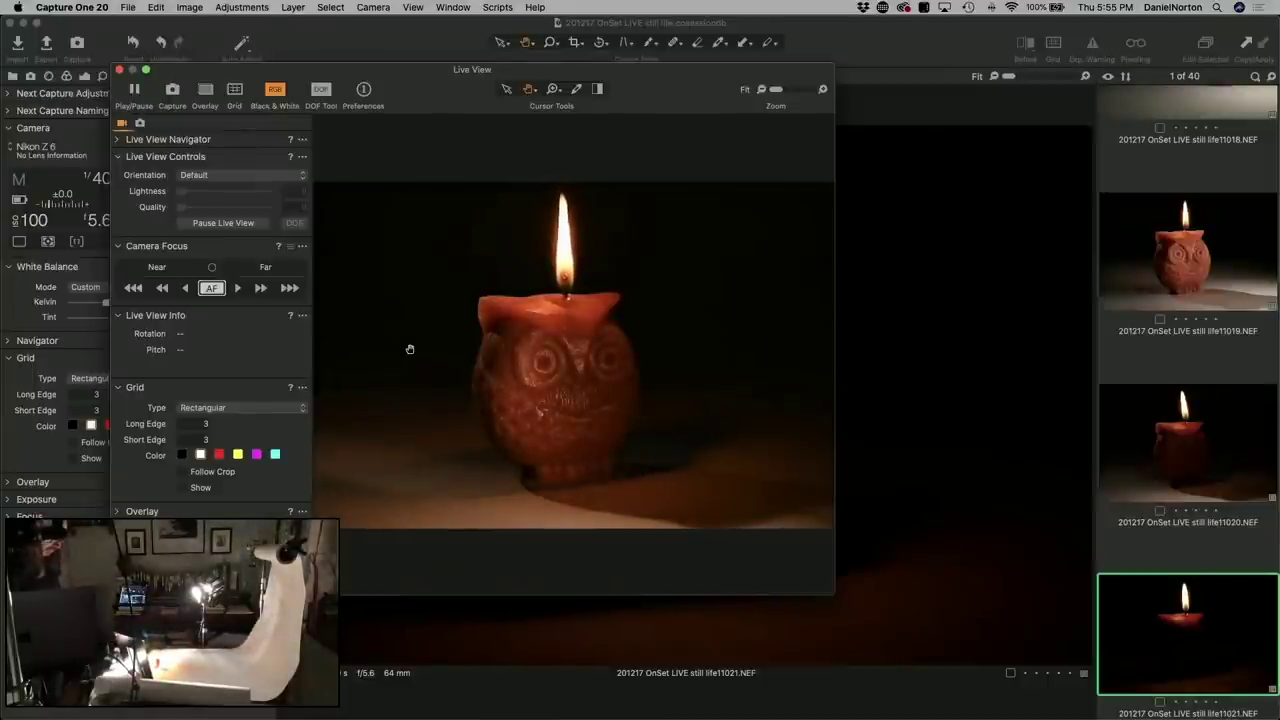
key("super+k")
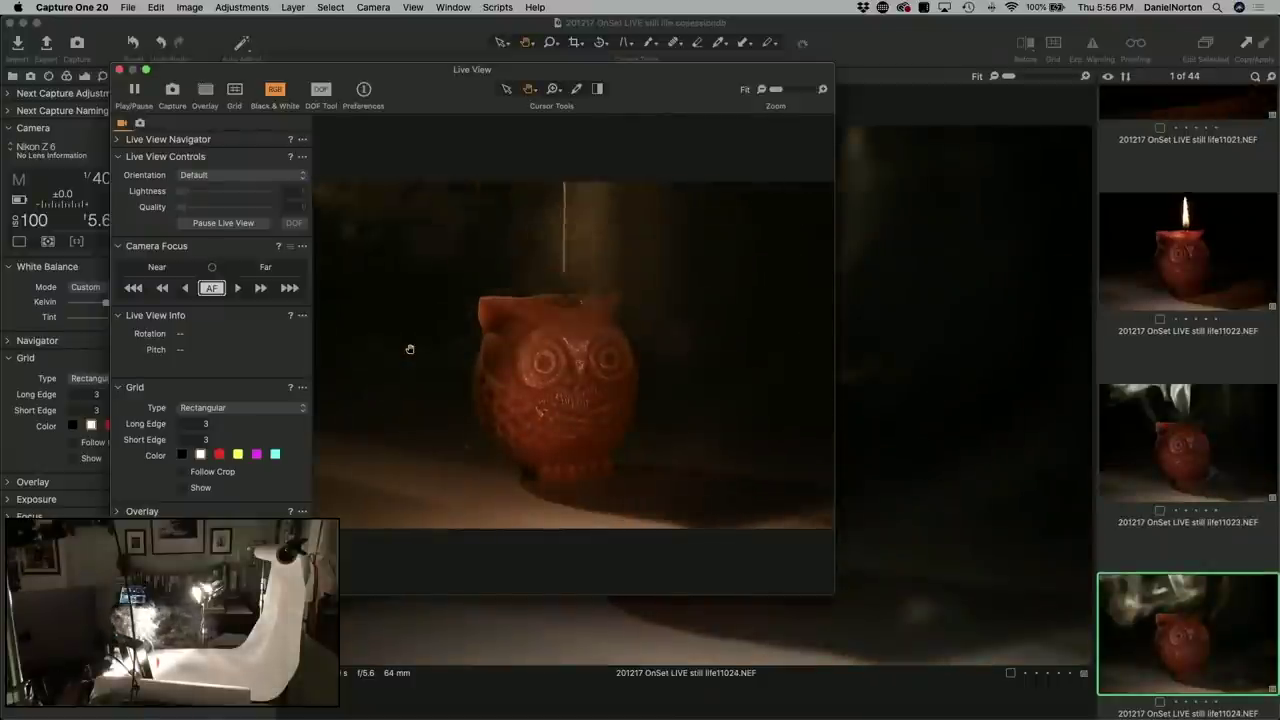
left_click(118, 69)
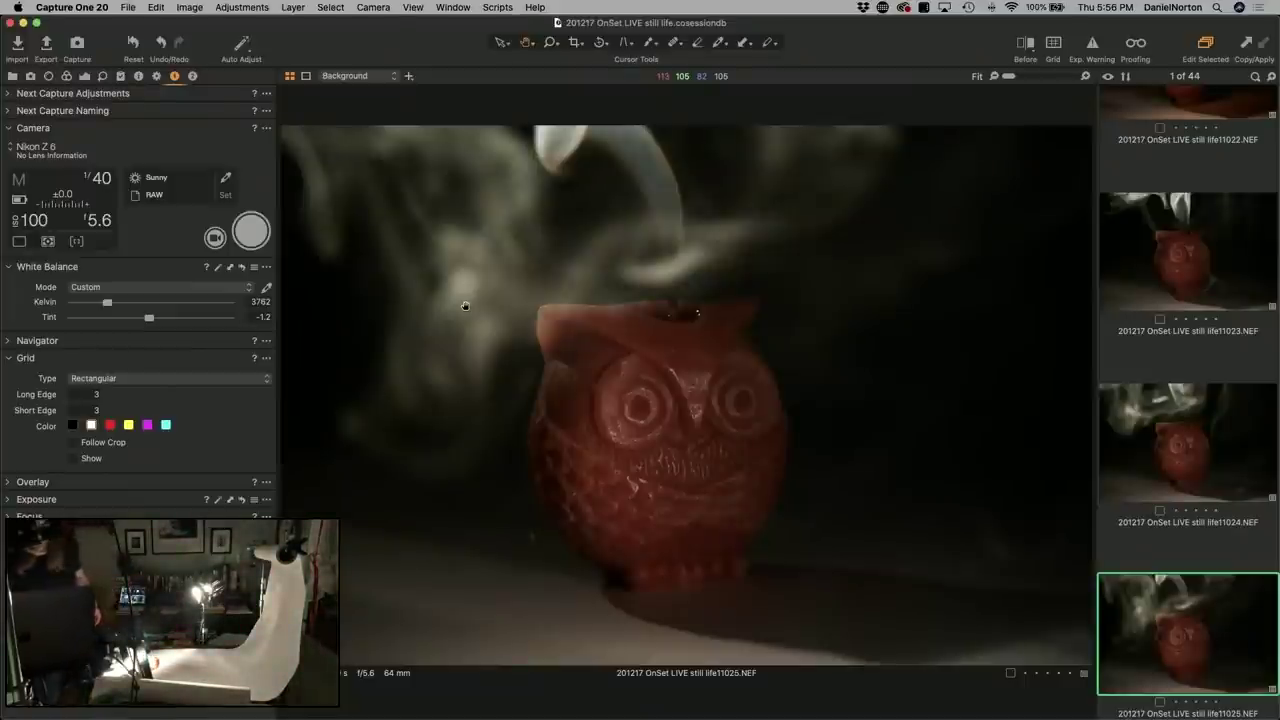
Step back through the smoke shots to compare the lit candle in frame still life11022 with the smoke in still life11023.
key("Up")
key("Up")
key("Up")
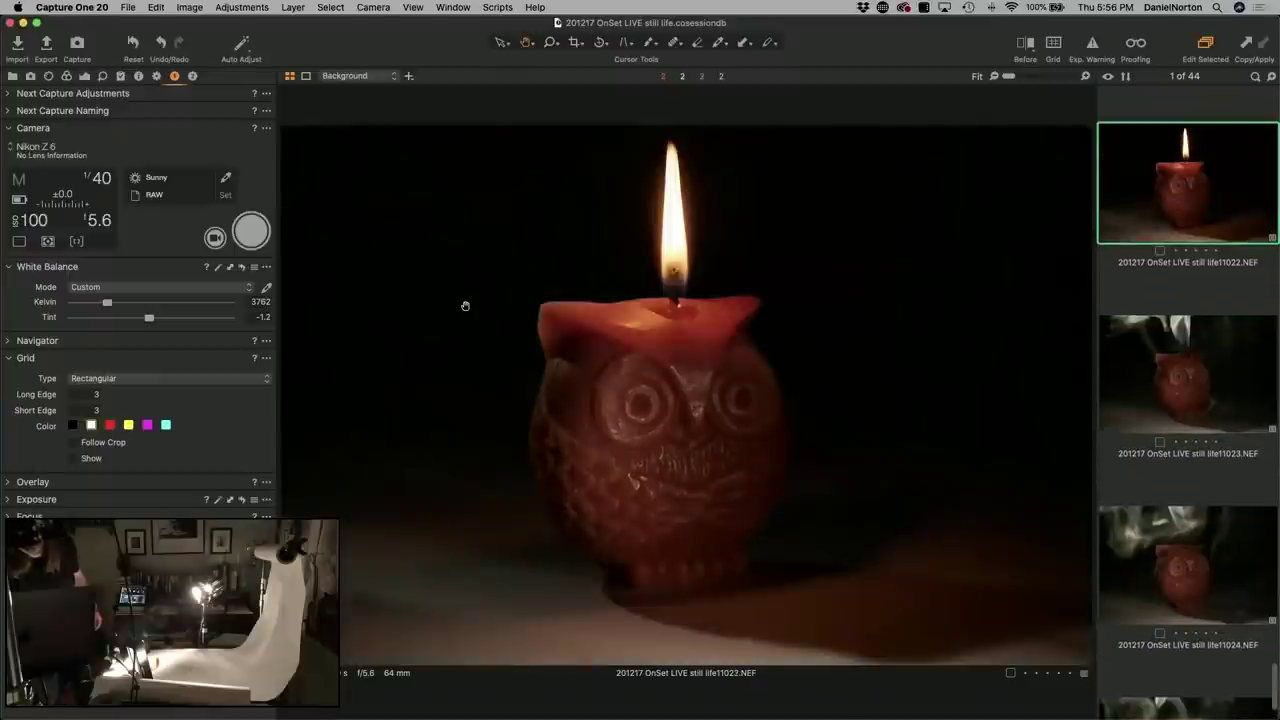
key("Down")
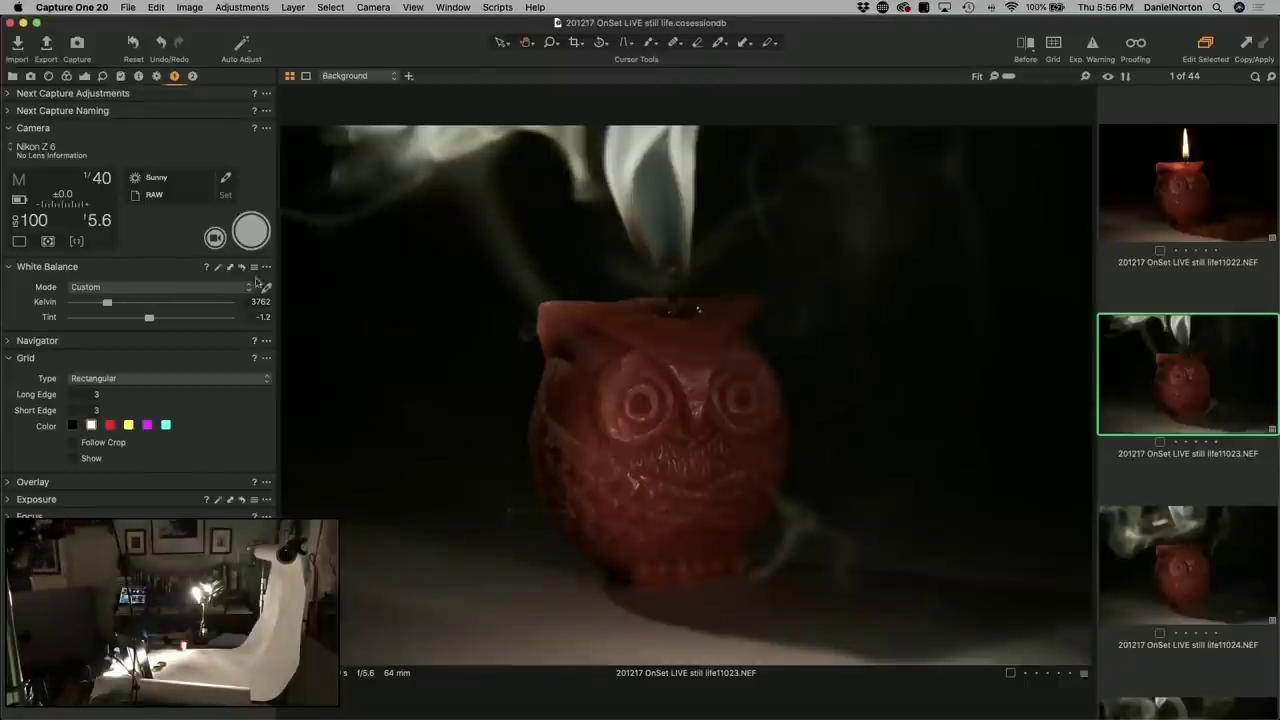
Preview the compass under striped light in Live View, and inspect its engraving at 100% in frame still life11026.
left_click(217, 241)
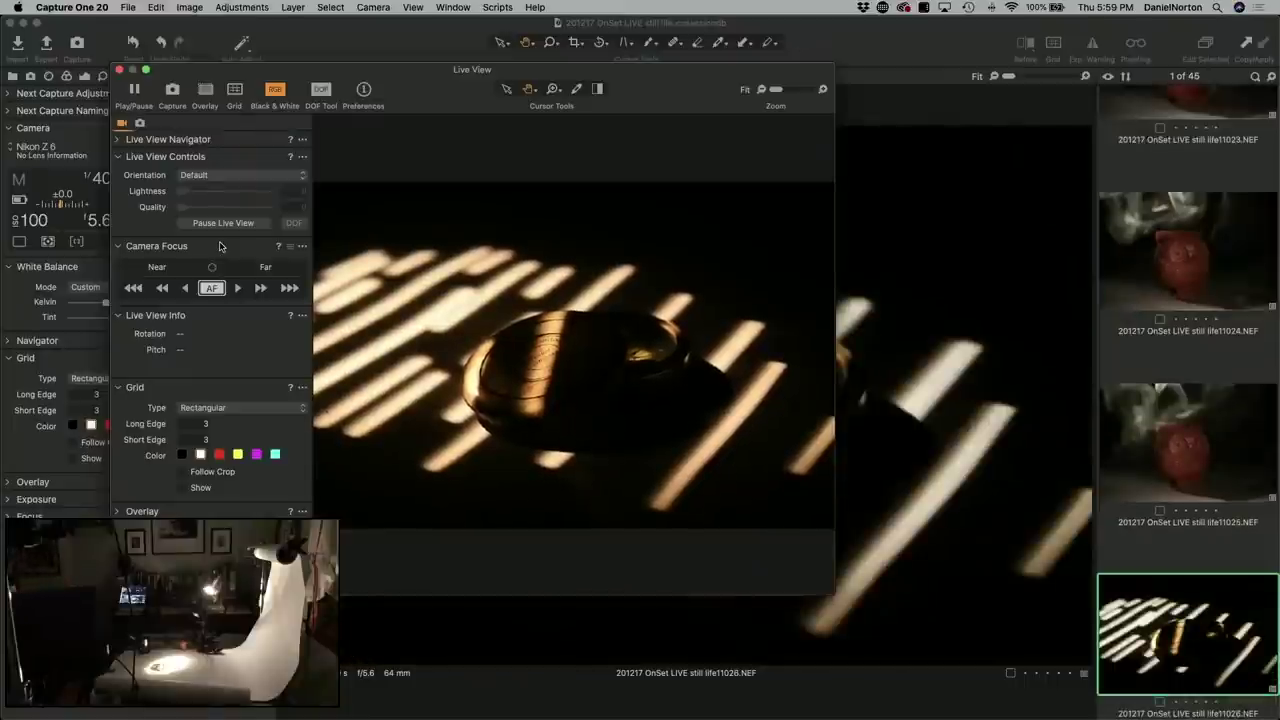
left_click(119, 69)
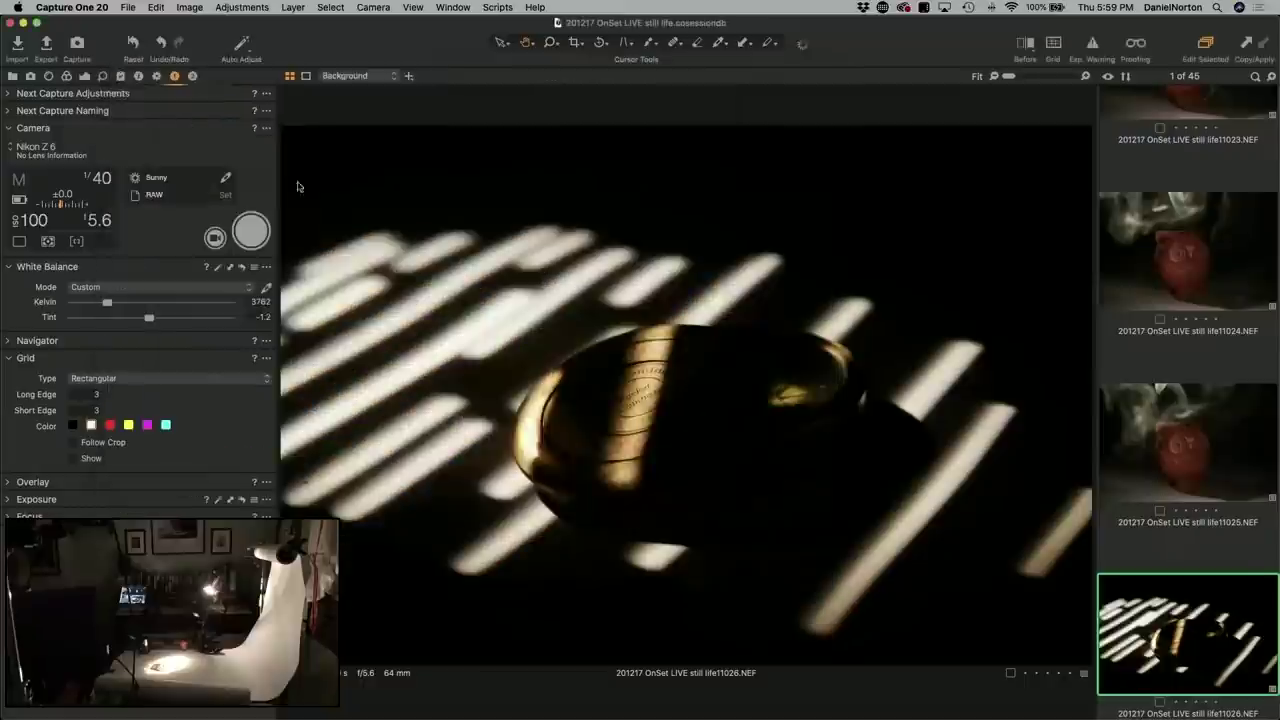
left_click(646, 397)
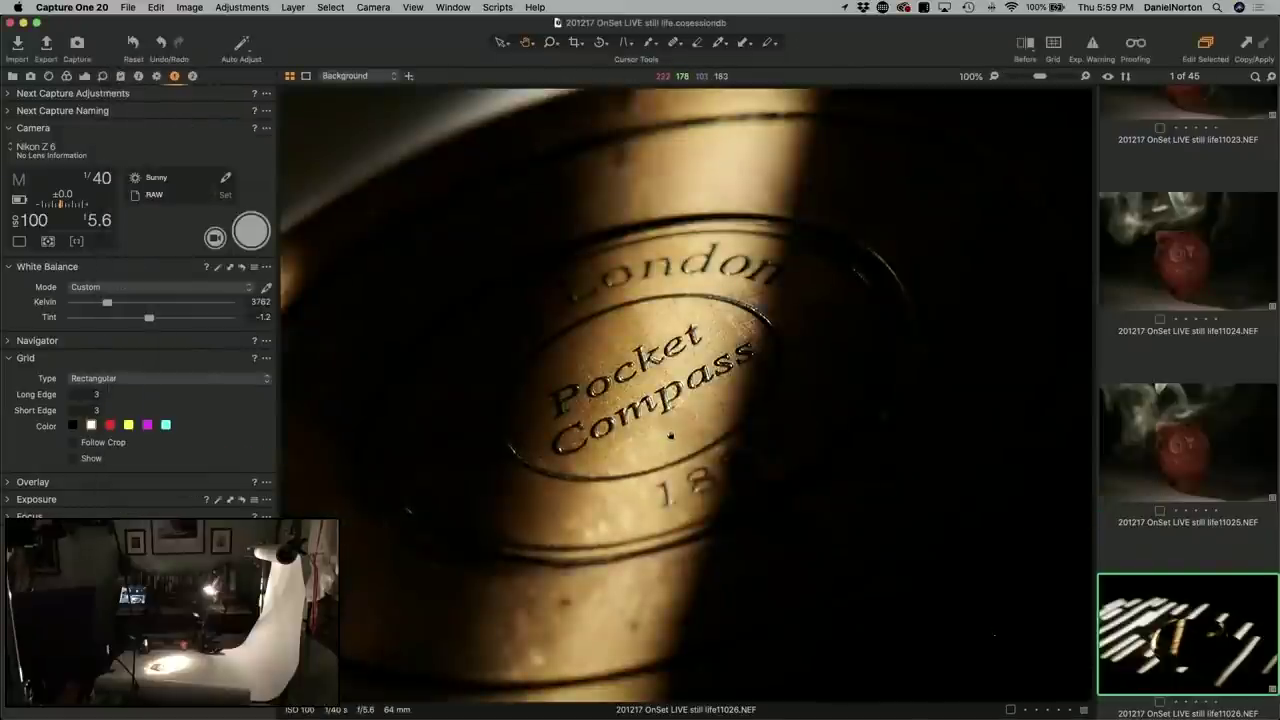
left_click(671, 432)
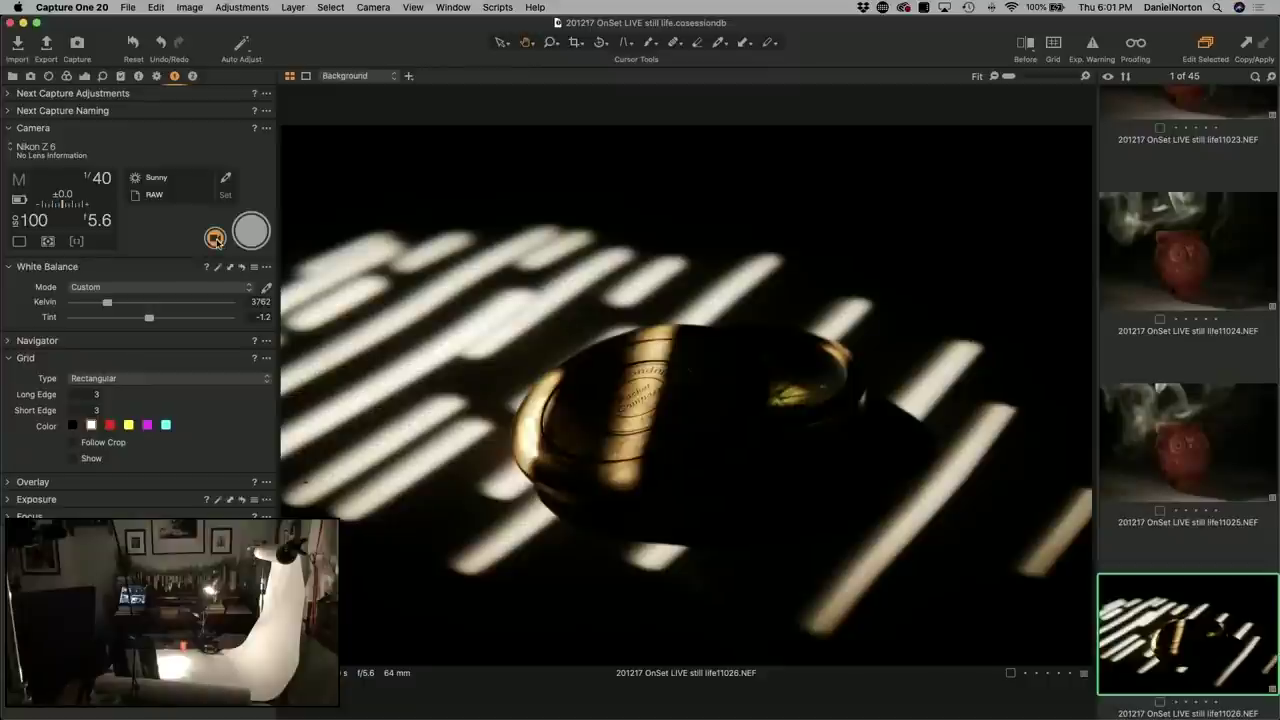
Check the compass in Live View, and inspect the shadow detail along the lid's ridged edge at 100% in frame still life11027.
left_click(215, 238)
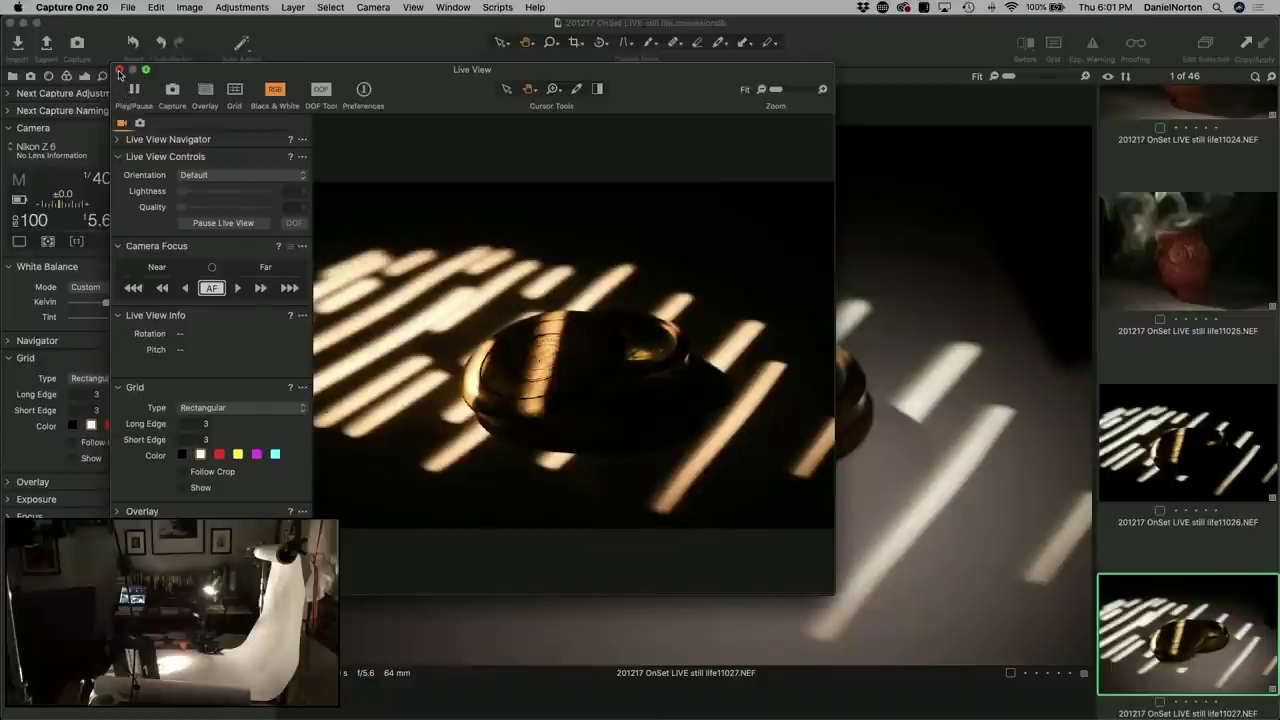
left_click(119, 70)
left_click(720, 404)
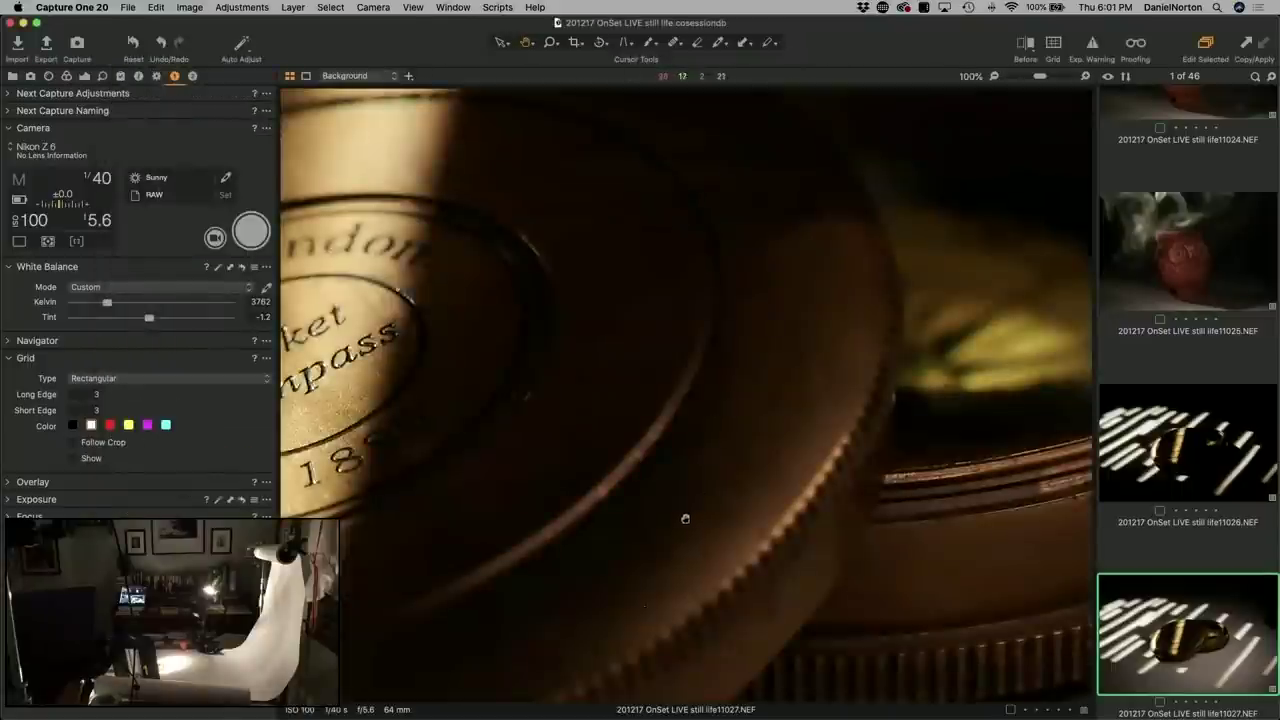
left_click(681, 418)
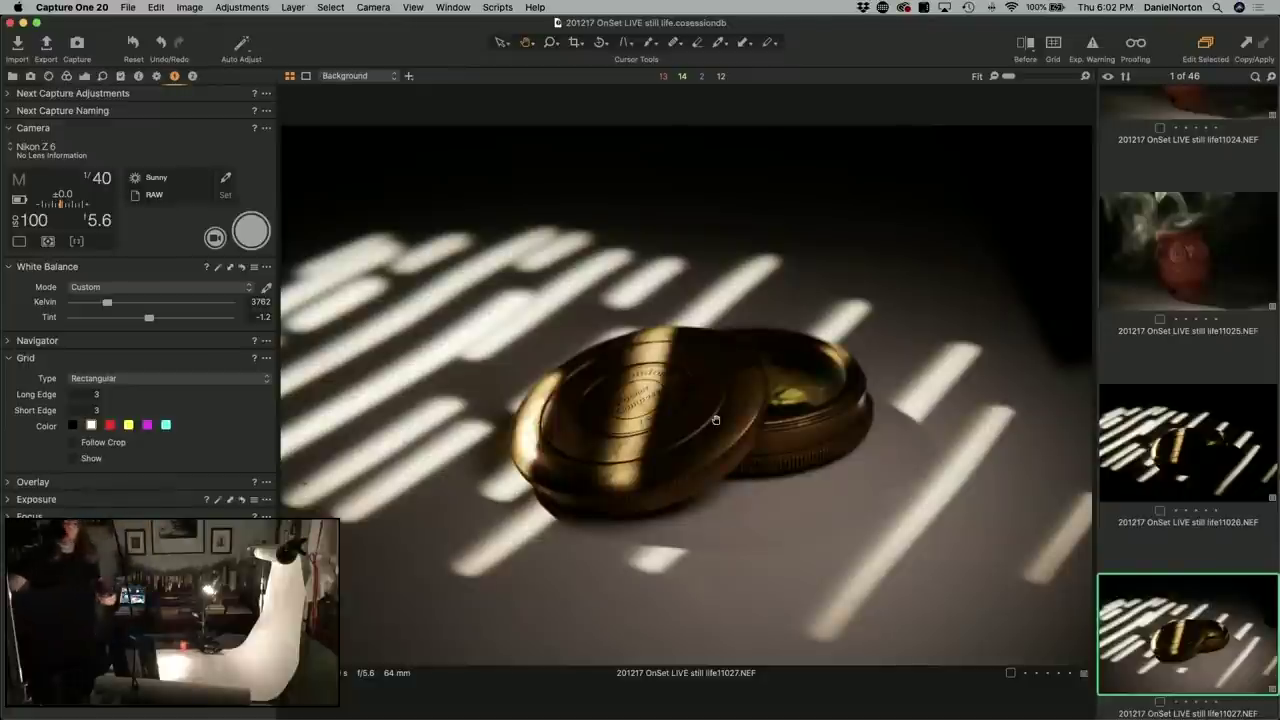
Preview the shifted light stripes in Live View, and inspect the "Pocket Compass" engraving at 100% in frame still life11028.
left_click(215, 238)
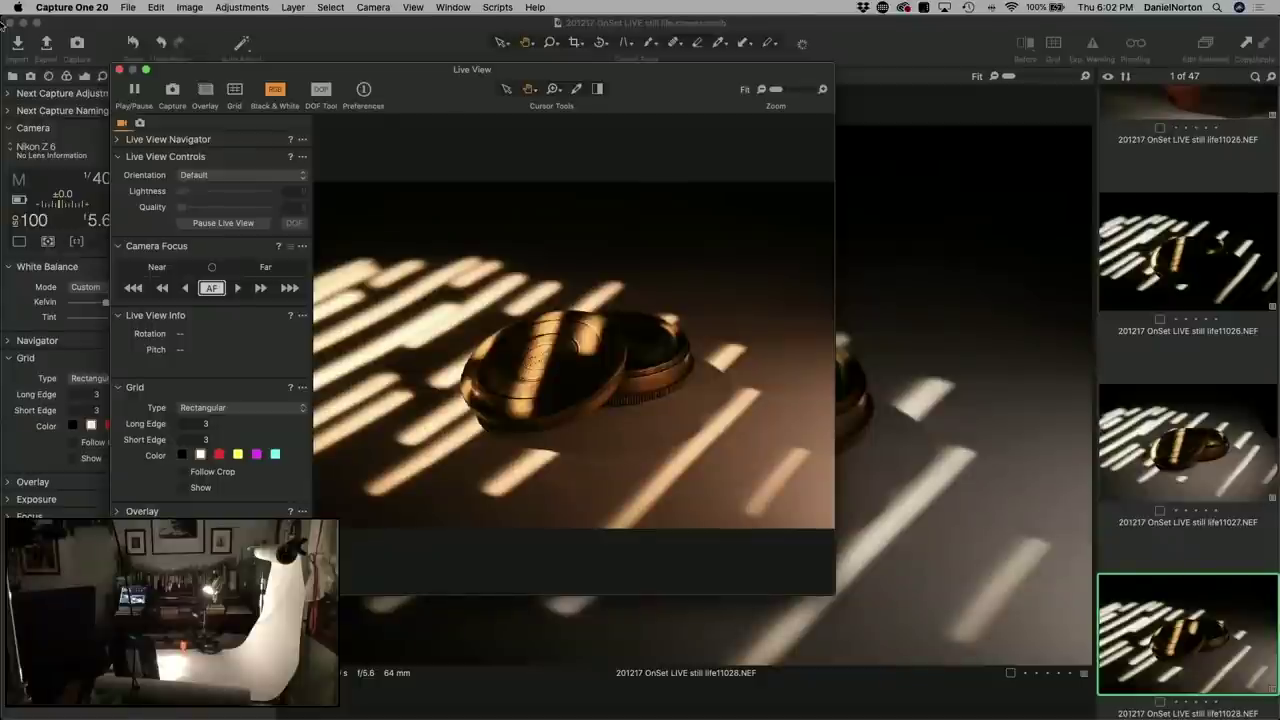
left_click(119, 70)
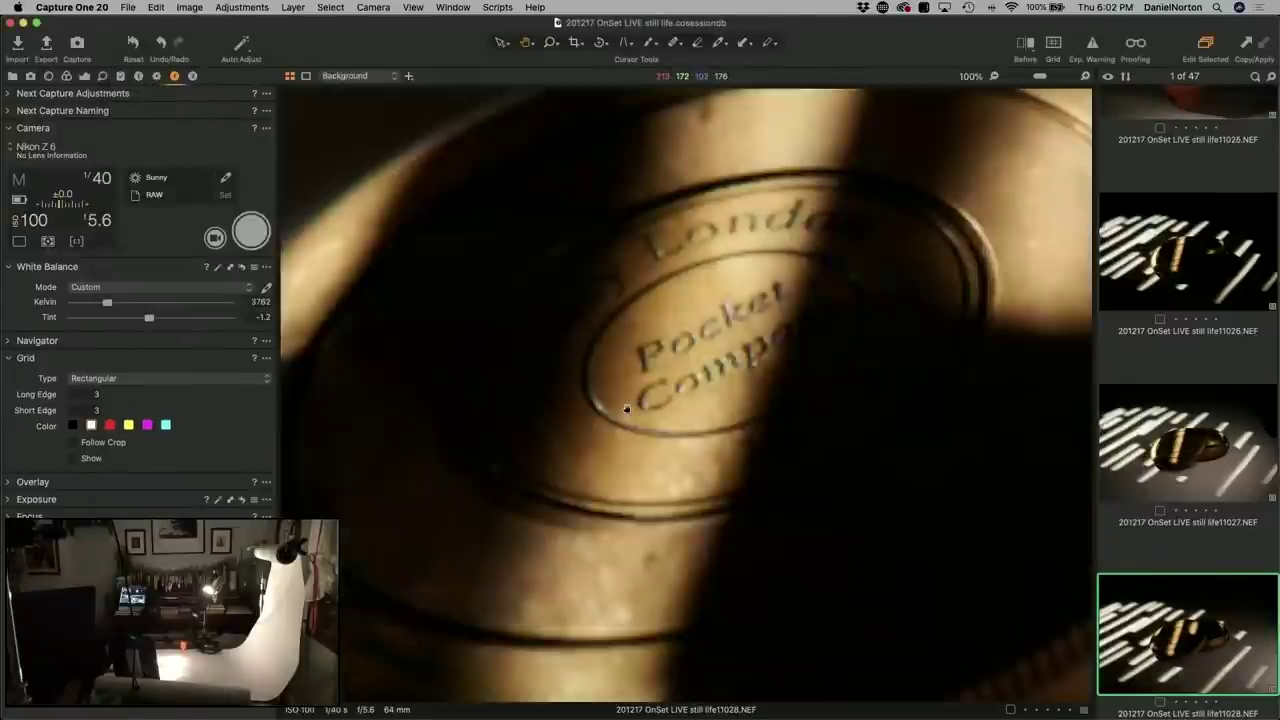
double_click(624, 413)
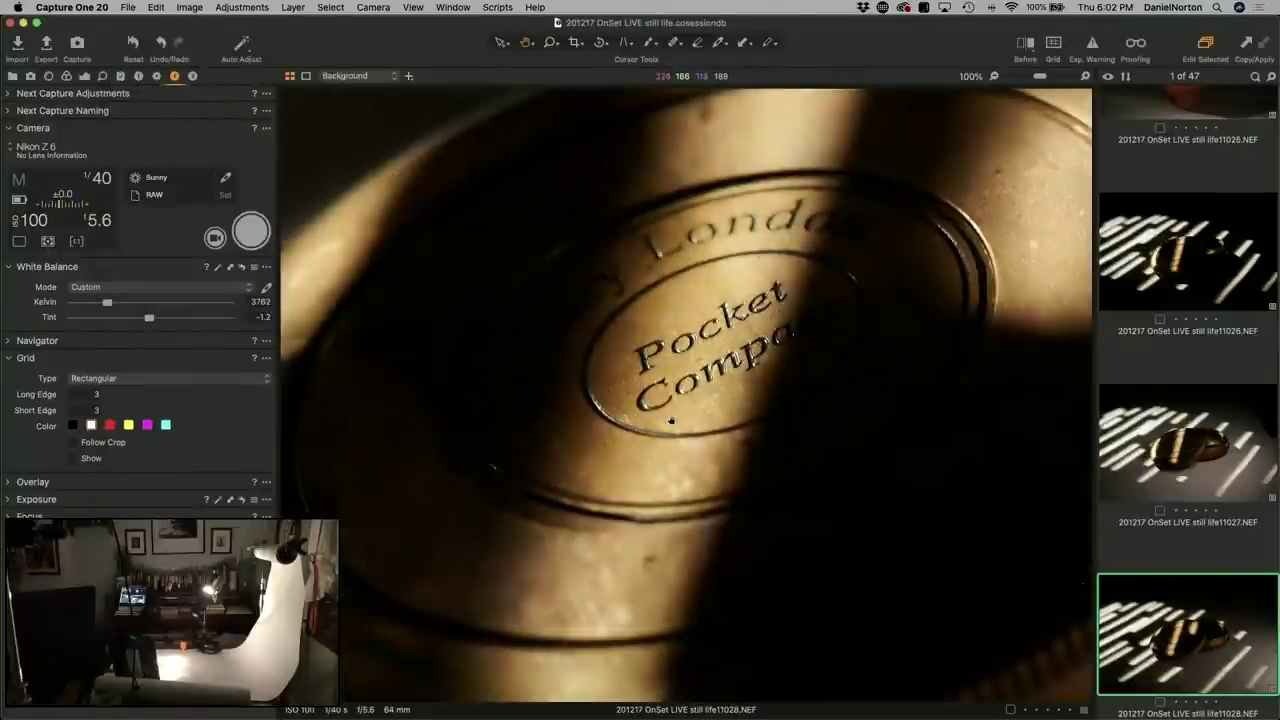
double_click(670, 420)
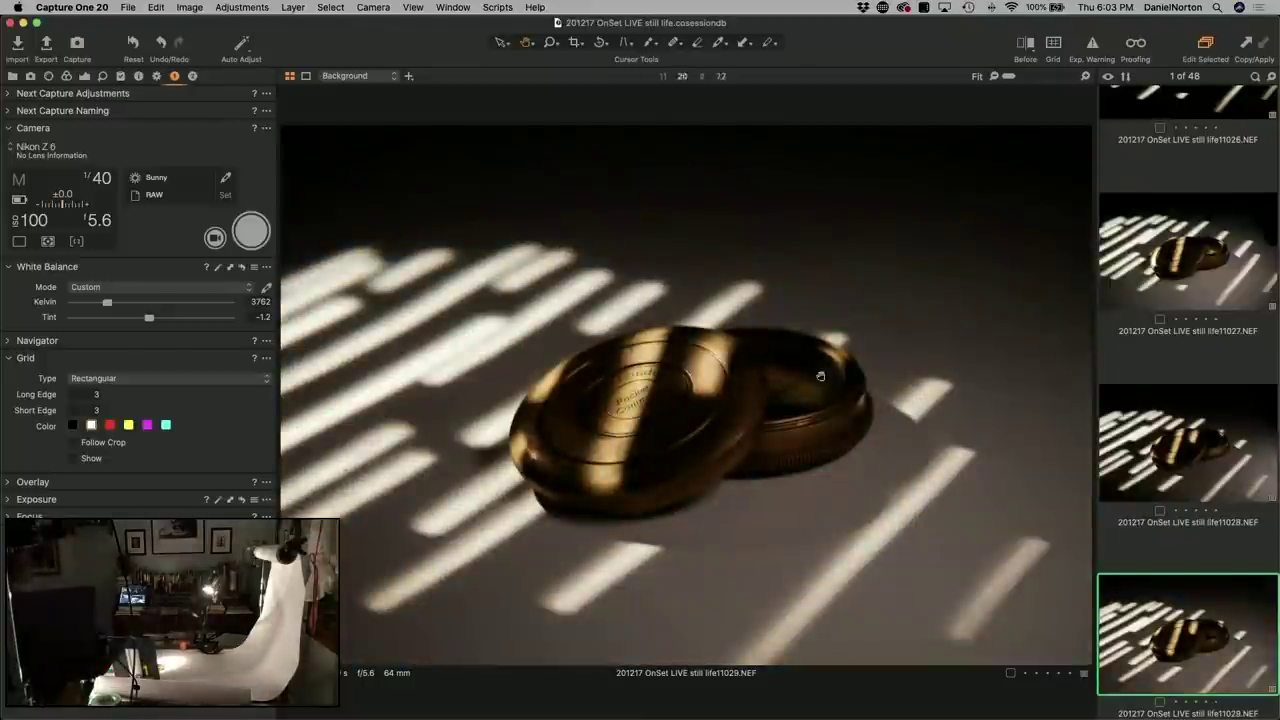
Compare the compass lid's shaded surface and ridged edge at 100% in frames still life11029 and still life11030.
left_click(706, 443)
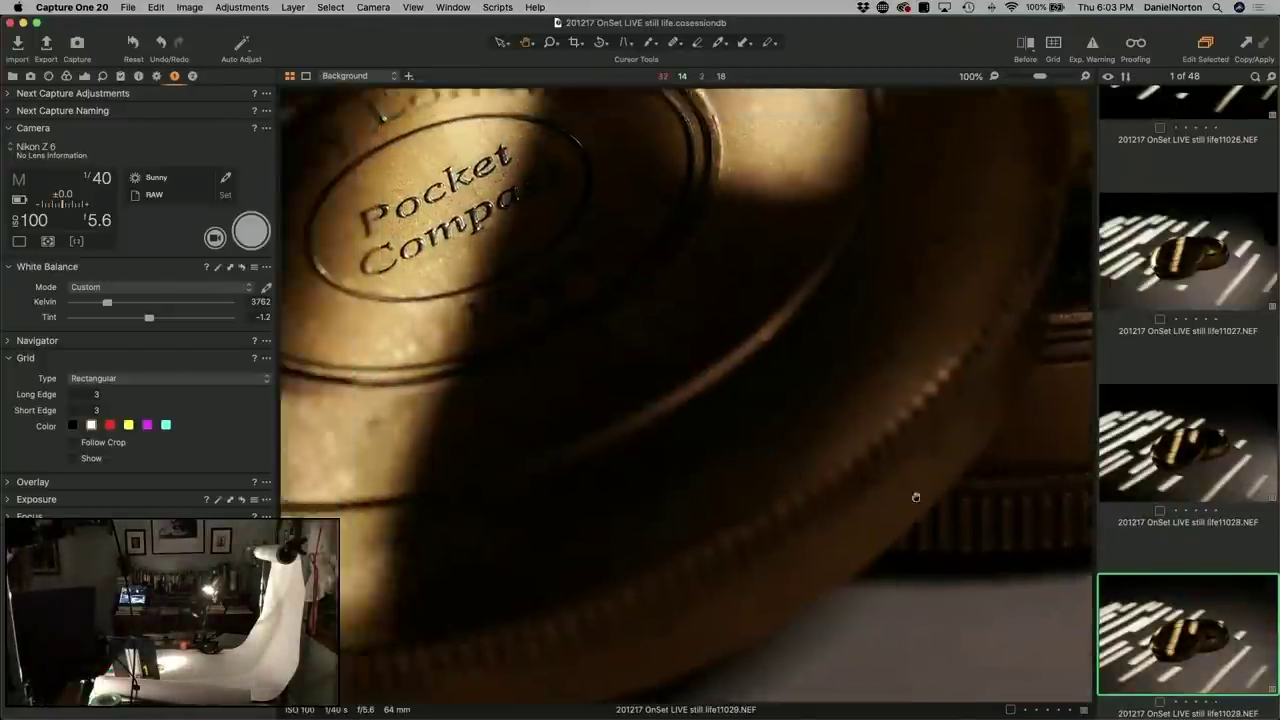
scroll(904, 480, "left", 5)
scroll(904, 480, "up", 2)
left_click(892, 462)
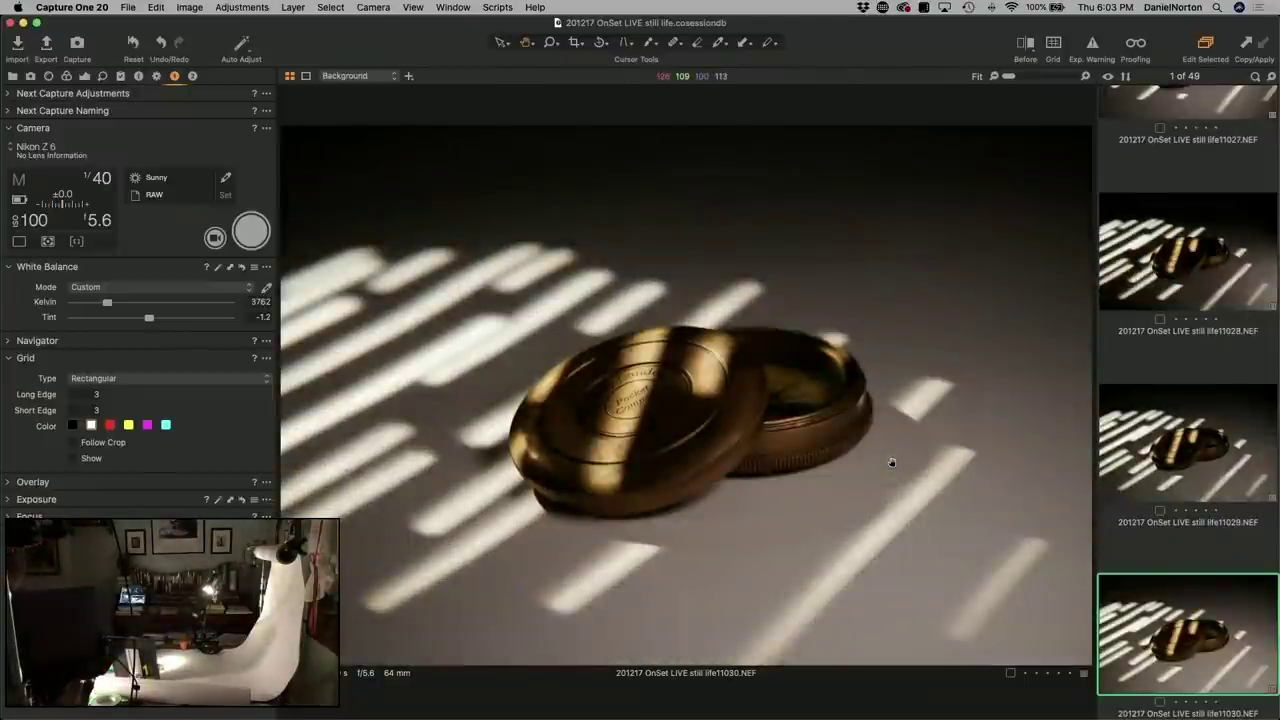
left_click(691, 442)
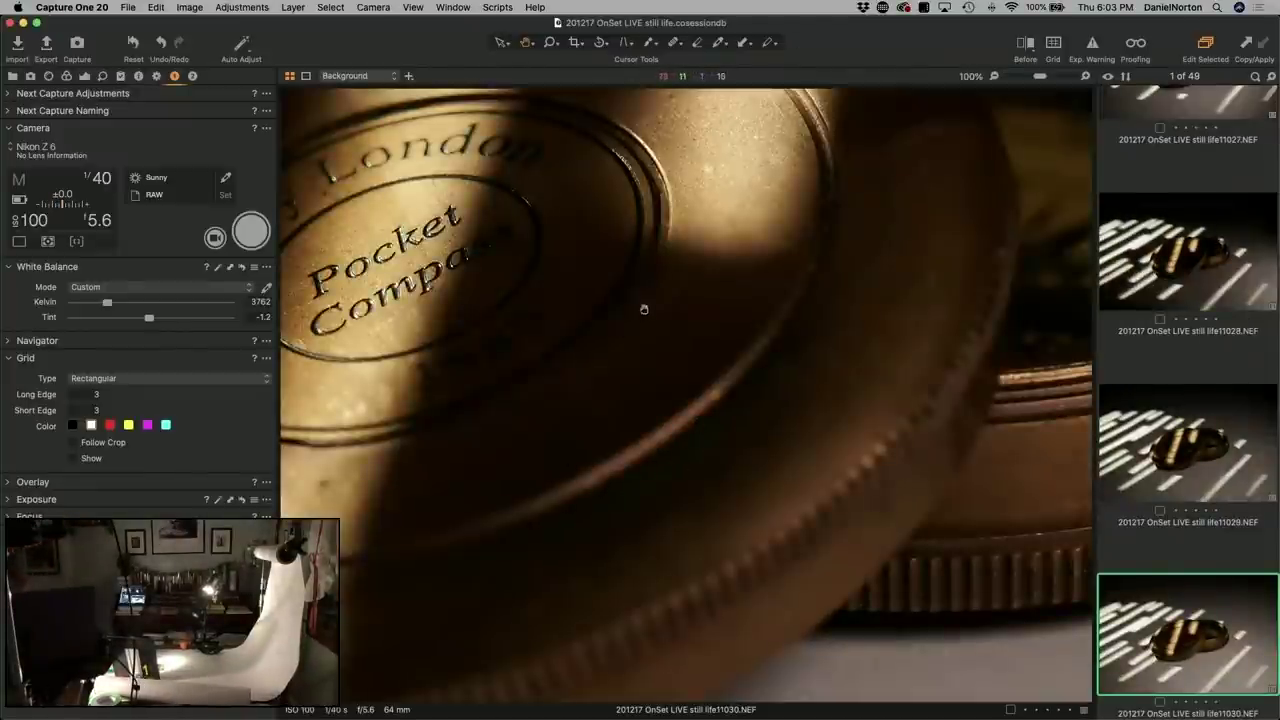
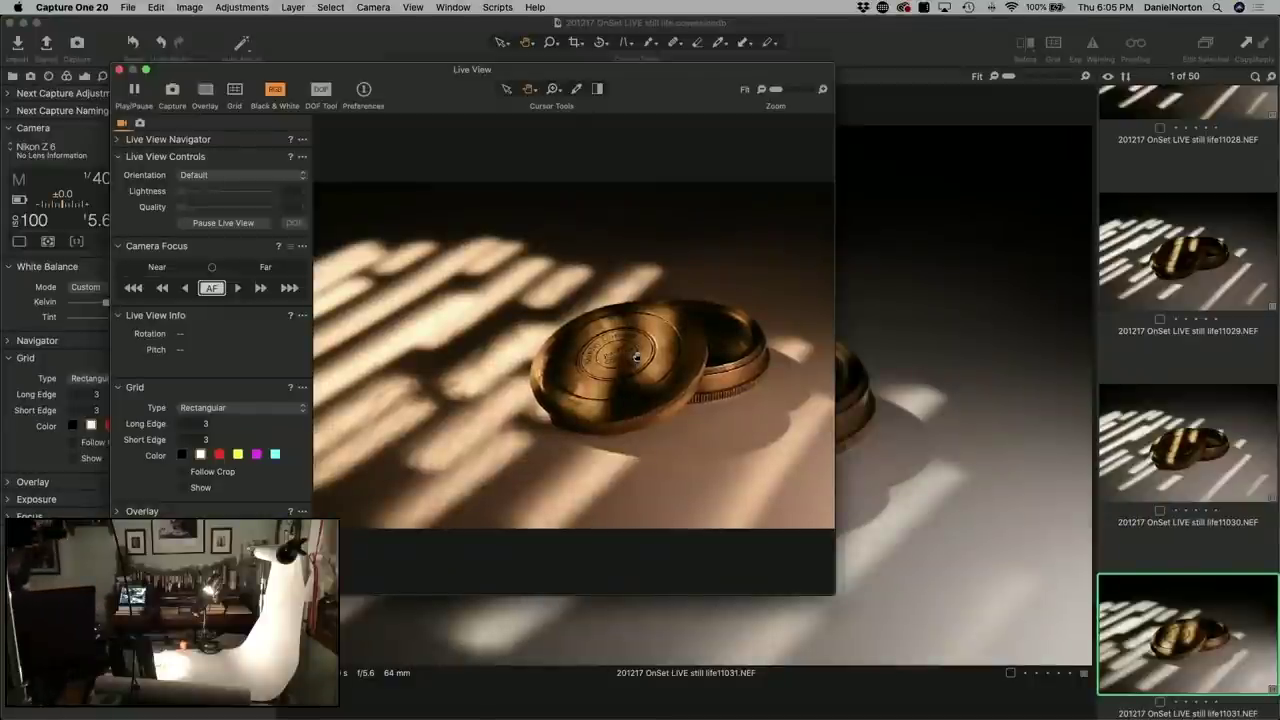
Examine the engraving at 100% in Live View, and inspect the same lid area up close in frame still life11032.
left_click(613, 358)
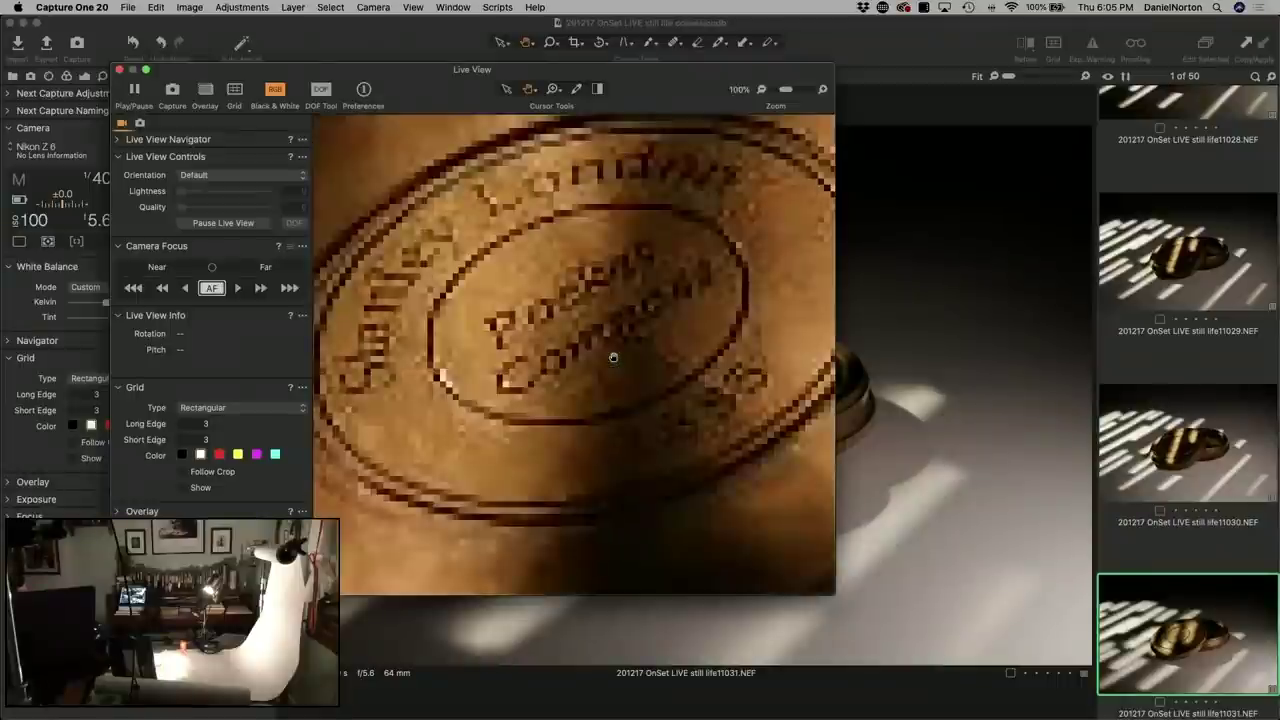
left_click(594, 376)
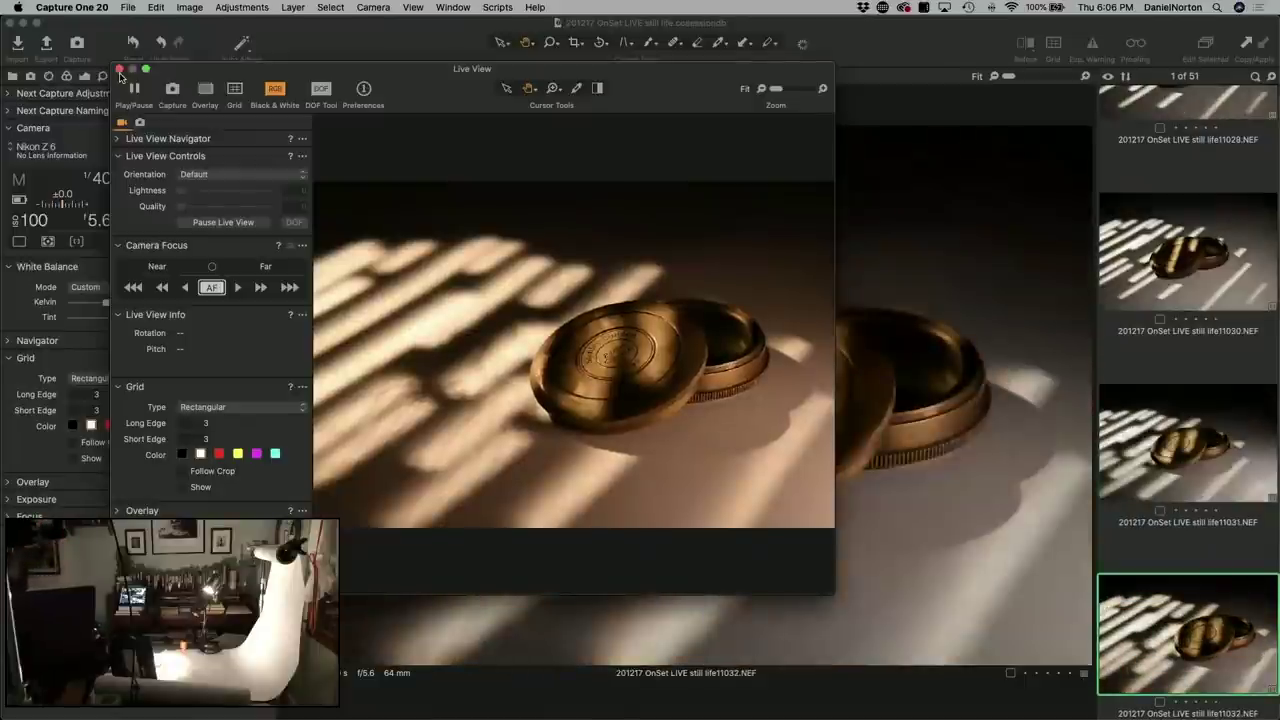
left_click(119, 69)
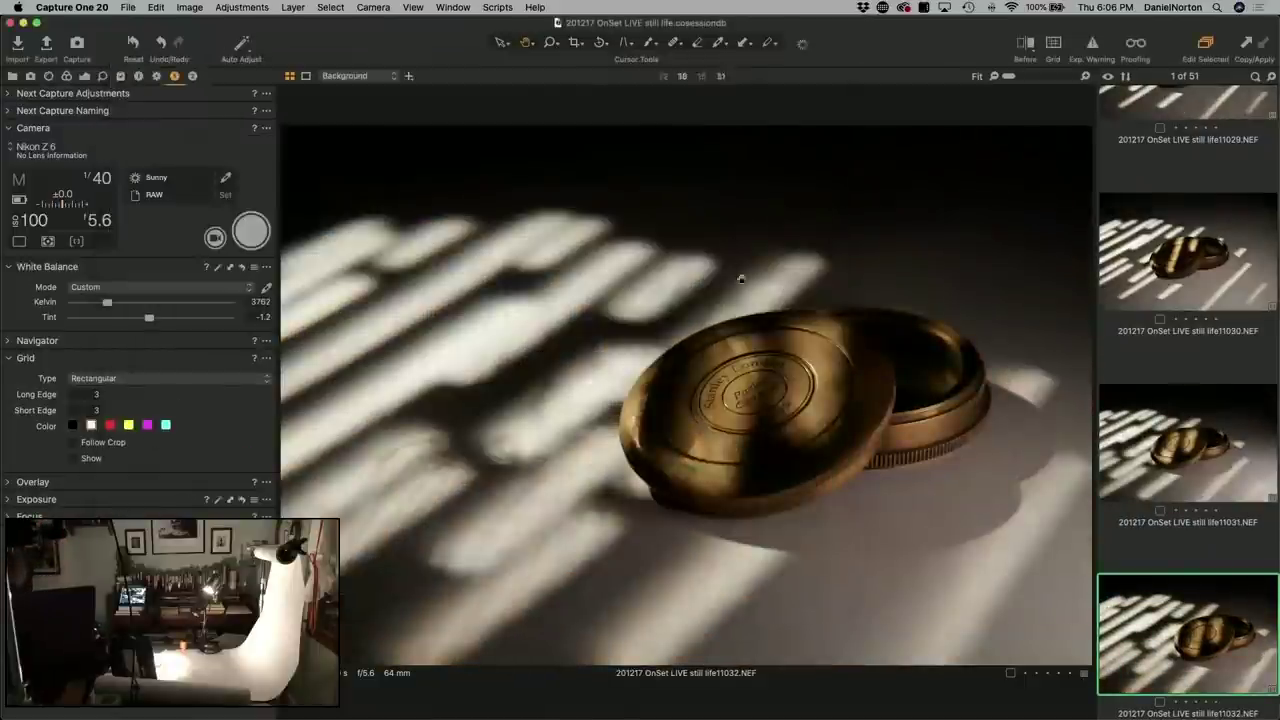
left_click(743, 417)
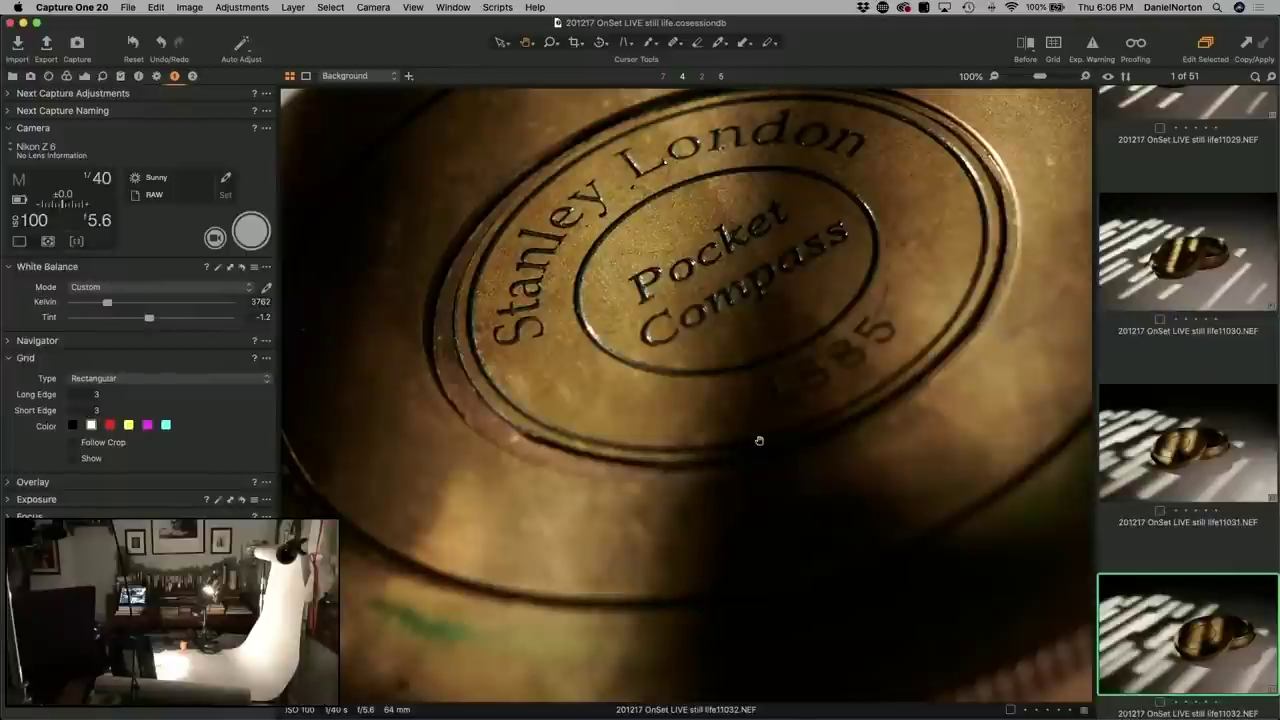
left_click(759, 440)
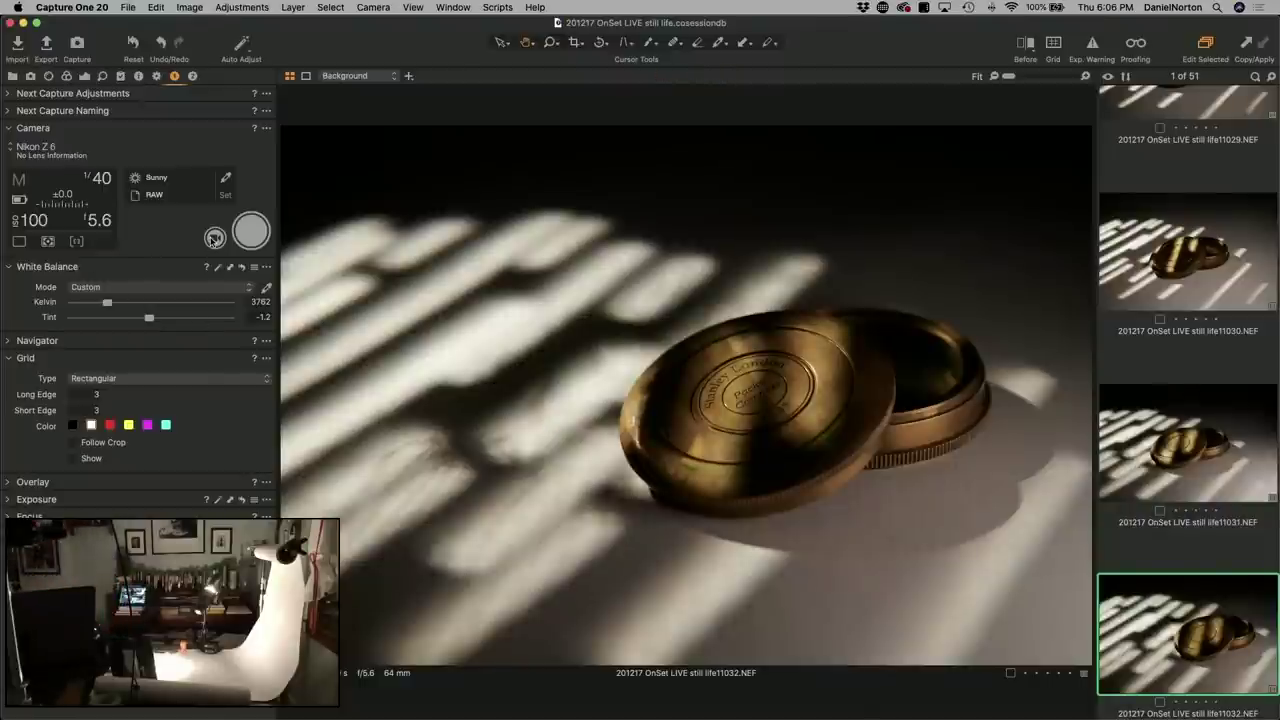
Preview the brightly lit compass in Live View, review frame still life11031, and inspect the engraving at 100% in still life11030.
left_click(214, 238)
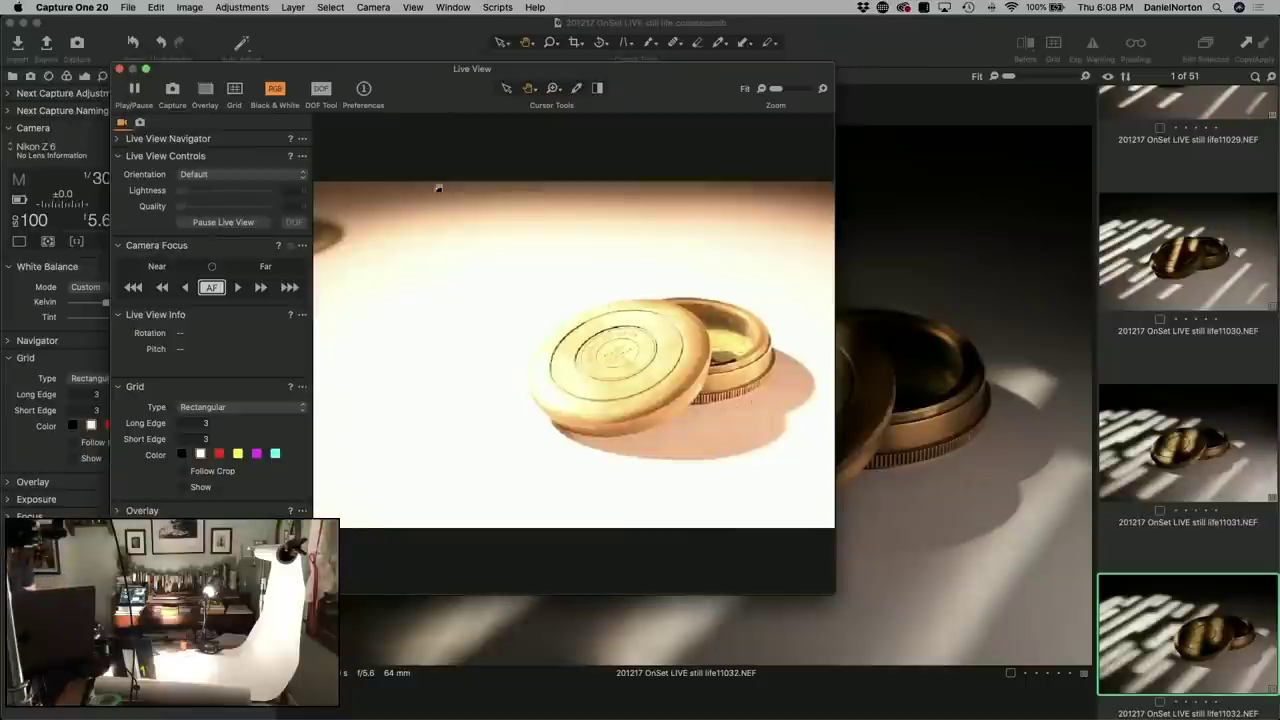
left_click(1199, 459)
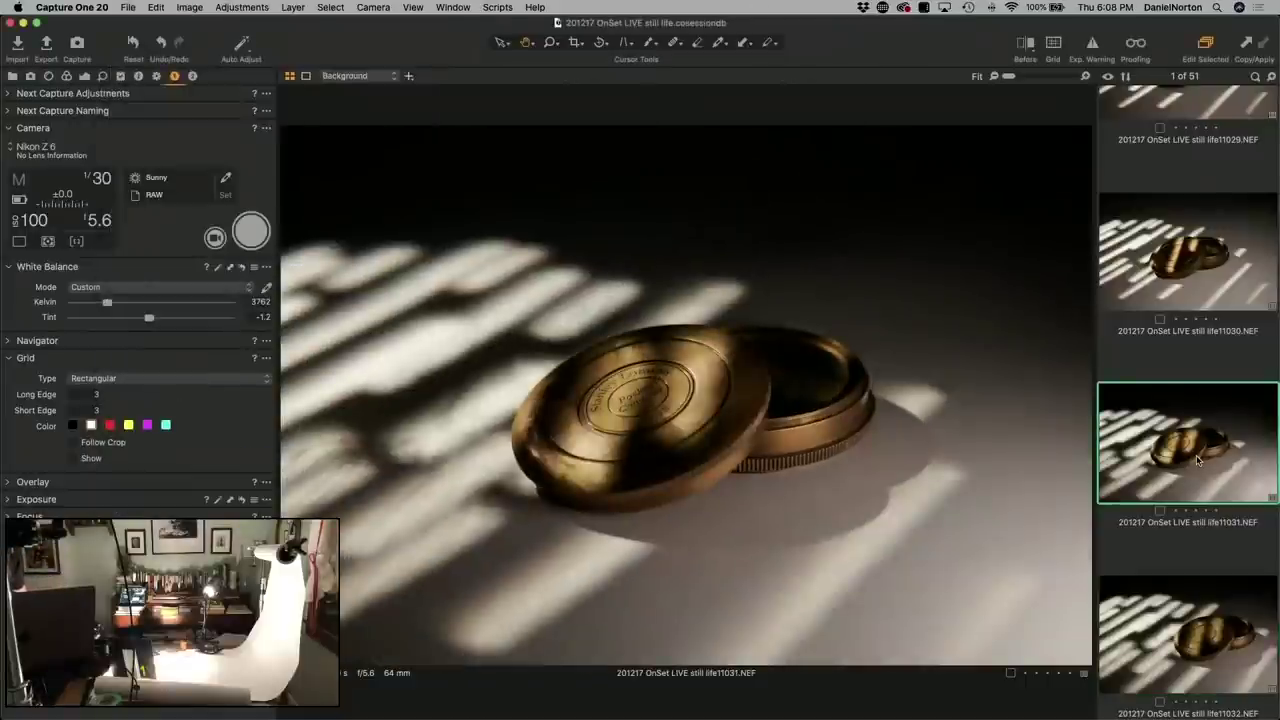
left_click(1168, 250)
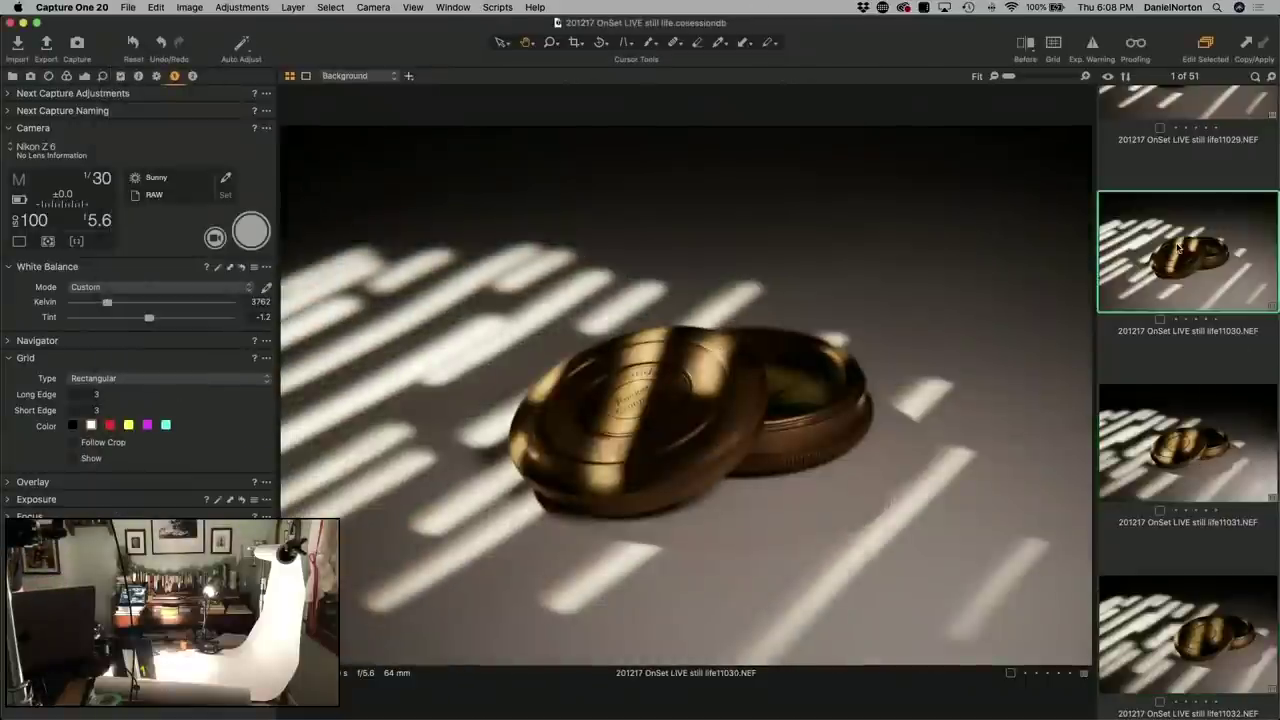
left_click(646, 400)
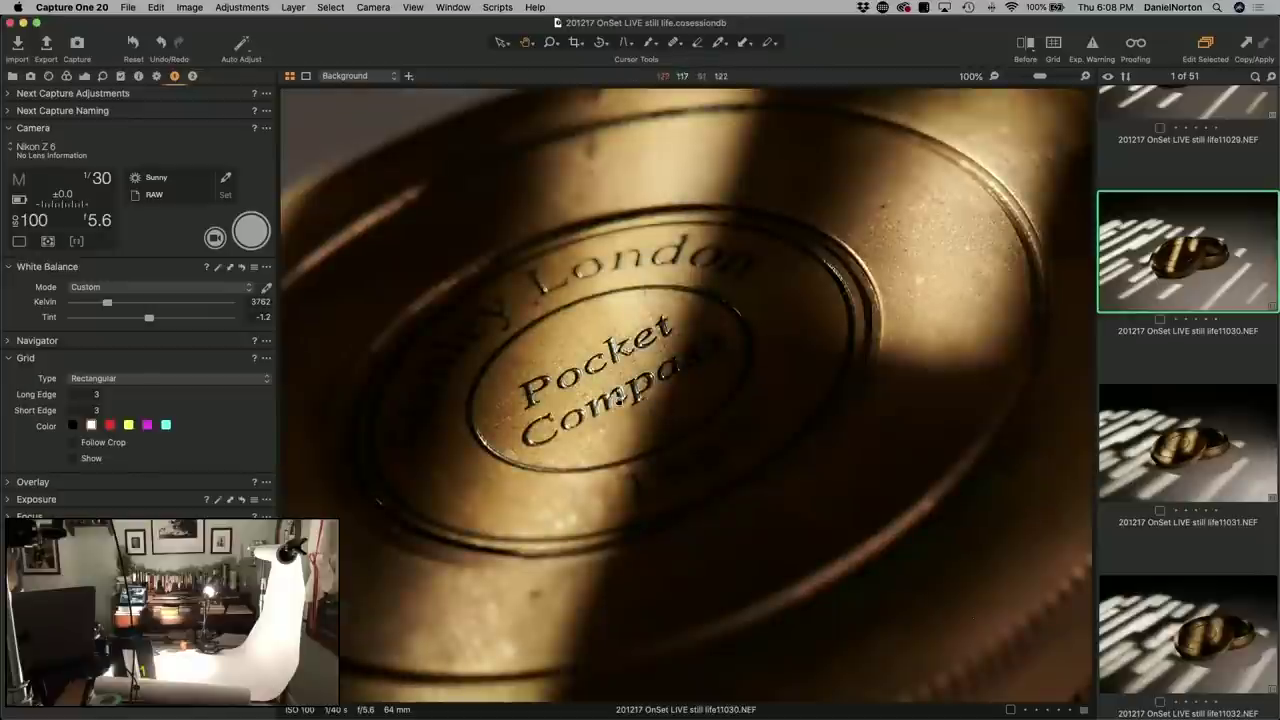
Compare the lid in frames still life11031 and still life11032 at 100%, and review still life11032 at 33% and full view.
left_click(1160, 450)
left_click(1158, 633)
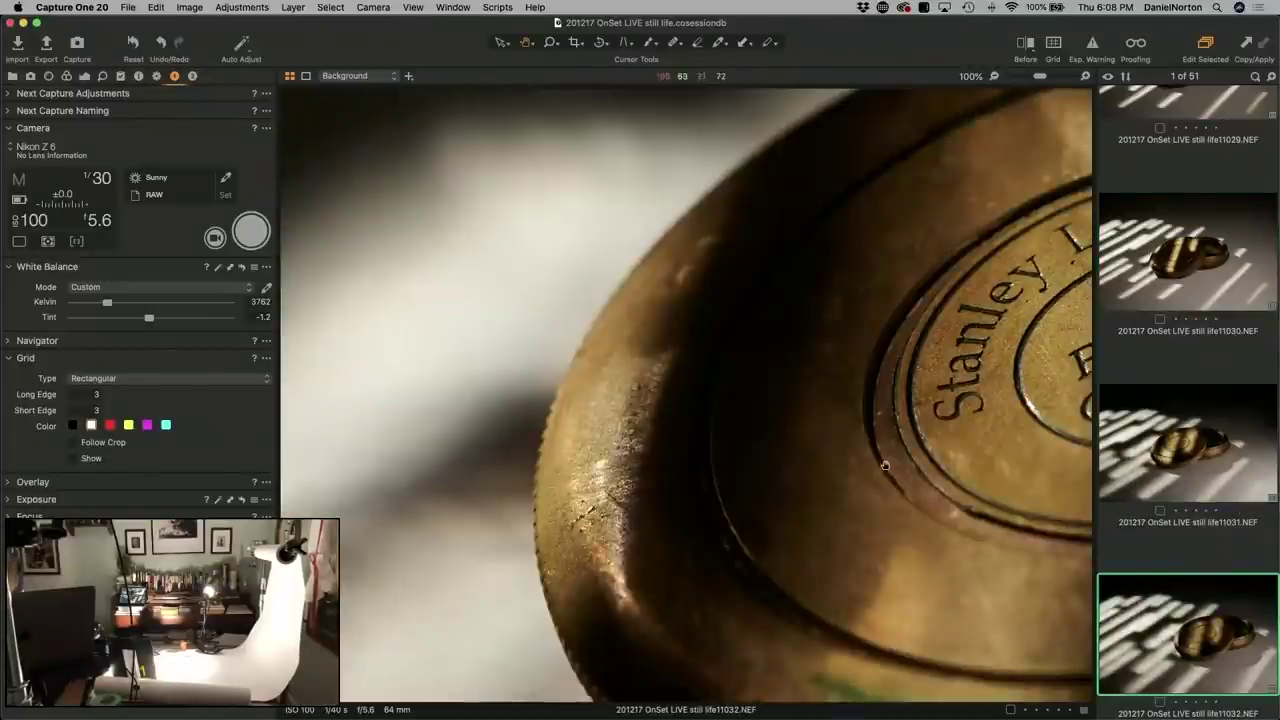
left_click(850, 440)
left_click(780, 390)
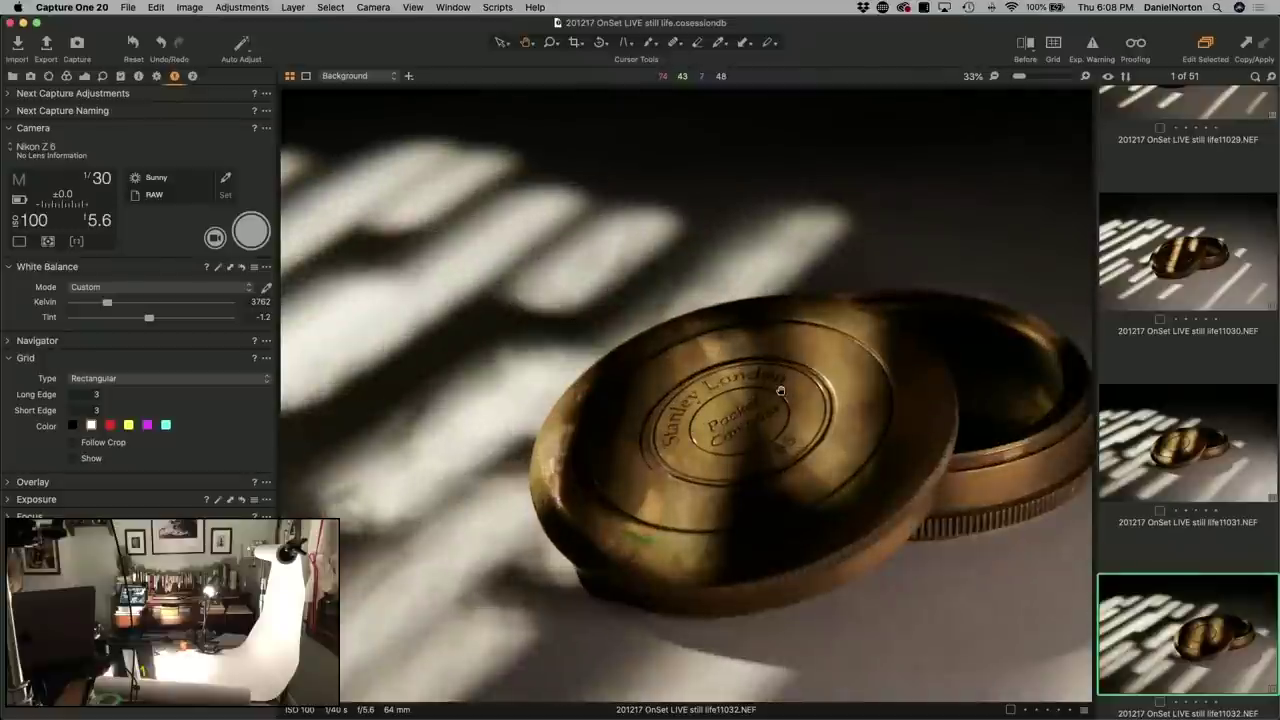
left_click(780, 390)
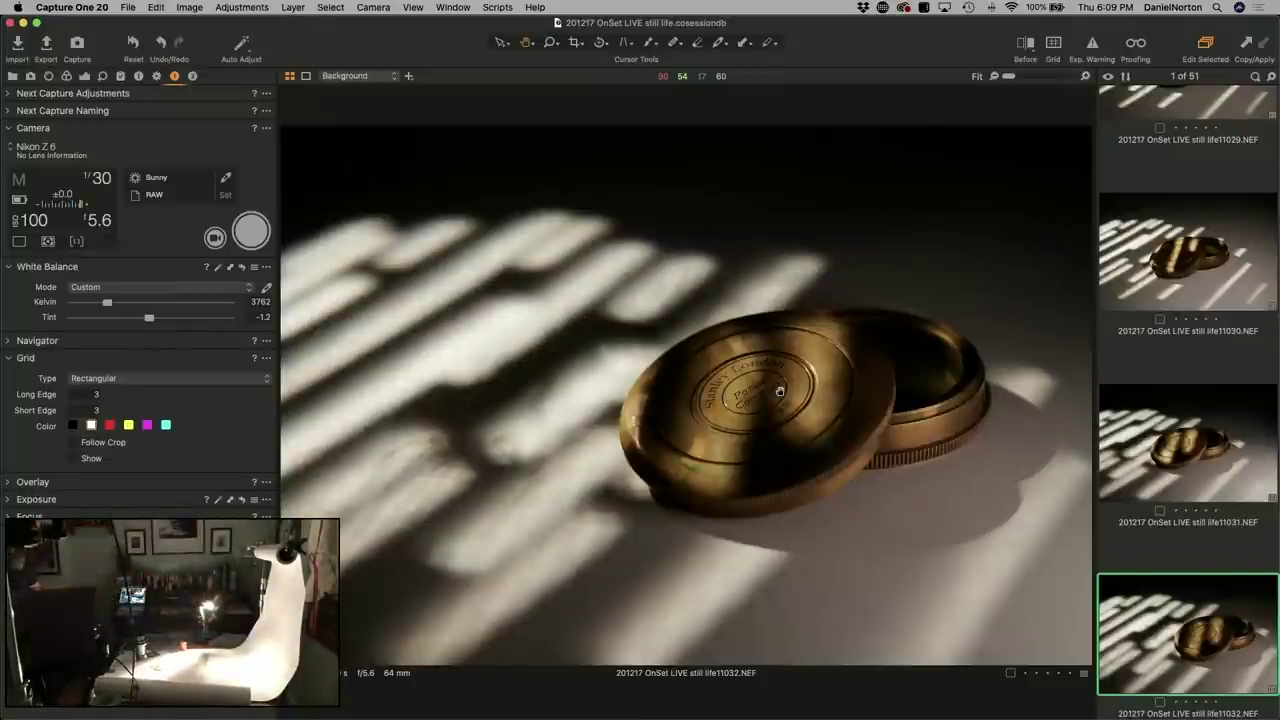
Photograph the open compass without its lid from Live View, and check its dial at 100% in the captured frame.
left_click(216, 238)
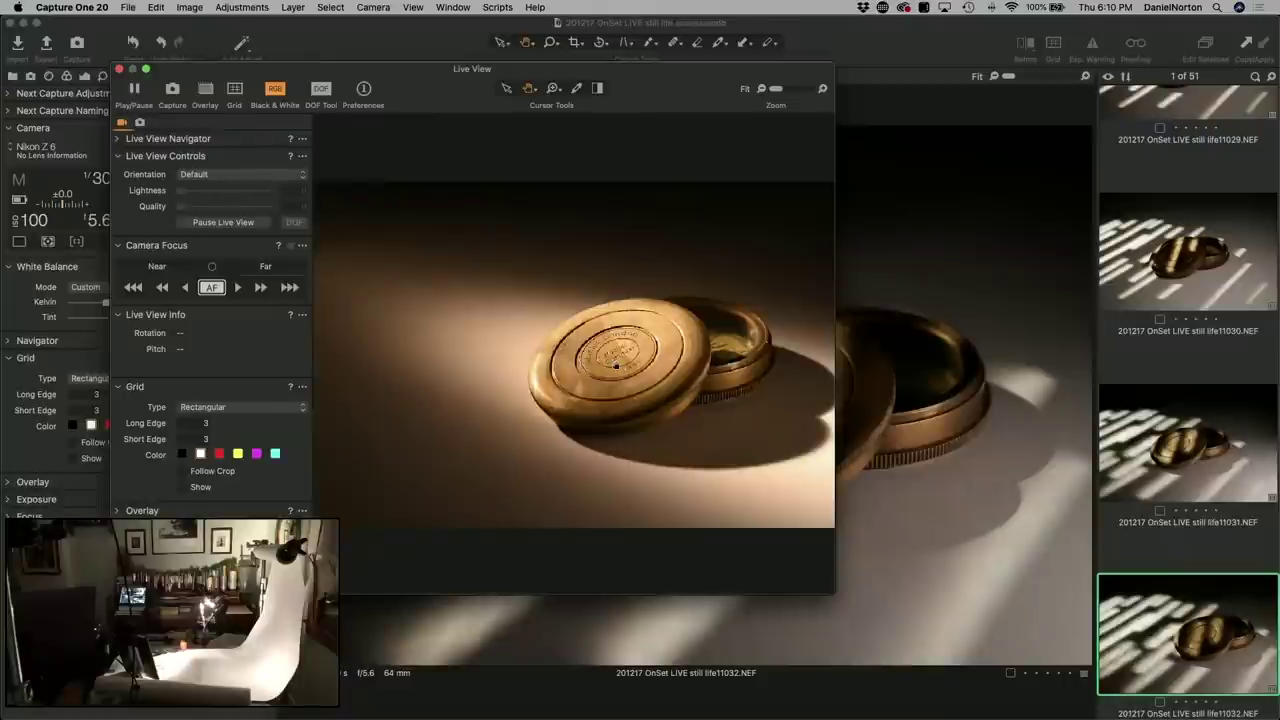
left_click(616, 366)
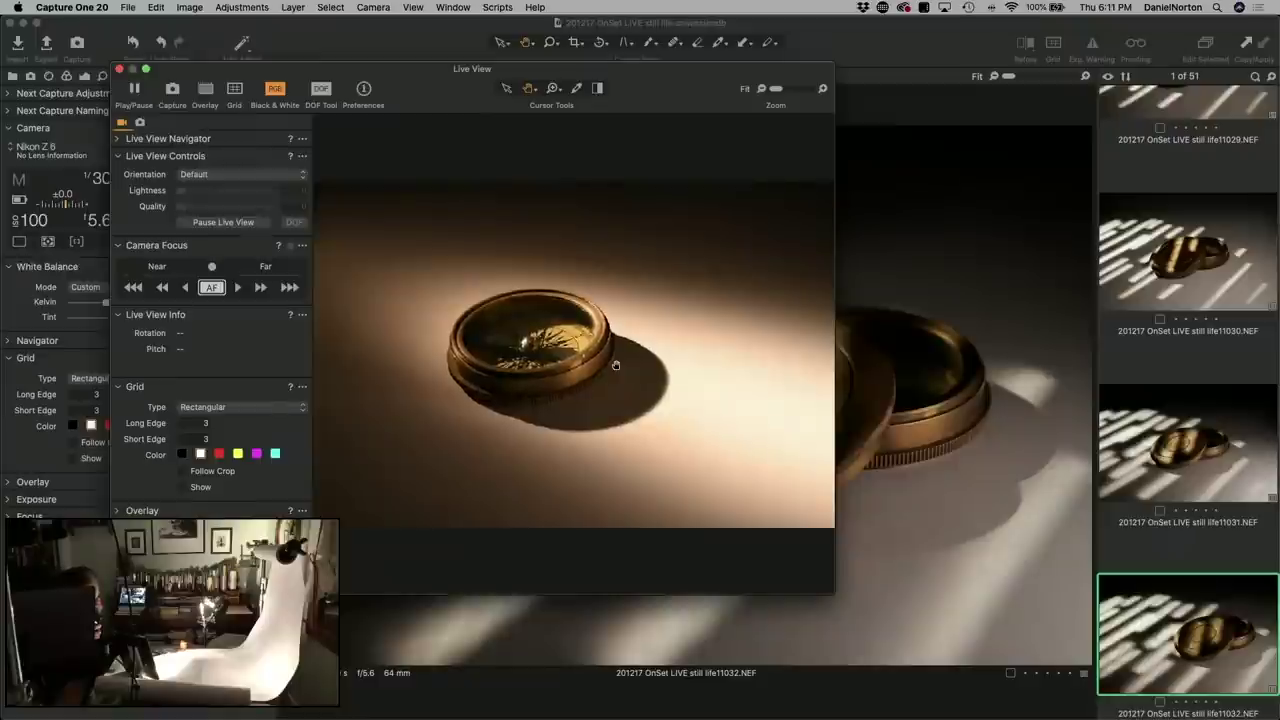
key("super+k")
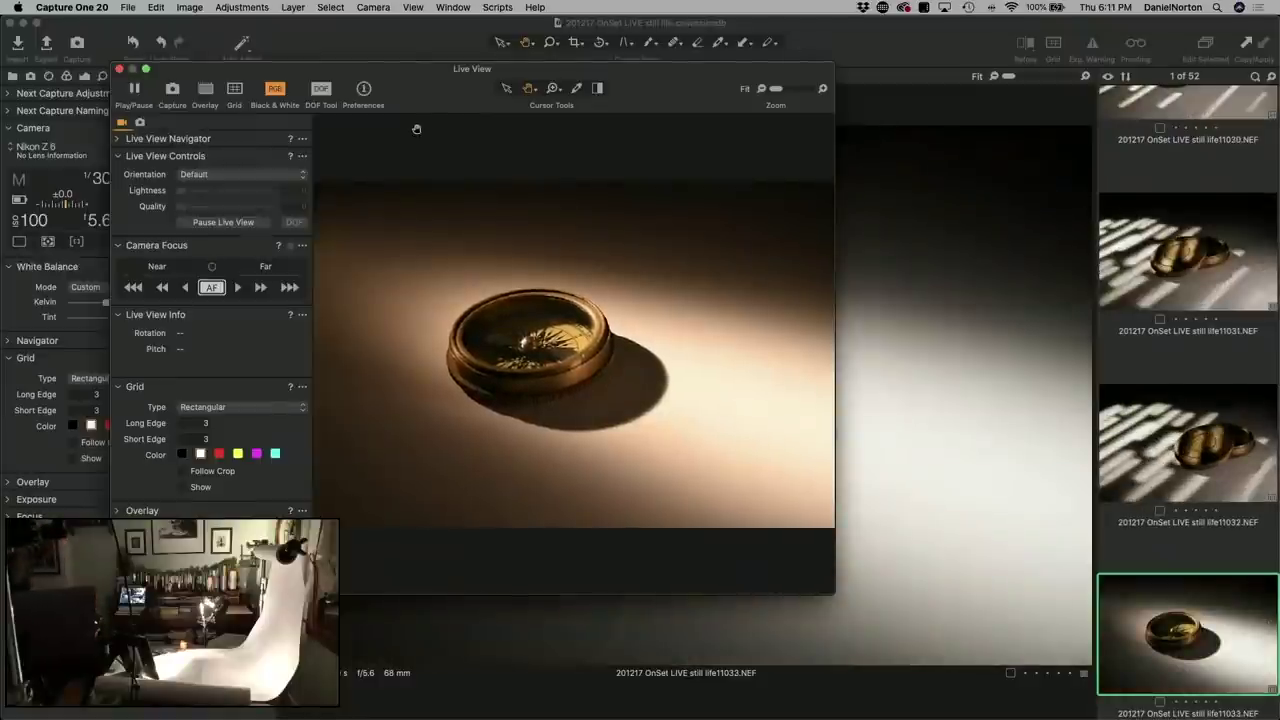
left_click(119, 69)
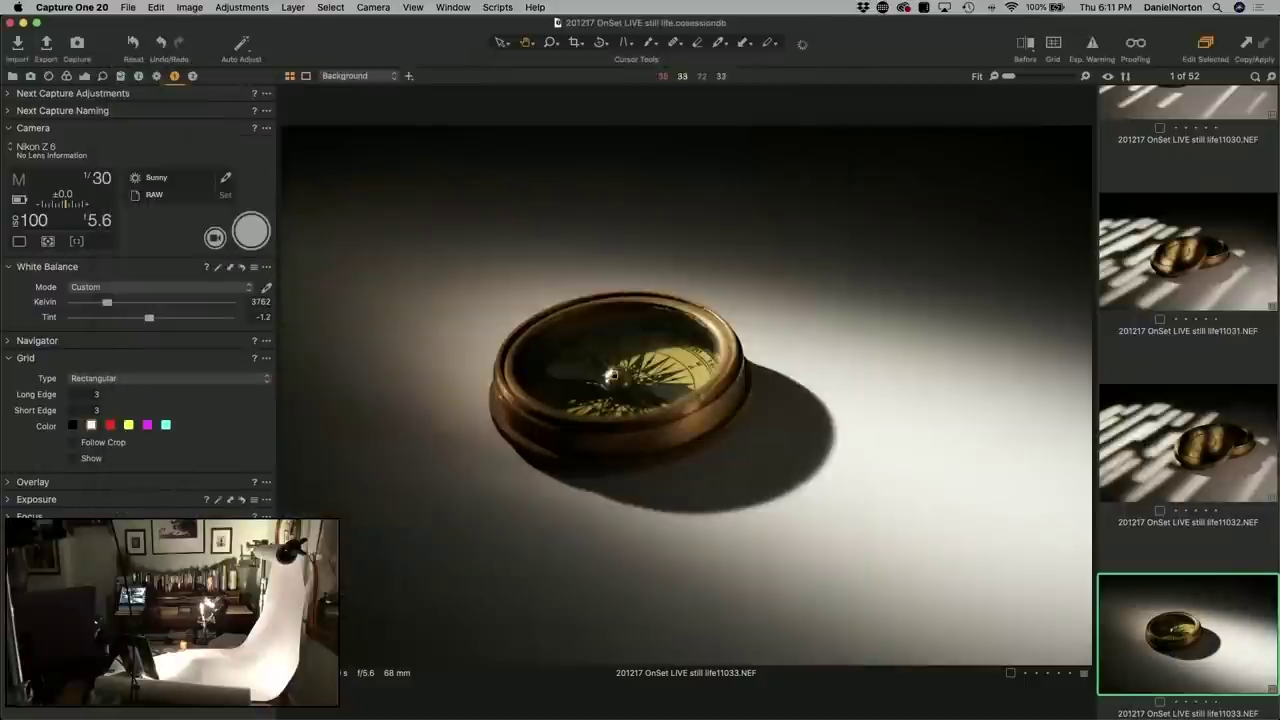
double_click(641, 383)
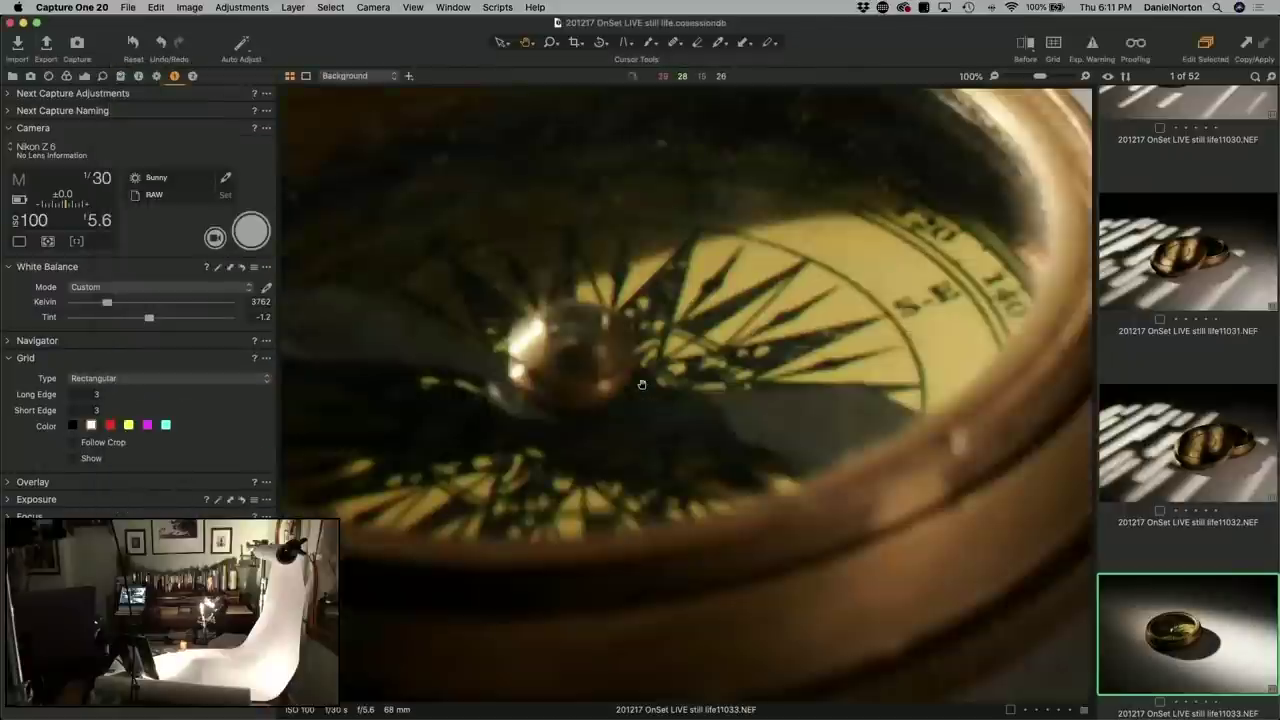
double_click(672, 426)
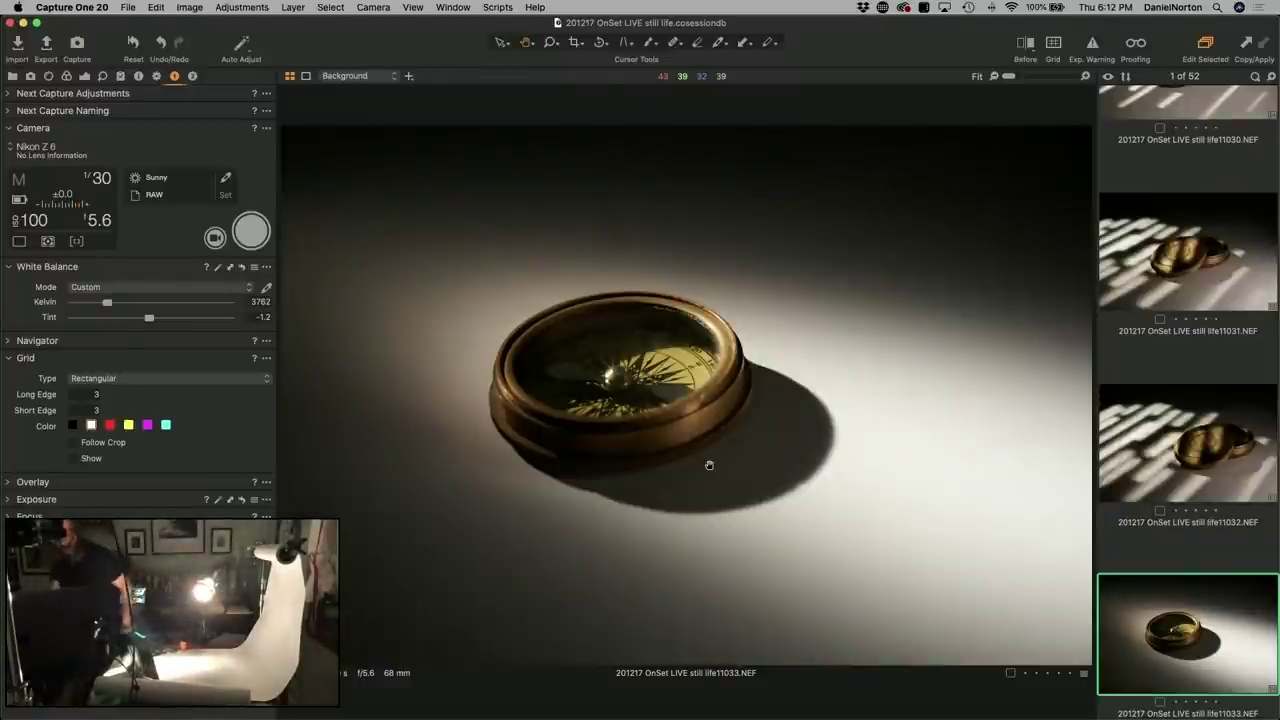
Check the dial at 100% in Live View with the lid leaning on the compass, and capture a frame.
left_click(215, 236)
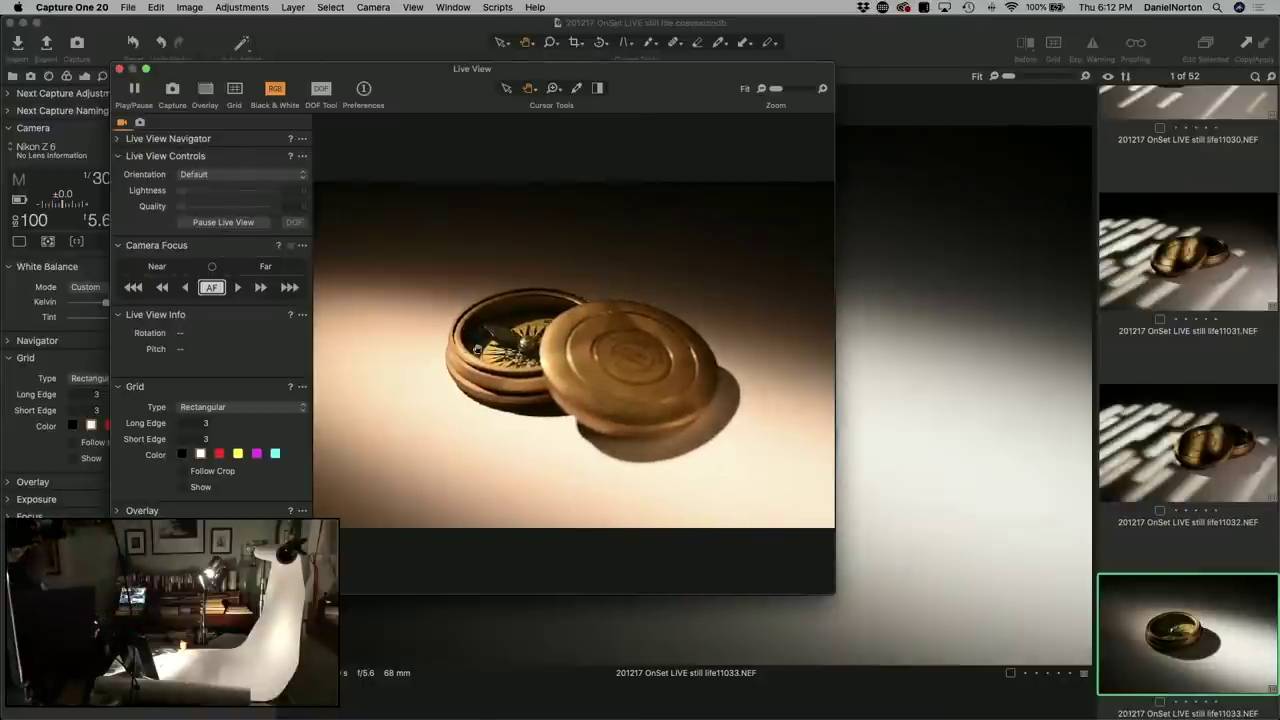
left_click(505, 352)
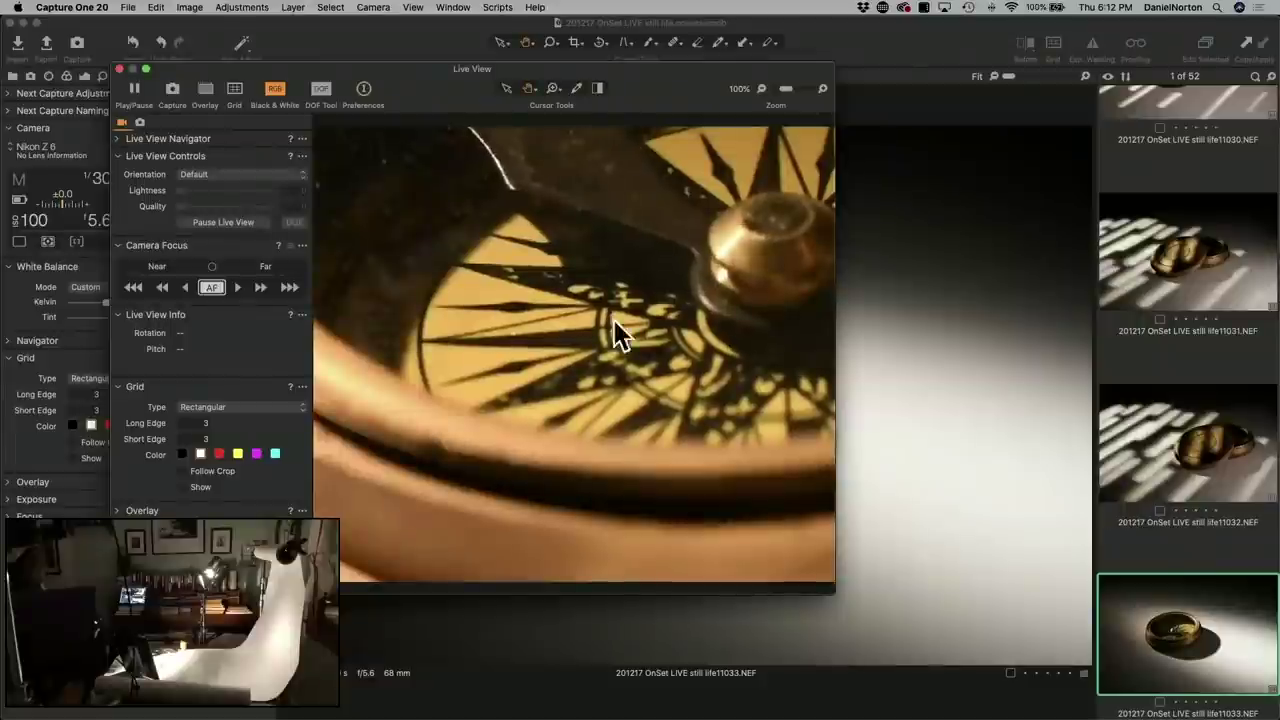
left_click(680, 254)
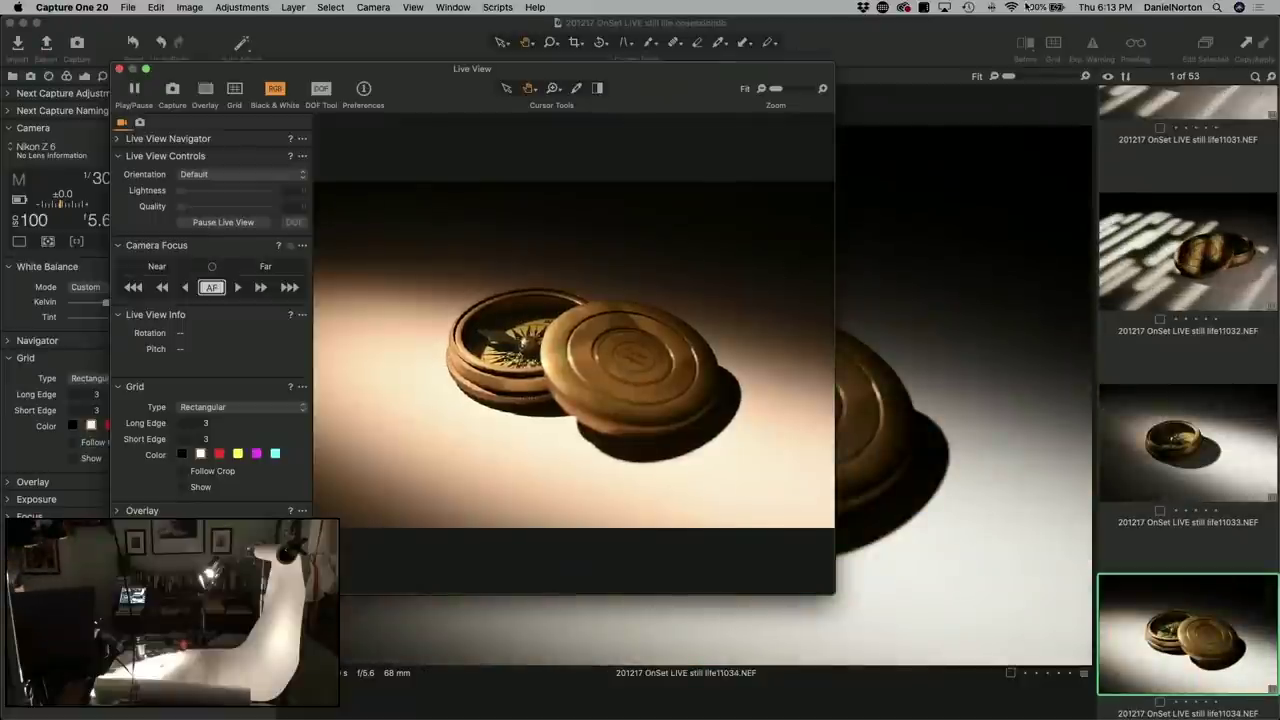
left_click(927, 63)
Examine the lid engraving and the compass dial at 100% in frame still life11034.
left_click(766, 406)
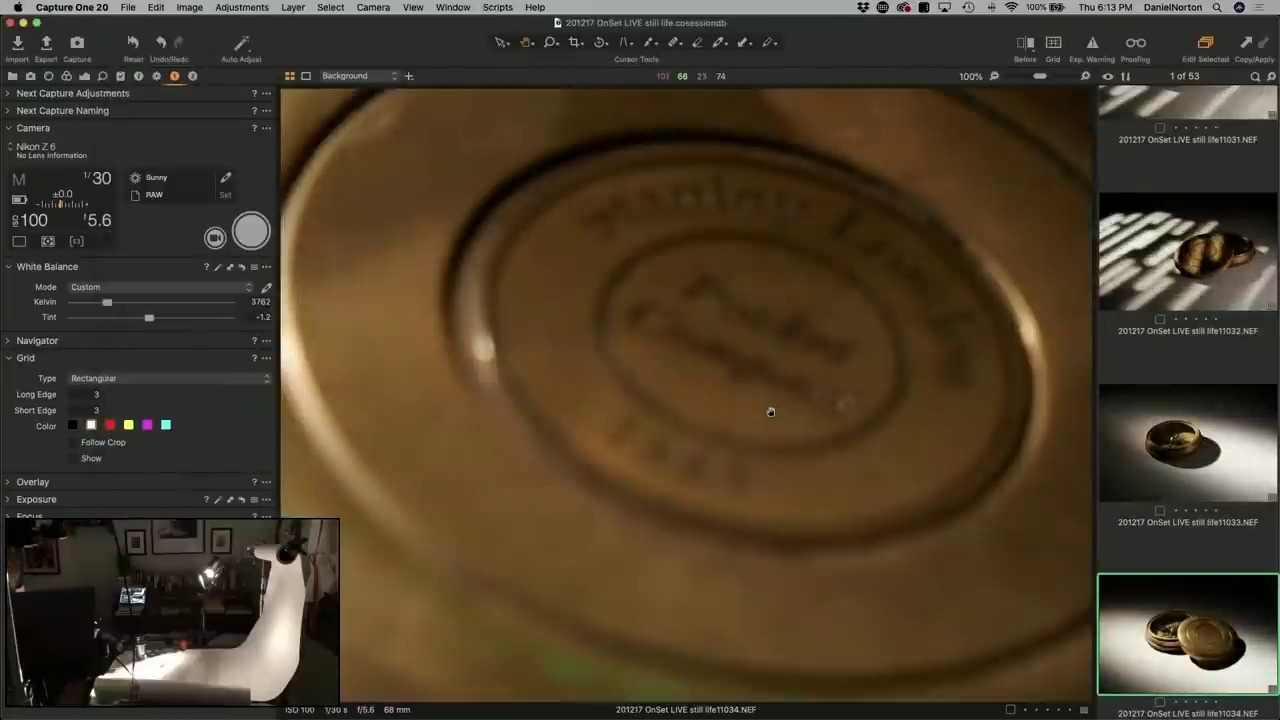
left_click(723, 338)
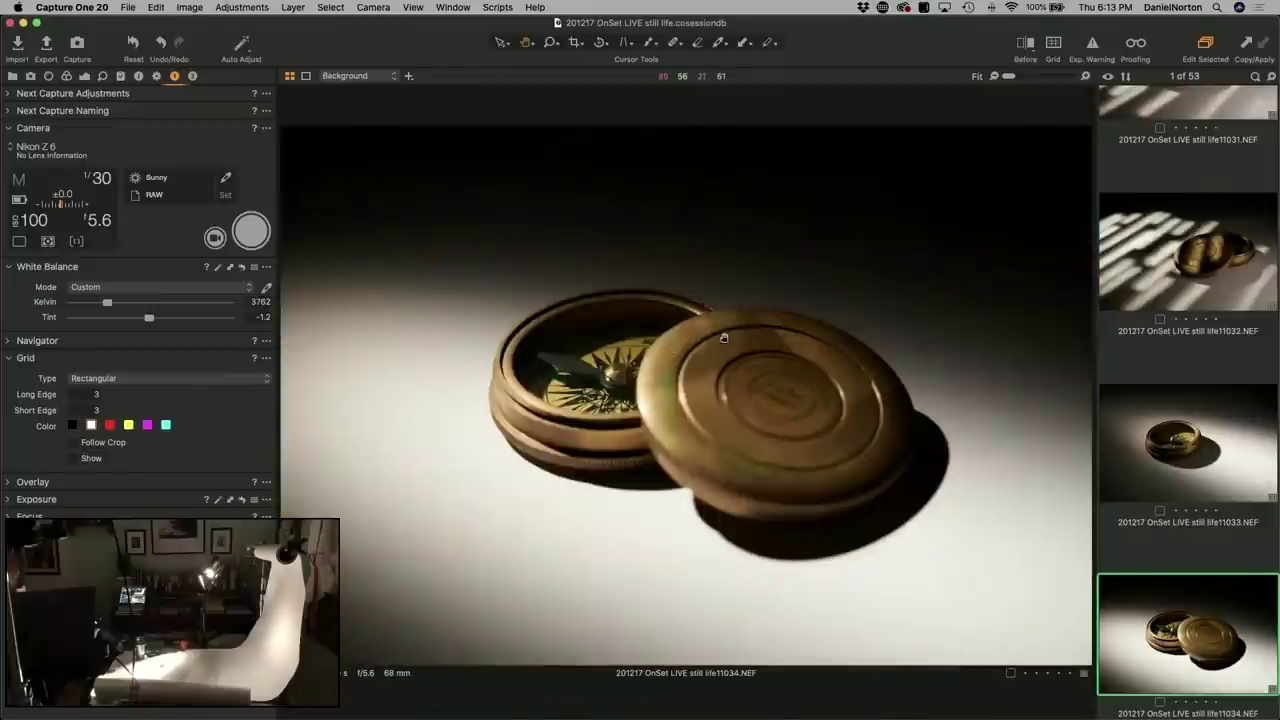
left_click(599, 371)
left_click(670, 430)
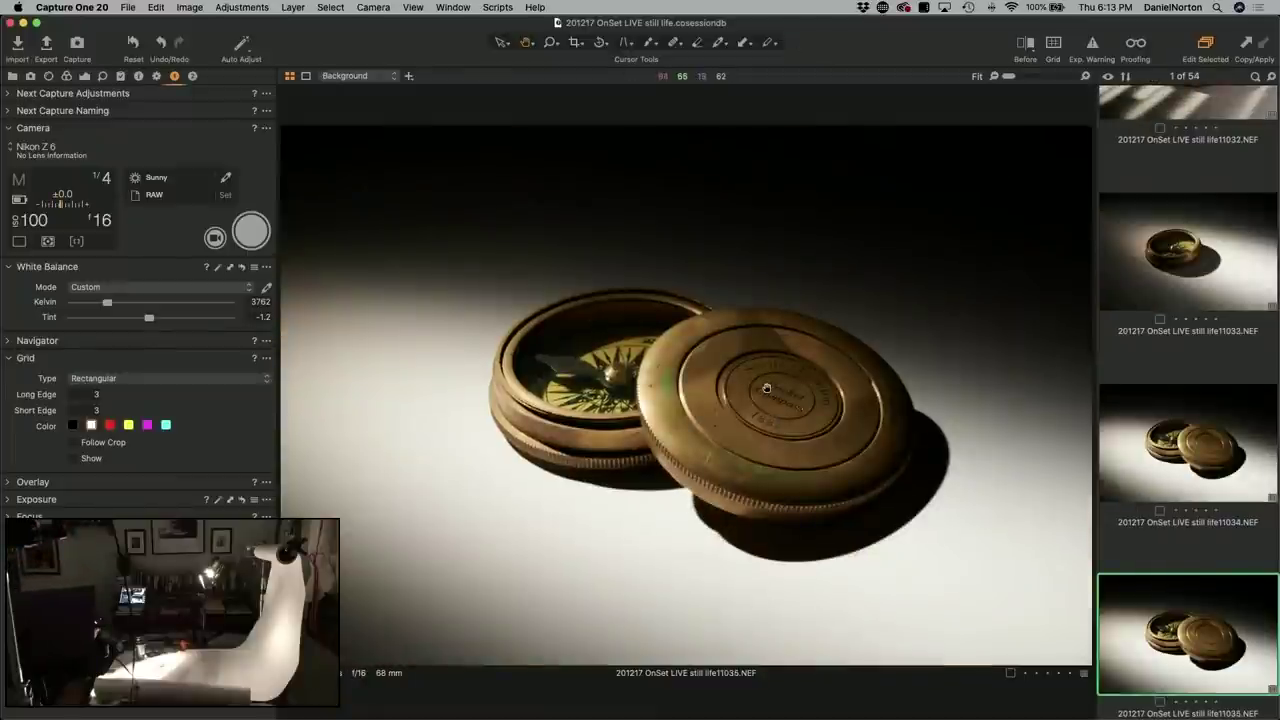
Inspect the lid and the compass dial at 100% in the f/16 frame still life11035.
left_click(765, 388)
left_click(755, 479)
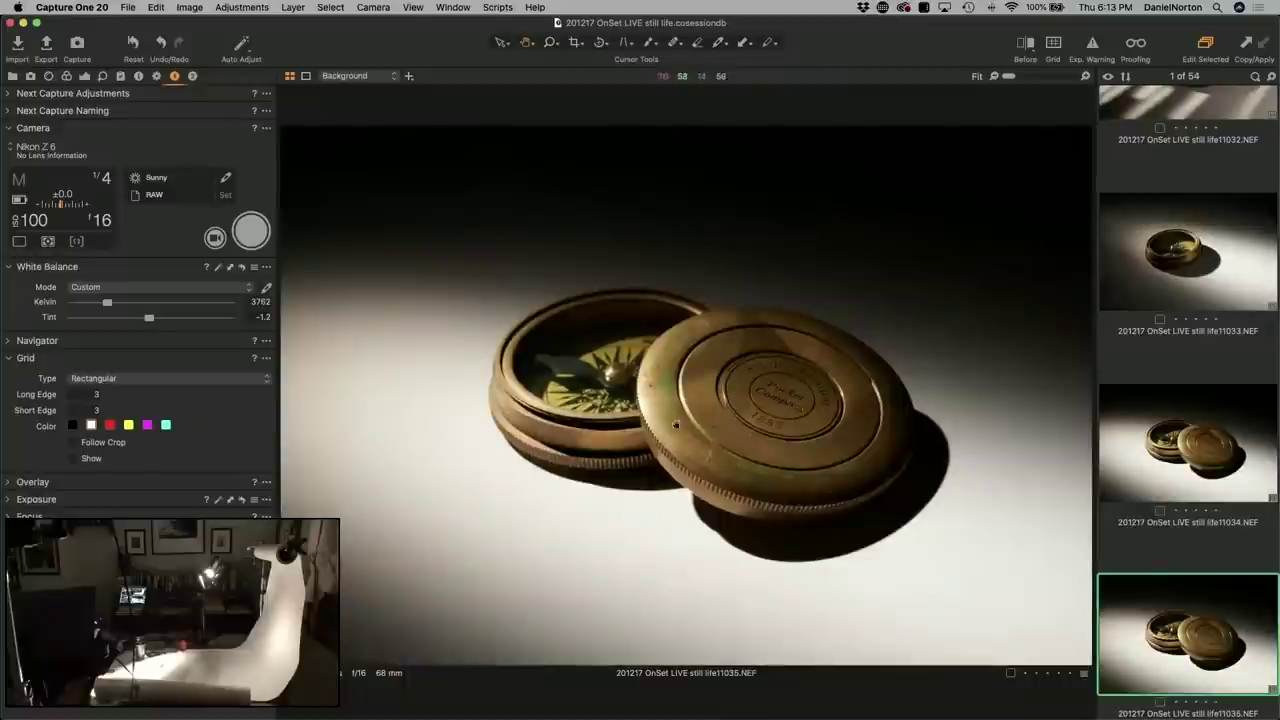
left_click(596, 385)
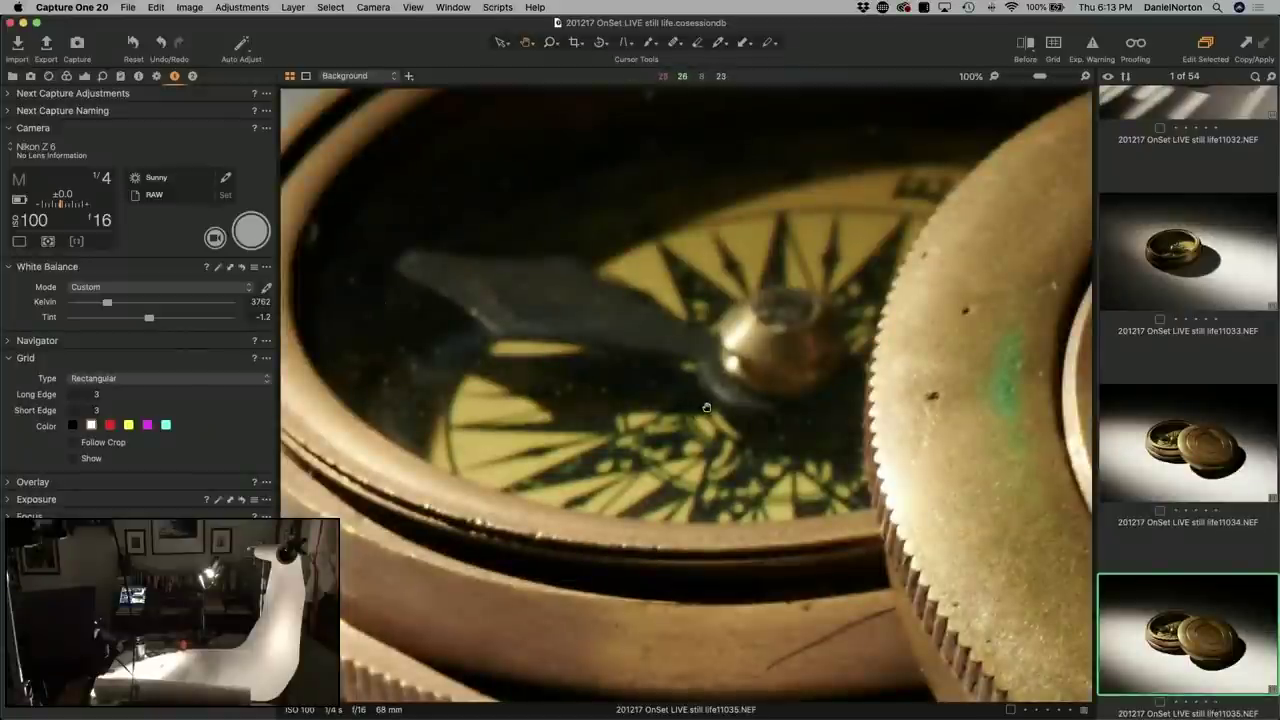
left_click(657, 405)
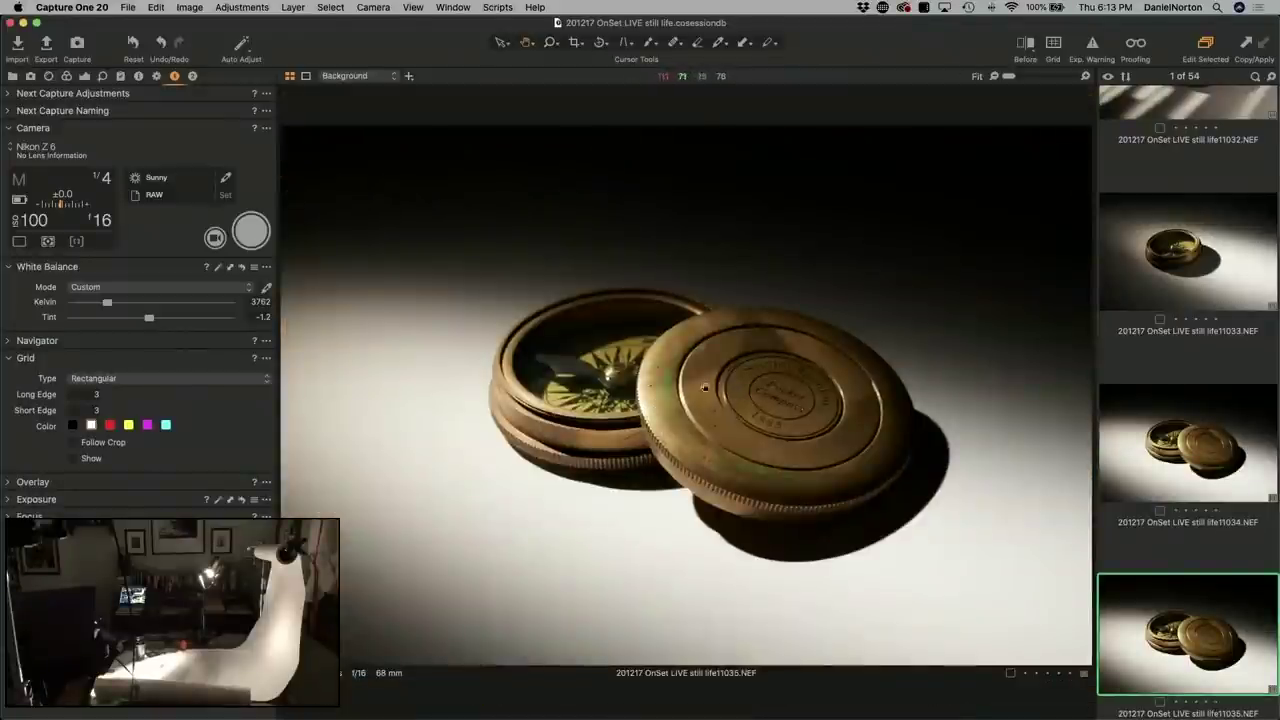
Check the dial and the lid at 100% in frame still life11036, and compare them with full view.
double_click(613, 376)
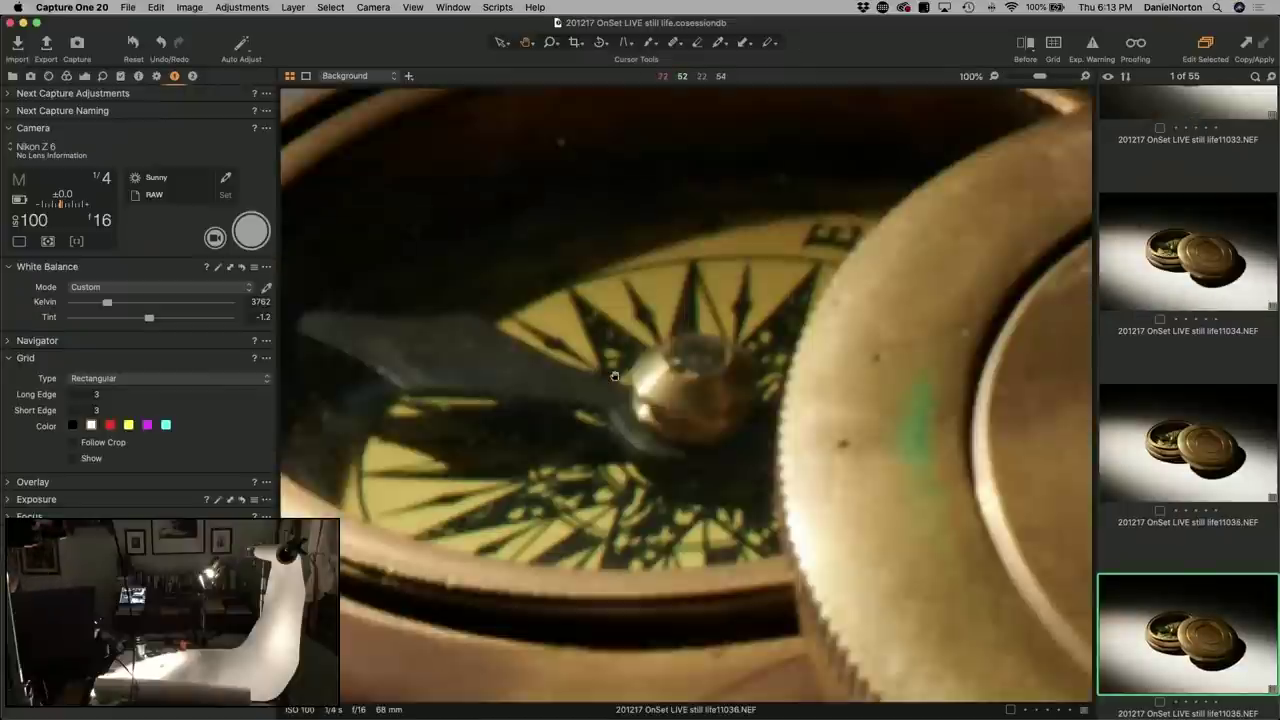
left_click_drag(904, 397, 578, 434)
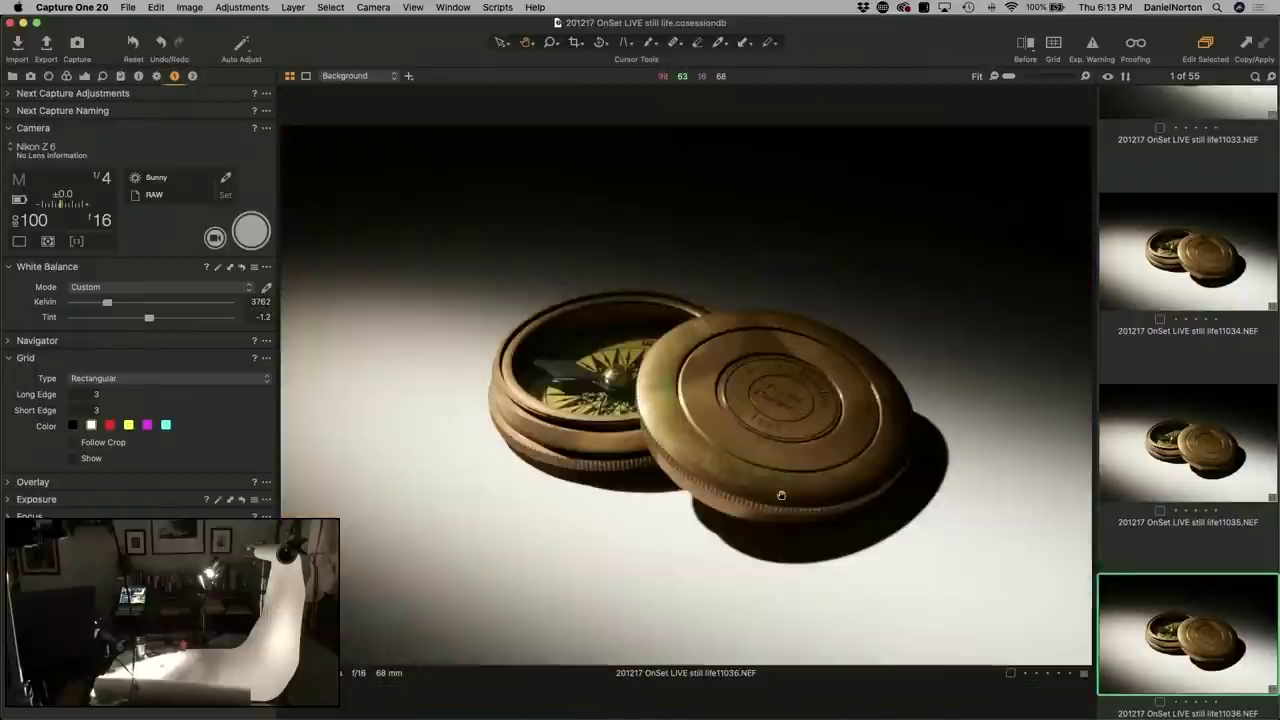
double_click(772, 494)
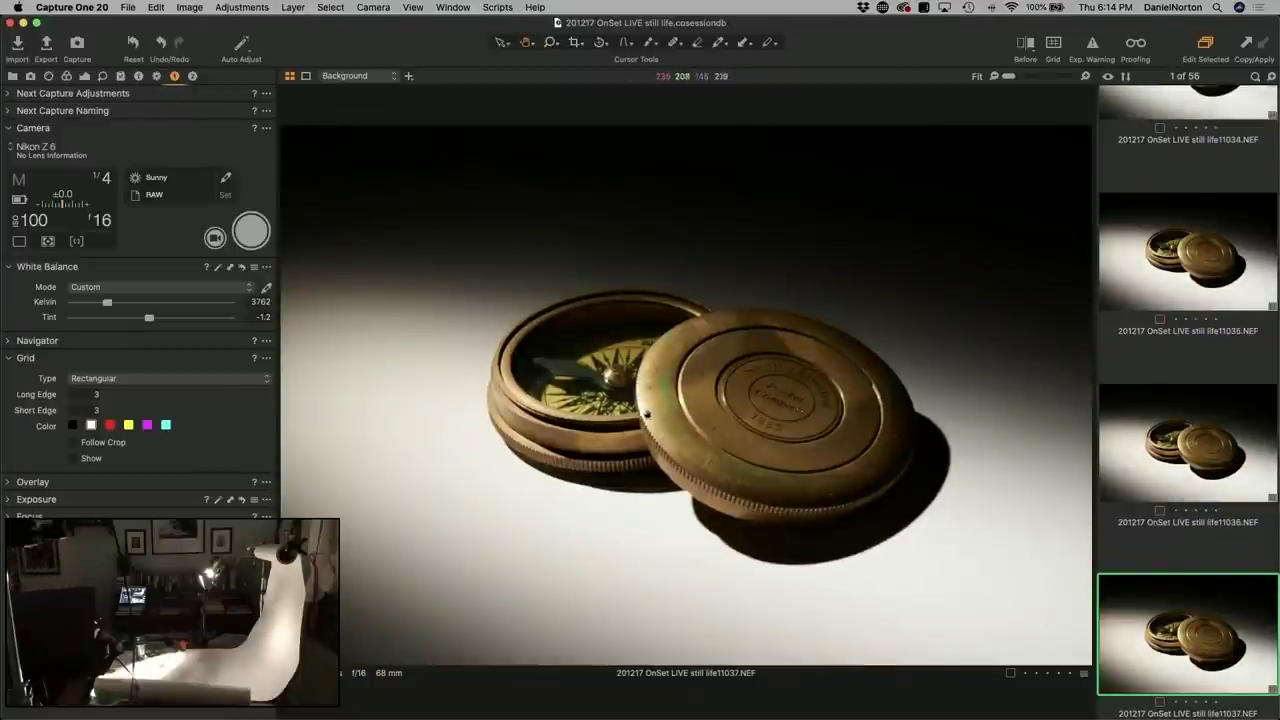
Examine the lid's ridged edge, the engraving and the dial's centre pin at 100% in frame still life11037.
double_click(642, 420)
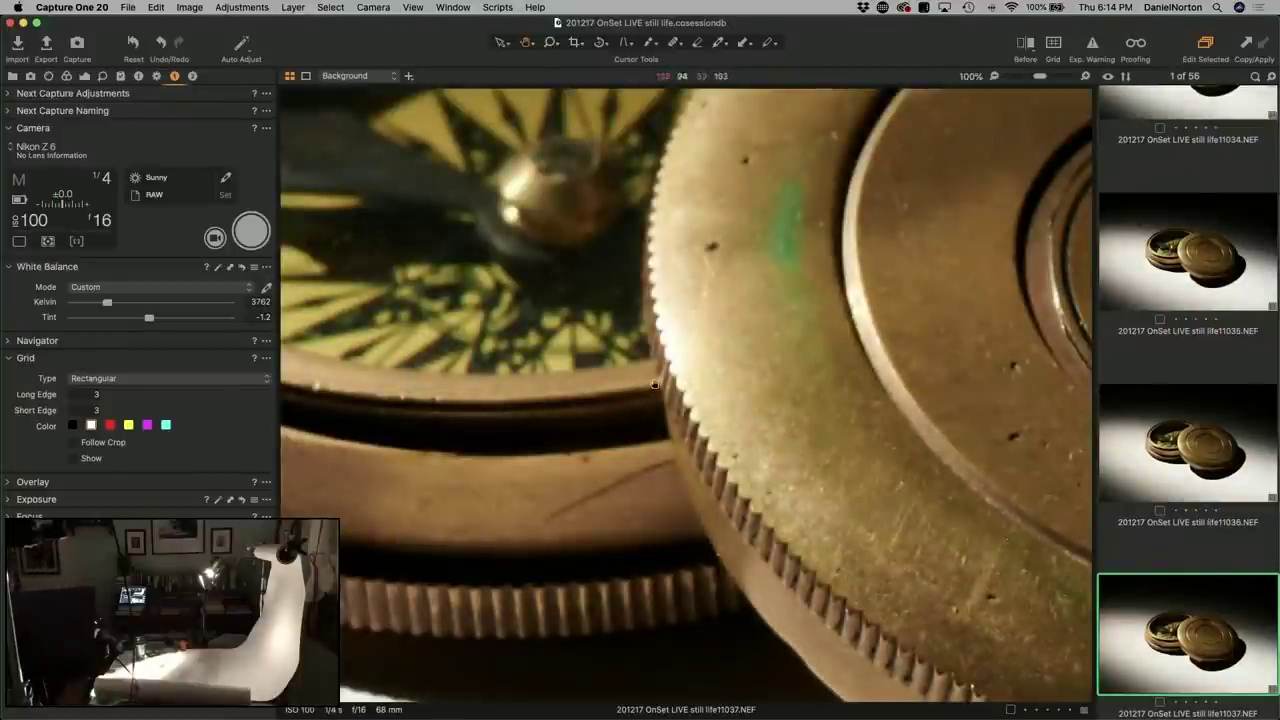
left_click_drag(668, 374, 774, 353)
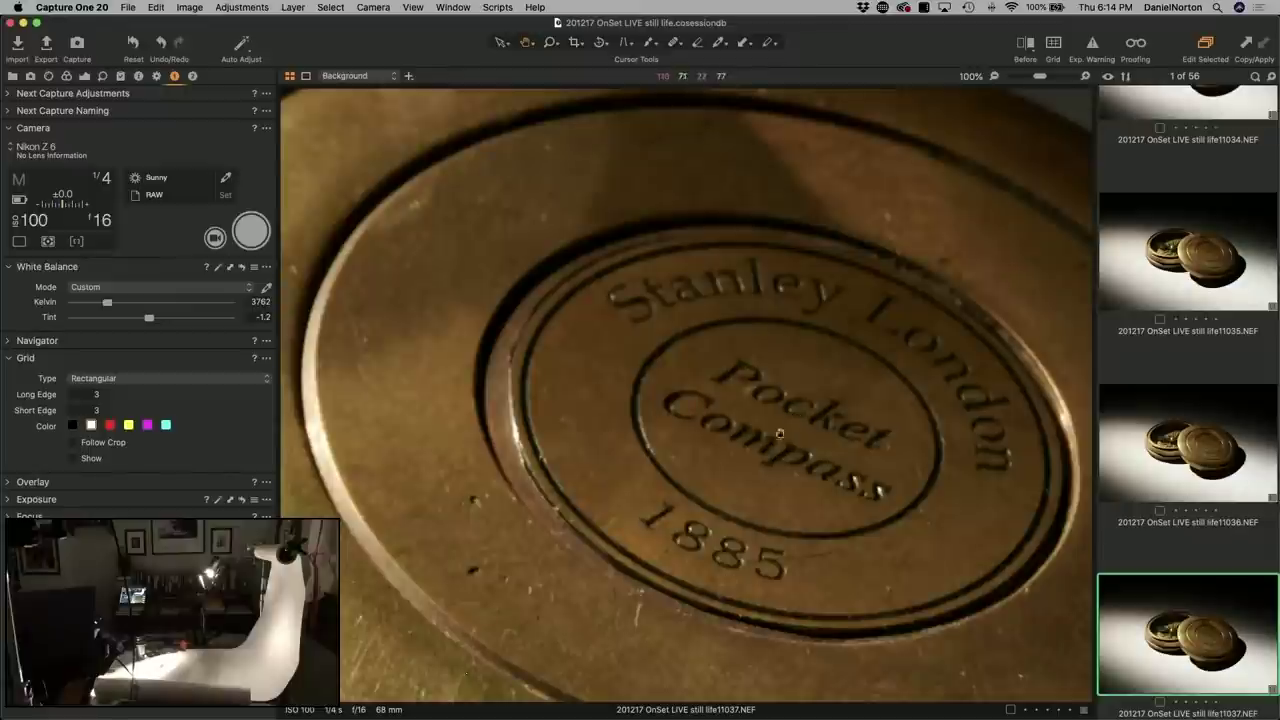
left_click_drag(733, 435, 786, 415)
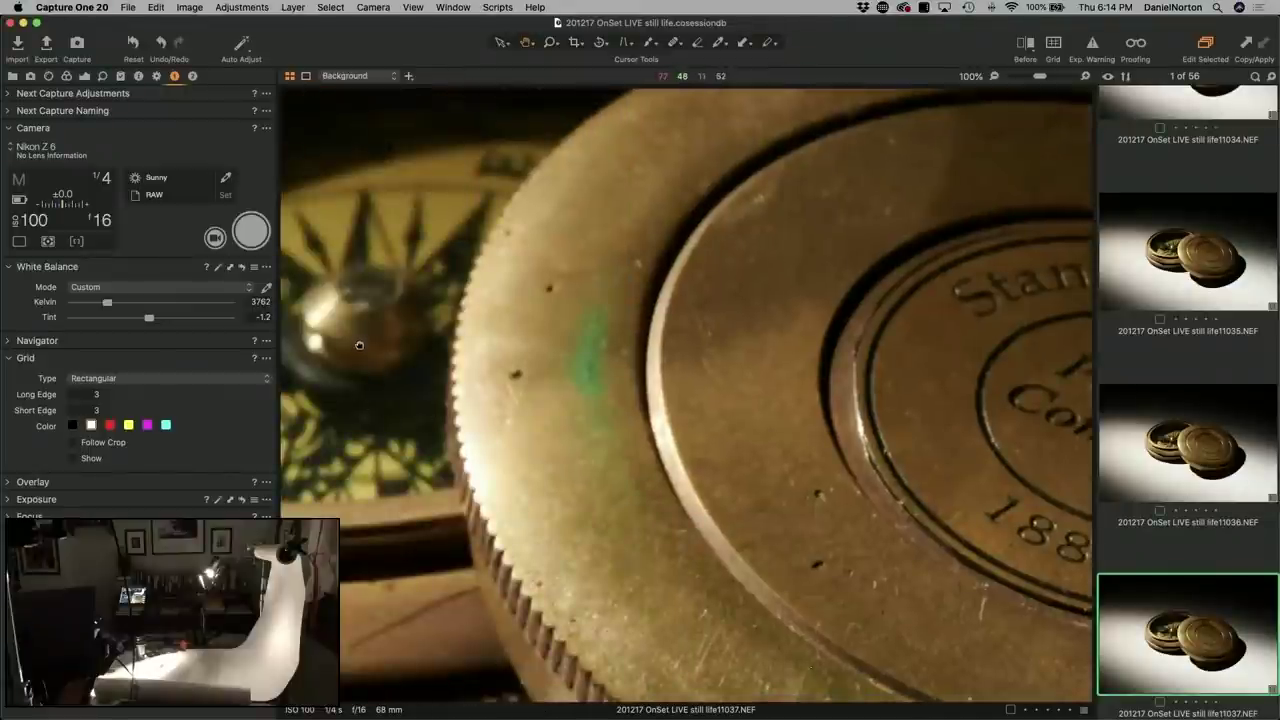
left_click_drag(359, 345, 740, 355)
left_click_drag(658, 360, 475, 315)
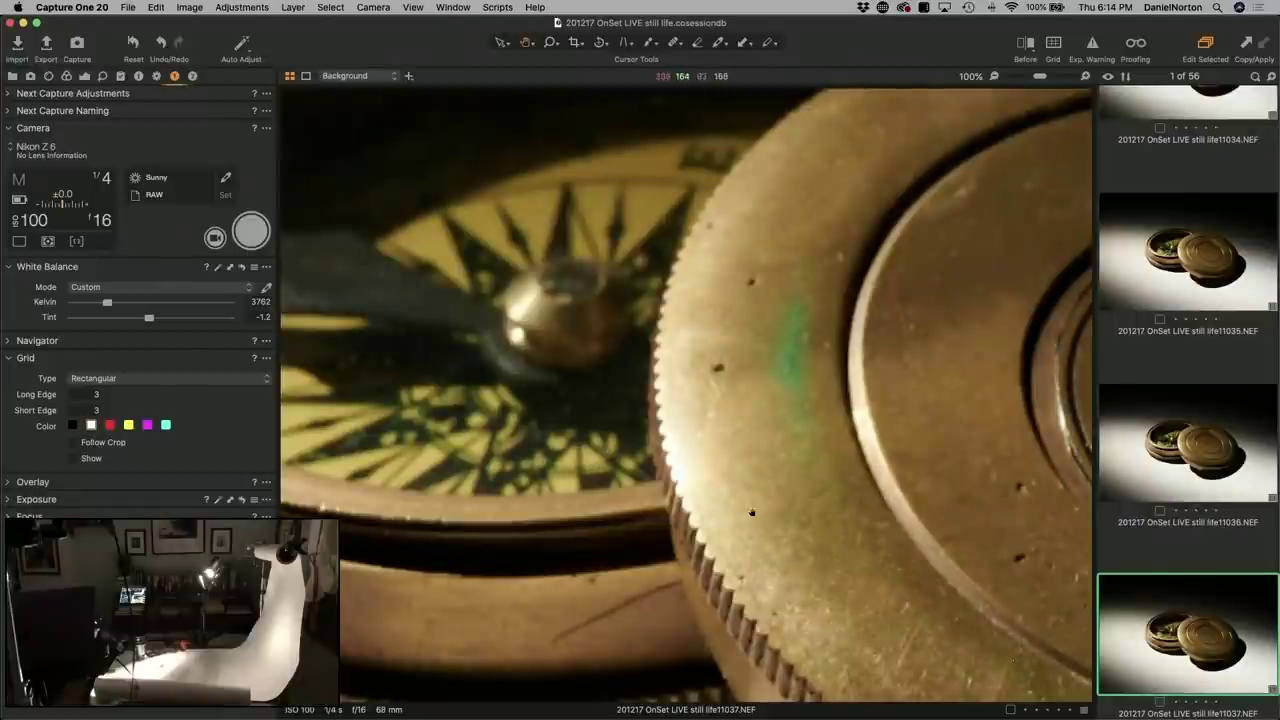
left_click_drag(807, 459, 807, 459)
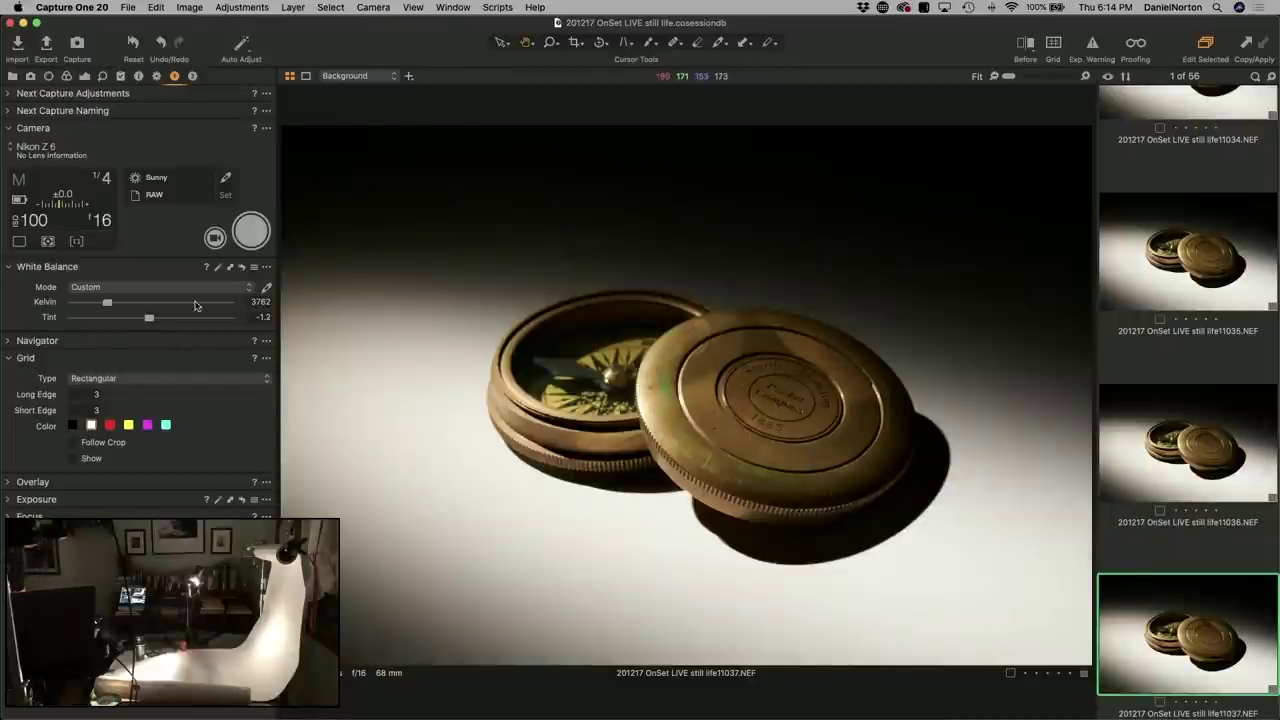
Capture another frame of the compass and leaning lid from Live View, and inspect its dial and lid edge at 100%.
left_click(215, 238)
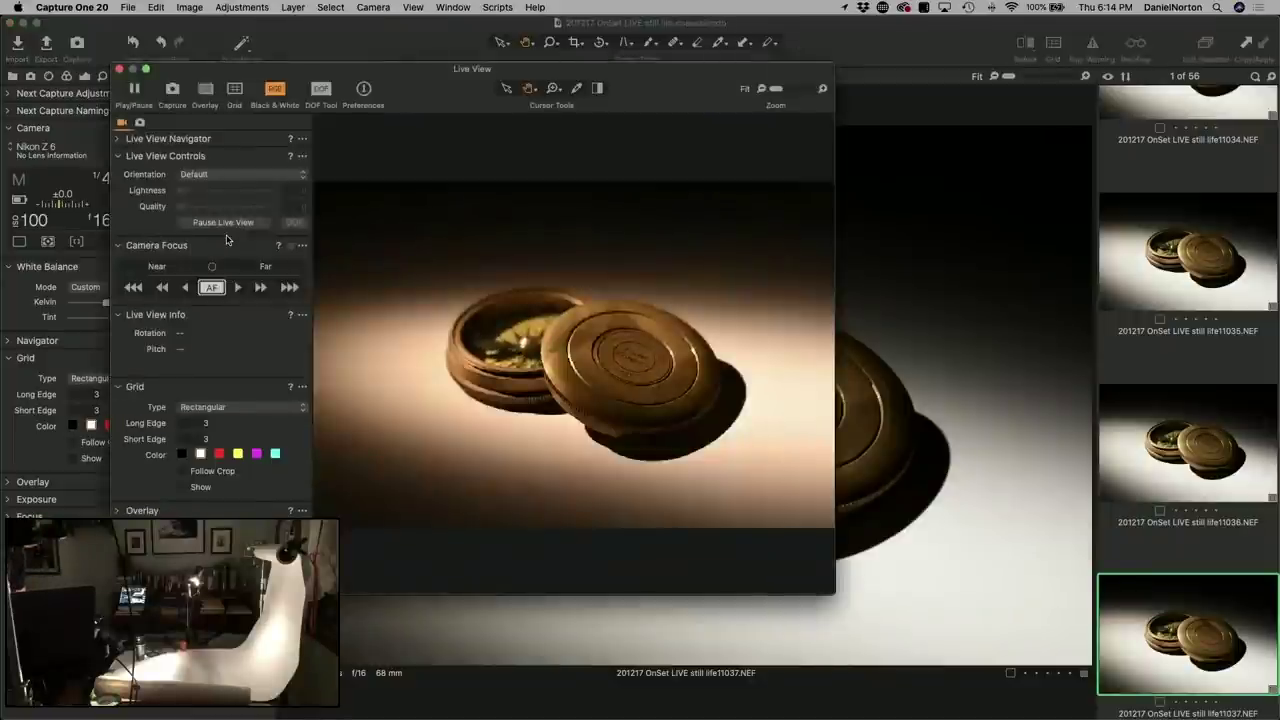
left_click(500, 345)
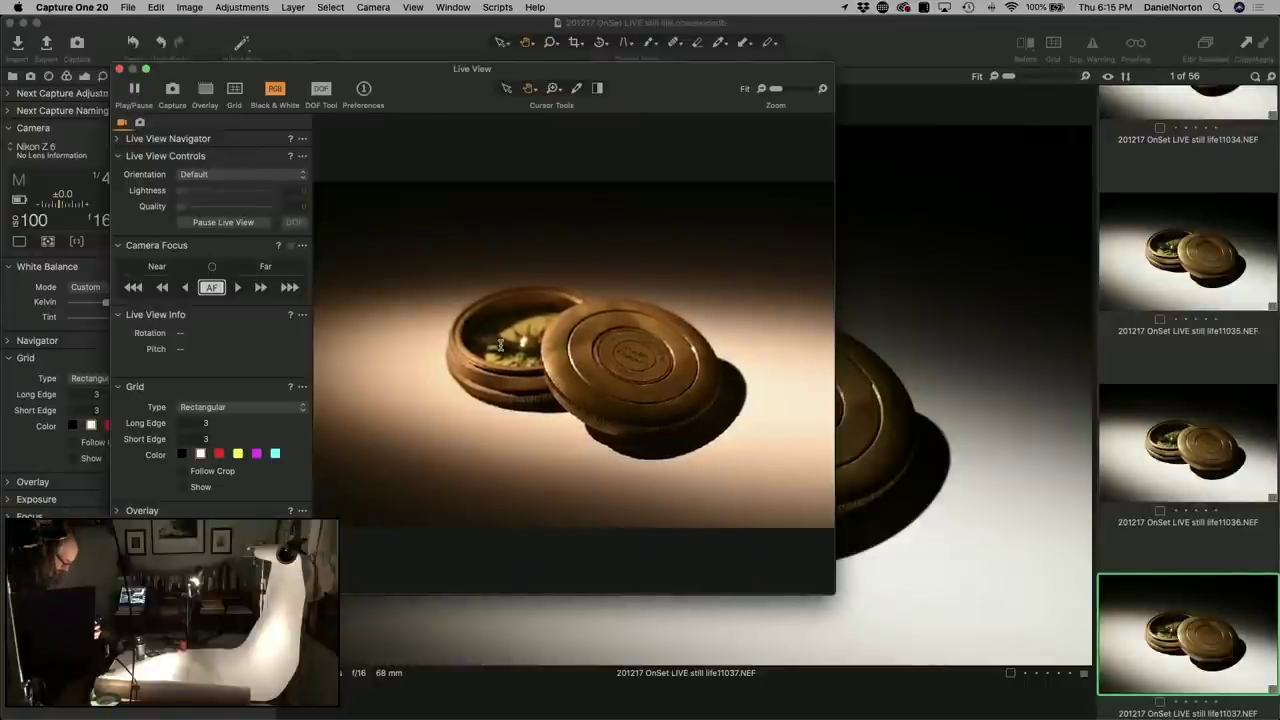
key("super+k")
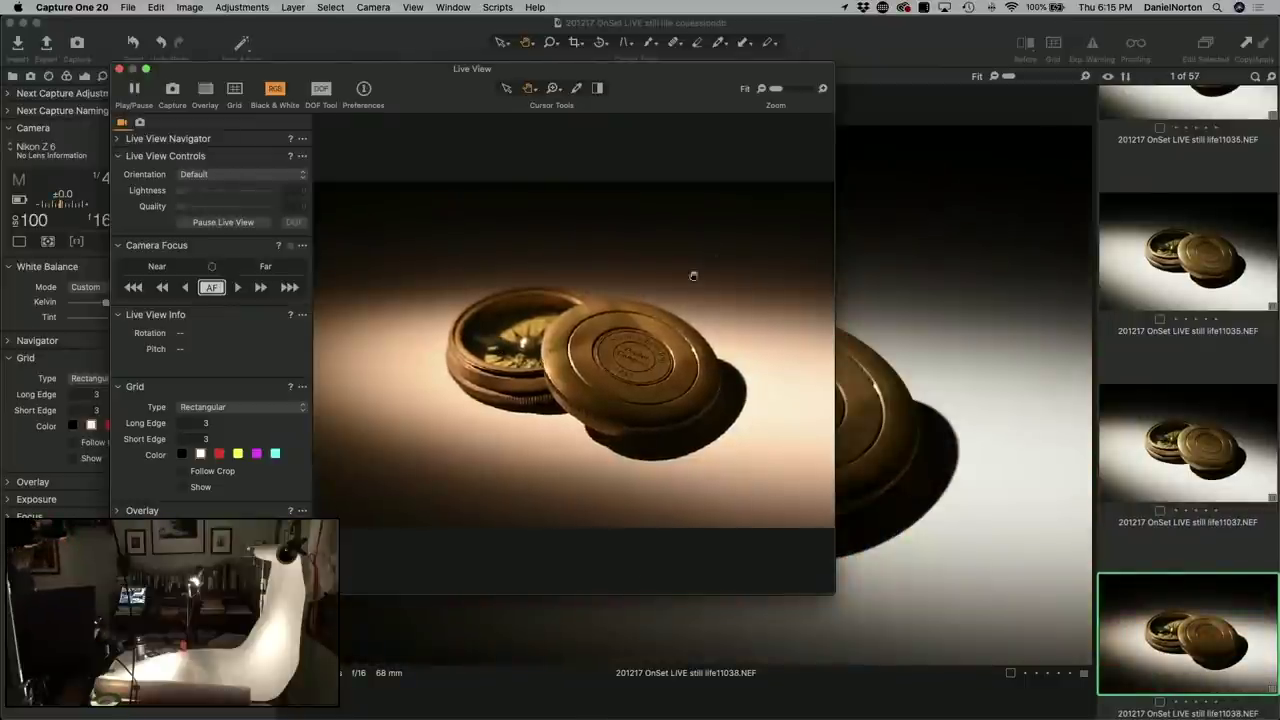
left_click(855, 80)
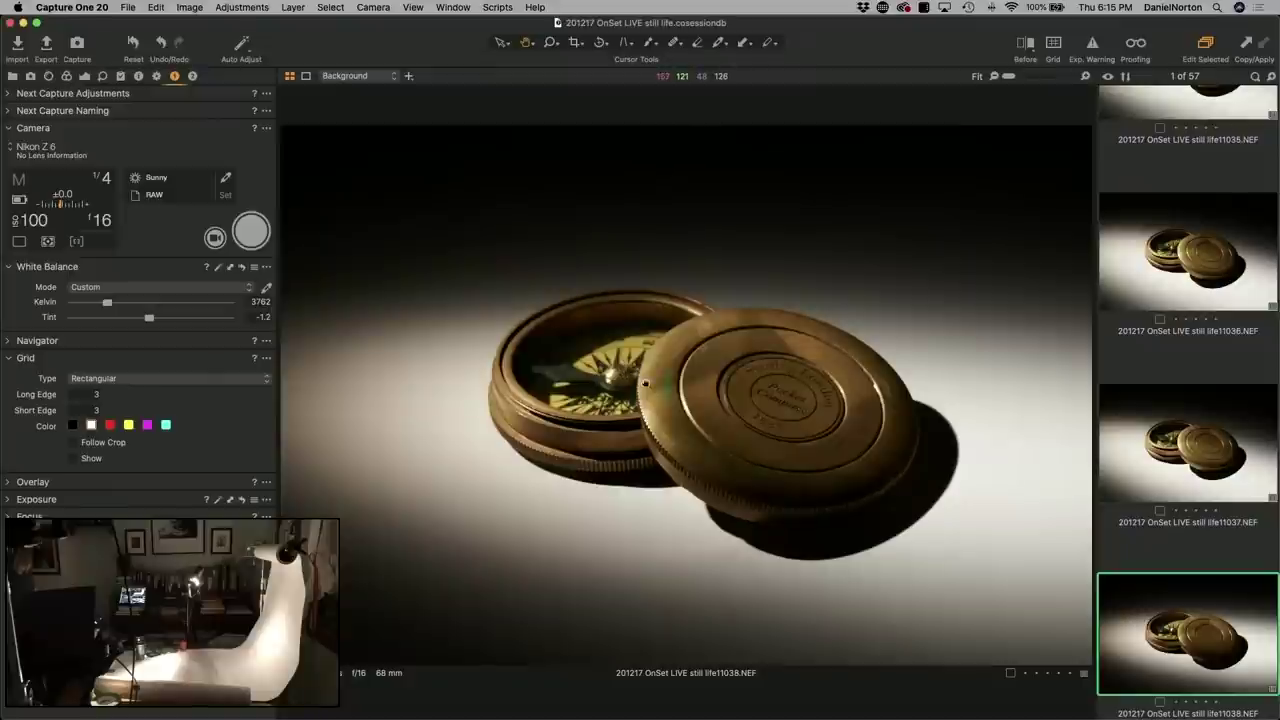
key("z")
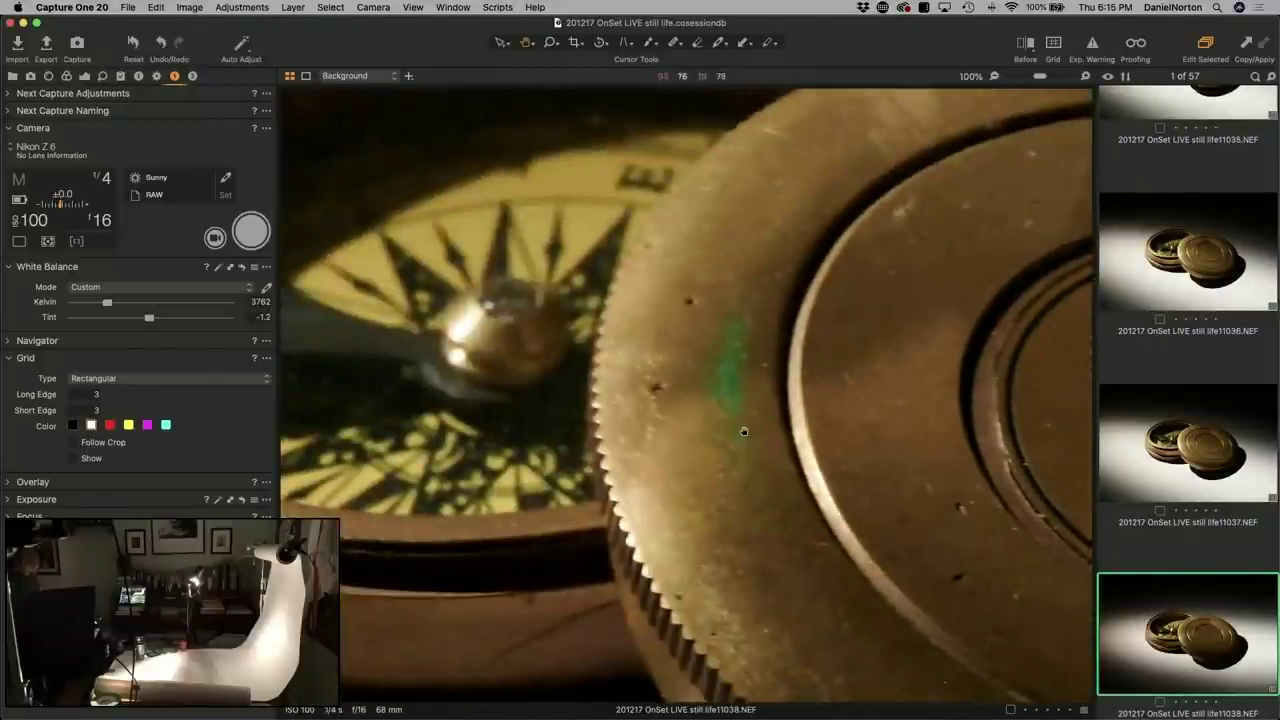
key("z")
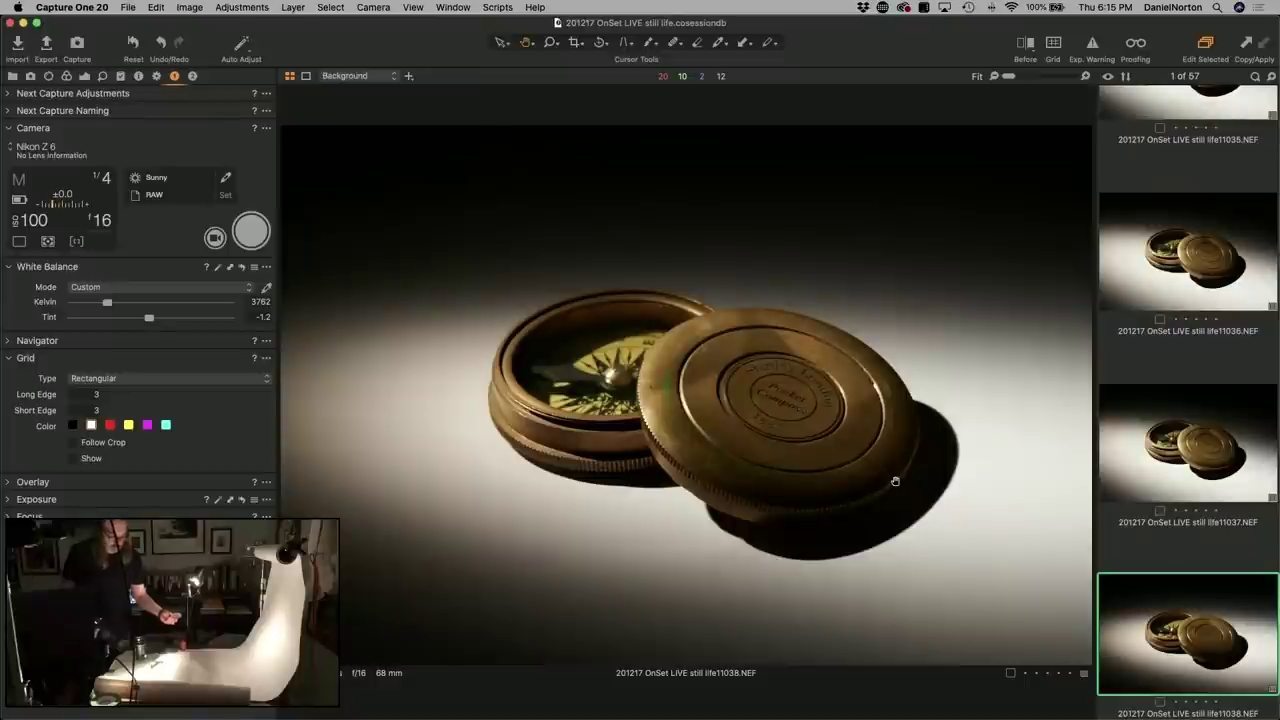
Preview the compass in Live View, and inspect the lid engraving at 100% in frame still life11039.
left_click(215, 240)
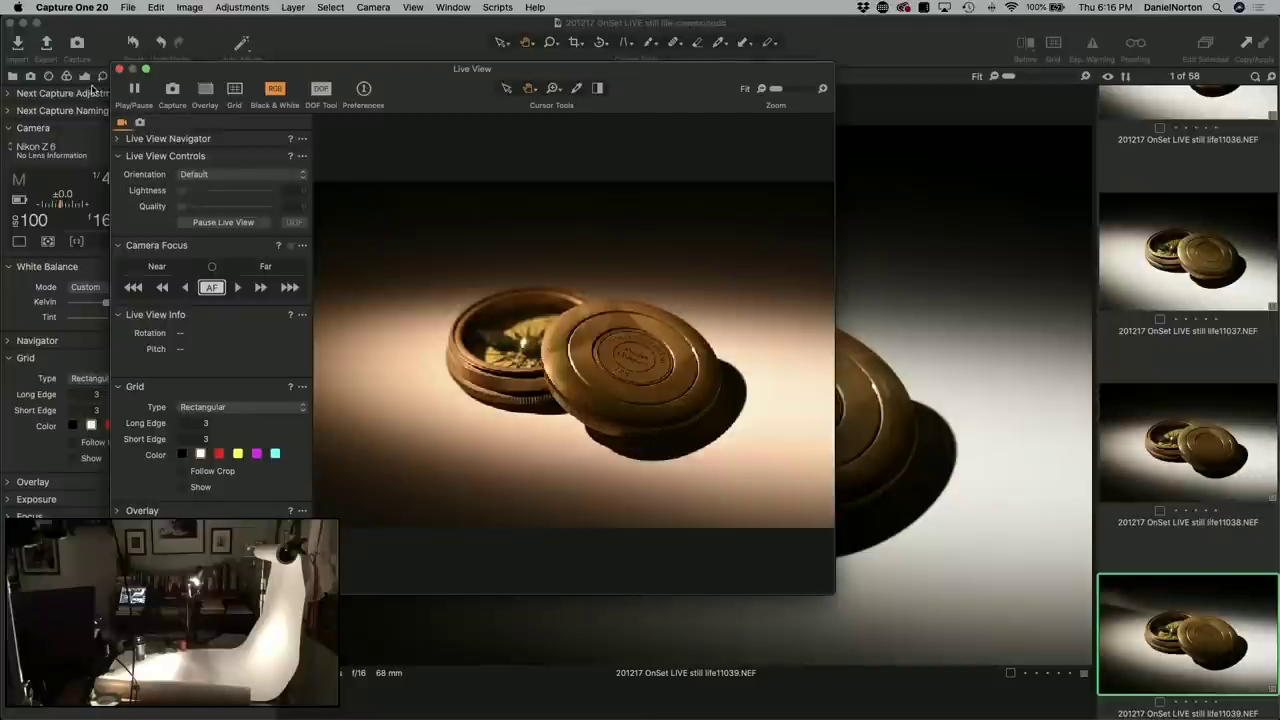
left_click(119, 69)
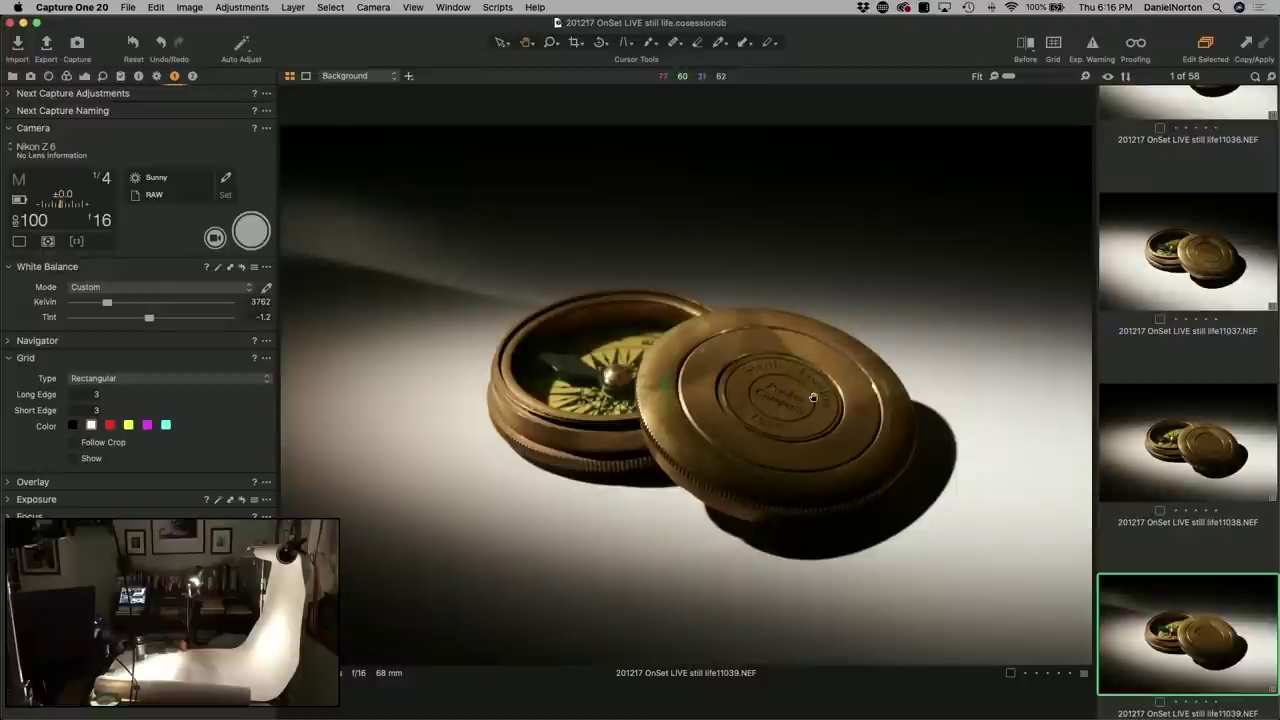
left_click(879, 296)
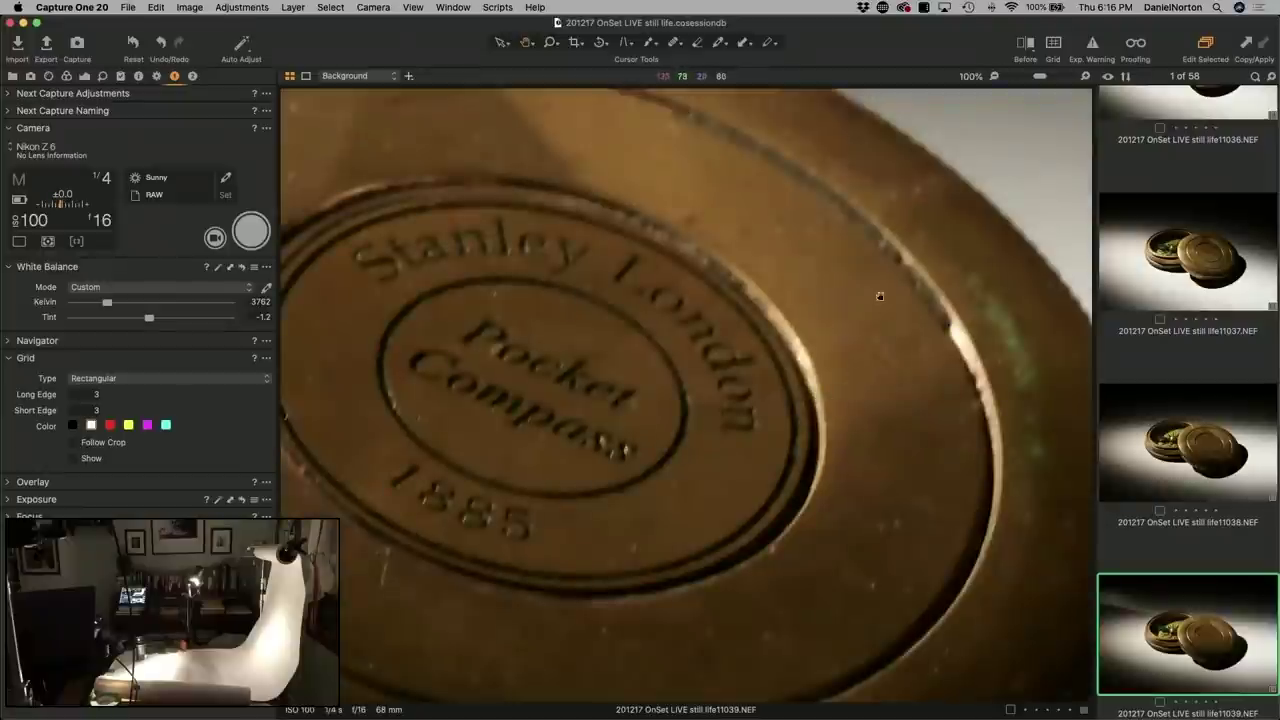
left_click(829, 318)
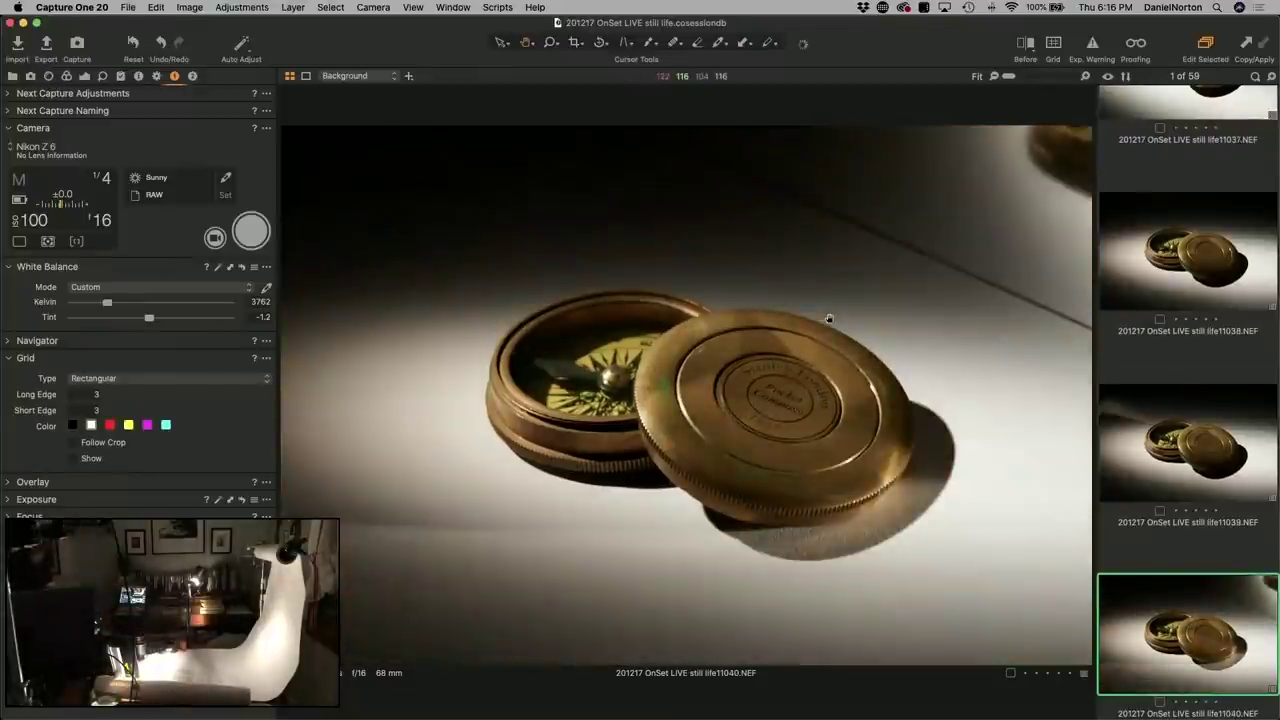
Inspect the compass lid up close in frame still life11040 and in the reflector frame still life11041.
left_click(836, 431)
left_click(850, 444)
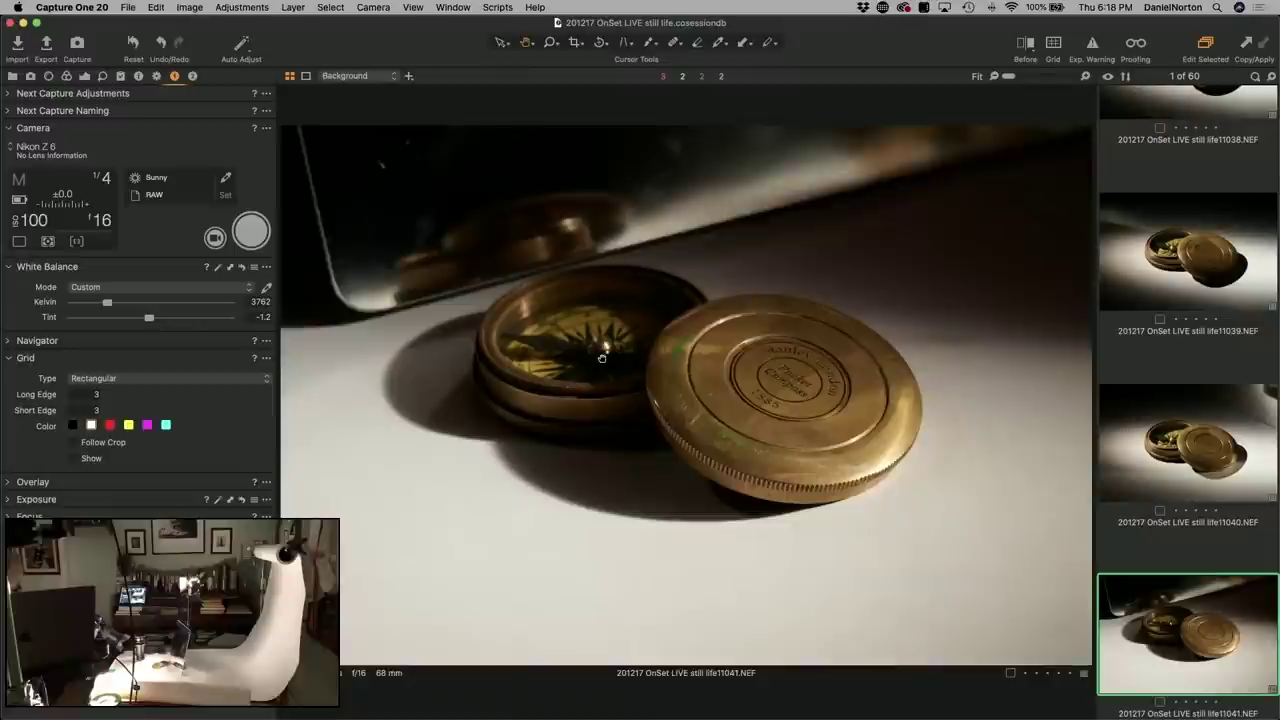
left_click(654, 395)
left_click(680, 368)
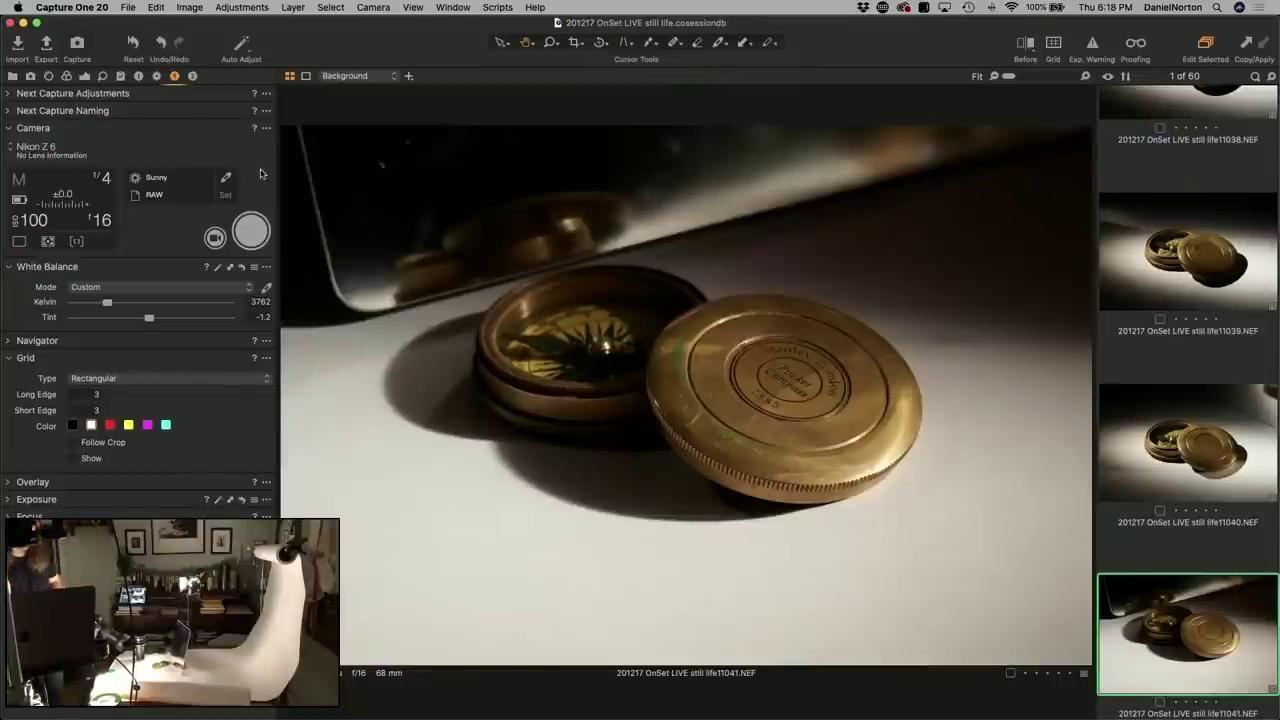
Preview the reflector lighting on the compass in Live View, and capture another frame of it at f/4 and 1/8 s.
left_click(217, 237)
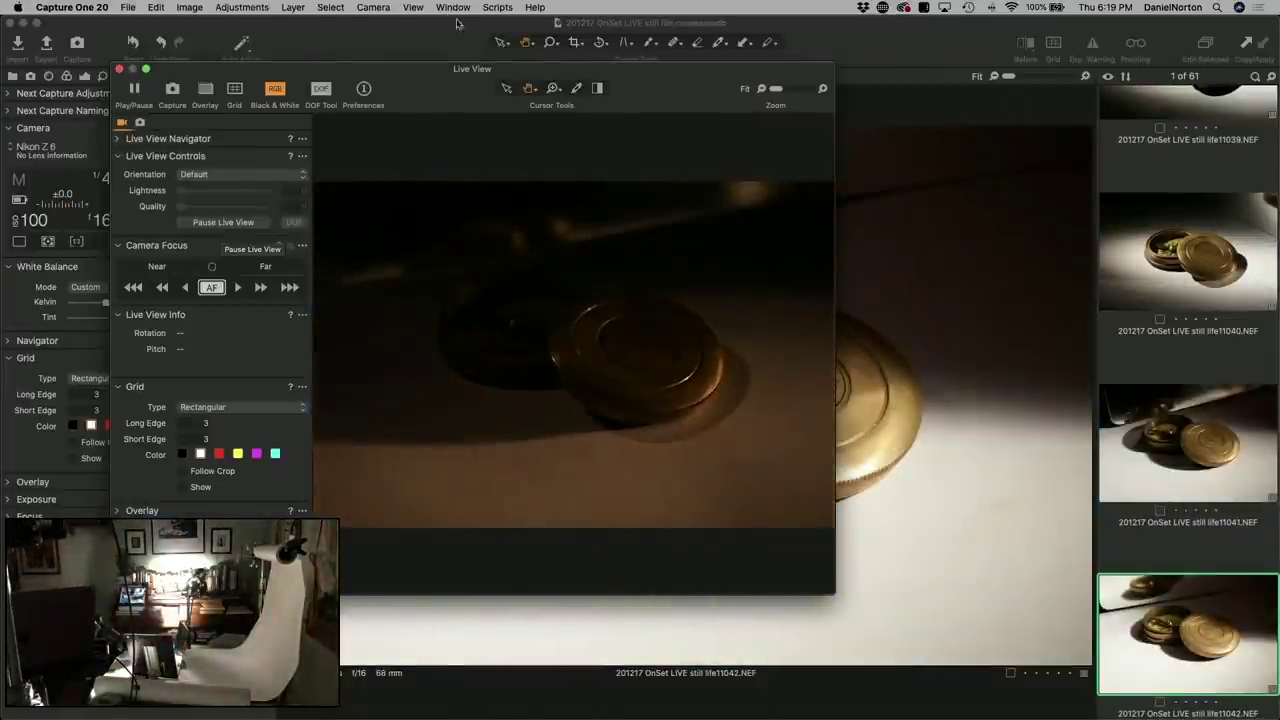
left_click(921, 63)
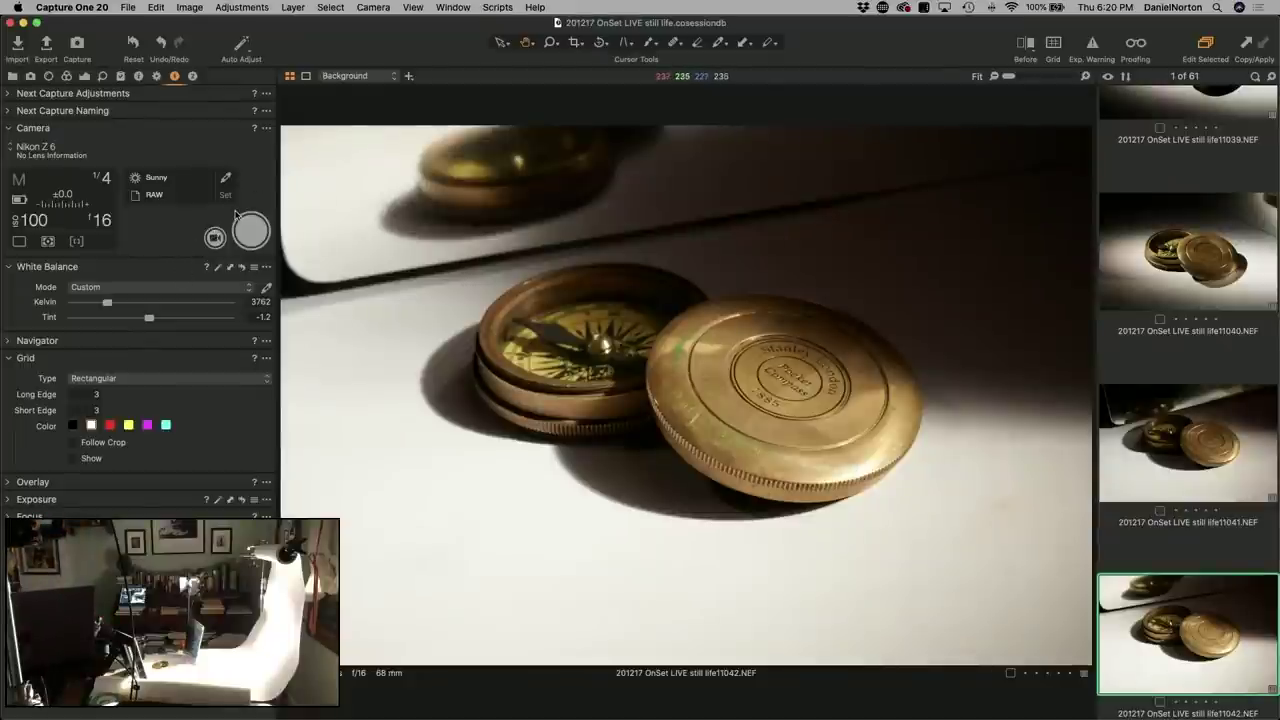
left_click(215, 240)
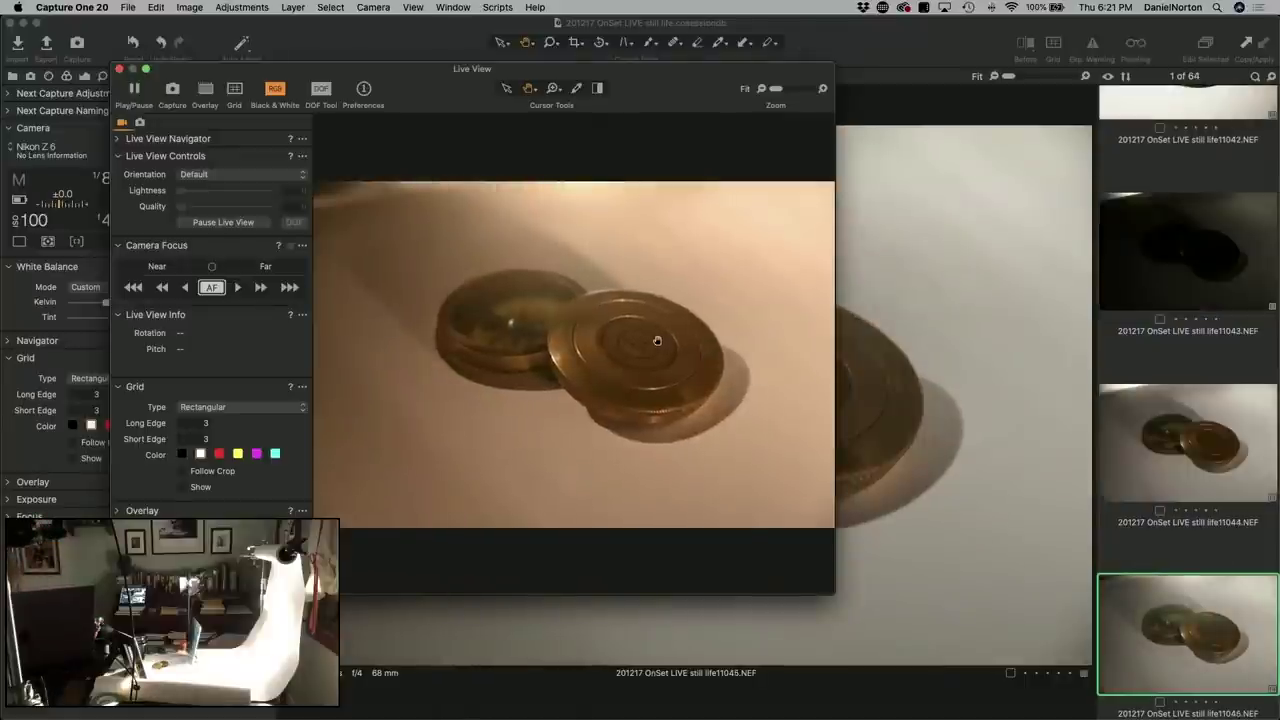
left_click_drag(645, 91, 486, 198)
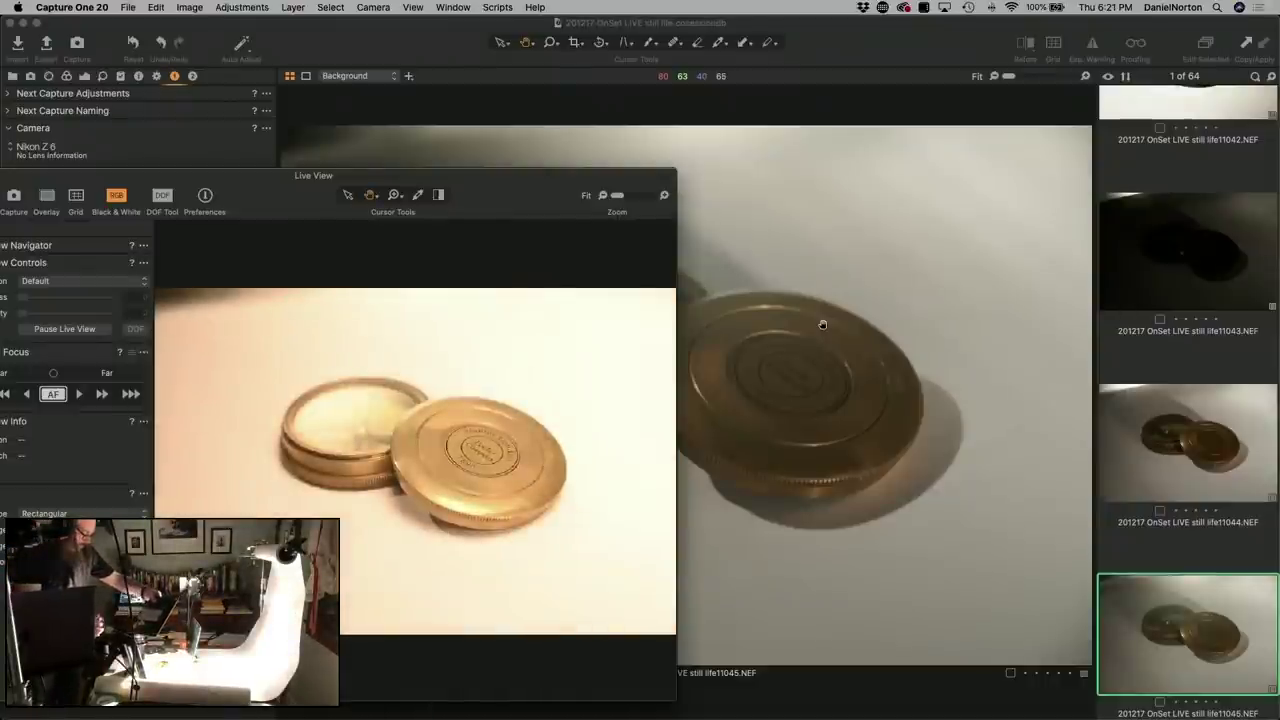
key("super+k")
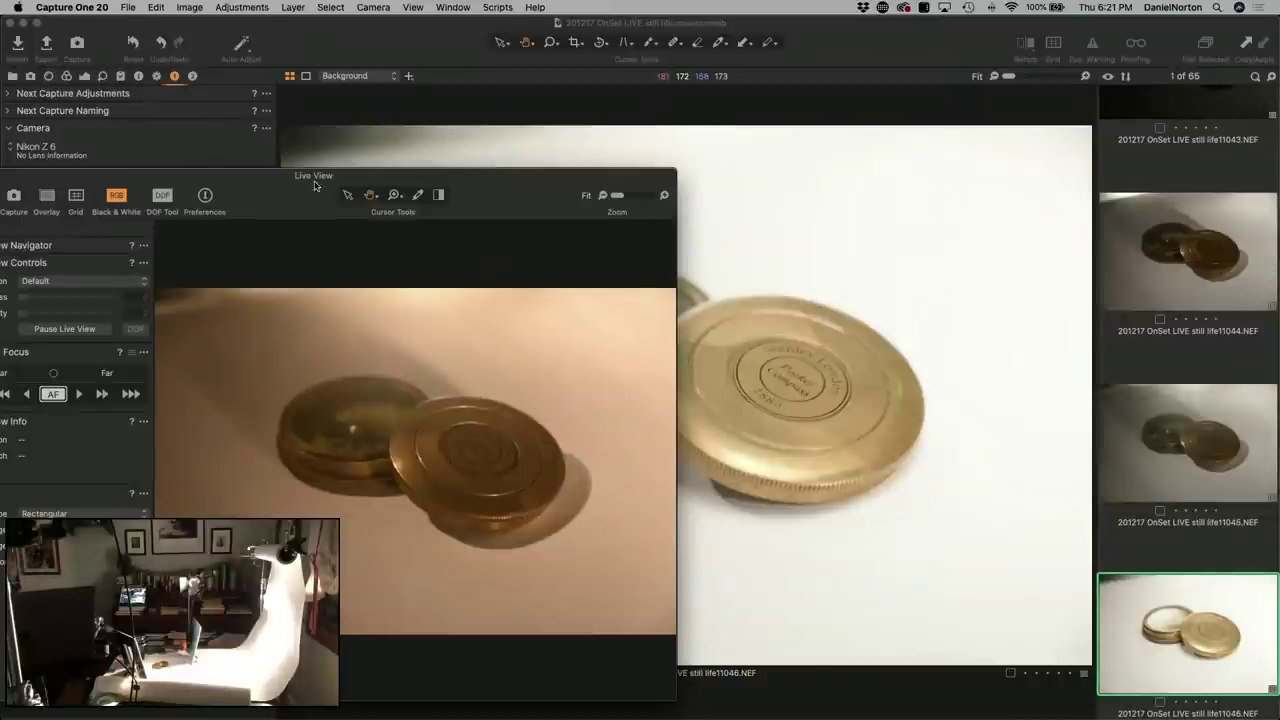
left_click_drag(276, 221, 402, 524)
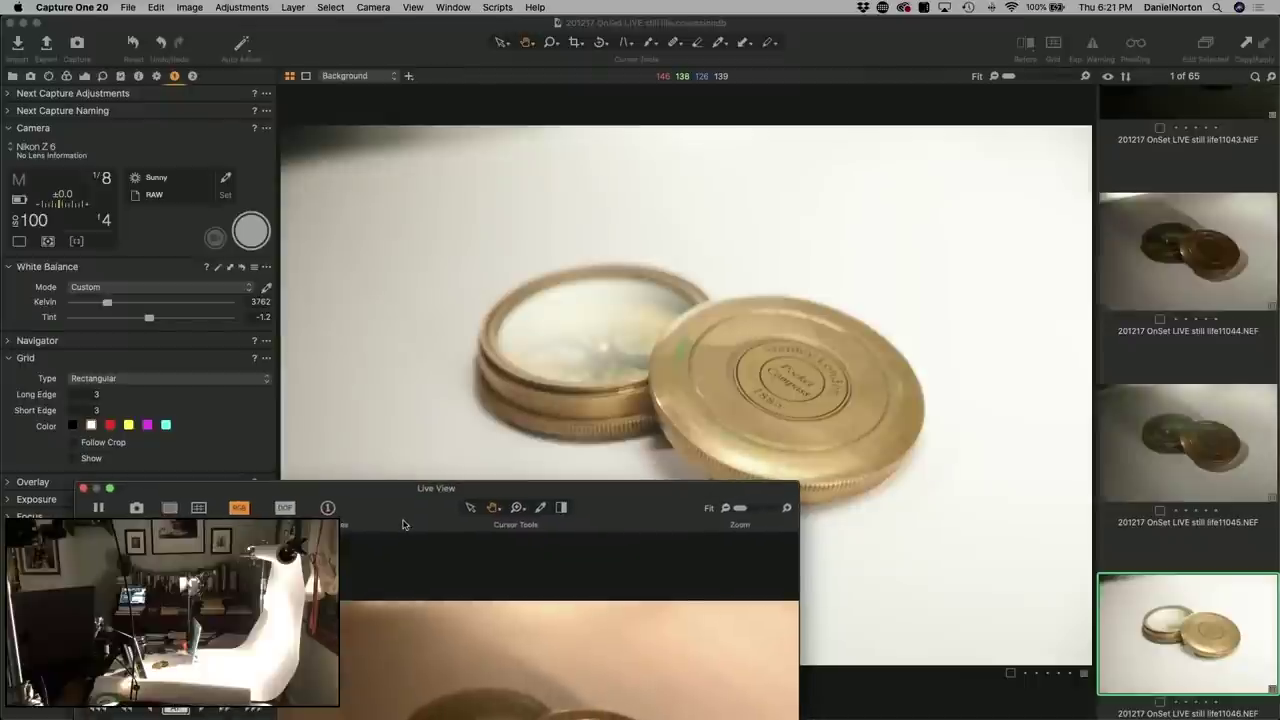
left_click(84, 488)
Inspect the dial and lid engraving up close in frame still life11046, and the lid in frame still life11047.
left_click(583, 323)
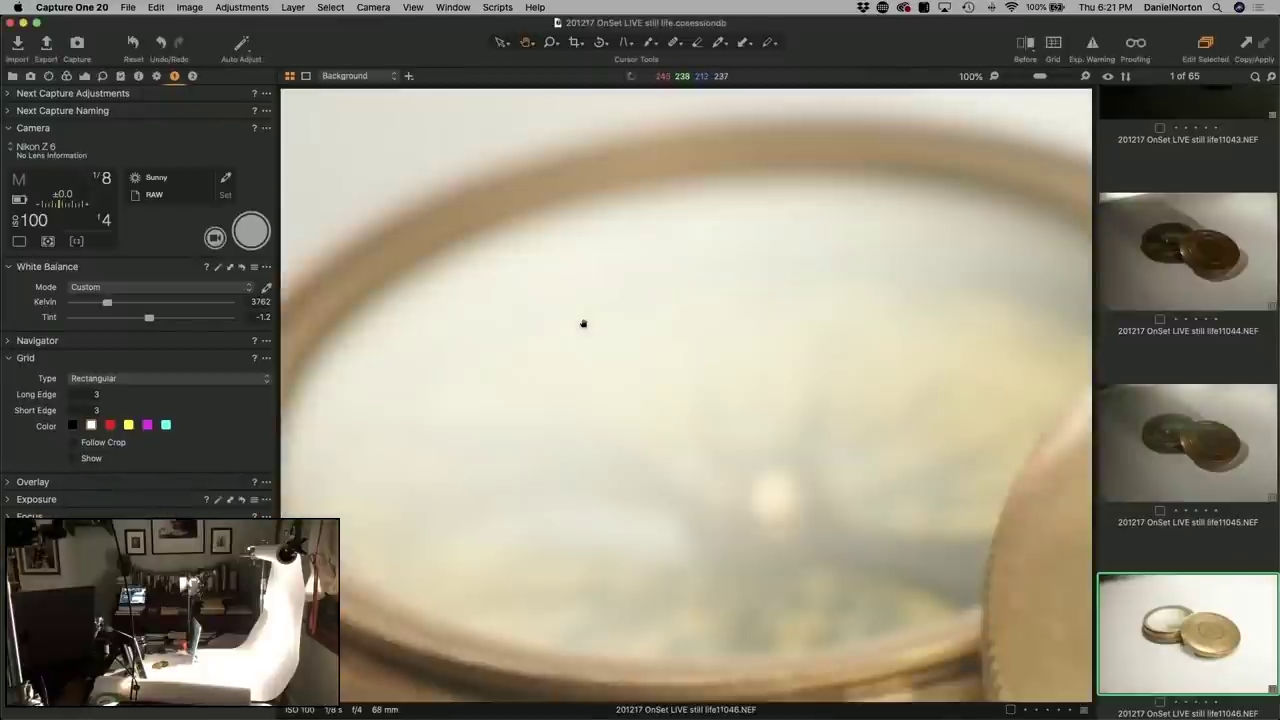
left_click(632, 410)
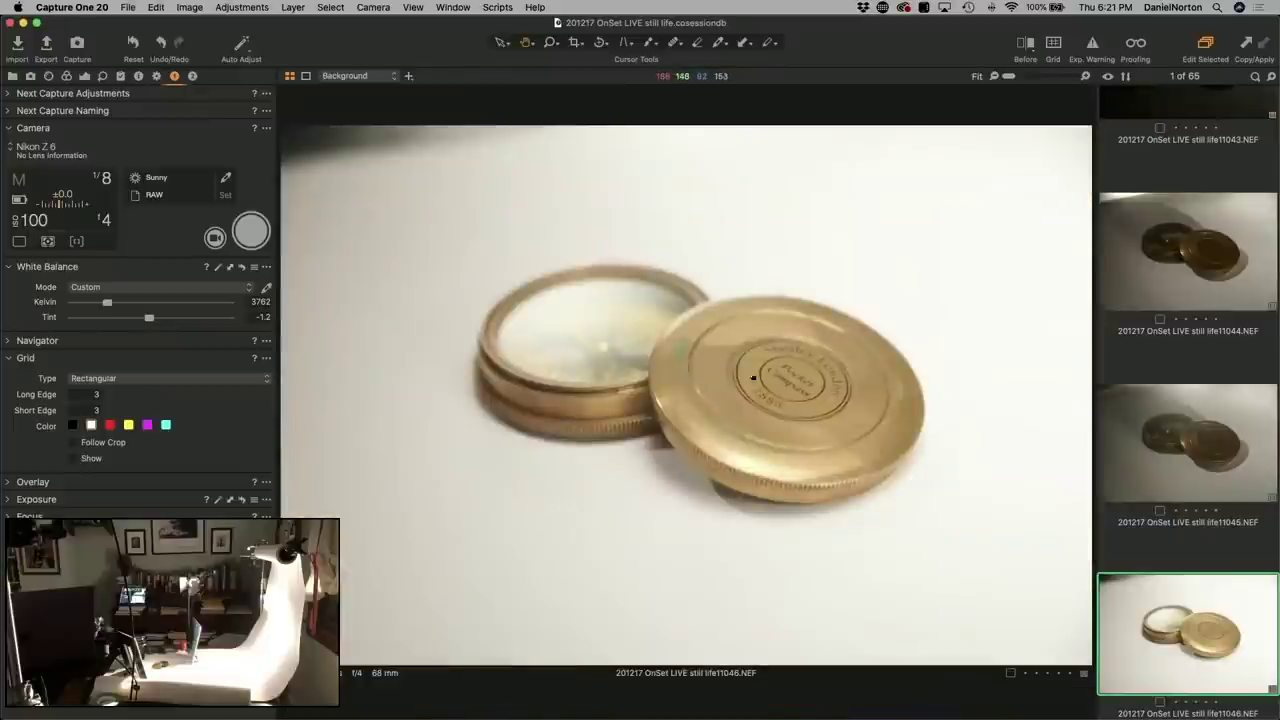
left_click(823, 354)
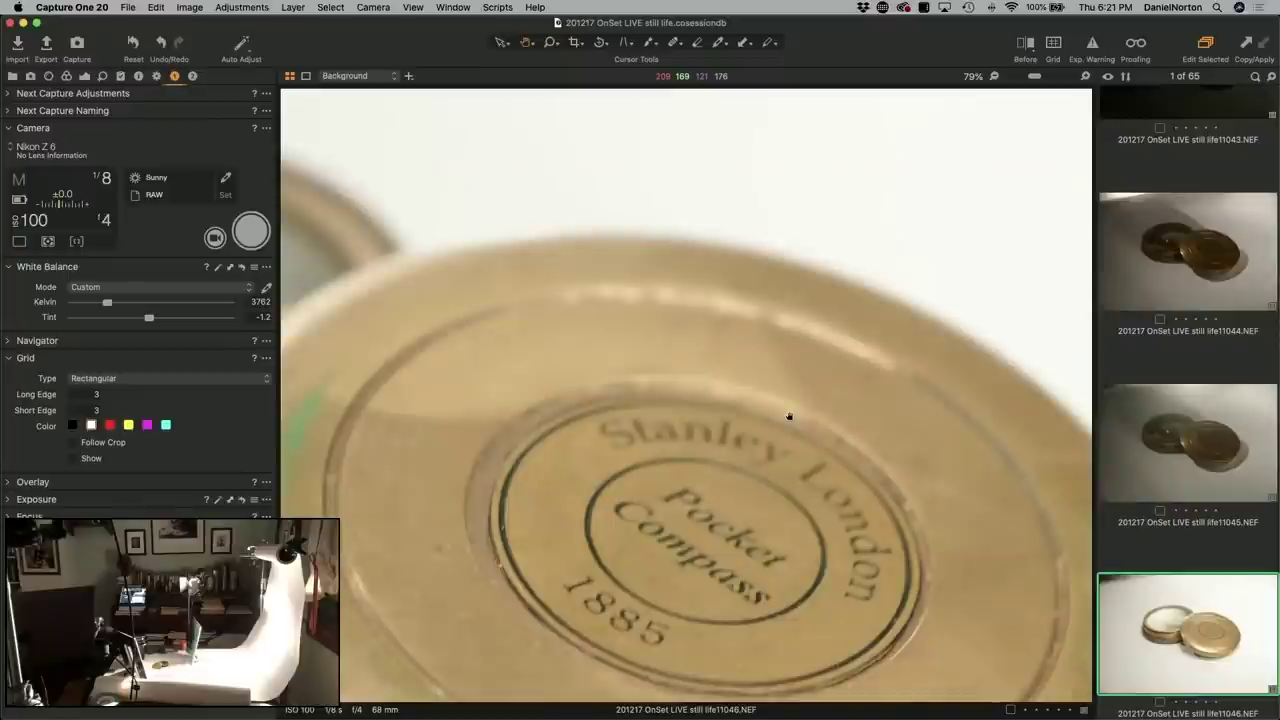
left_click(668, 464)
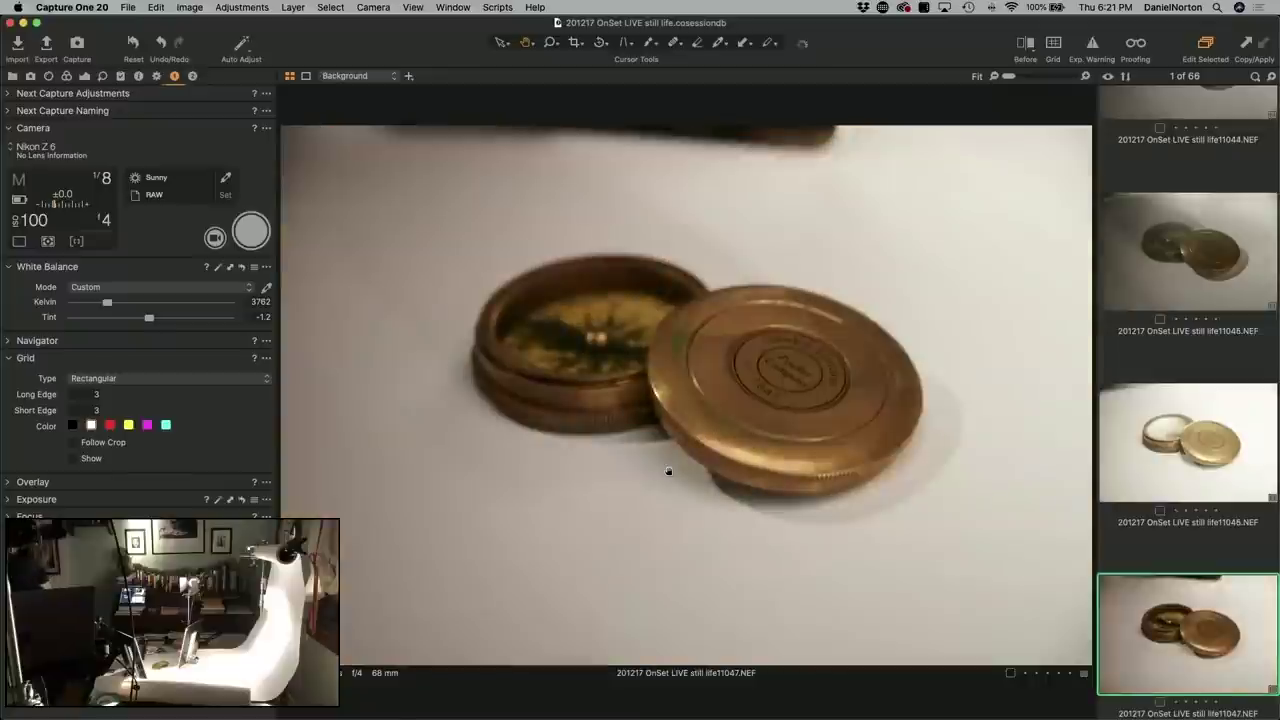
left_click(742, 392)
left_click(742, 392)
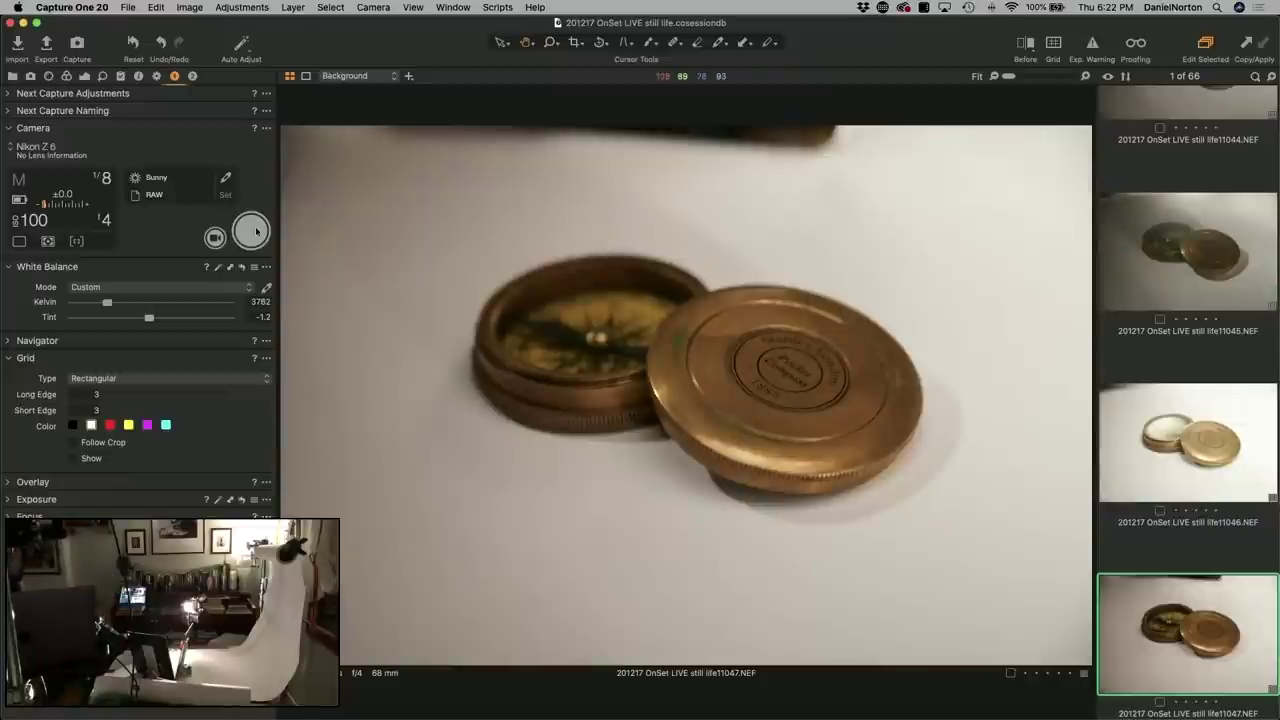
Preview the compass in Live View, and inspect the lid engraving and dial up close in frame still life11048.
left_click(212, 239)
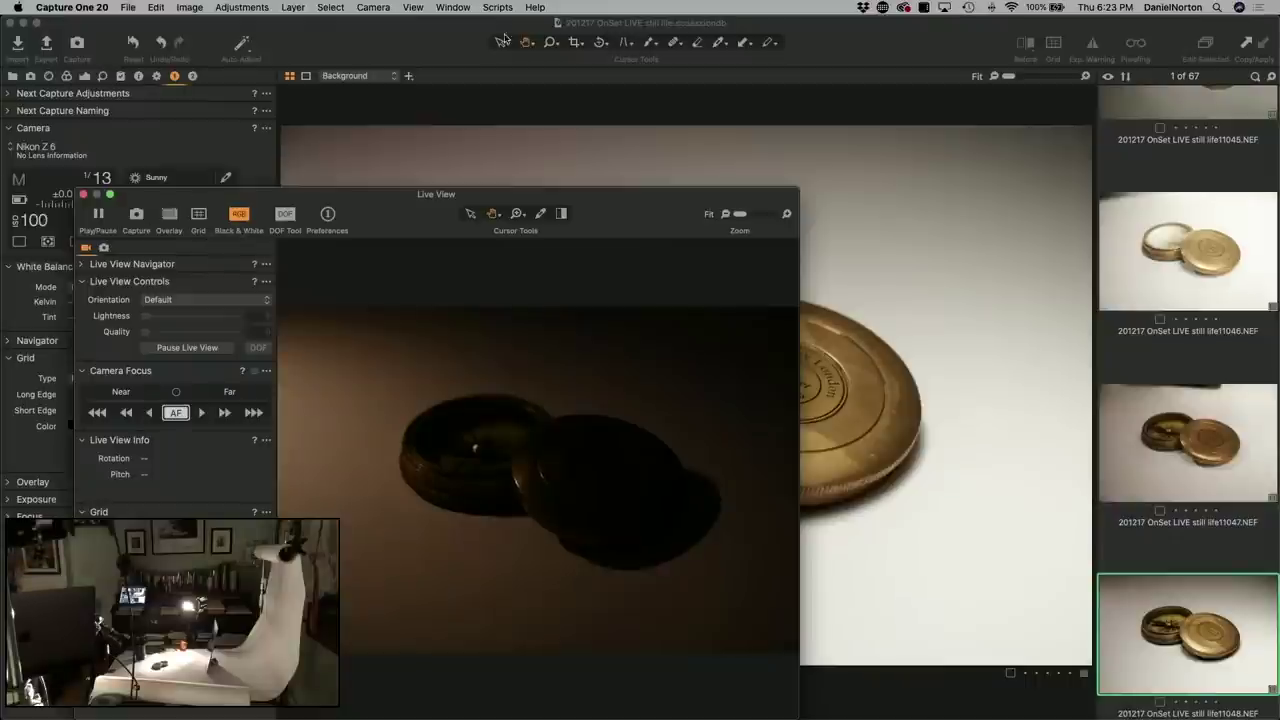
left_click(455, 40)
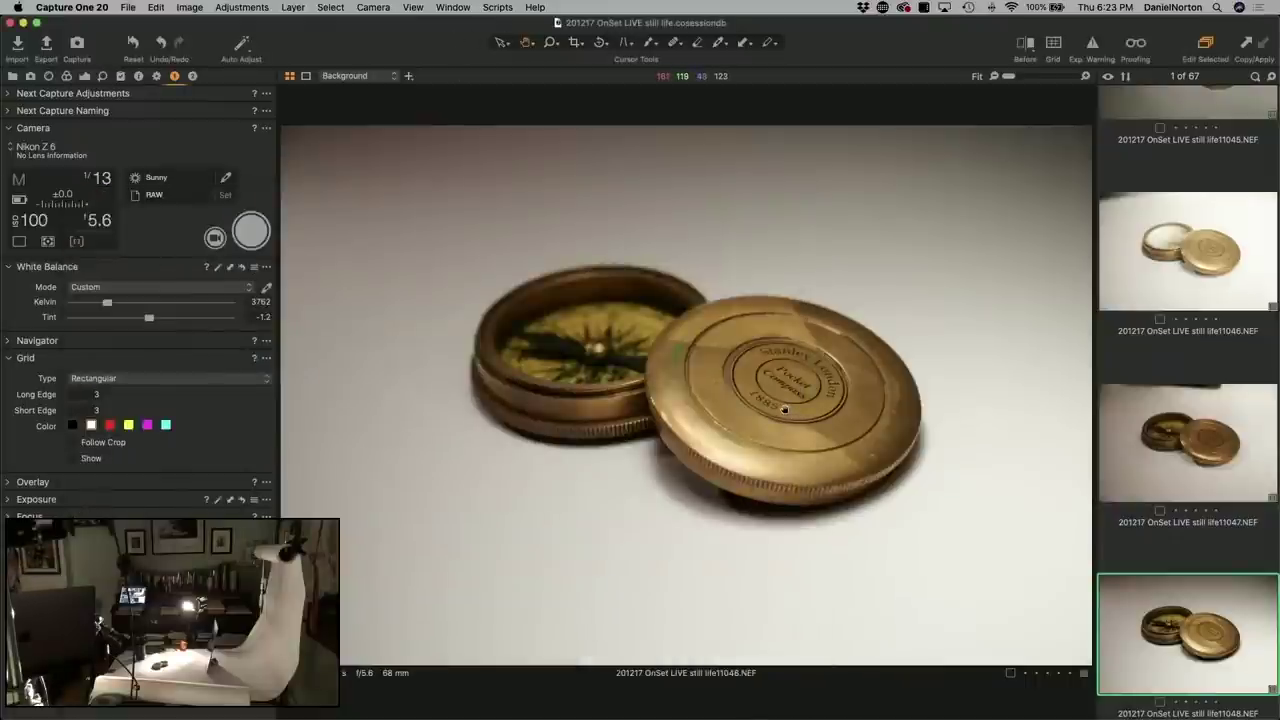
double_click(785, 410)
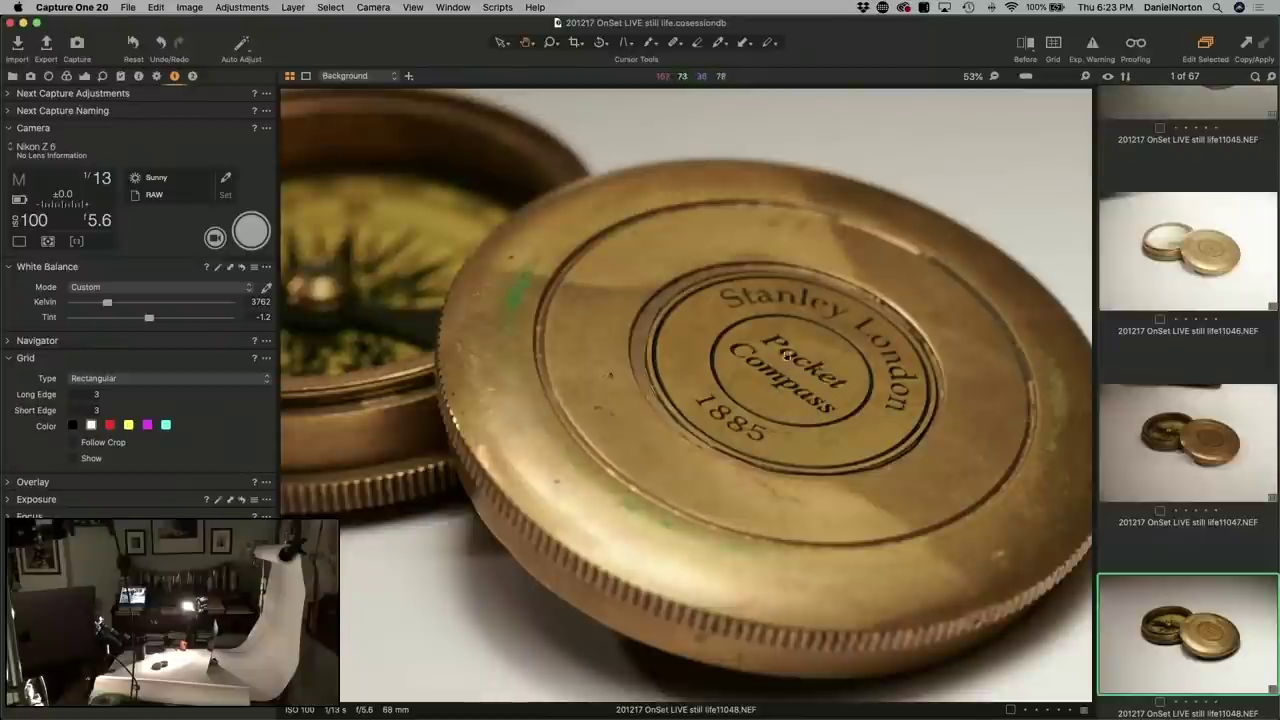
scroll(735, 450, "left", 8)
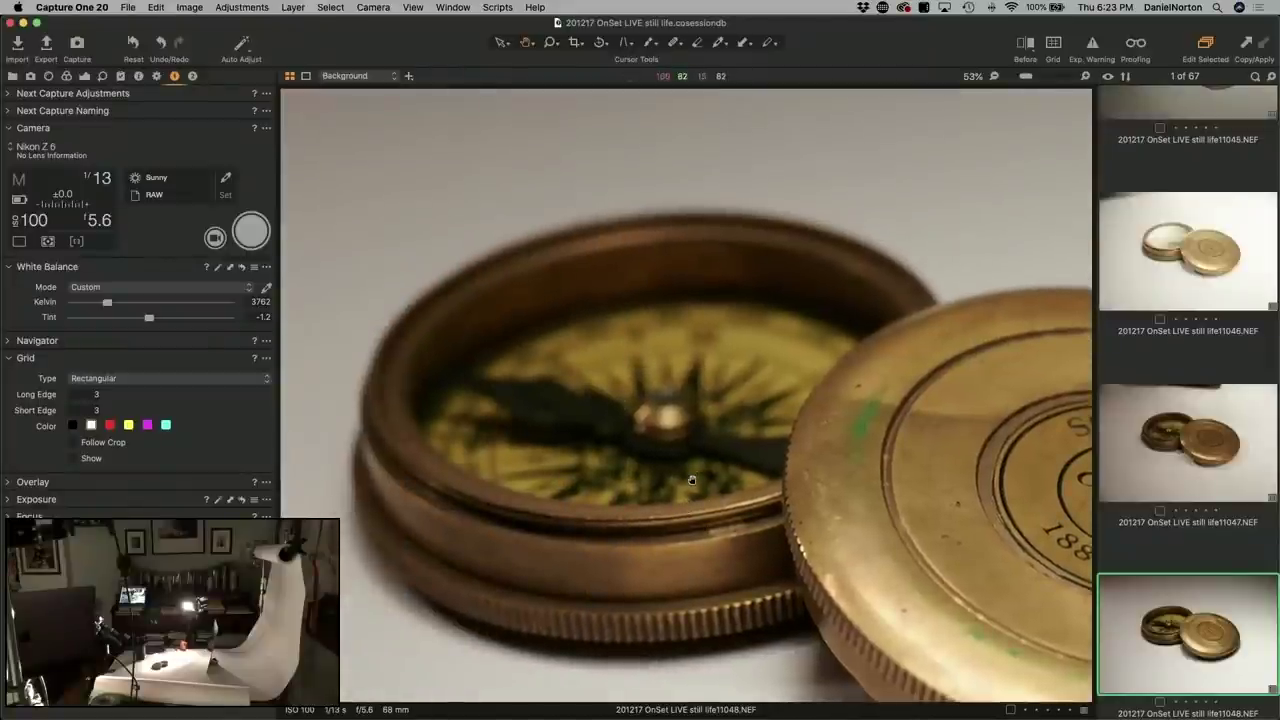
double_click(691, 481)
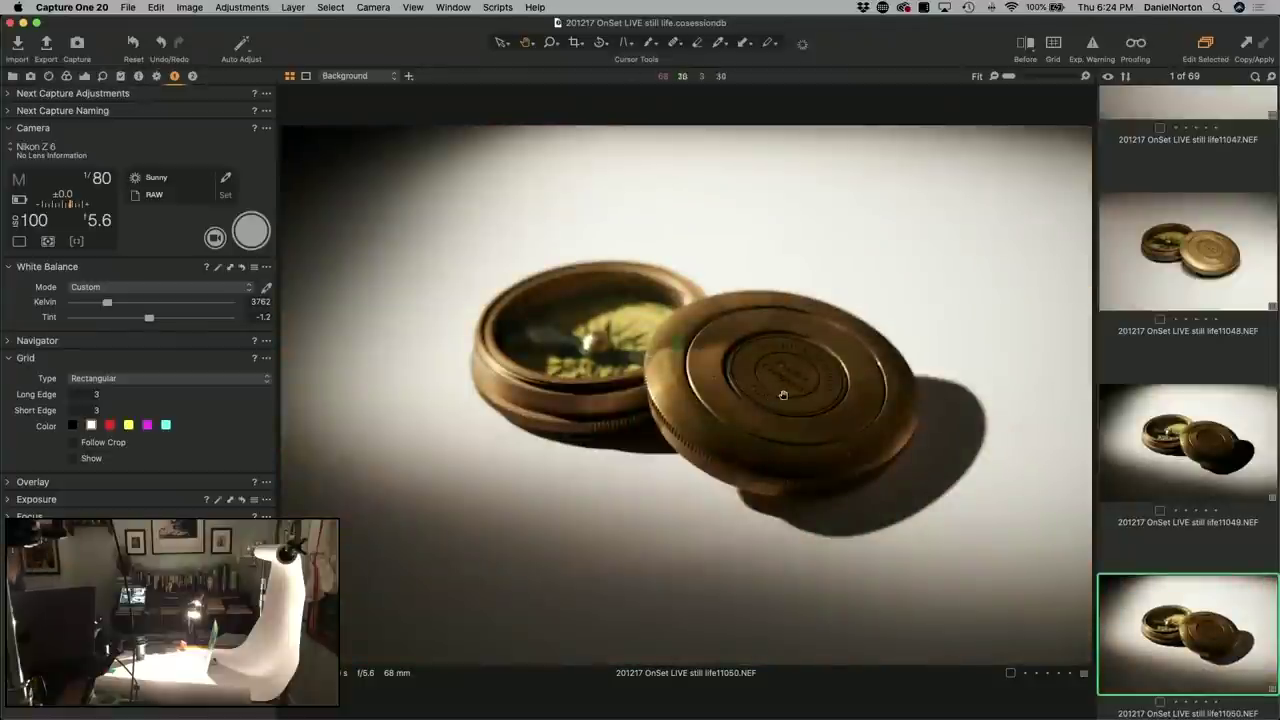
Compare the lighting on the compass lid in frames still life11050, still life11049 and still life11048.
left_click_drag(783, 395, 780, 391)
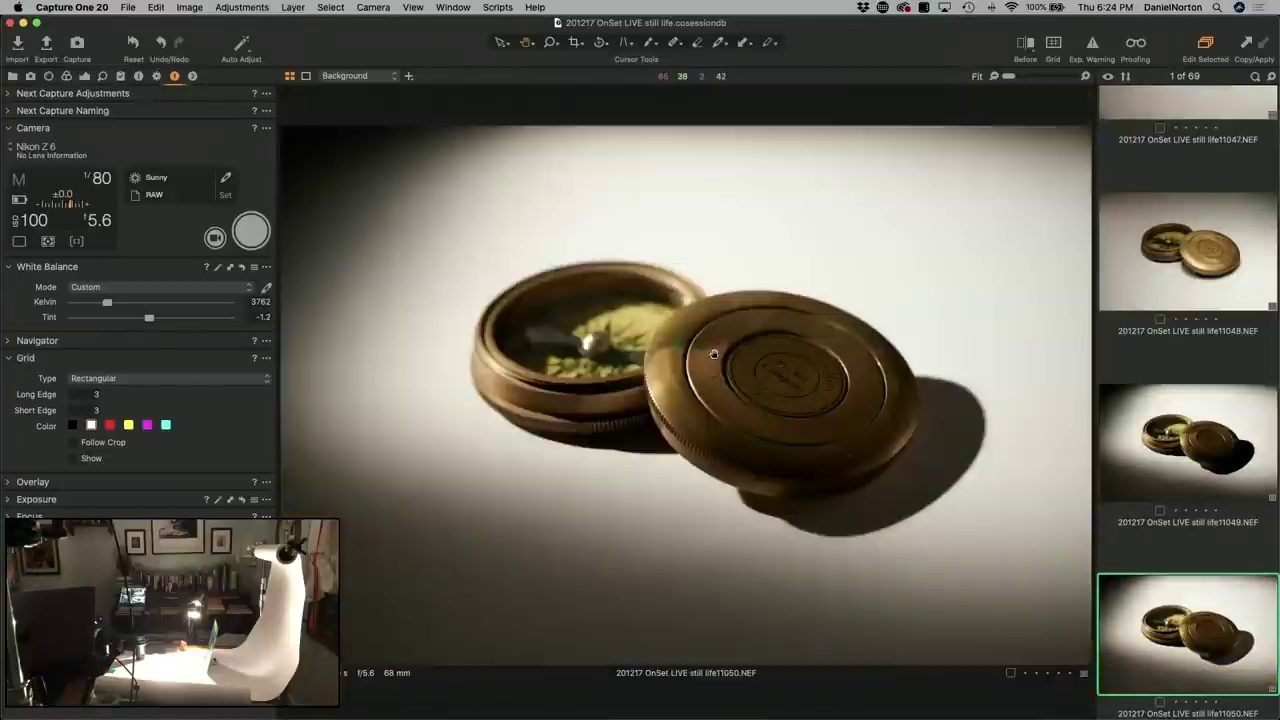
left_click(1176, 455)
left_click(1206, 258)
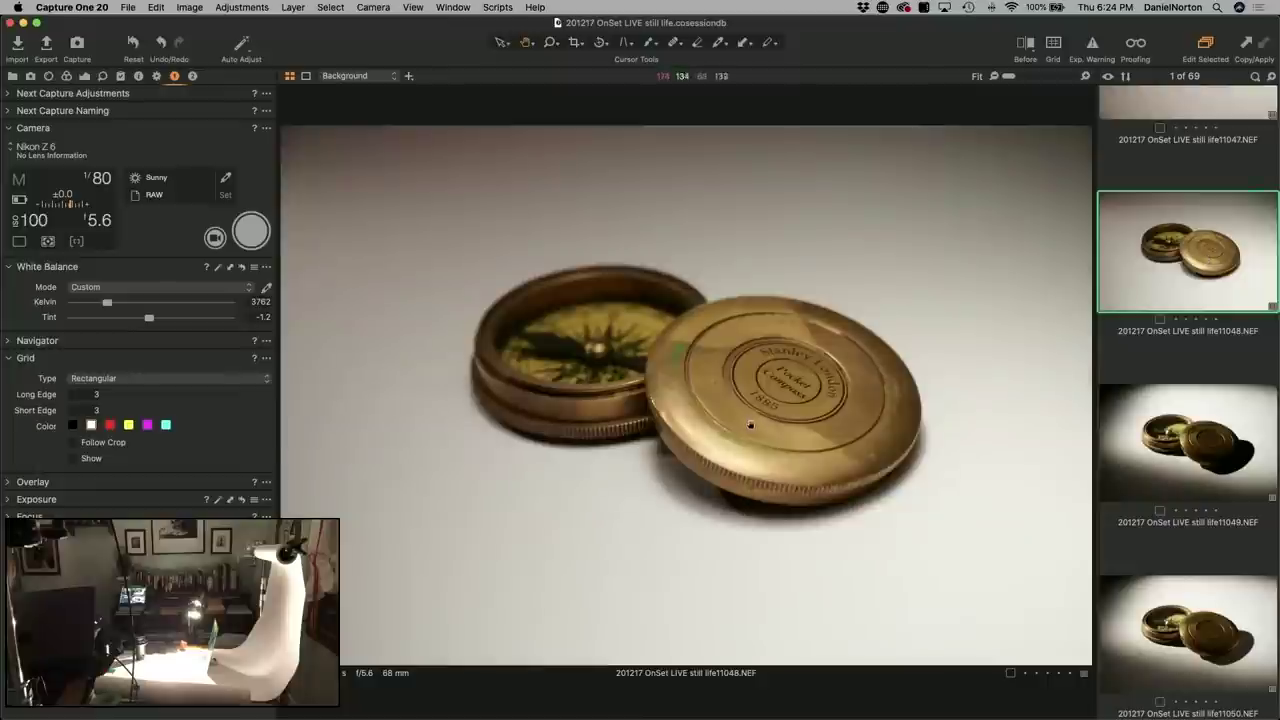
left_click_drag(767, 402, 810, 428)
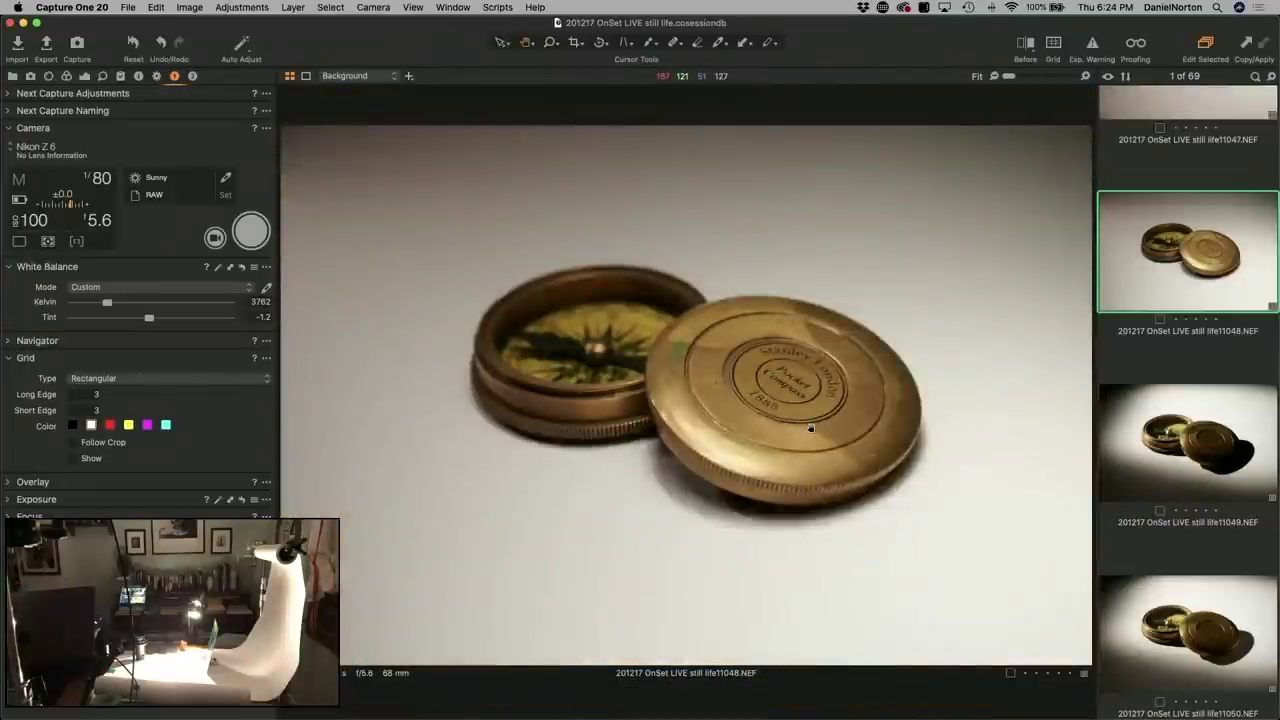